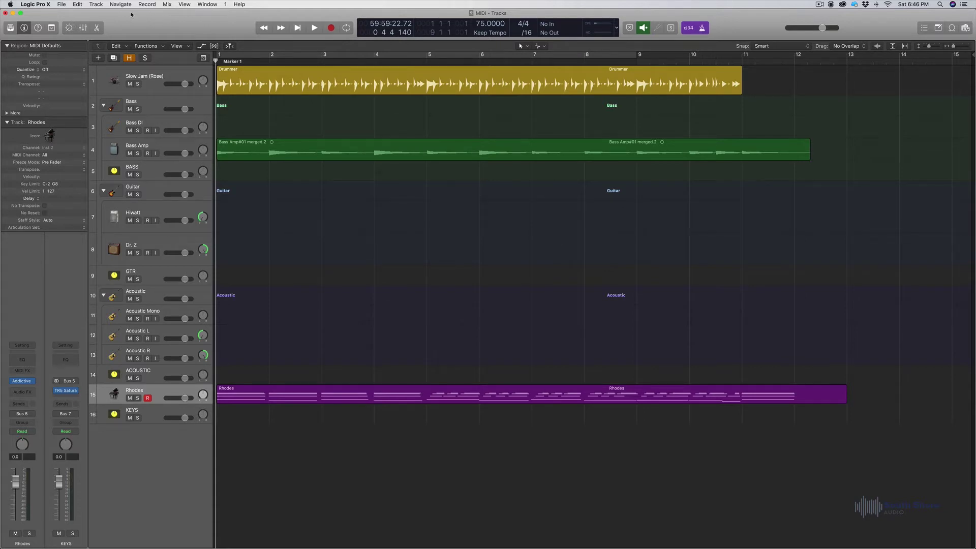
Step: Add a new software instrument track directly below the Rhodes track
{"action": "left_click", "coordinate": [96, 5]}
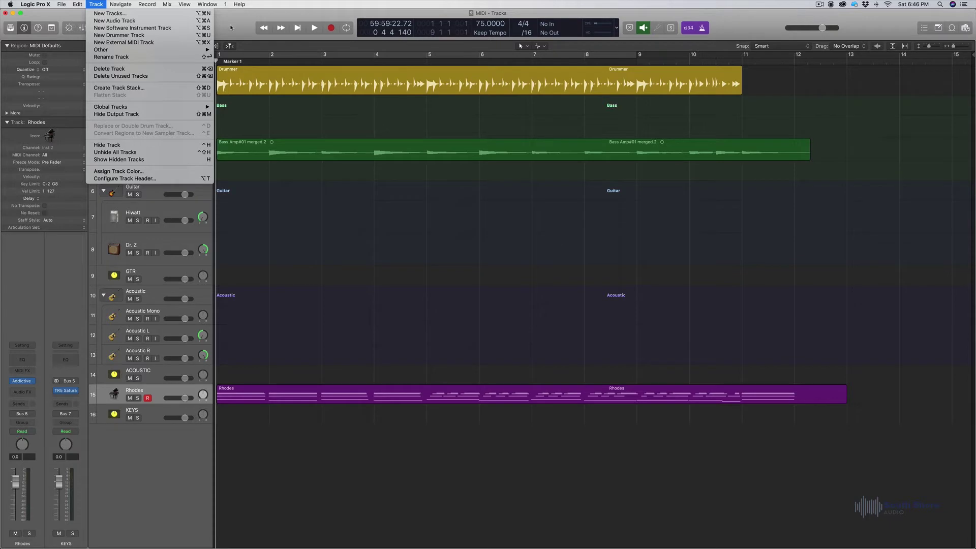
{"action": "left_click", "coordinate": [154, 29]}
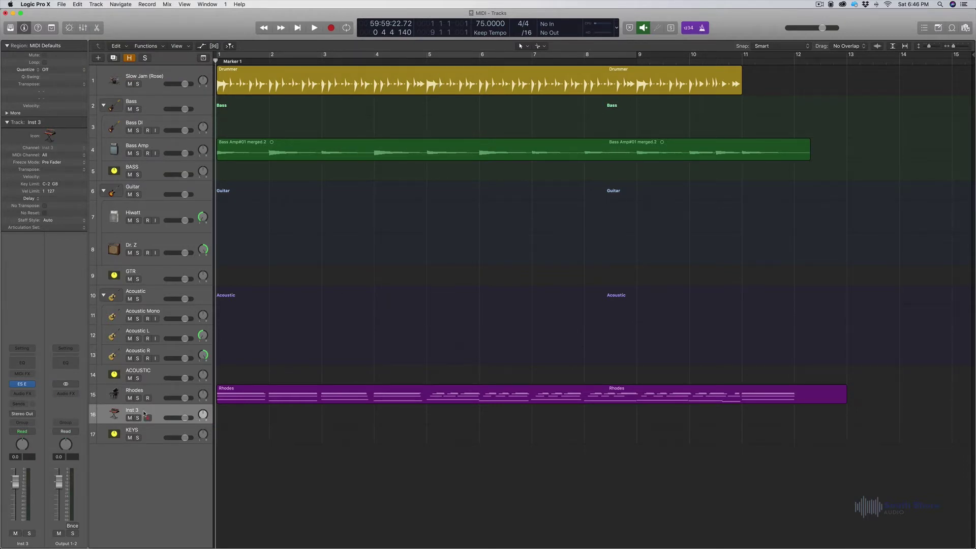
Step: Create one new software instrument track using the stereo Vintage Electric Piano as its instrument
{"action": "key", "text": "alt+super+n"}
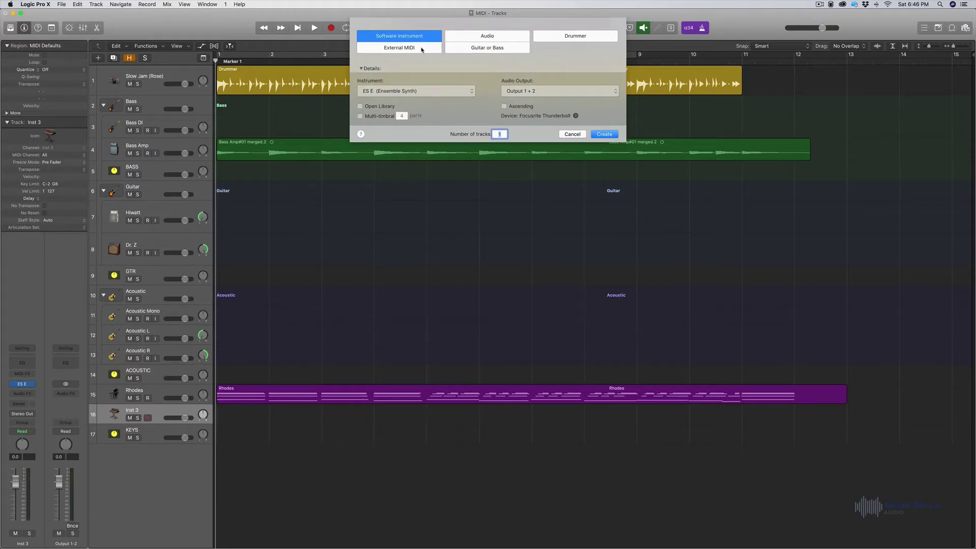
{"action": "left_click", "coordinate": [403, 95]}
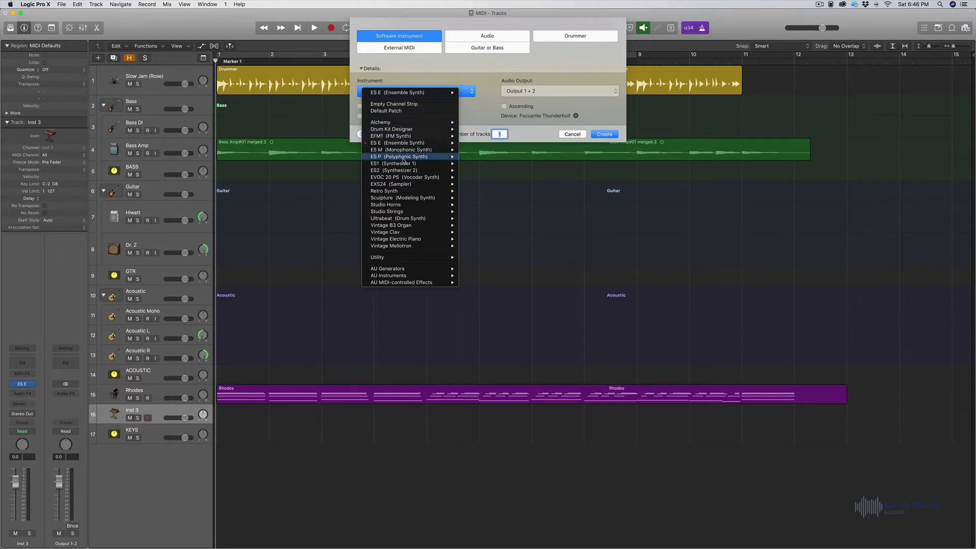
{"action": "mouse_move", "coordinate": [416, 135]}
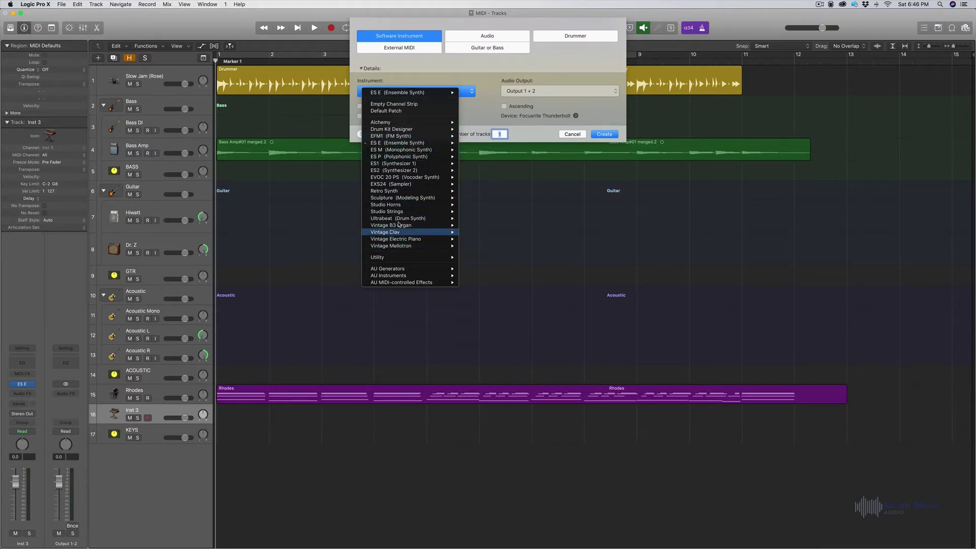
{"action": "mouse_move", "coordinate": [392, 206]}
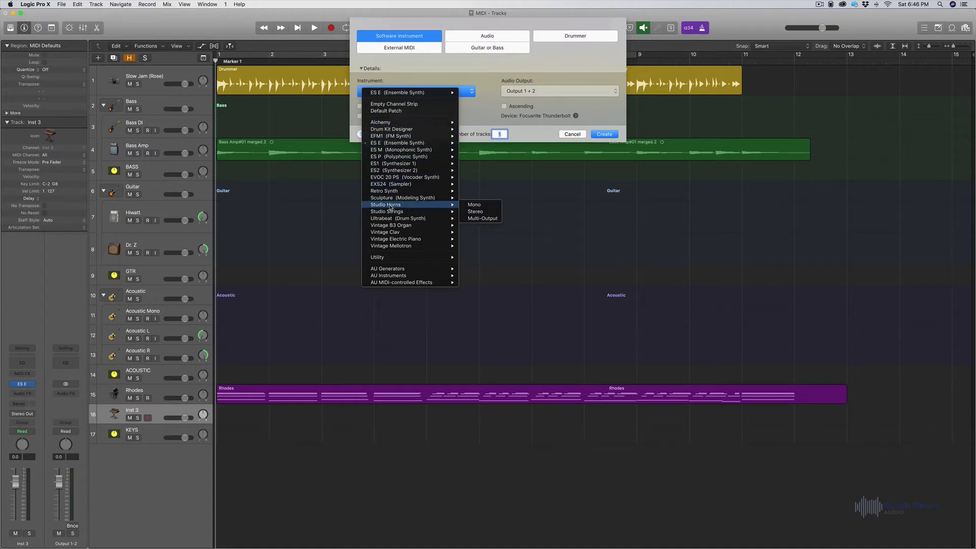
{"action": "mouse_move", "coordinate": [414, 226]}
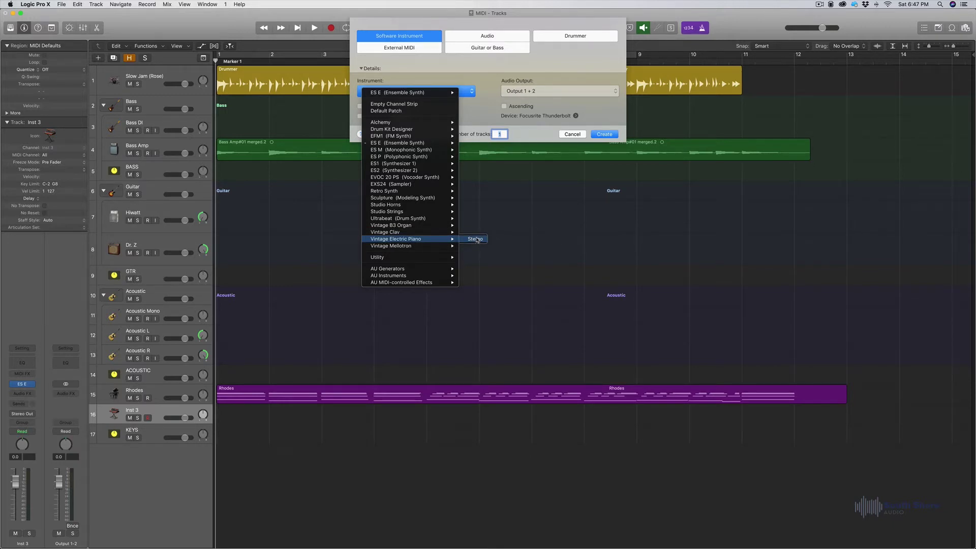
{"action": "mouse_move", "coordinate": [388, 271]}
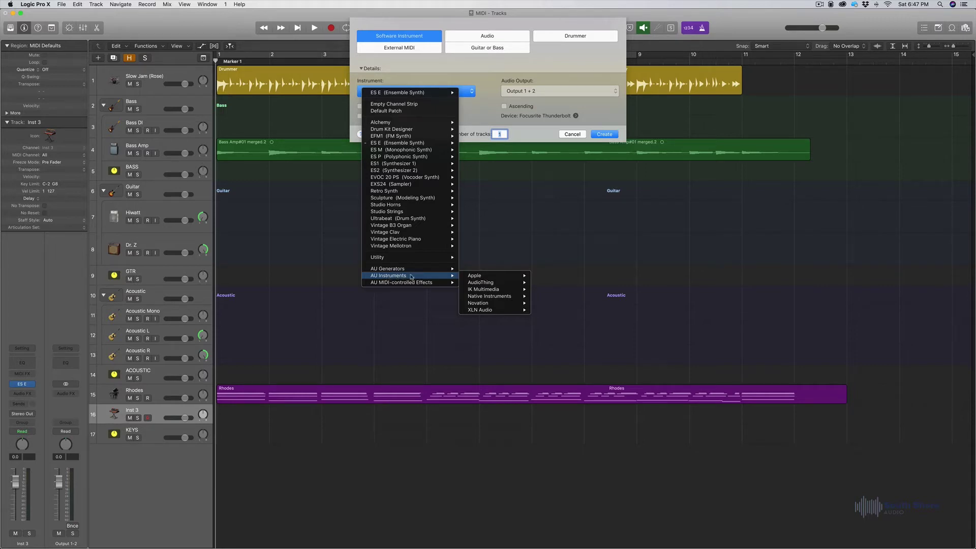
{"action": "mouse_move", "coordinate": [482, 277]}
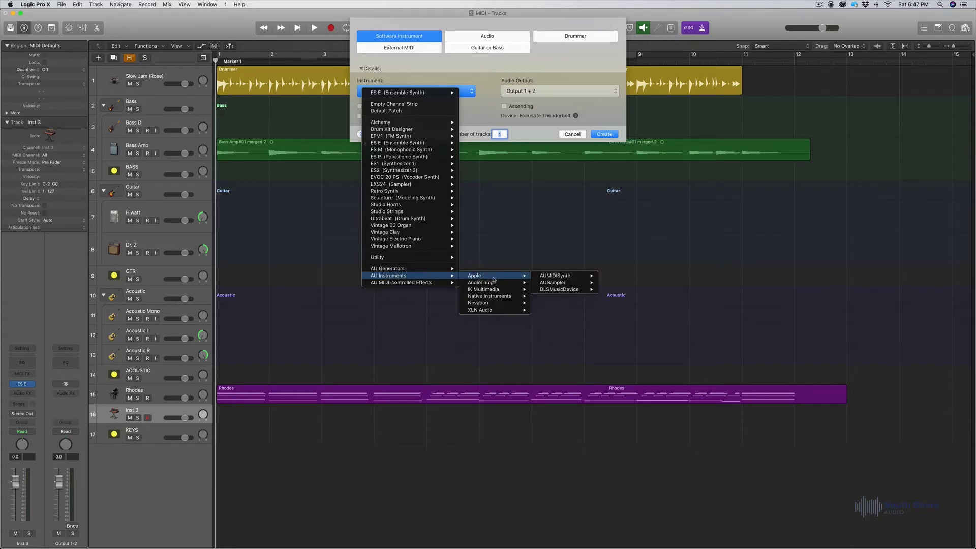
{"action": "mouse_move", "coordinate": [509, 290]}
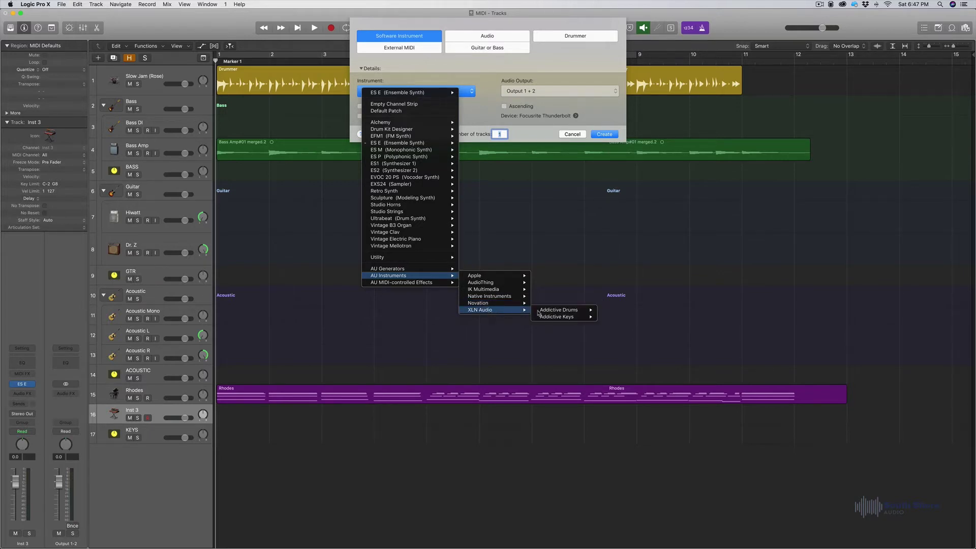
{"action": "mouse_move", "coordinate": [589, 317]}
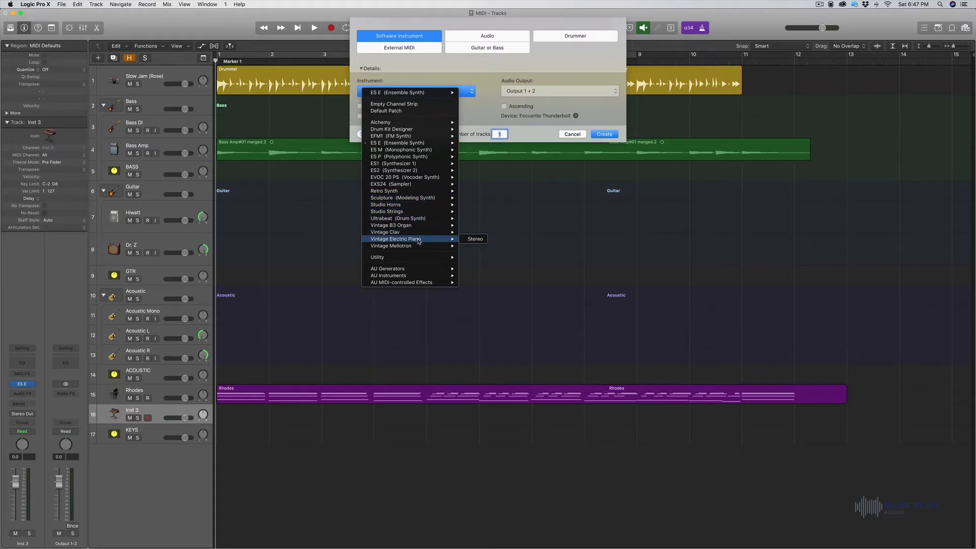
{"action": "left_click", "coordinate": [483, 240]}
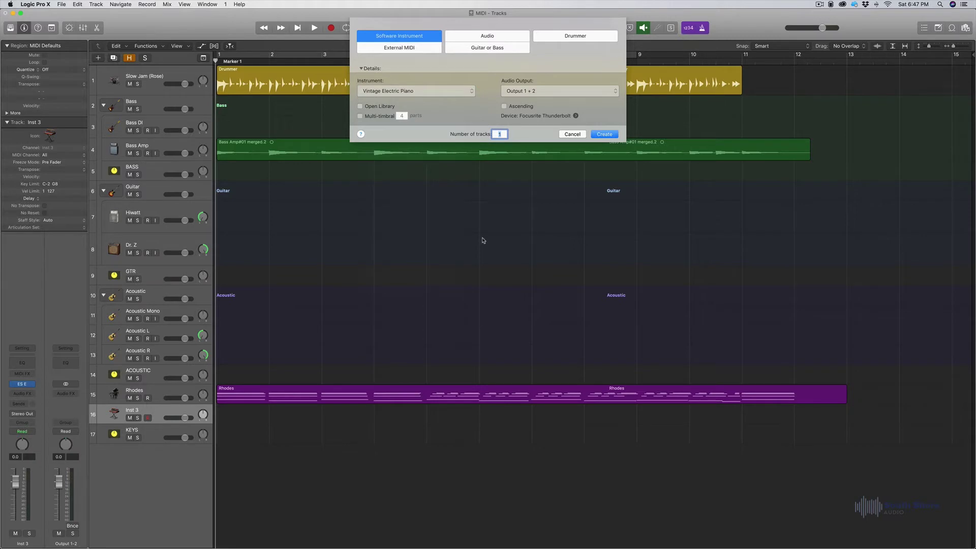
{"action": "left_click", "coordinate": [603, 135]}
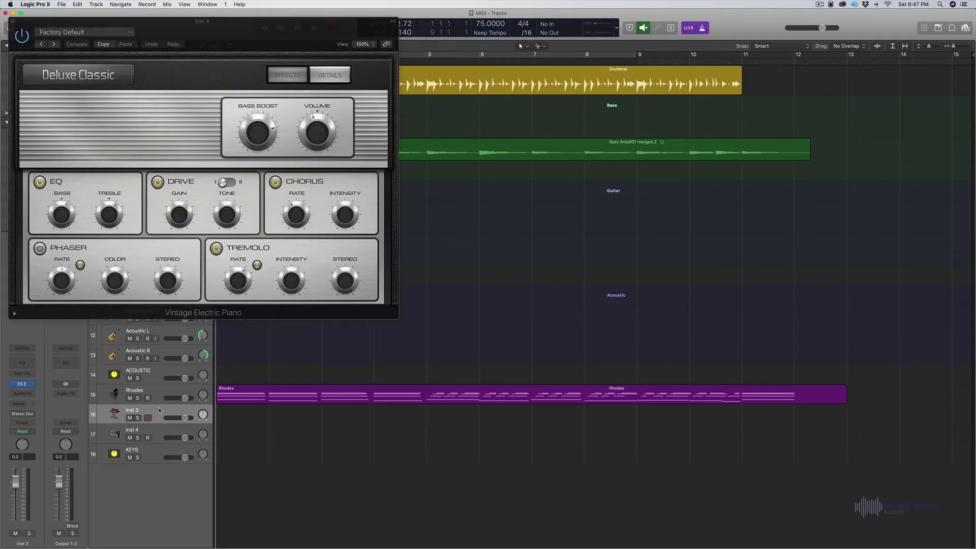
Step: Delete the unneeded Inst 3 track and close the Vintage Electric Piano plug-in window
{"action": "key", "text": "super+BackSpace"}
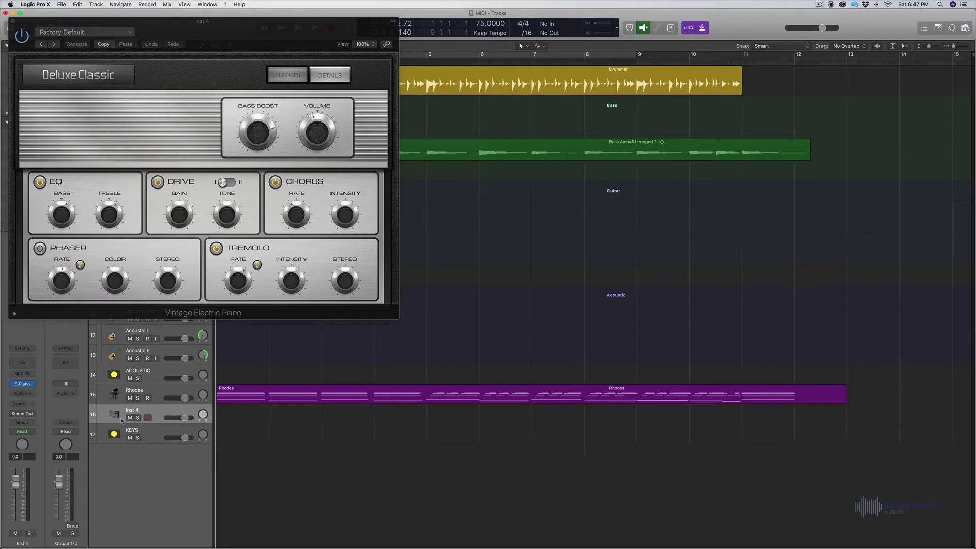
{"action": "left_click_drag", "start_coordinate": [200, 33], "coordinate": [570, 98]}
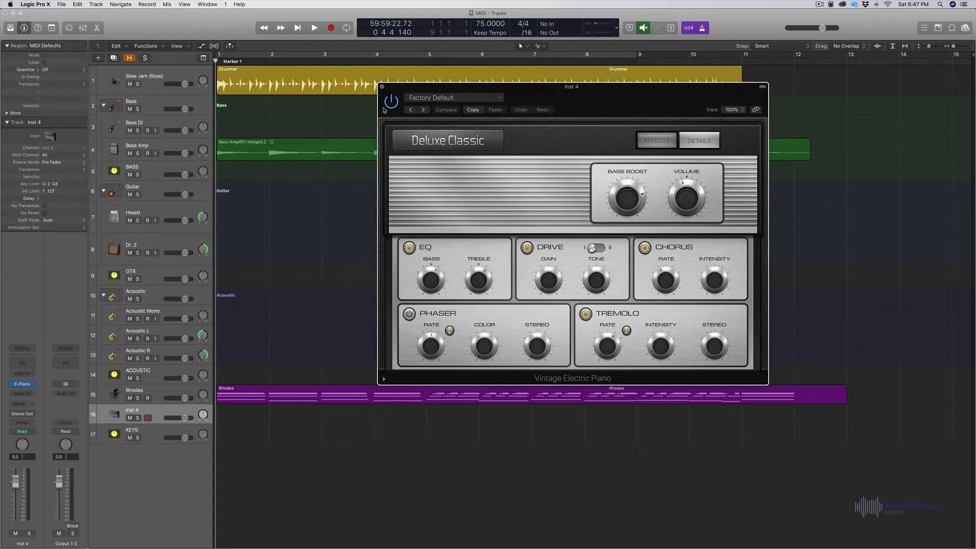
{"action": "left_click", "coordinate": [382, 87]}
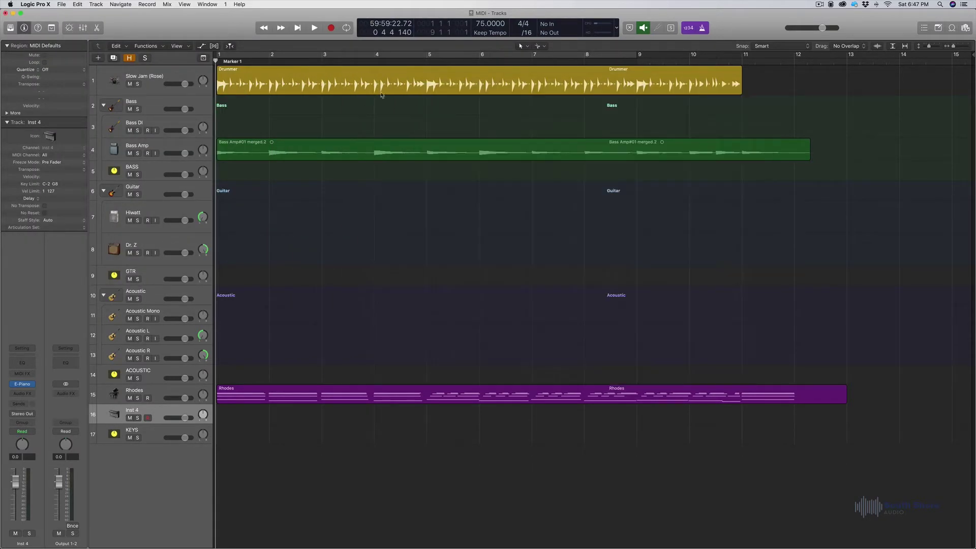
Step: Rename the new Vintage Electric Piano track as Apple Rhodes
{"action": "left_click", "coordinate": [251, 394]}
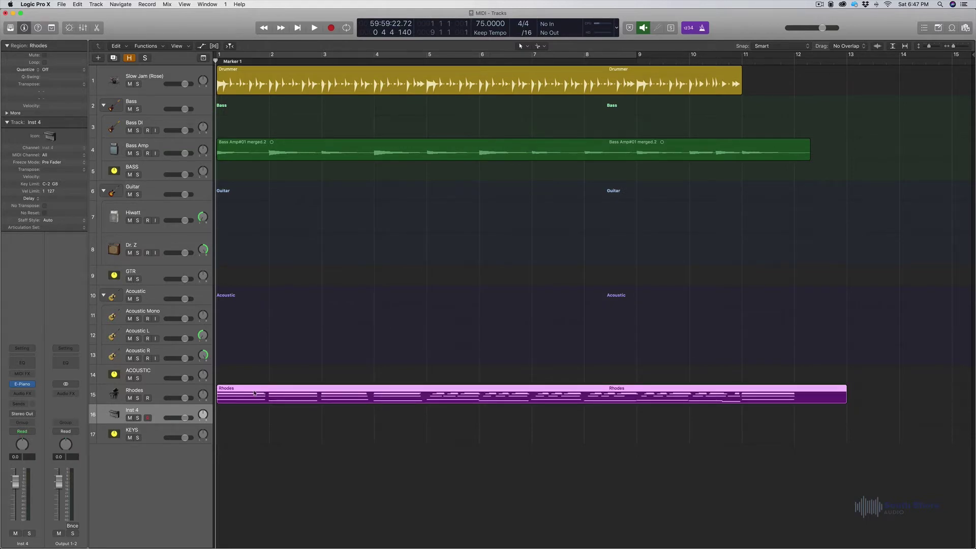
{"action": "double_click", "coordinate": [137, 411]}
{"action": "type", "text": "Apple Rhodes"}
{"action": "key", "text": "Return"}
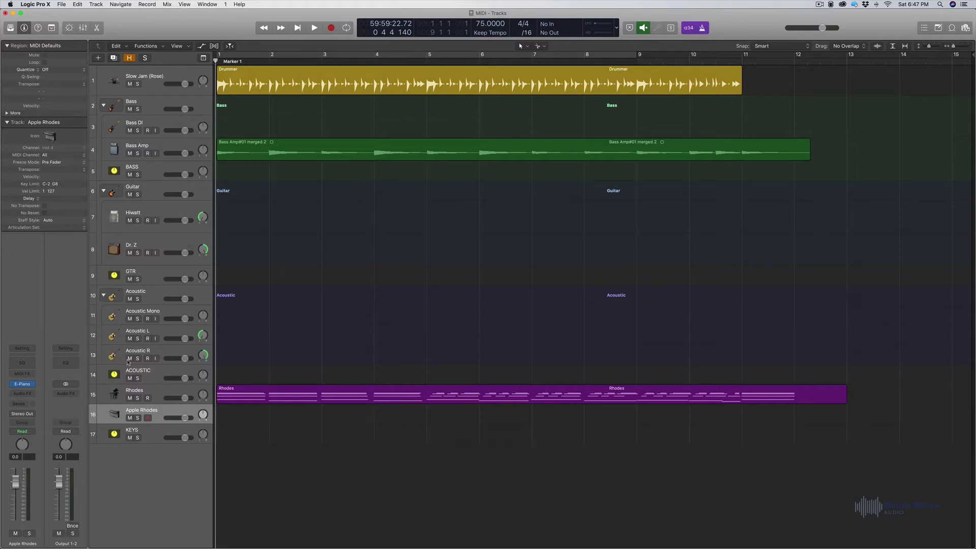
Step: Open the Rhodes region in the Piano Roll and enlarge the editor area
{"action": "left_click", "coordinate": [298, 392]}
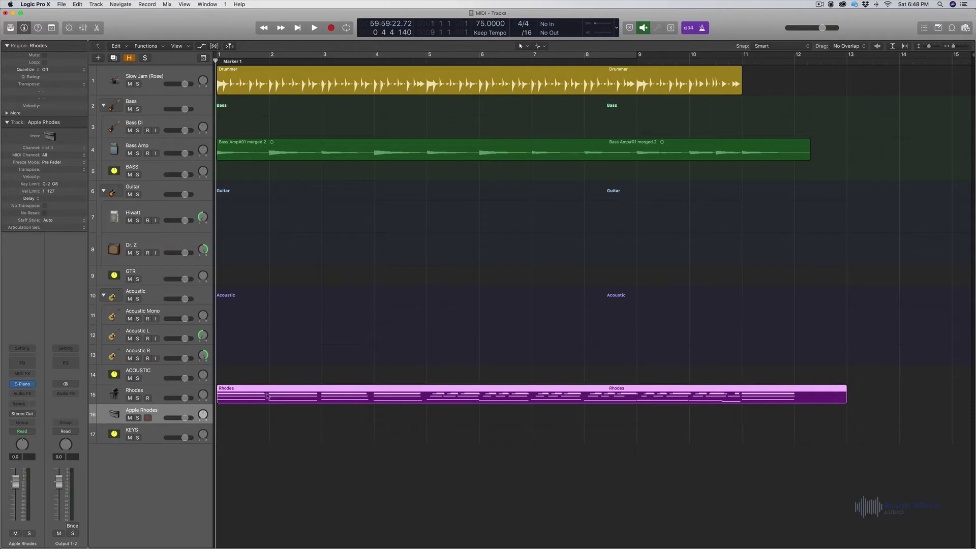
{"action": "double_click", "coordinate": [424, 400]}
{"action": "left_click_drag", "start_coordinate": [364, 257], "coordinate": [365, 183]}
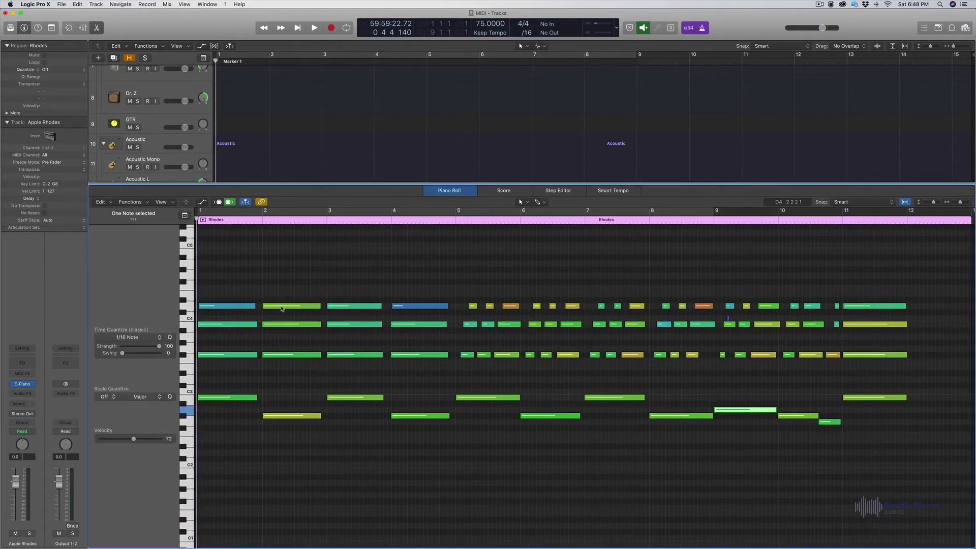
Step: Inspect the opening bars of the Rhodes region in the Piano Roll and pick out the notes of the first chord
{"action": "key", "text": "super+Right"}
{"action": "key", "text": "super+Right"}
{"action": "key", "text": "super+Right"}
{"action": "key", "text": "super+Right"}
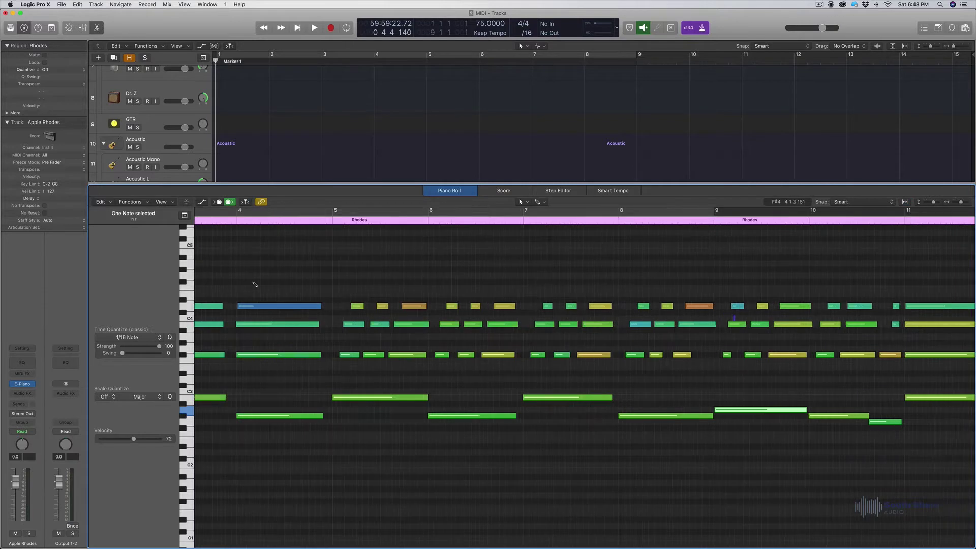
{"action": "scroll", "coordinate": [281, 284], "scroll_direction": "left", "scroll_amount": 2}
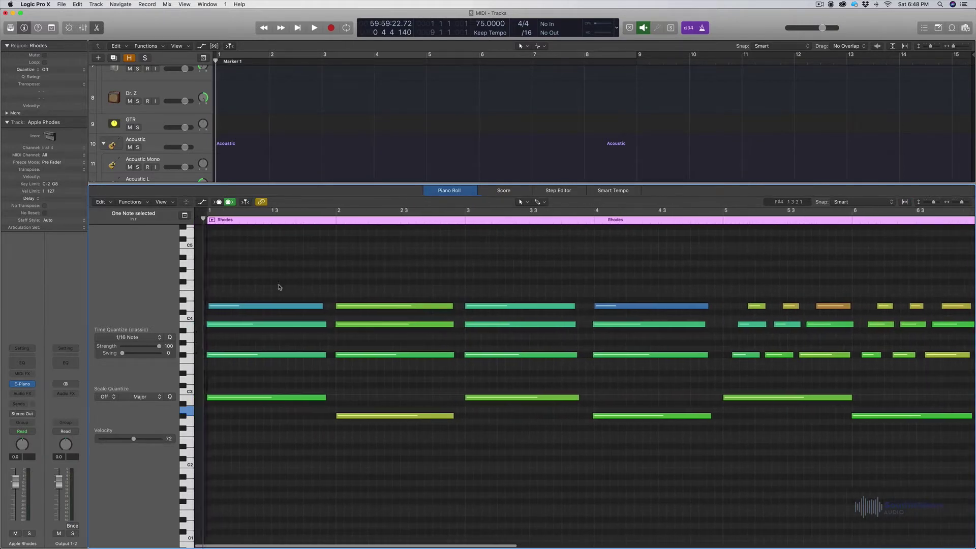
{"action": "left_click", "coordinate": [259, 425]}
{"action": "left_click_drag", "start_coordinate": [268, 424], "coordinate": [235, 261]}
{"action": "left_click", "coordinate": [265, 383]}
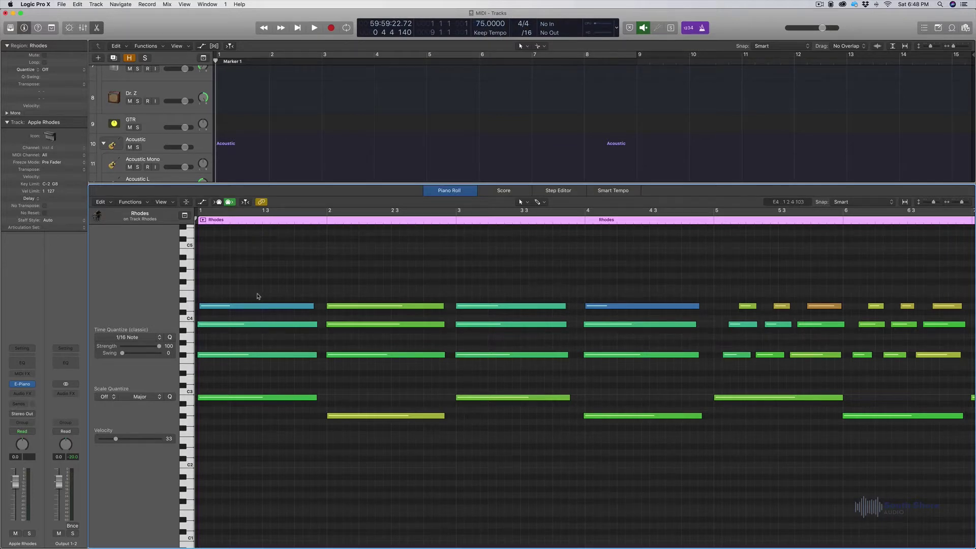
Step: Examine the timing, pitch and velocity of the first chord's notes at different zoom levels in the Piano Roll
{"action": "key", "text": "super+Right"}
{"action": "key", "text": "super+Right"}
{"action": "scroll", "coordinate": [244, 294], "scroll_direction": "left", "scroll_amount": 1}
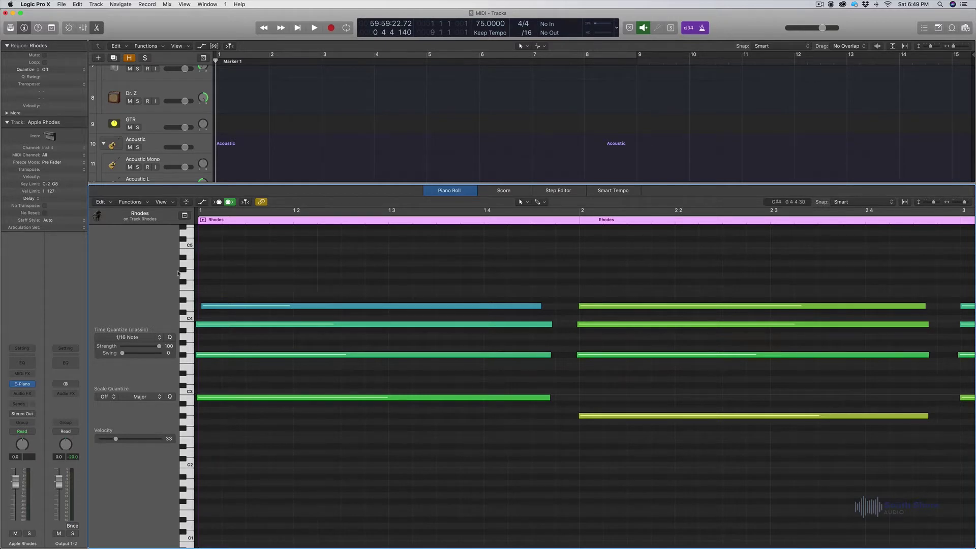
{"action": "key", "text": "super+Right"}
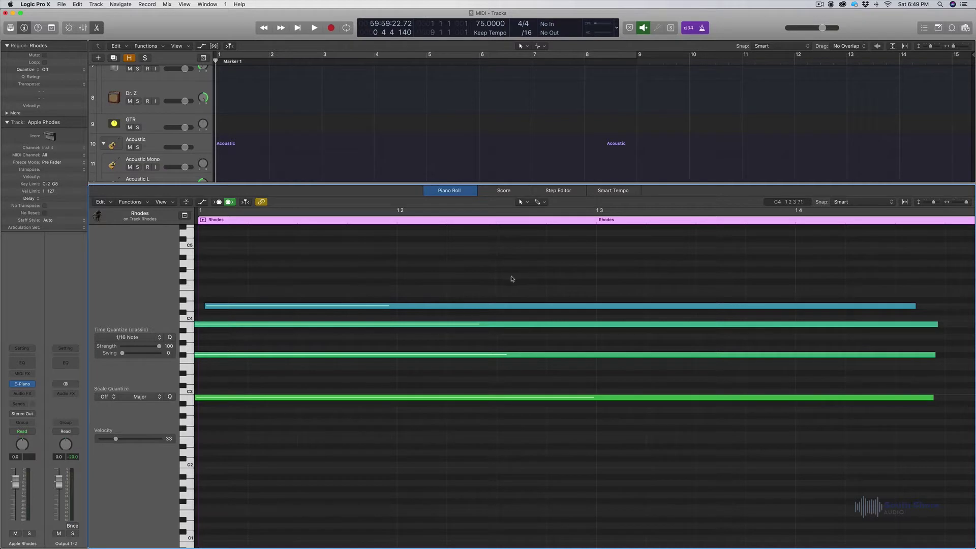
{"action": "key", "text": "super+Left"}
{"action": "key", "text": "super+Left"}
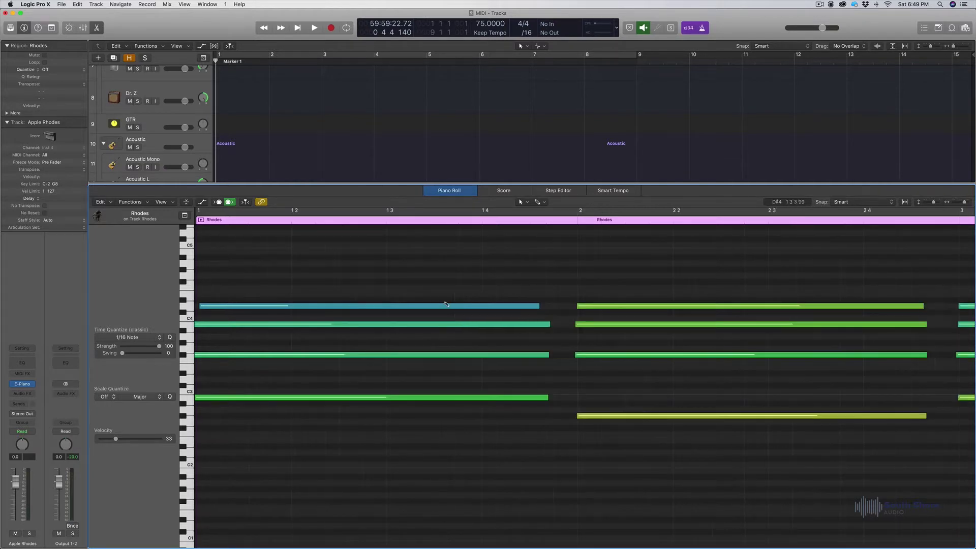
{"action": "key", "text": "super+Left"}
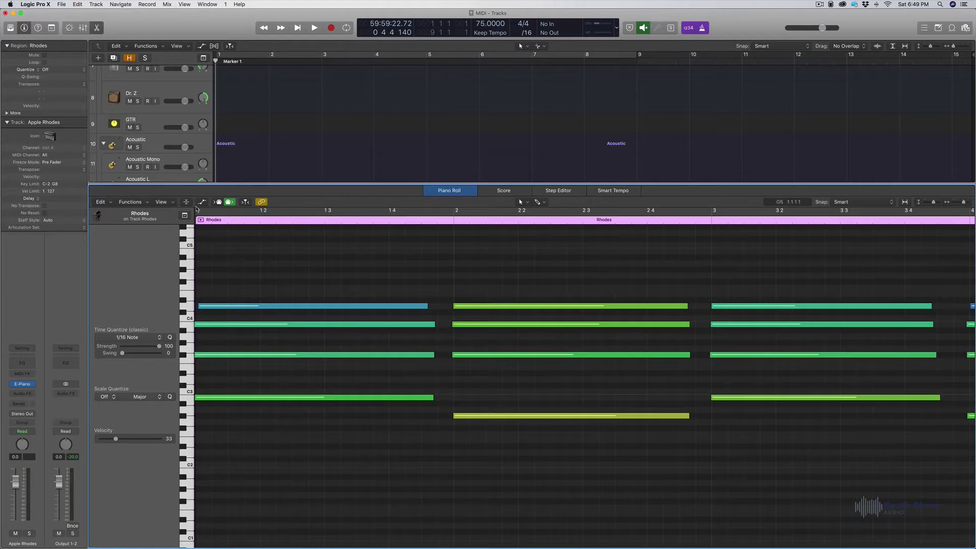
{"action": "left_click", "coordinate": [172, 204]}
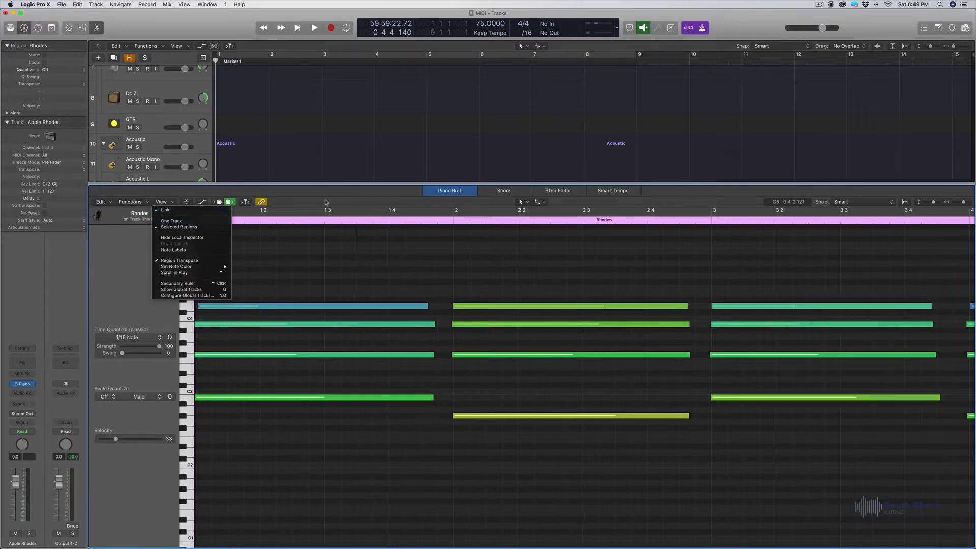
{"action": "left_click", "coordinate": [339, 263]}
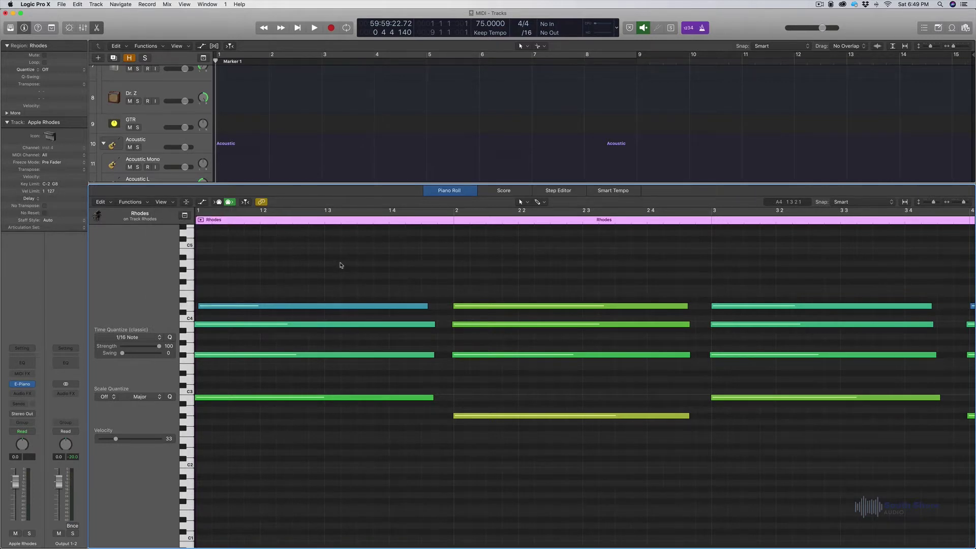
{"action": "key", "text": "super+Right"}
{"action": "scroll", "coordinate": [336, 270], "scroll_direction": "left", "scroll_amount": 1}
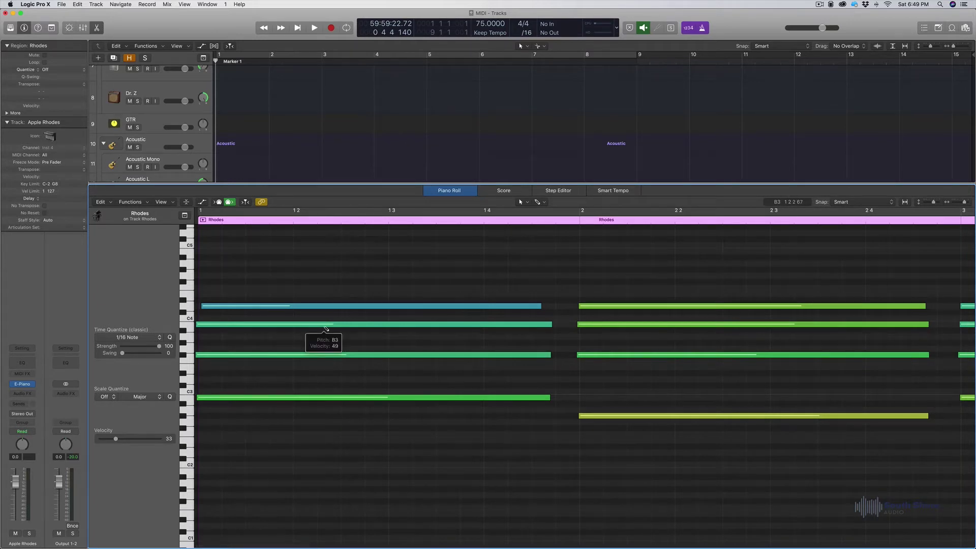
{"action": "key", "text": "super+Left"}
{"action": "scroll", "coordinate": [325, 335], "scroll_direction": "left", "scroll_amount": 1}
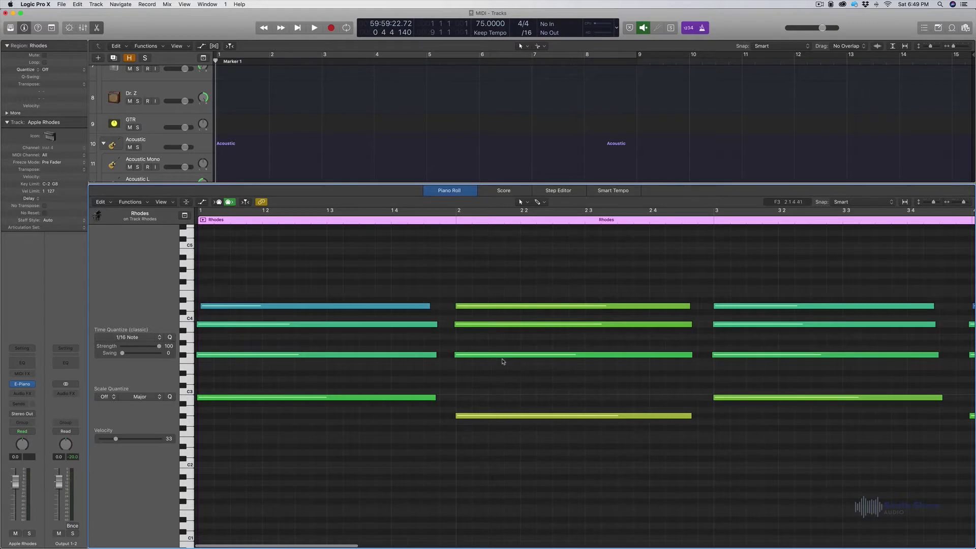
Step: Review the pitches and velocities of the Rhodes notes from bar 2 through bar 6
{"action": "scroll", "coordinate": [702, 371], "scroll_direction": "right", "scroll_amount": 10}
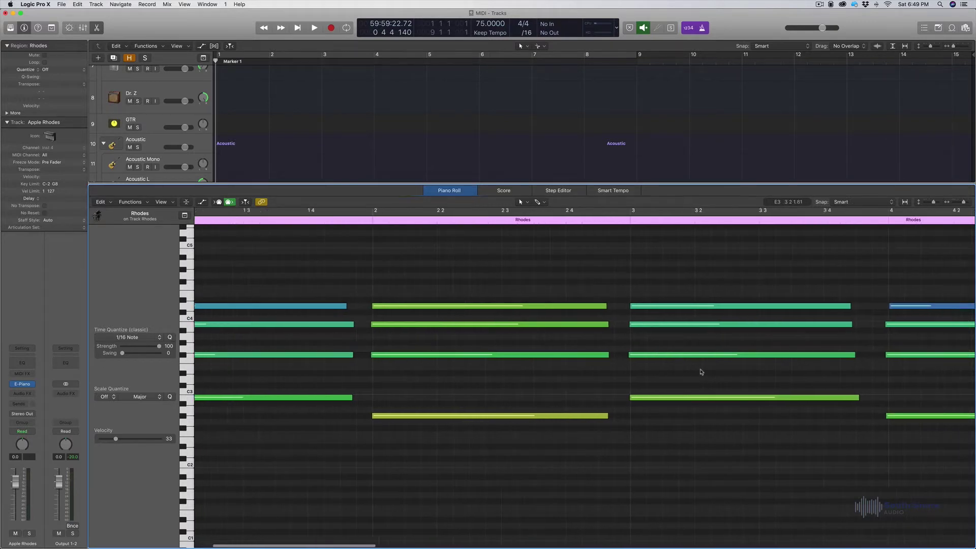
{"action": "scroll", "coordinate": [492, 330], "scroll_direction": "right", "scroll_amount": 1}
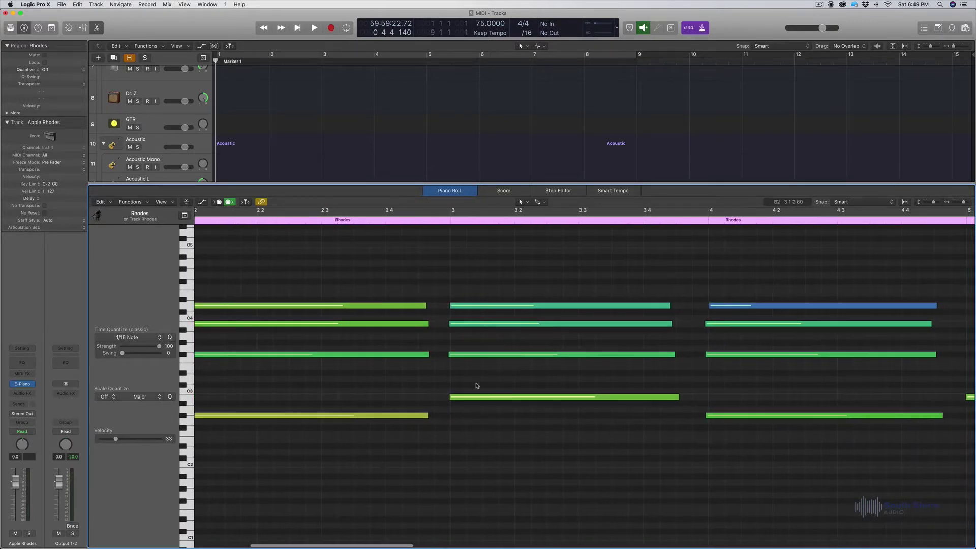
{"action": "scroll", "coordinate": [477, 386], "scroll_direction": "right", "scroll_amount": 10}
{"action": "scroll", "coordinate": [441, 359], "scroll_direction": "left", "scroll_amount": 15}
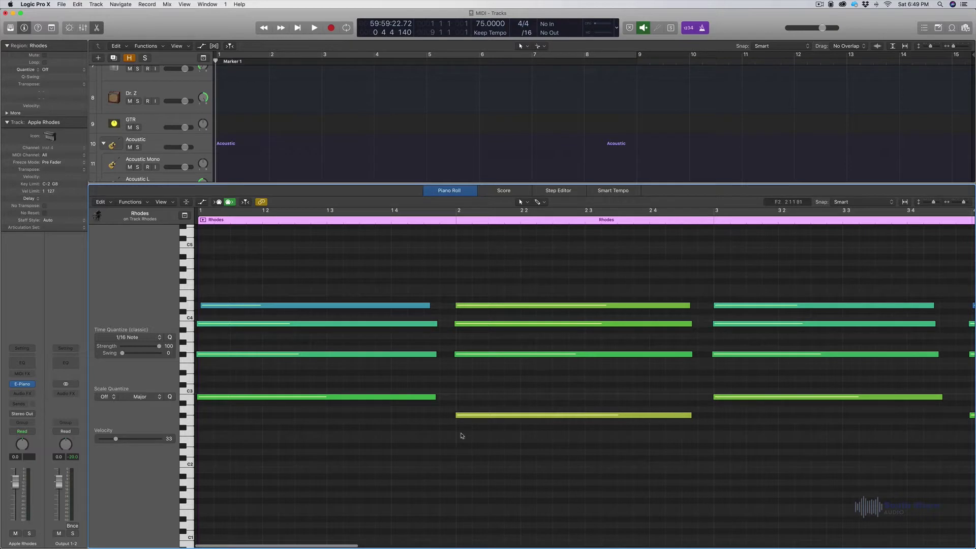
{"action": "left_click_drag", "start_coordinate": [469, 356], "coordinate": [472, 356]}
{"action": "scroll", "coordinate": [584, 325], "scroll_direction": "right", "scroll_amount": 10}
{"action": "scroll", "coordinate": [590, 364], "scroll_direction": "right", "scroll_amount": 7}
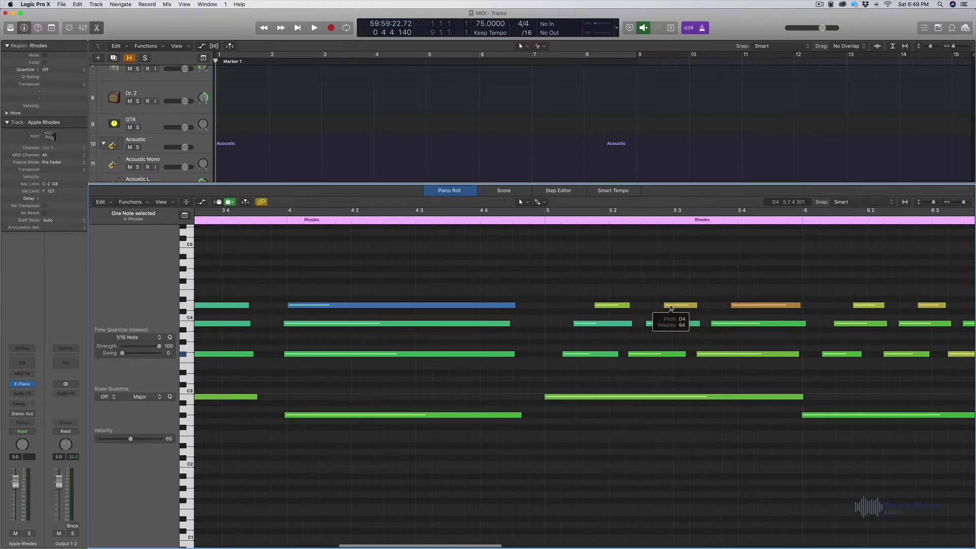
Step: Compare the note timing of the Rhodes chords from bar 1 through bar 6 in the Piano Roll
{"action": "scroll", "coordinate": [532, 320], "scroll_direction": "left", "scroll_amount": 13}
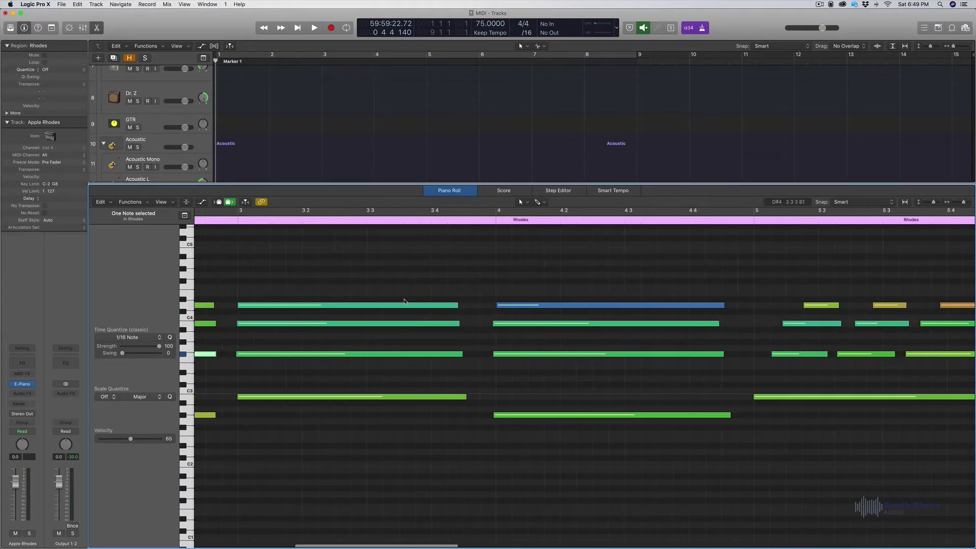
{"action": "scroll", "coordinate": [312, 300], "scroll_direction": "left", "scroll_amount": 2}
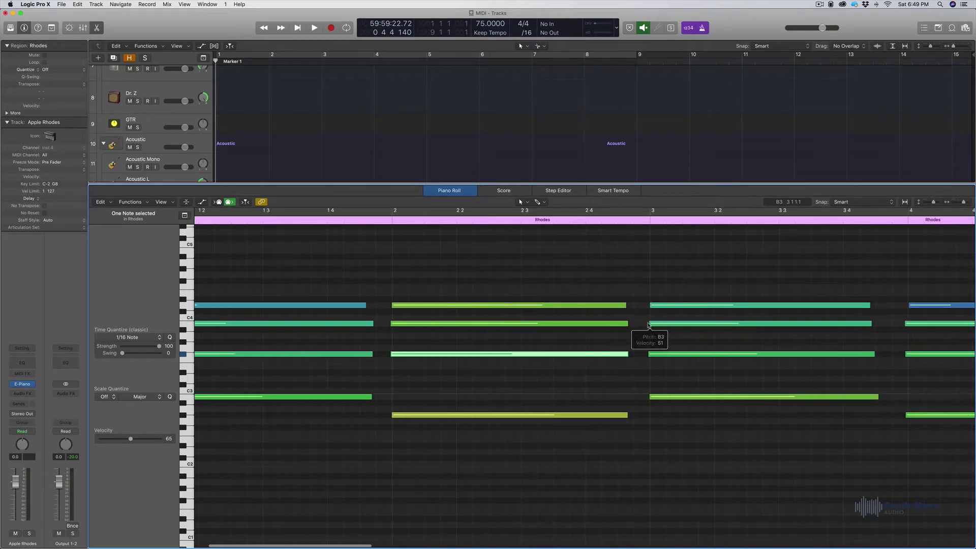
{"action": "scroll", "coordinate": [654, 321], "scroll_direction": "right", "scroll_amount": 9}
{"action": "scroll", "coordinate": [655, 320], "scroll_direction": "right", "scroll_amount": 1}
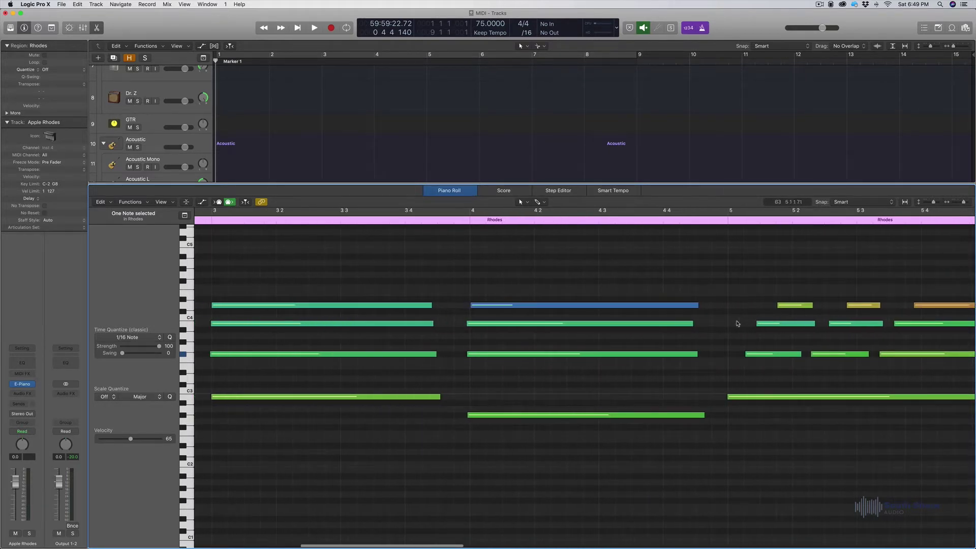
{"action": "scroll", "coordinate": [794, 310], "scroll_direction": "right", "scroll_amount": 3}
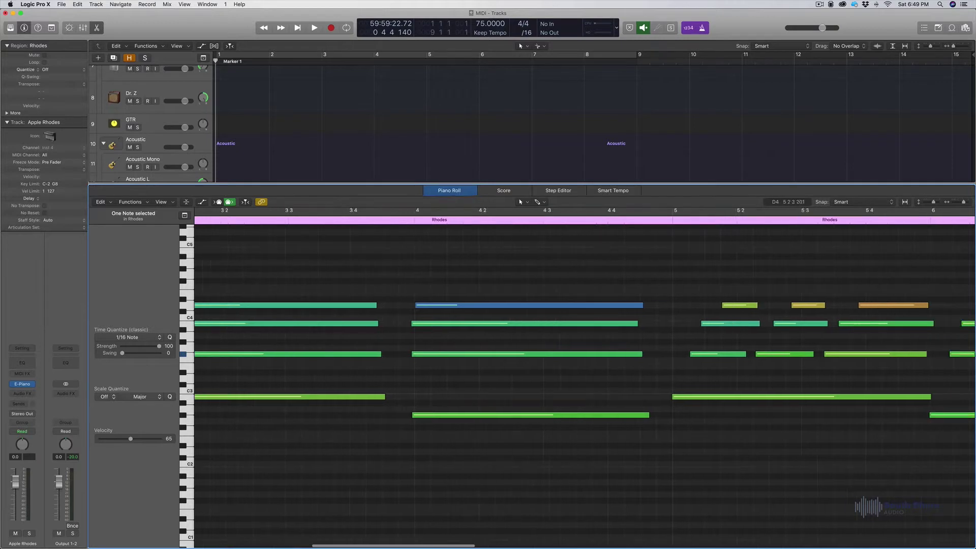
{"action": "scroll", "coordinate": [560, 269], "scroll_direction": "left", "scroll_amount": 14}
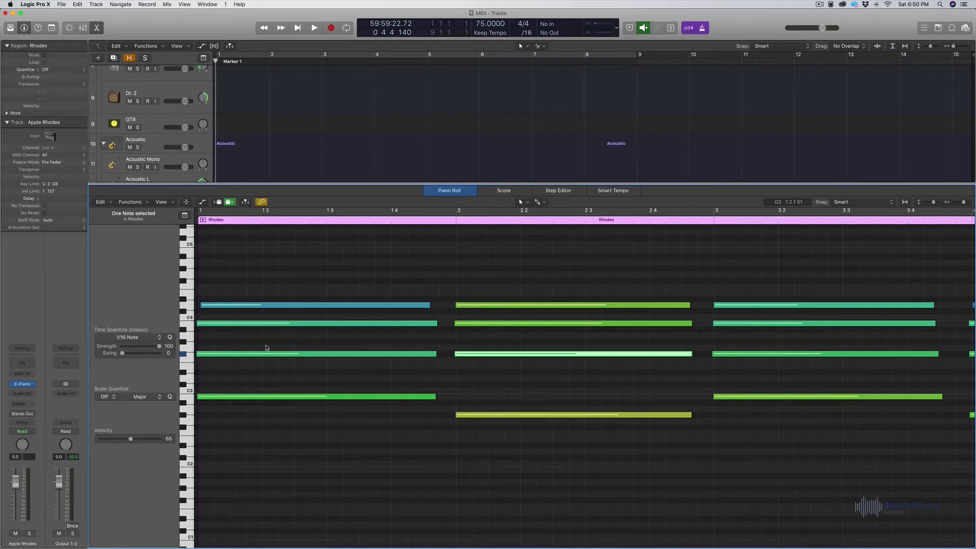
{"action": "scroll", "coordinate": [230, 365], "scroll_direction": "left", "scroll_amount": 2}
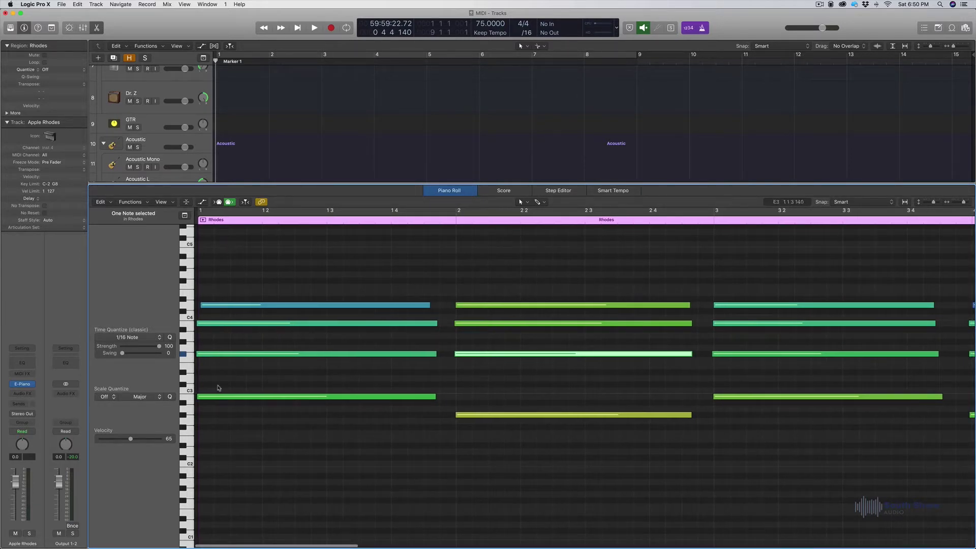
Step: Move the first chord's F#3, B3 and D4 notes onto the start of bar 1
{"action": "left_click", "coordinate": [212, 398]}
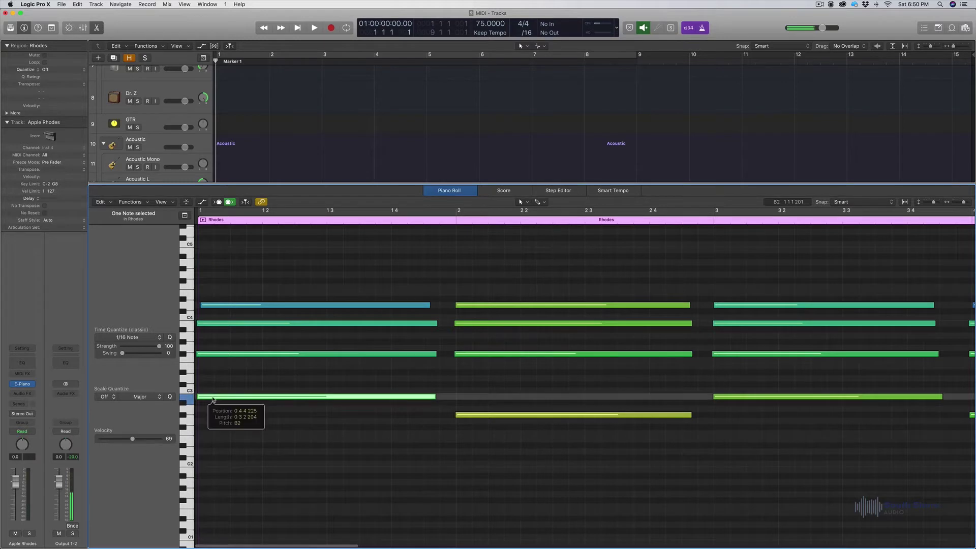
{"action": "left_click", "coordinate": [210, 354]}
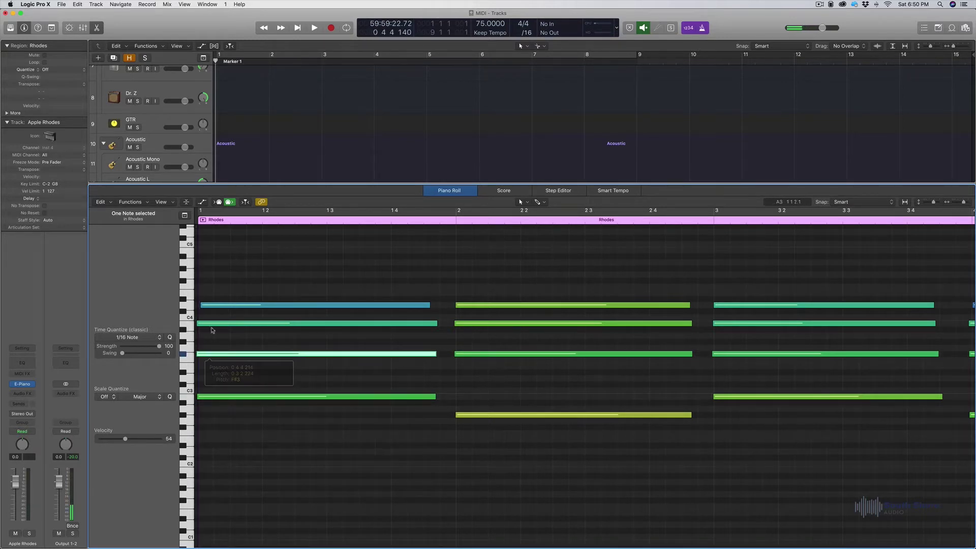
{"action": "scroll", "coordinate": [213, 333], "scroll_direction": "left", "scroll_amount": 2}
{"action": "key", "text": "super+Right"}
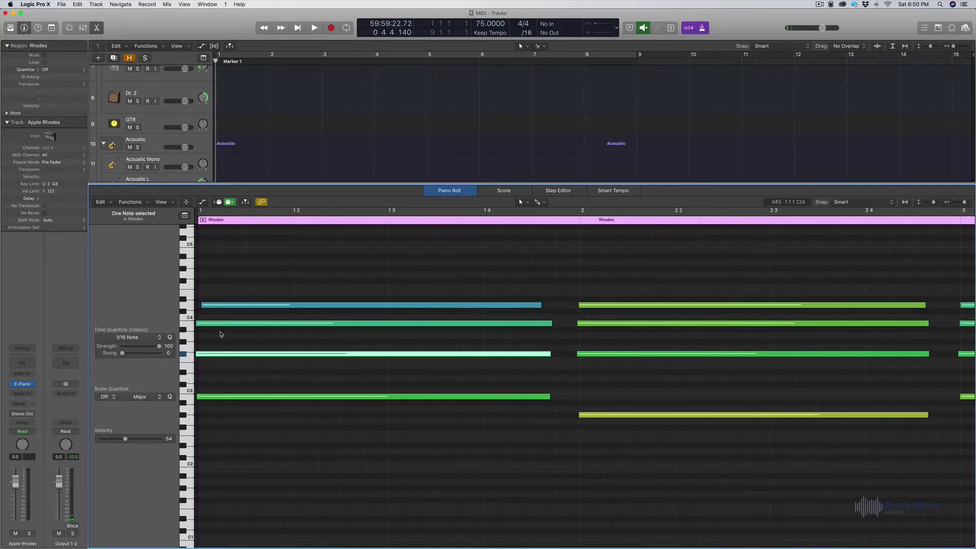
{"action": "left_click_drag", "start_coordinate": [207, 355], "coordinate": [210, 356]}
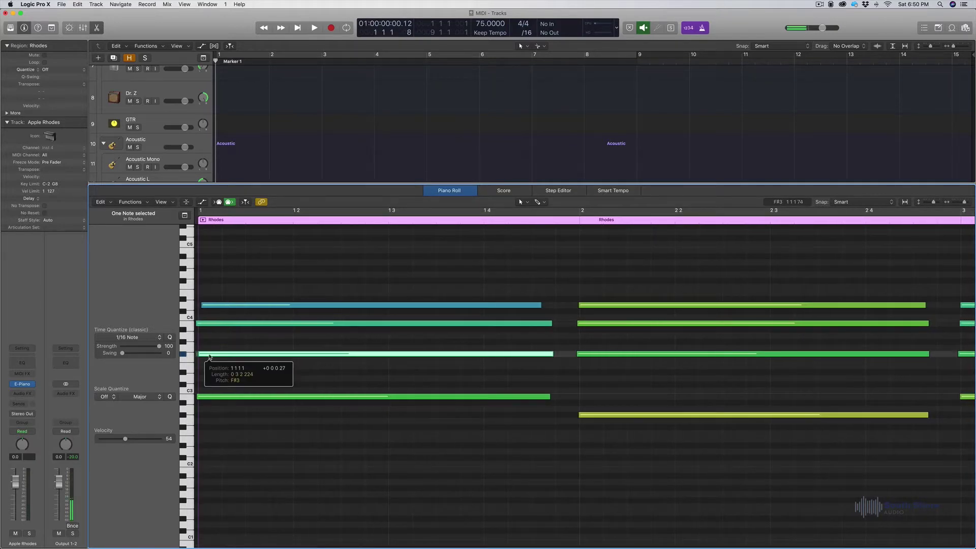
{"action": "left_click", "coordinate": [213, 323]}
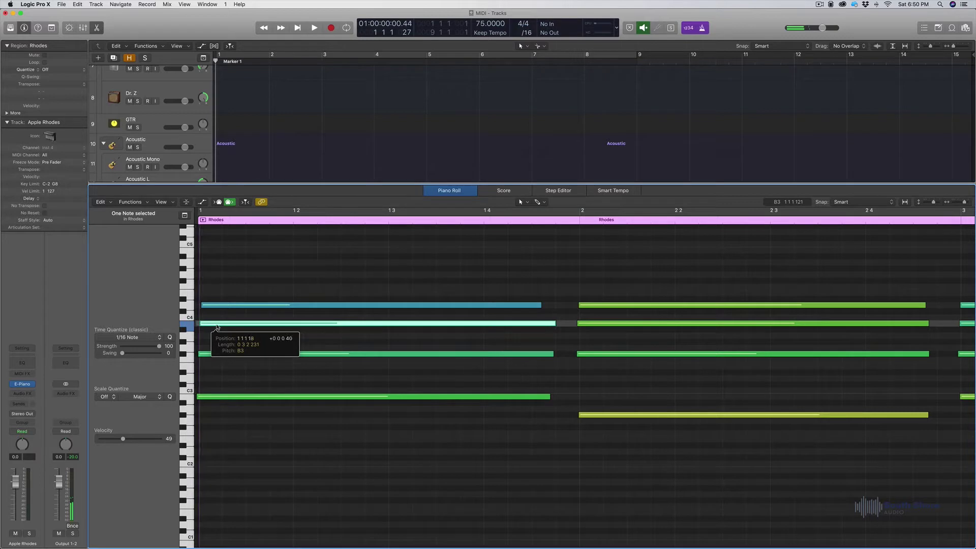
{"action": "left_click_drag", "start_coordinate": [213, 327], "coordinate": [209, 307]}
{"action": "left_click", "coordinate": [256, 279]}
Step: Nudge the first chord's B2 bass note so that it begins exactly on the bar 1 downbeat
{"action": "left_click_drag", "start_coordinate": [221, 397], "coordinate": [219, 397]}
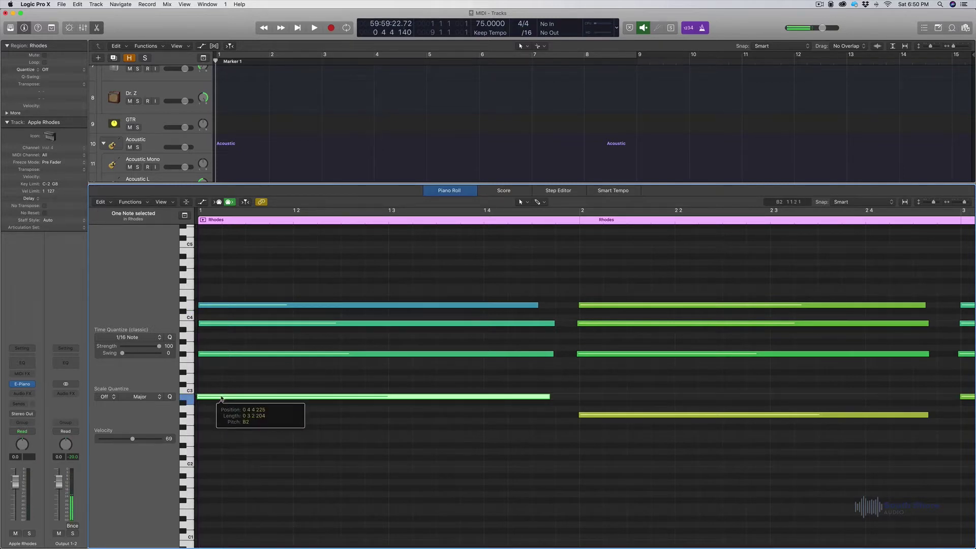
{"action": "left_click", "coordinate": [255, 374]}
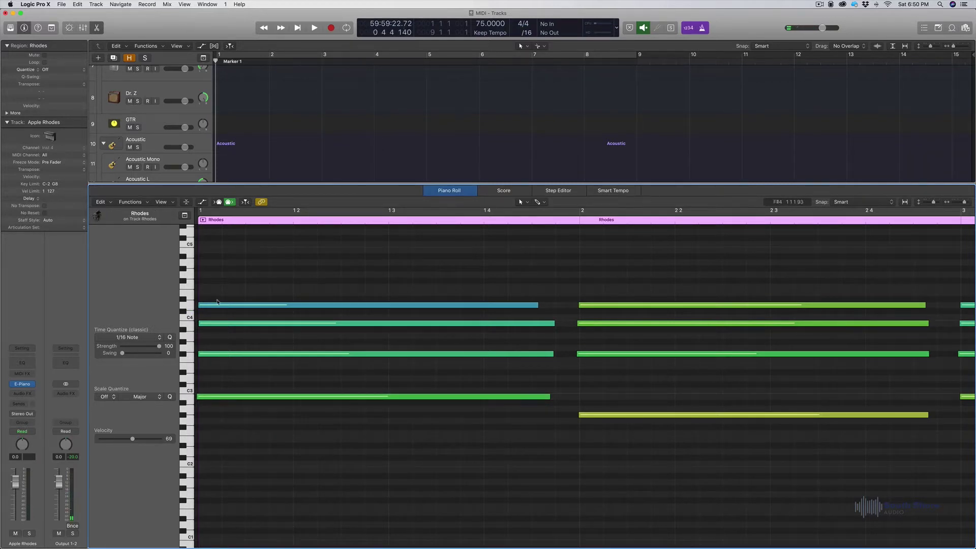
{"action": "key", "text": "super+Right"}
{"action": "key", "text": "super+Right"}
{"action": "key", "text": "super+Right"}
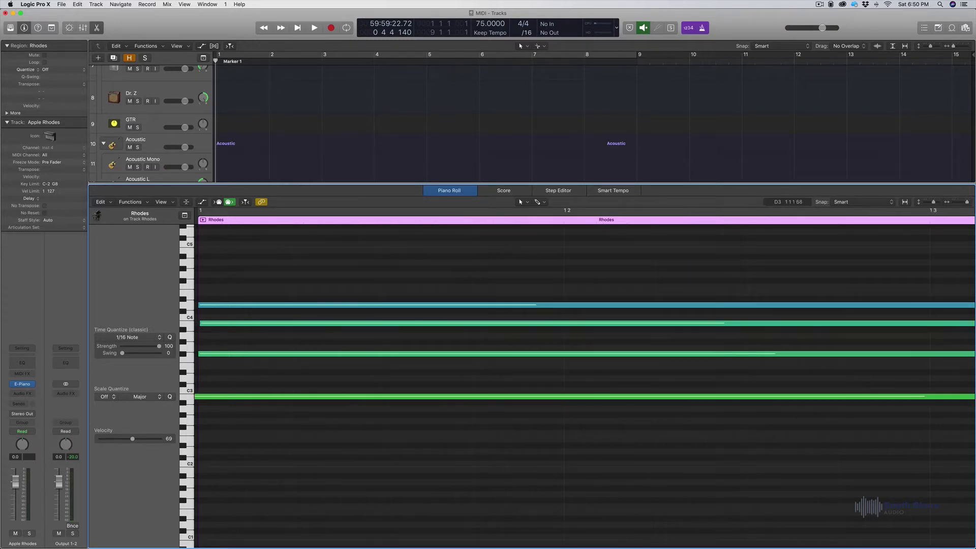
{"action": "mouse_move", "coordinate": [209, 398]}
{"action": "left_mouse_down"}
{"action": "mouse_move", "coordinate": [218, 399]}
{"action": "mouse_move", "coordinate": [199, 398]}
{"action": "left_mouse_up"}
{"action": "left_click", "coordinate": [258, 375]}
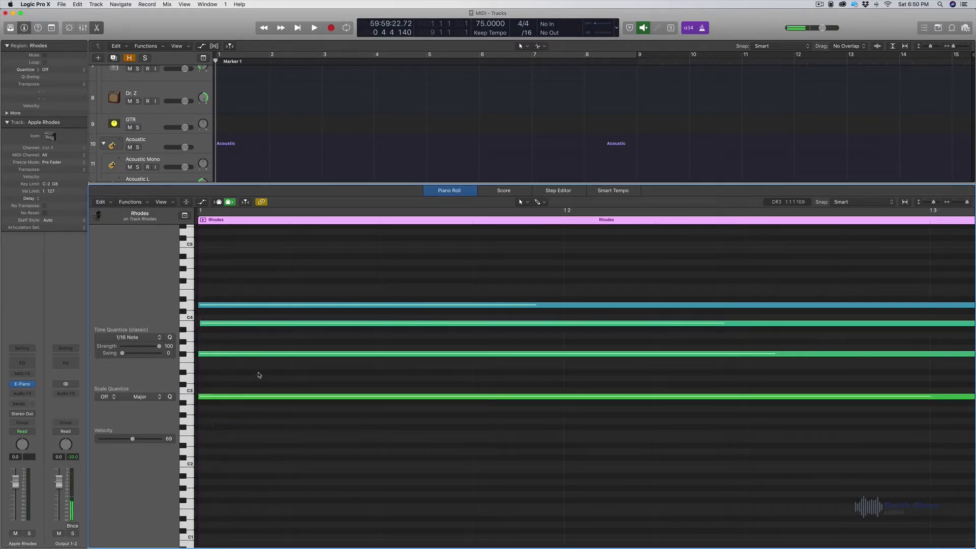
Step: Check the first chord's upper notes and set the start of its B3 note to position 1 1 1 1
{"action": "left_click_drag", "start_coordinate": [213, 326], "coordinate": [215, 327]}
{"action": "left_click", "coordinate": [214, 329]}
{"action": "left_click", "coordinate": [208, 305]}
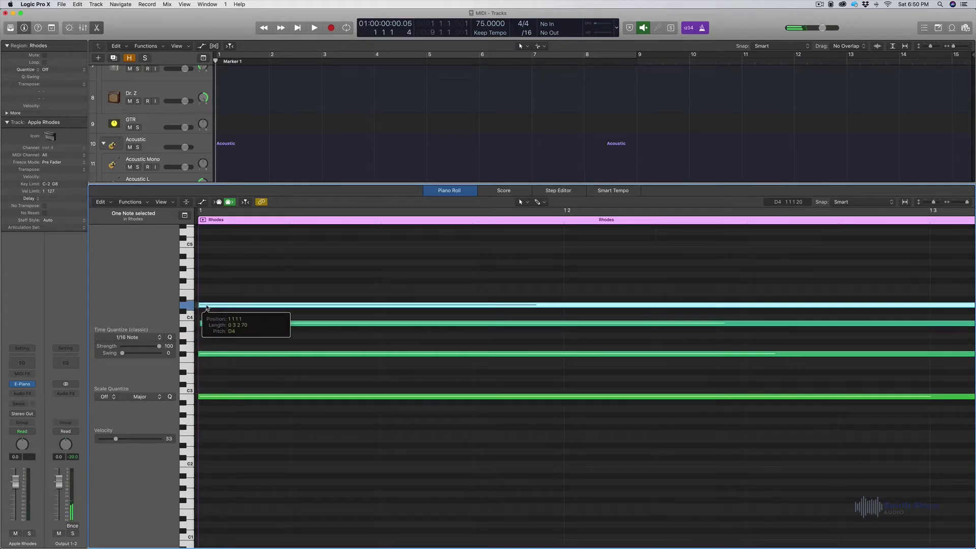
{"action": "left_click", "coordinate": [210, 327]}
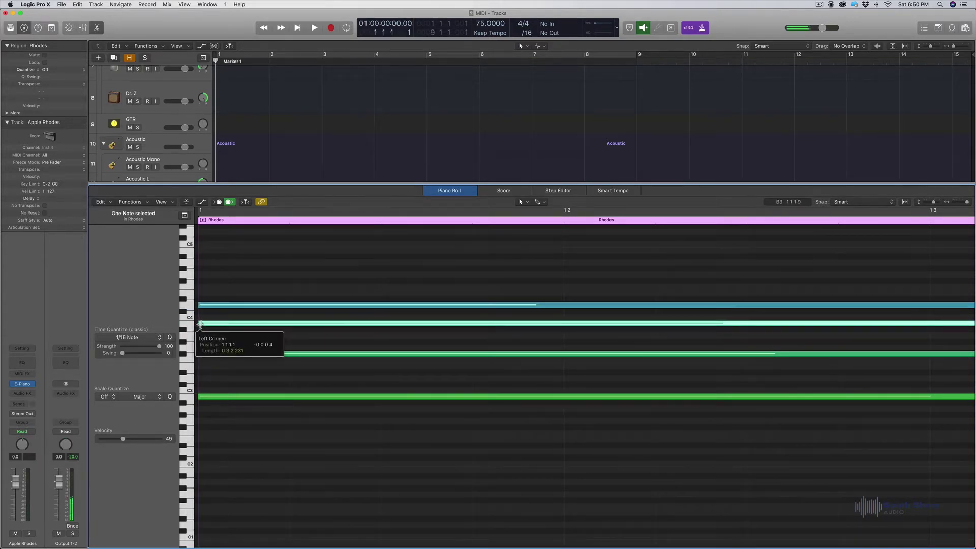
Step: Play back the first chord from bar 1 and stop just before bar 2
{"action": "key", "text": "super+Left"}
{"action": "key", "text": "super+Left"}
{"action": "key", "text": "super+Left"}
{"action": "key", "text": "super+Left"}
{"action": "key", "text": "super+Left"}
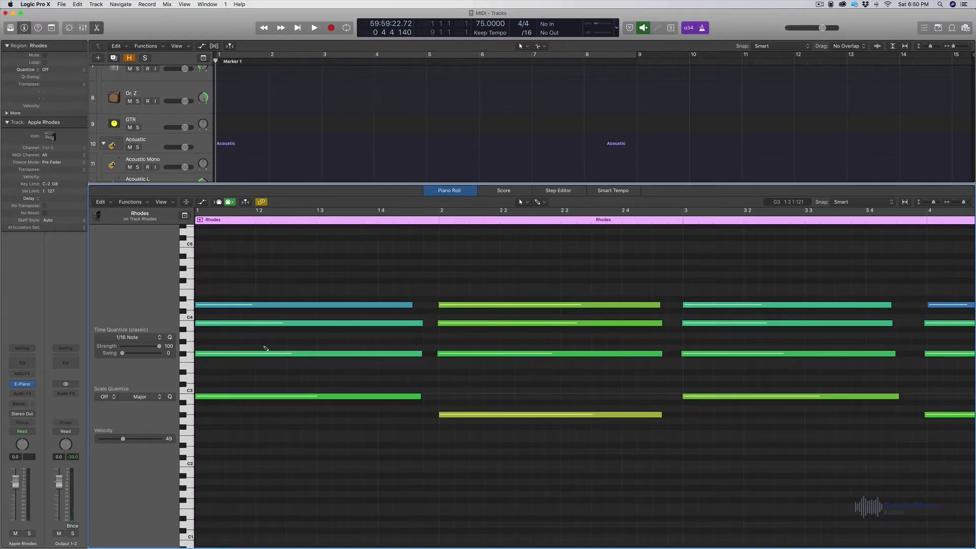
{"action": "key", "text": "space"}
{"action": "key", "text": "space"}
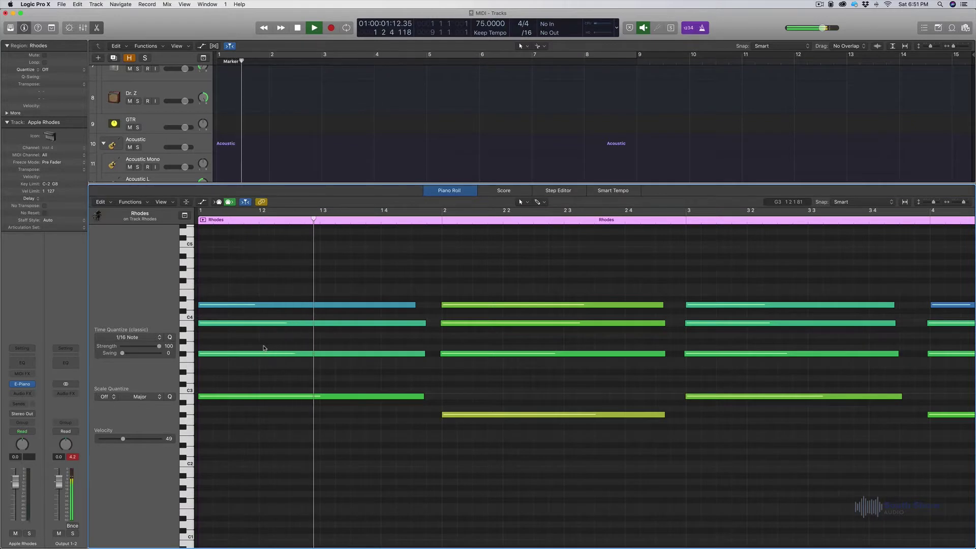
{"action": "key", "text": "space"}
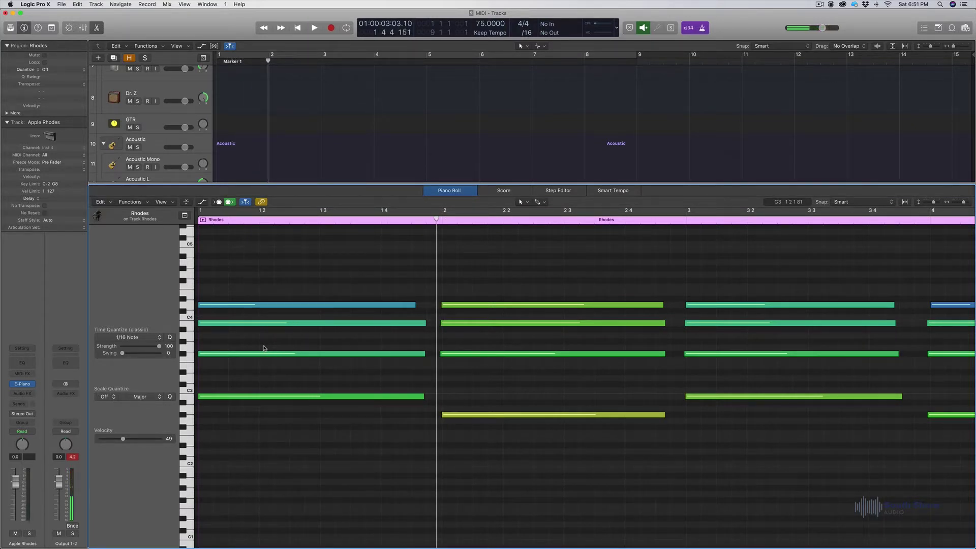
Step: Select the upper three notes of the bar 2 chord and shift them together slightly later toward the bar line
{"action": "scroll", "coordinate": [505, 331], "scroll_direction": "right", "scroll_amount": 2}
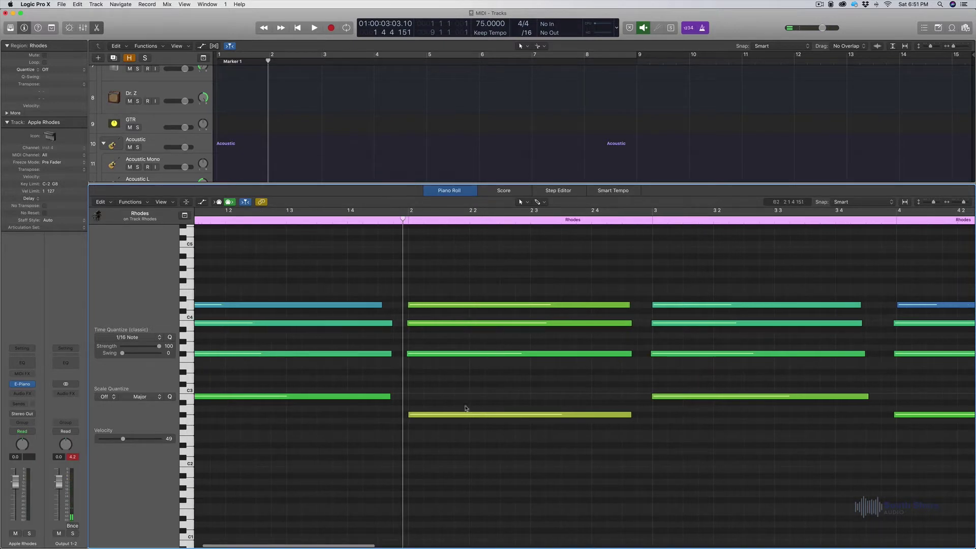
{"action": "key", "text": "super+Right"}
{"action": "key", "text": "super+Right"}
{"action": "scroll", "coordinate": [489, 361], "scroll_direction": "right", "scroll_amount": 1}
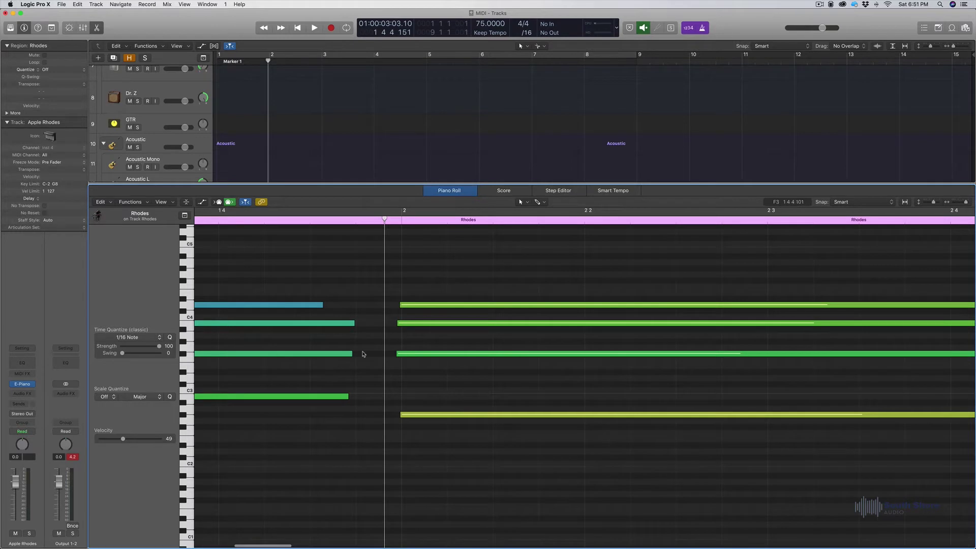
{"action": "scroll", "coordinate": [443, 366], "scroll_direction": "right", "scroll_amount": 3}
{"action": "left_click_drag", "start_coordinate": [462, 378], "coordinate": [360, 274]}
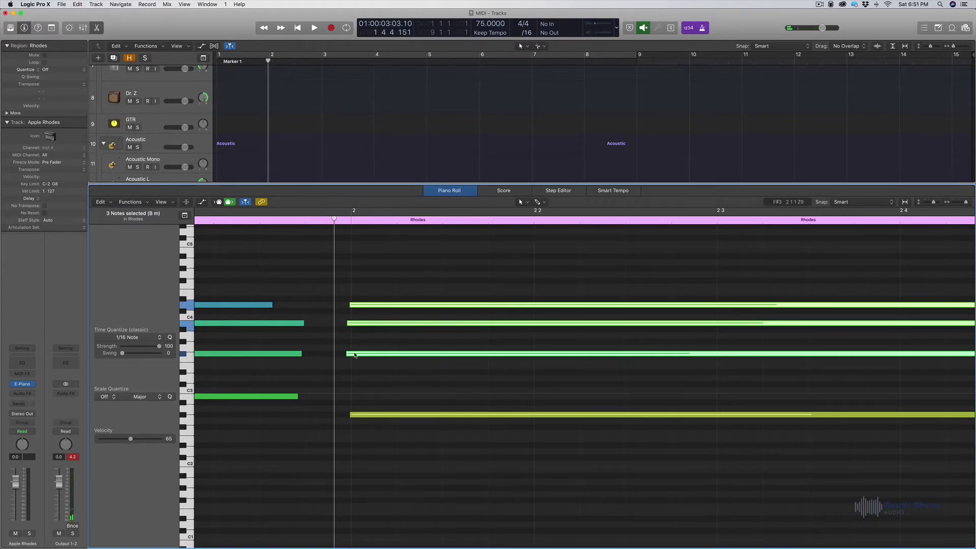
{"action": "left_click_drag", "start_coordinate": [352, 354], "coordinate": [356, 354]}
{"action": "left_click", "coordinate": [374, 347]}
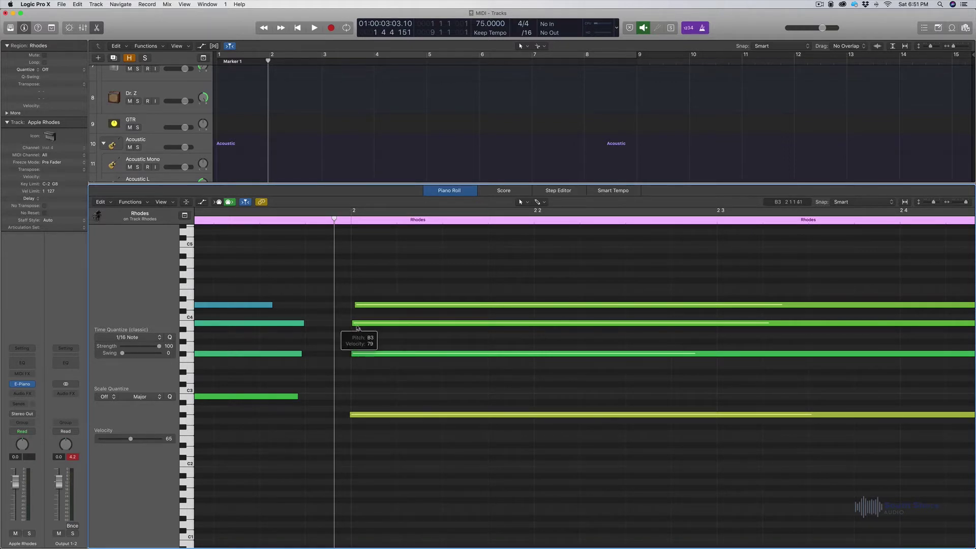
Step: Align the bar 2 chord's D4 and G#2 notes individually with the start of bar 2
{"action": "mouse_move", "coordinate": [368, 307]}
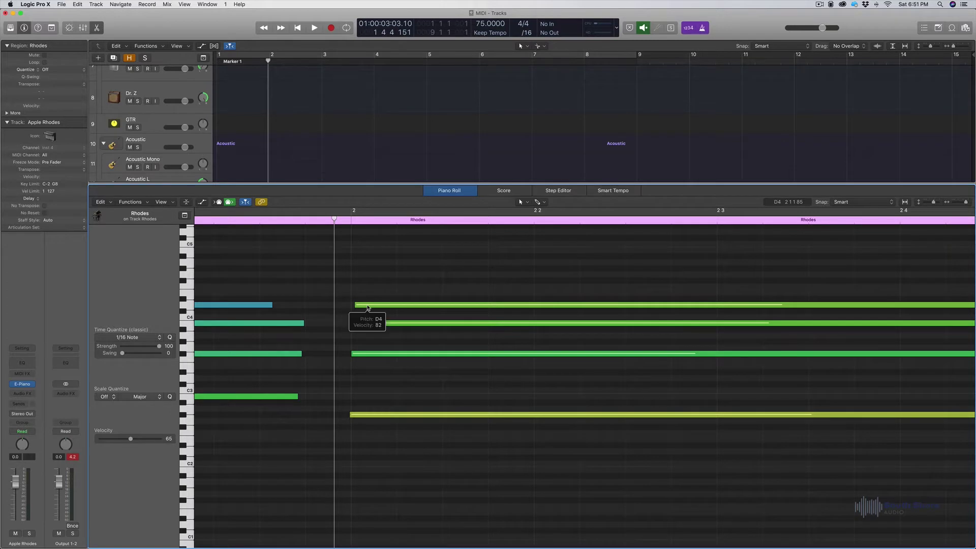
{"action": "left_click_drag", "start_coordinate": [370, 308], "coordinate": [367, 307]}
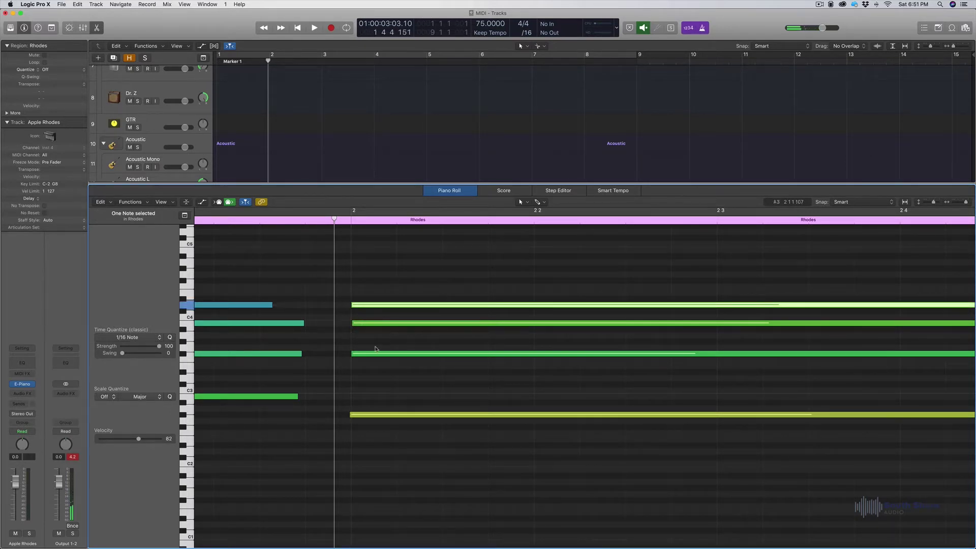
{"action": "left_click", "coordinate": [357, 417]}
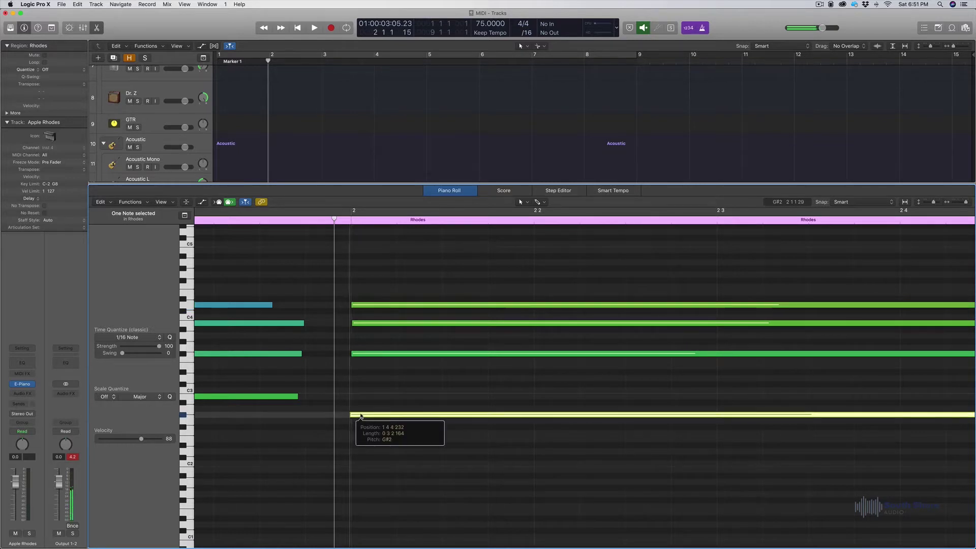
{"action": "left_click_drag", "start_coordinate": [358, 417], "coordinate": [353, 417]}
{"action": "left_click", "coordinate": [390, 376]}
{"action": "left_click", "coordinate": [360, 417]}
{"action": "left_click", "coordinate": [387, 387]}
Step: Examine the timing of the remaining Rhodes notes from bar 2 through bar 8
{"action": "scroll", "coordinate": [383, 349], "scroll_direction": "right", "scroll_amount": 3}
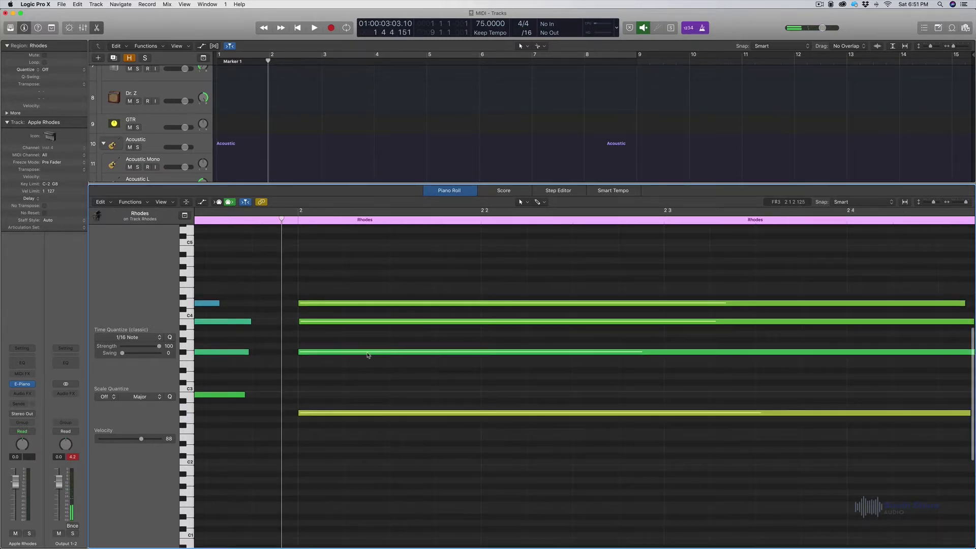
{"action": "scroll", "coordinate": [368, 355], "scroll_direction": "right", "scroll_amount": 1}
{"action": "key", "text": "super+Left"}
{"action": "key", "text": "super+Left"}
{"action": "key", "text": "super+Left"}
{"action": "key", "text": "super+Left"}
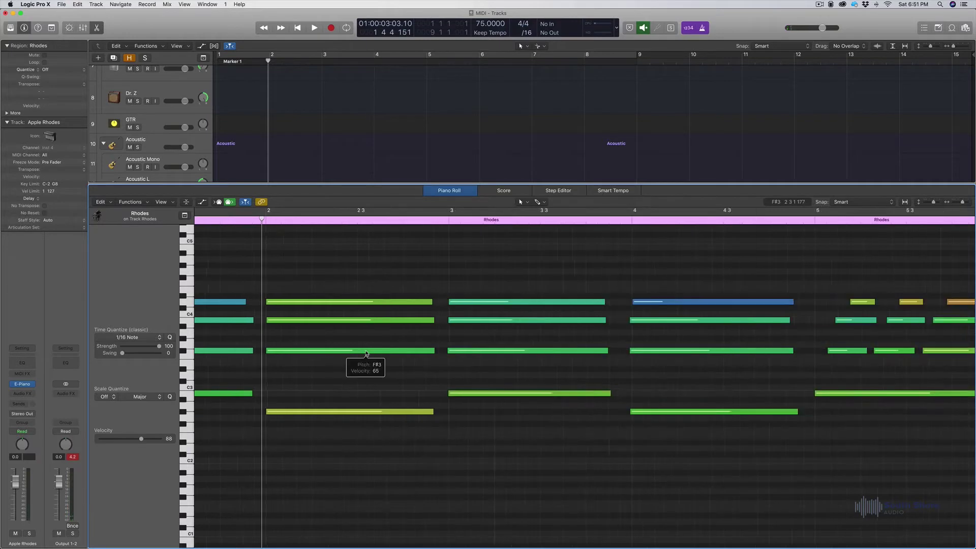
{"action": "scroll", "coordinate": [367, 354], "scroll_direction": "right", "scroll_amount": 10}
{"action": "scroll", "coordinate": [373, 354], "scroll_direction": "up", "scroll_amount": 1}
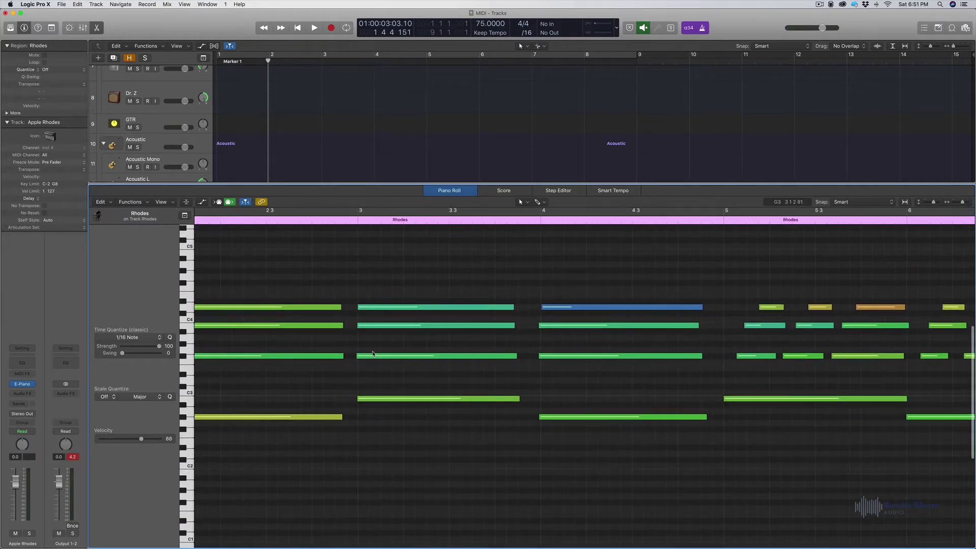
{"action": "key", "text": "super+Left"}
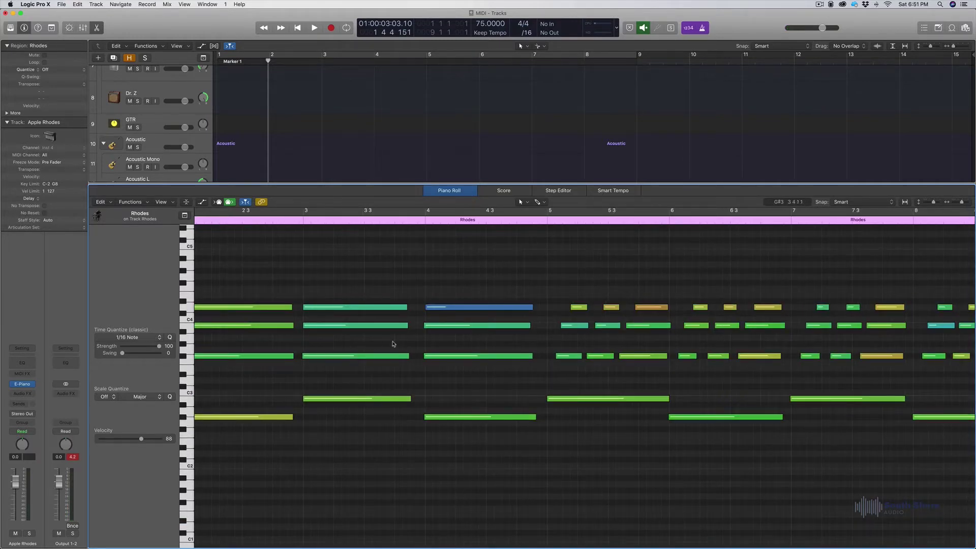
{"action": "scroll", "coordinate": [395, 344], "scroll_direction": "right", "scroll_amount": 2}
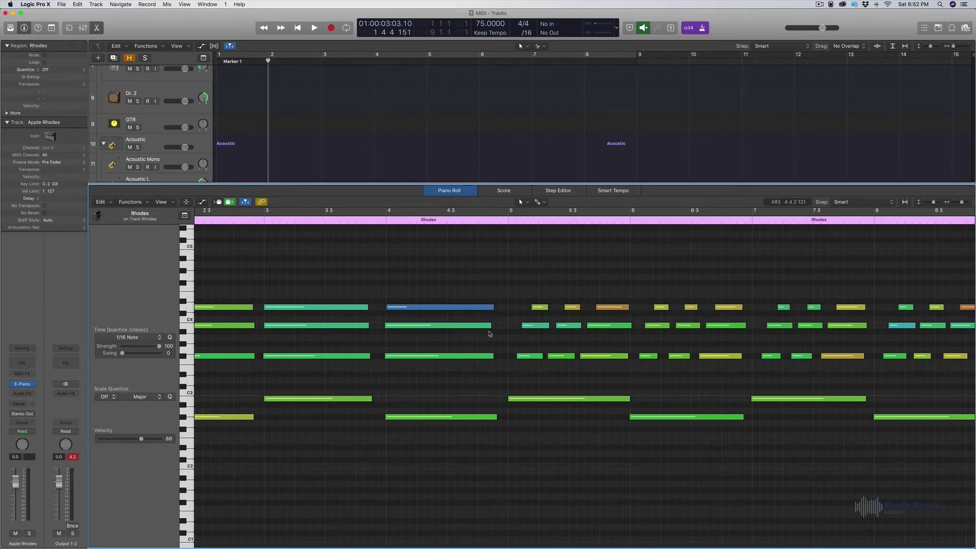
Step: Review the Time Quantize note values for the Rhodes region and set quantization to off
{"action": "left_click", "coordinate": [143, 338]}
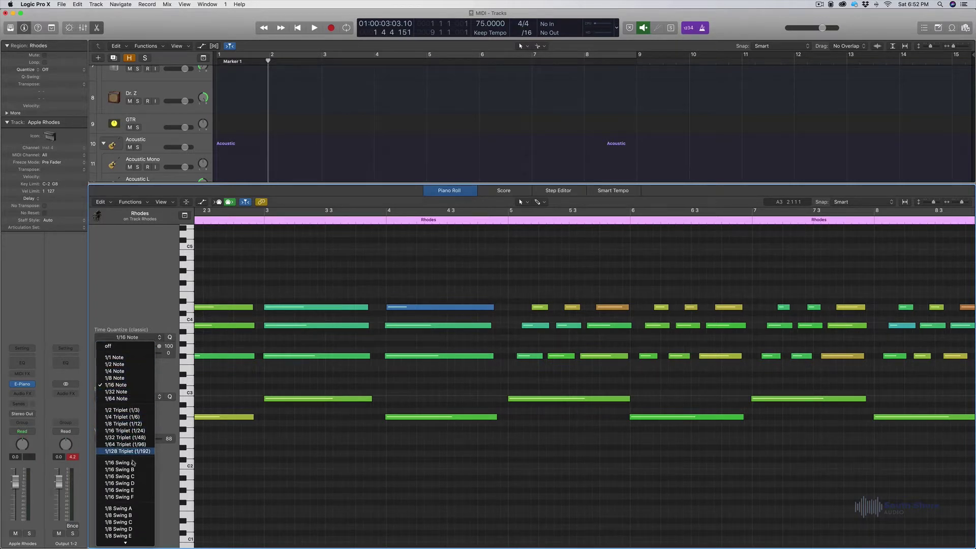
{"action": "mouse_move", "coordinate": [131, 544]}
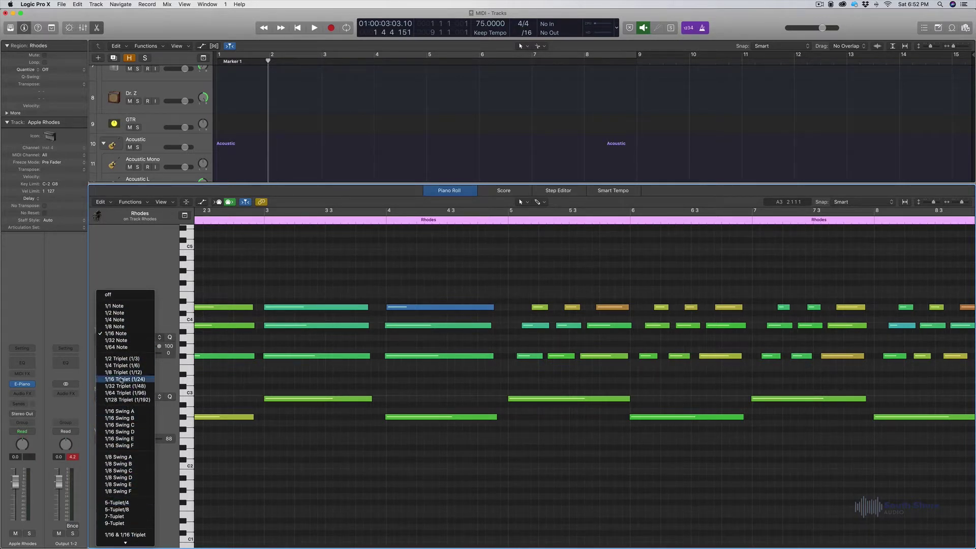
{"action": "left_click", "coordinate": [122, 288]}
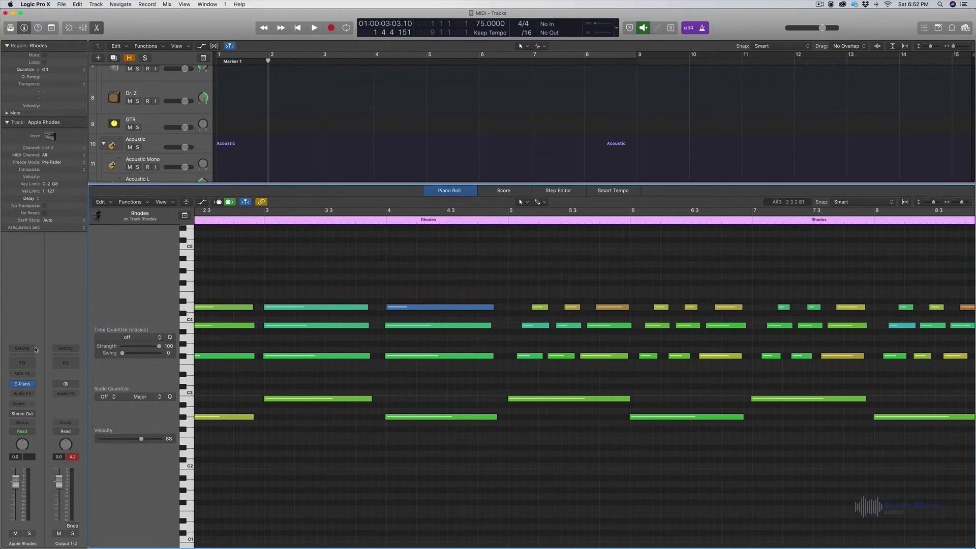
Step: Try quantizing all Rhodes notes from bar 4 to the end of the region to 1/4 Note
{"action": "scroll", "coordinate": [408, 277], "scroll_direction": "right", "scroll_amount": 2}
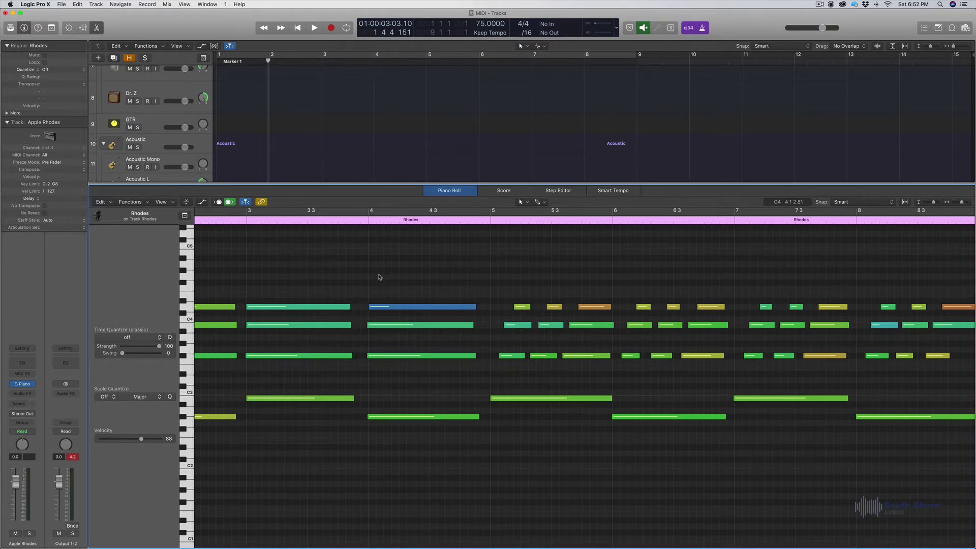
{"action": "scroll", "coordinate": [296, 313], "scroll_direction": "left", "scroll_amount": 5}
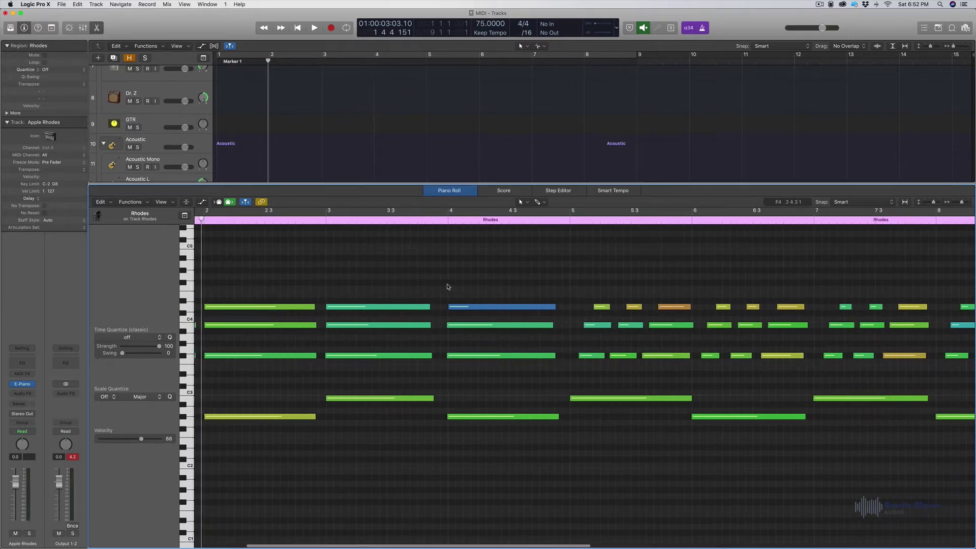
{"action": "scroll", "coordinate": [448, 286], "scroll_direction": "right", "scroll_amount": 7}
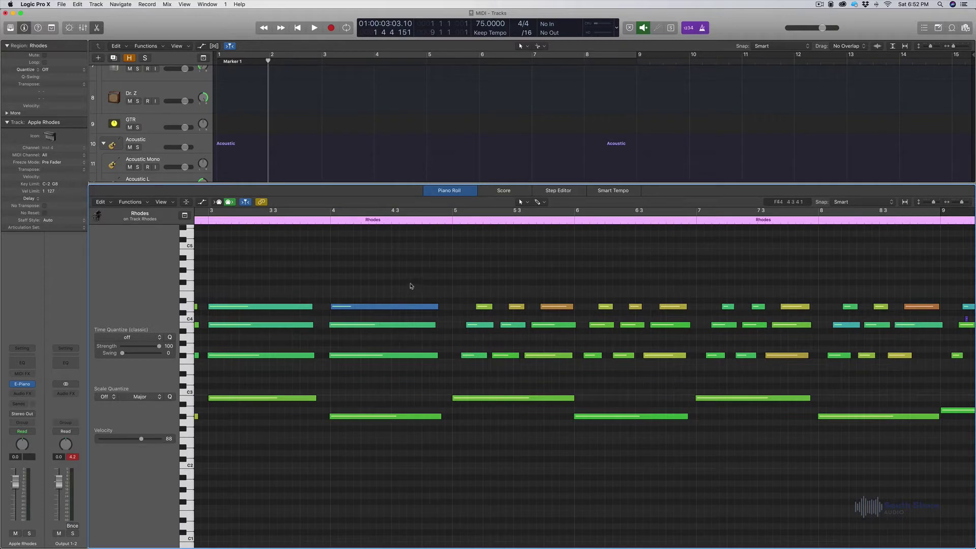
{"action": "left_click_drag", "start_coordinate": [385, 255], "coordinate": [813, 455]}
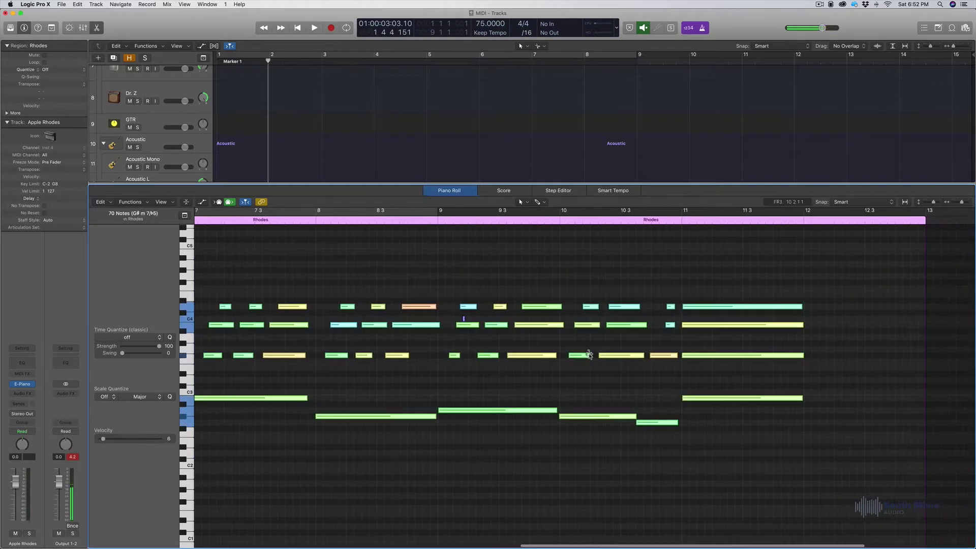
{"action": "scroll", "coordinate": [522, 363], "scroll_direction": "left", "scroll_amount": 10}
{"action": "scroll", "coordinate": [522, 363], "scroll_direction": "left", "scroll_amount": 2}
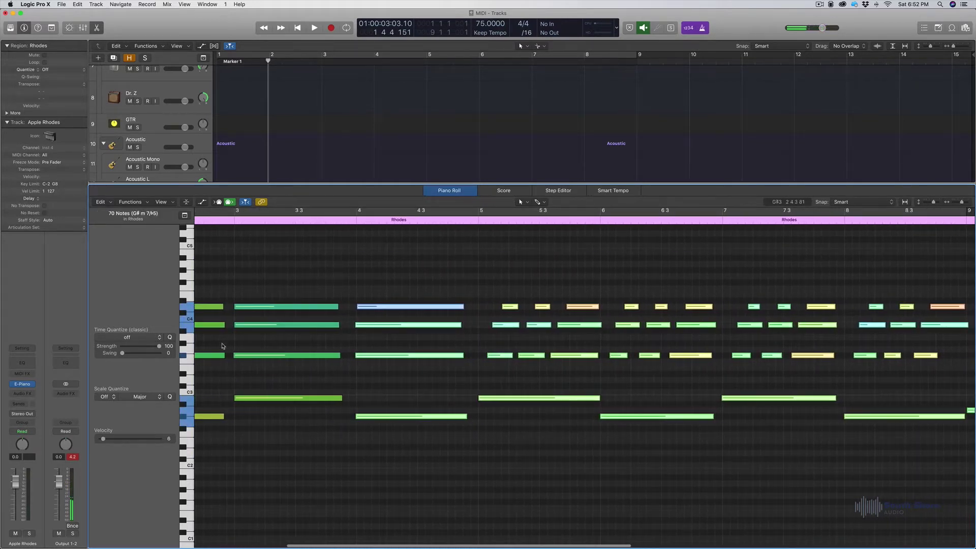
{"action": "left_click", "coordinate": [127, 338]}
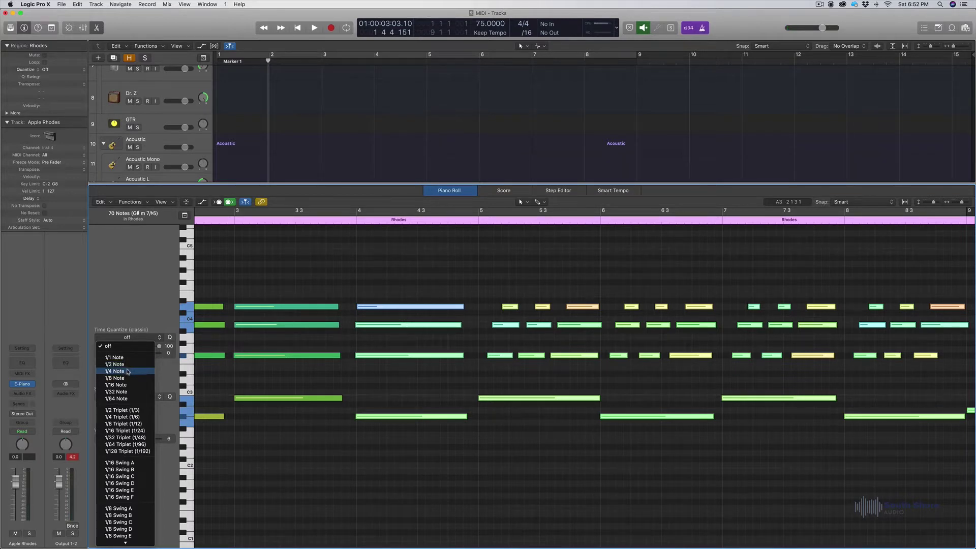
{"action": "left_click", "coordinate": [116, 371]}
Step: Inspect the quantized Rhodes notes and play them from the start of bar 4 into bar 7
{"action": "scroll", "coordinate": [464, 309], "scroll_direction": "right", "scroll_amount": 5}
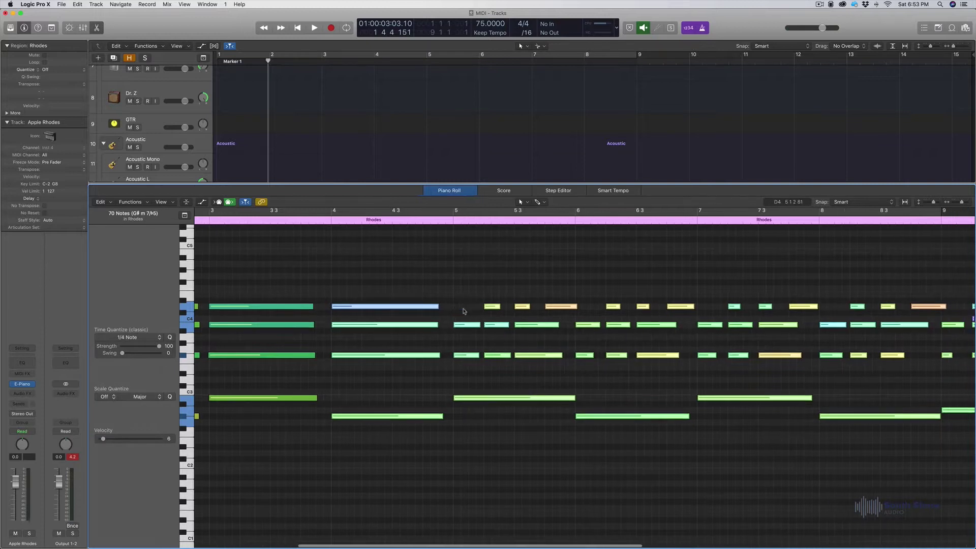
{"action": "scroll", "coordinate": [464, 311], "scroll_direction": "right", "scroll_amount": 3}
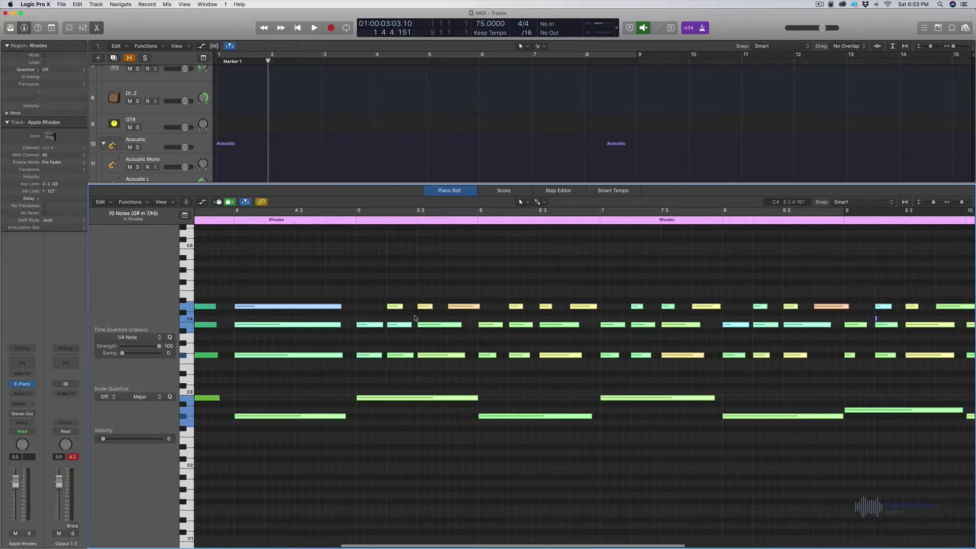
{"action": "scroll", "coordinate": [547, 312], "scroll_direction": "left", "scroll_amount": 8}
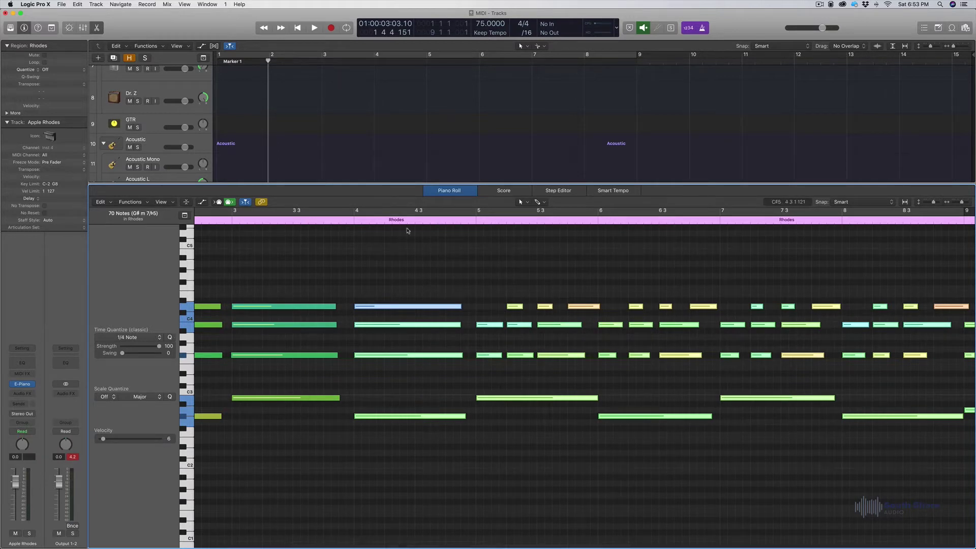
{"action": "scroll", "coordinate": [348, 221], "scroll_direction": "left", "scroll_amount": 2}
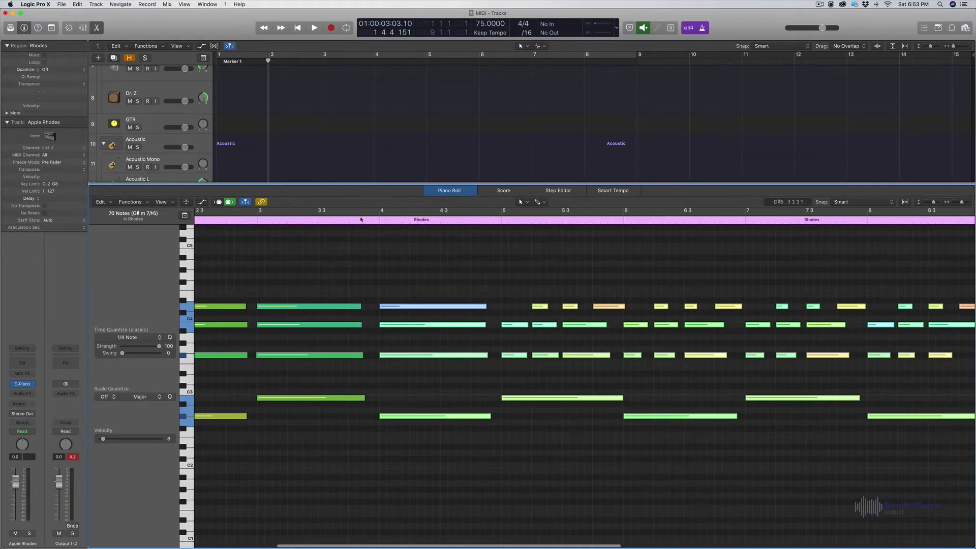
{"action": "left_click", "coordinate": [381, 220]}
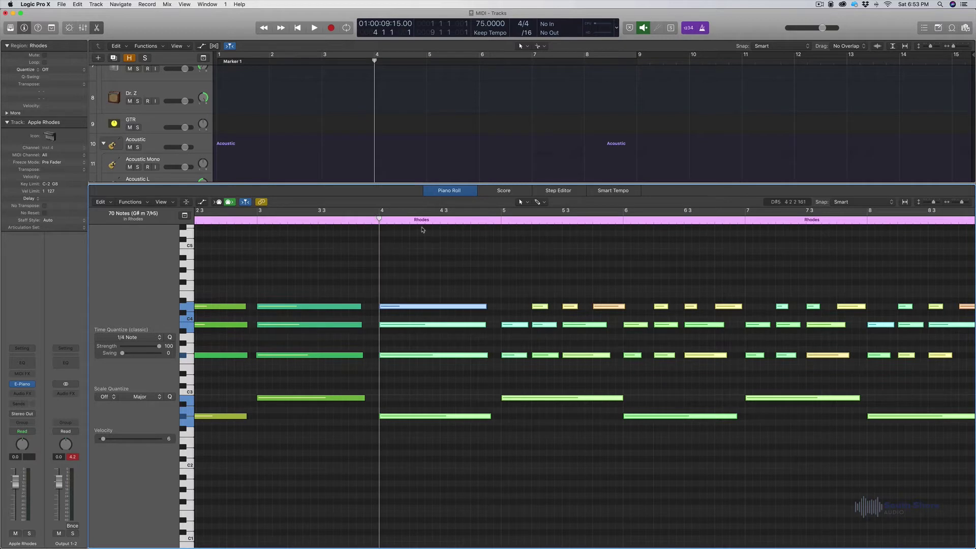
{"action": "key", "text": "space"}
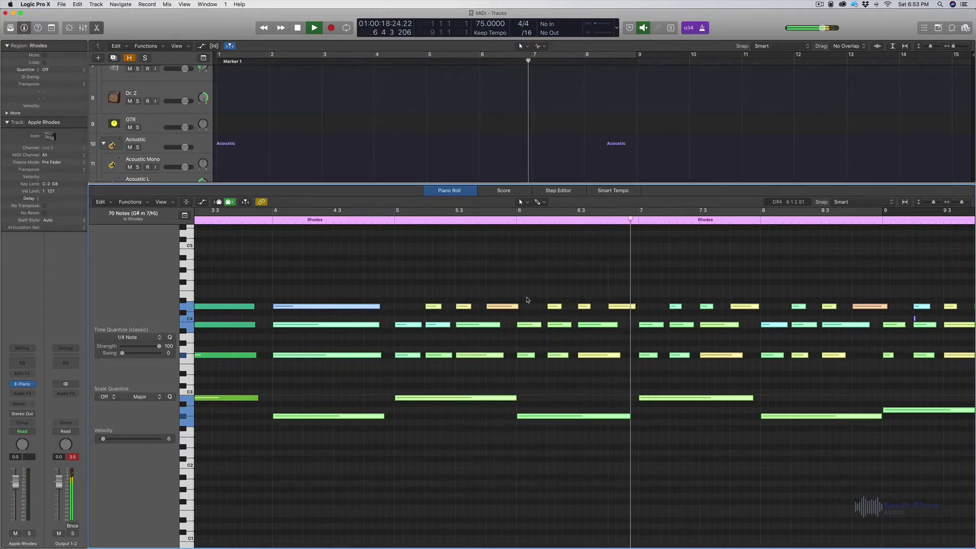
{"action": "key", "text": "space"}
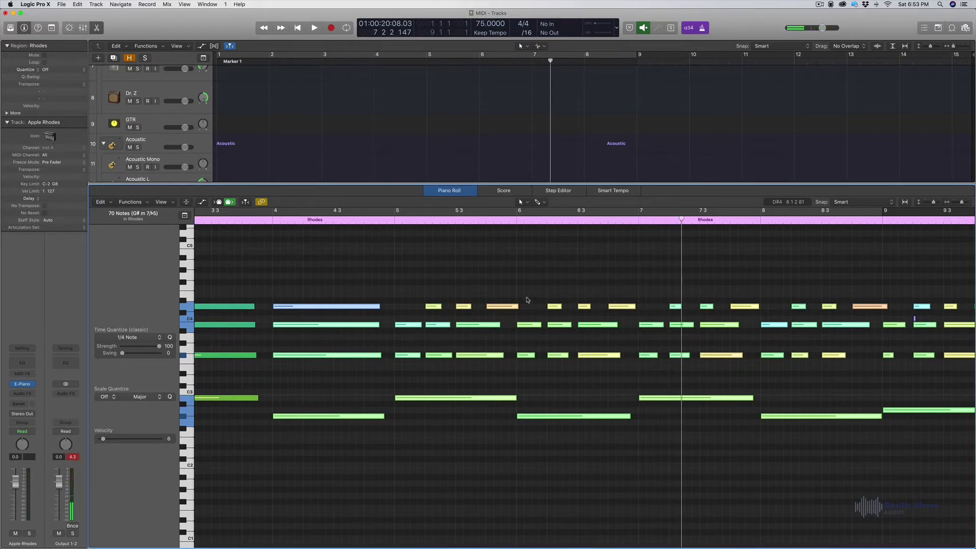
Step: Undo the 1/4 Note quantization, deselect the notes and play the original timing from bar 5 into bar 7
{"action": "key", "text": "super+z"}
{"action": "left_click", "coordinate": [449, 267]}
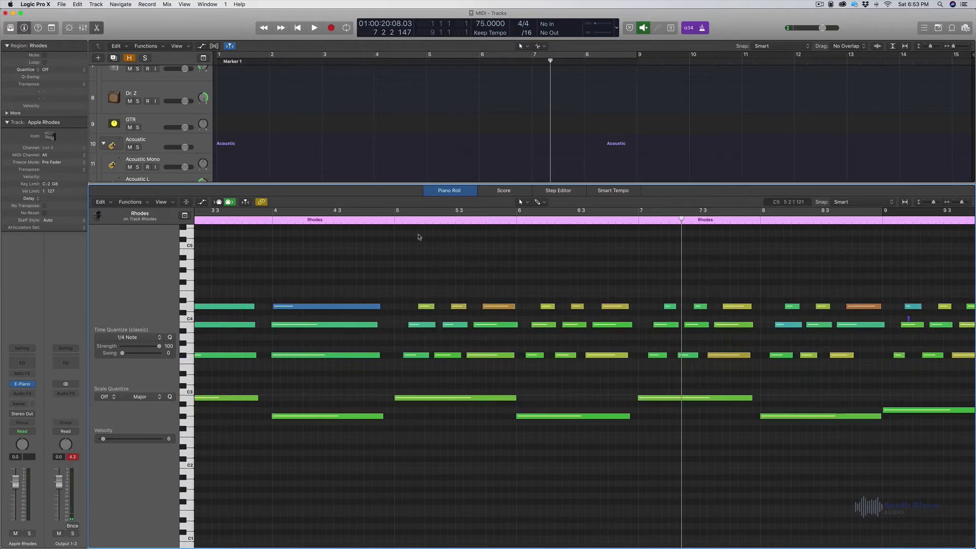
{"action": "left_click", "coordinate": [393, 218]}
{"action": "key", "text": "space"}
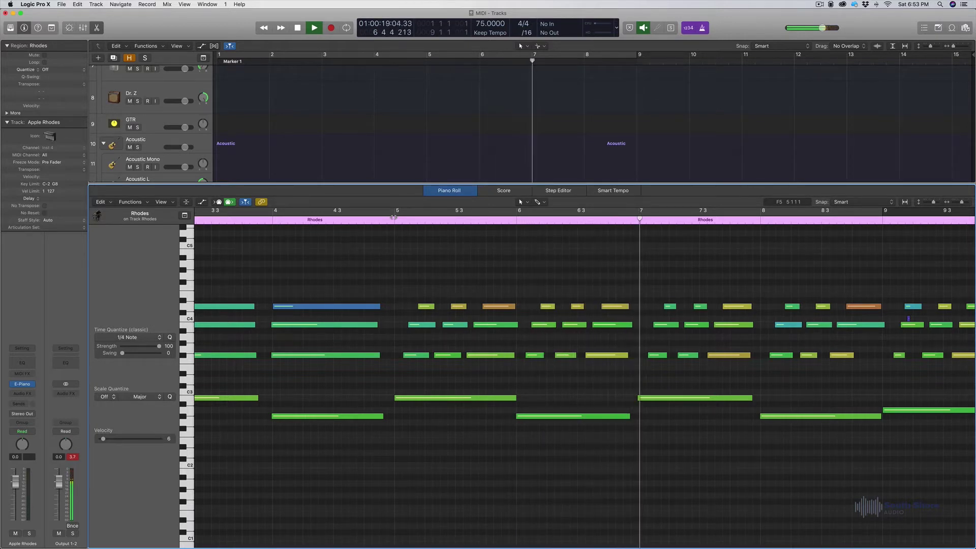
{"action": "key", "text": "space"}
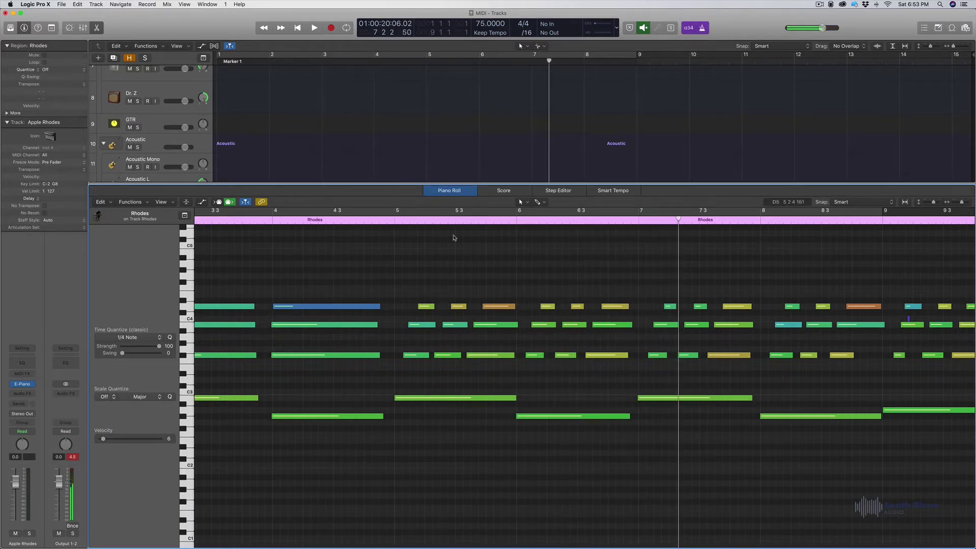
Step: Select the four notes of the bar 4 chord and quantize only them to 1/4 Note
{"action": "scroll", "coordinate": [448, 275], "scroll_direction": "left", "scroll_amount": 2}
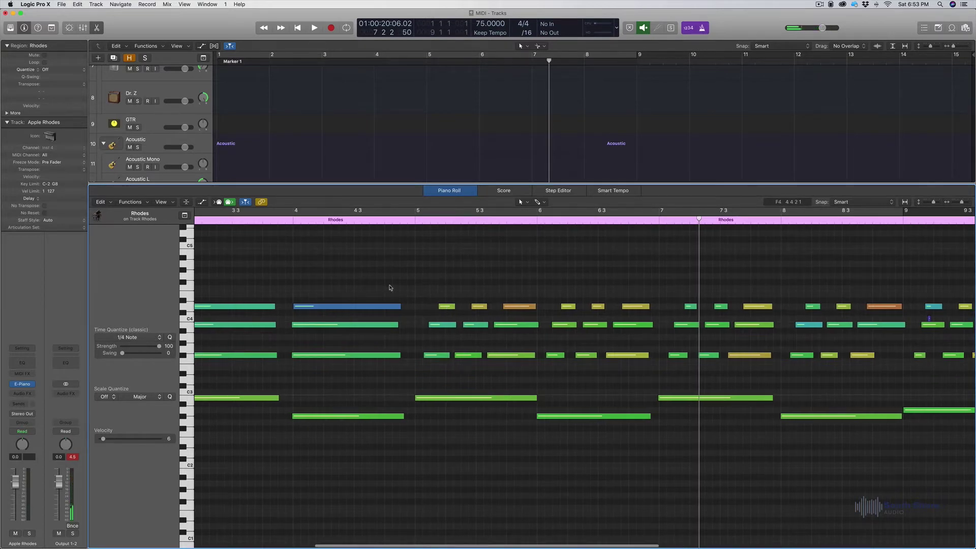
{"action": "scroll", "coordinate": [396, 285], "scroll_direction": "left", "scroll_amount": 4}
{"action": "left_click_drag", "start_coordinate": [454, 461], "coordinate": [342, 279]}
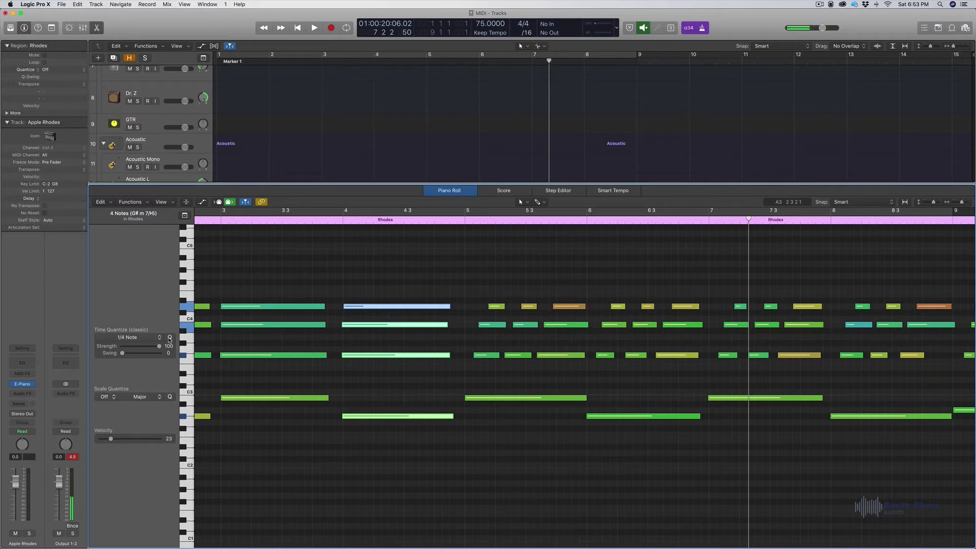
{"action": "left_click", "coordinate": [421, 374]}
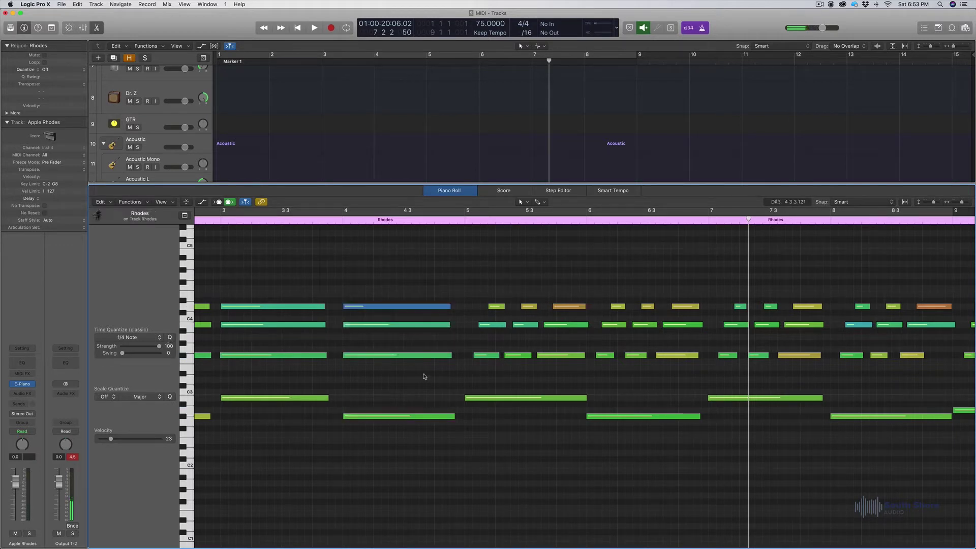
Step: Select the five low bass notes in bars 5 through 9 and quantize them to 1/1 Note
{"action": "scroll", "coordinate": [421, 374], "scroll_direction": "right", "scroll_amount": 8}
{"action": "scroll", "coordinate": [370, 280], "scroll_direction": "right", "scroll_amount": 2}
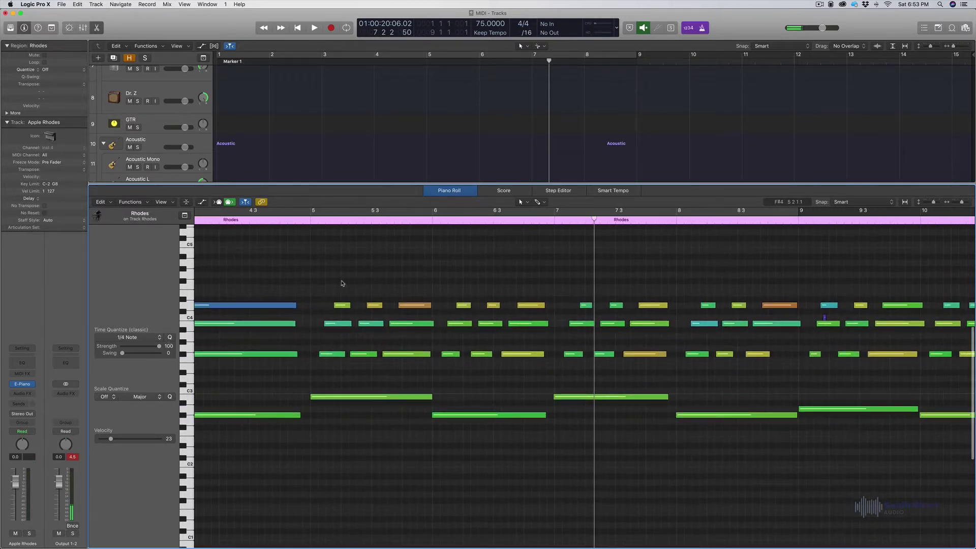
{"action": "scroll", "coordinate": [366, 395], "scroll_direction": "down", "scroll_amount": 6}
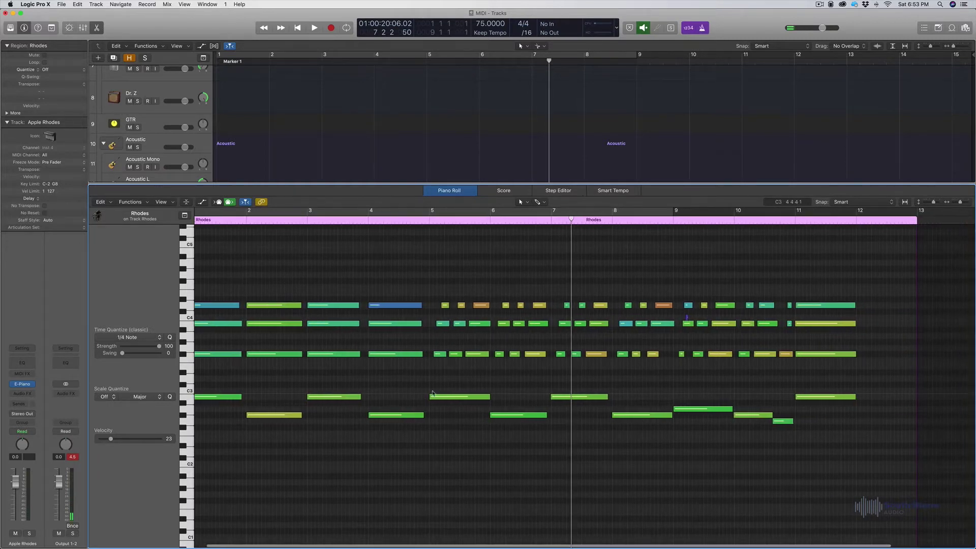
{"action": "left_click_drag", "start_coordinate": [447, 373], "coordinate": [534, 417]}
{"action": "left_click_drag", "start_coordinate": [456, 378], "coordinate": [727, 430]}
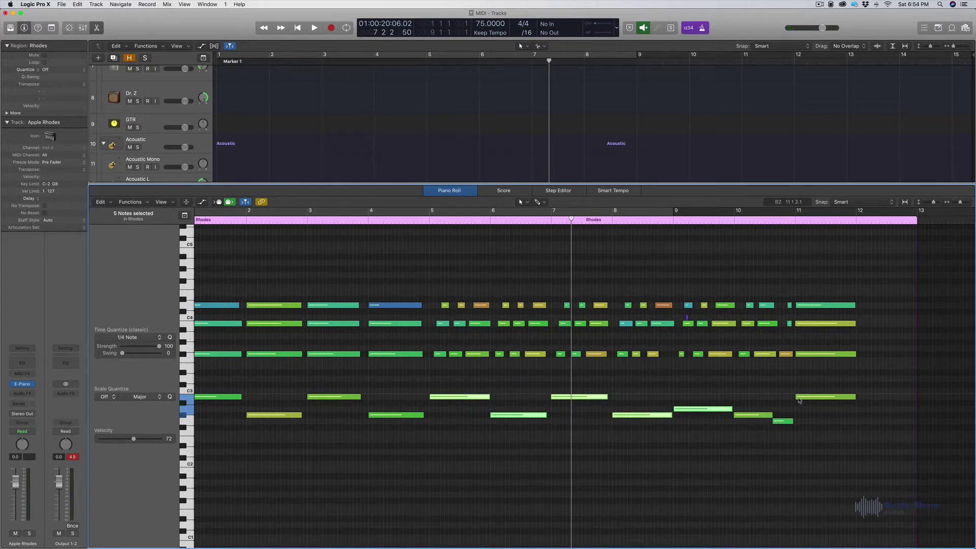
{"action": "left_click", "coordinate": [156, 338]}
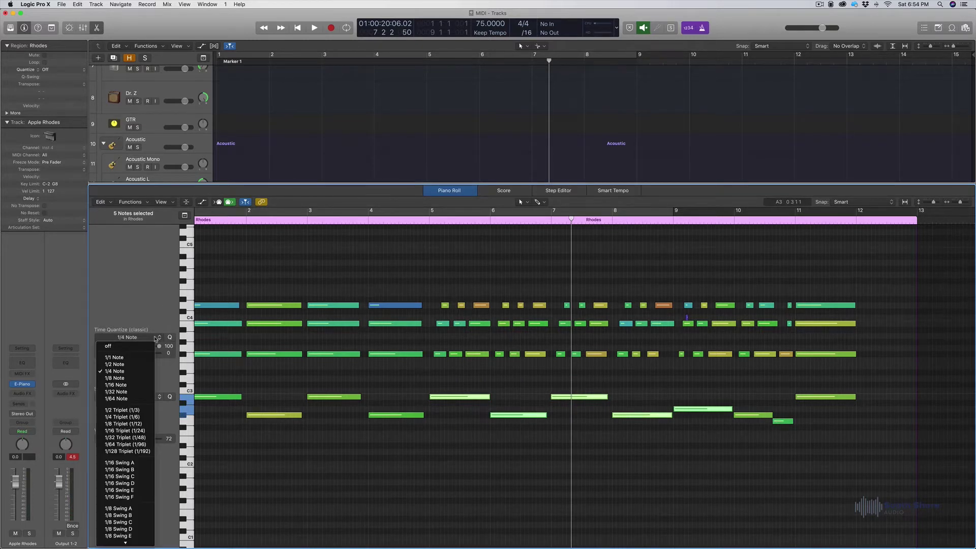
{"action": "left_click", "coordinate": [131, 357]}
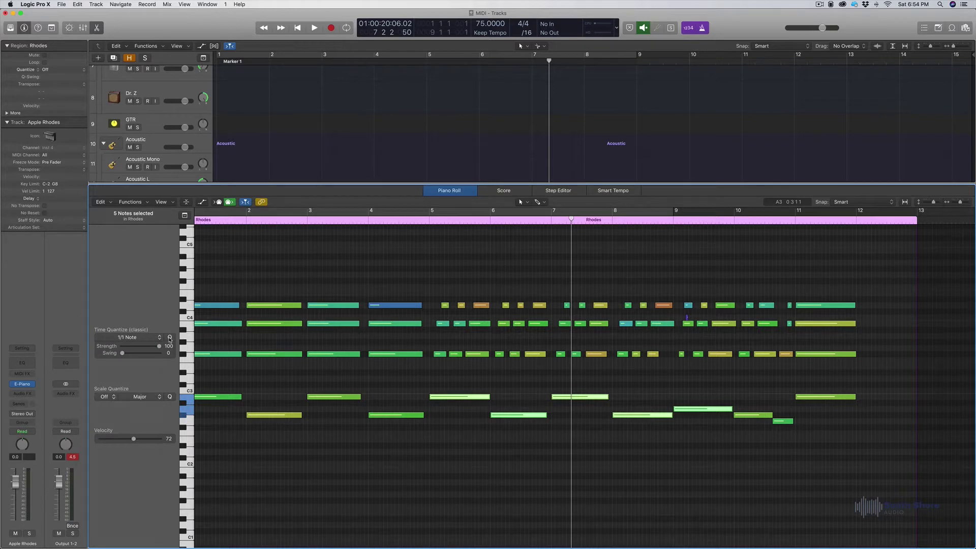
Step: Select the two low bass notes in bar 10 and quantize them to 1/2 Note
{"action": "left_click", "coordinate": [763, 391]}
{"action": "left_click_drag", "start_coordinate": [747, 390], "coordinate": [778, 438]}
{"action": "left_click", "coordinate": [137, 337]}
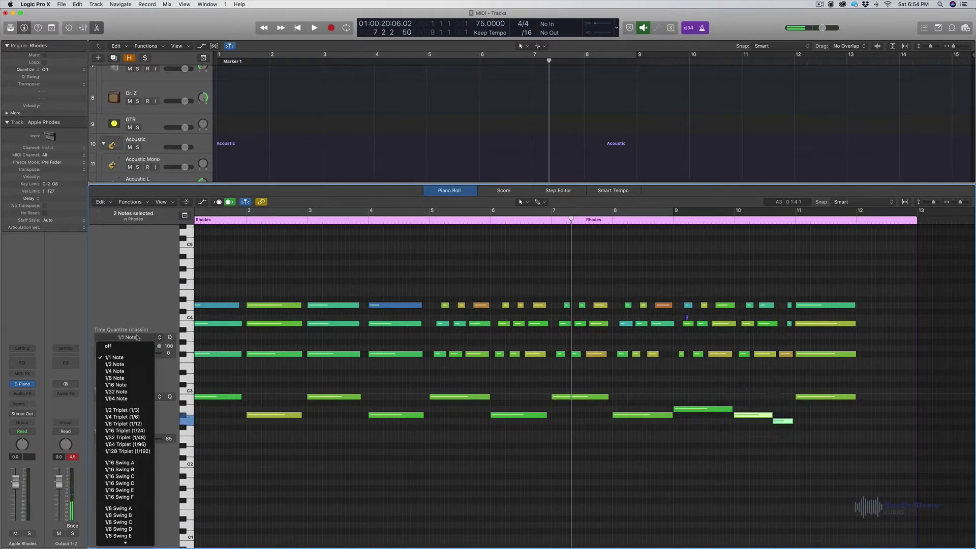
{"action": "left_click", "coordinate": [123, 365]}
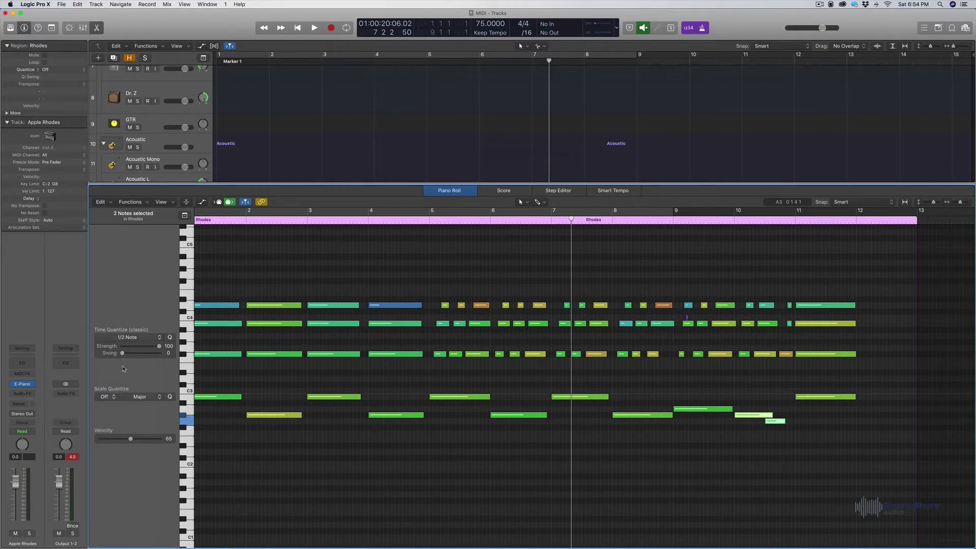
Step: Play the region from the start of bar 10 up to bar 11 to hear the quantized bass notes
{"action": "left_click", "coordinate": [734, 220]}
{"action": "key", "text": "space"}
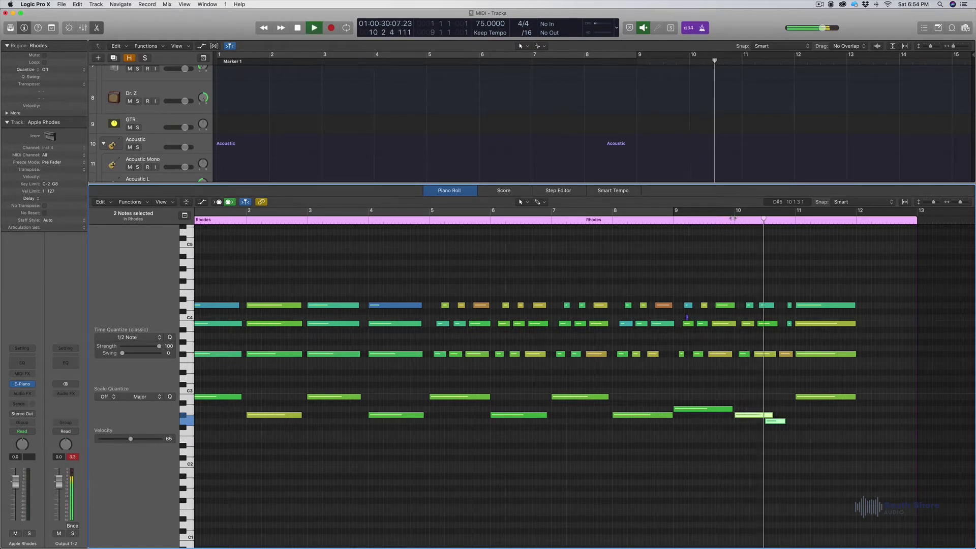
{"action": "key", "text": "space"}
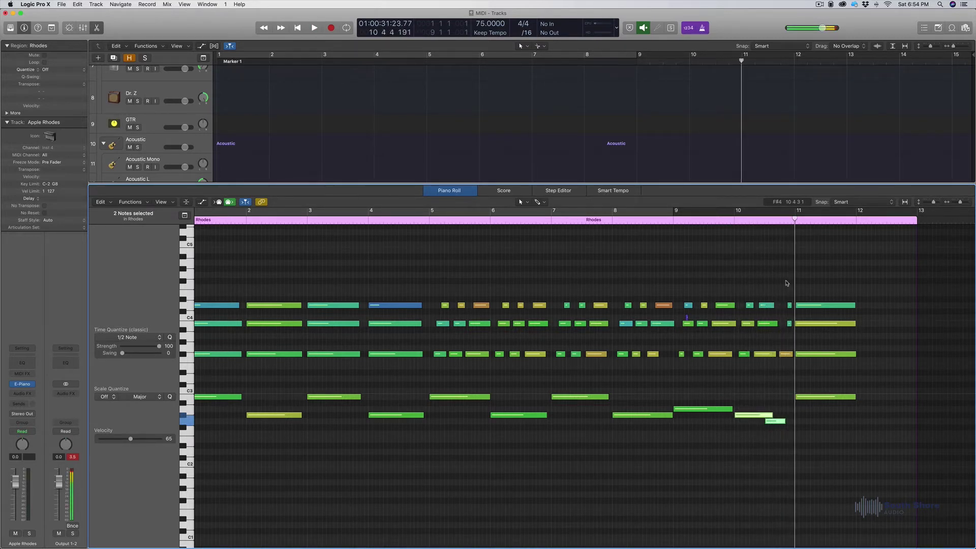
Step: Select the lowest note of the bar 11 chord, apply the 1/2 Note quantization to it, and deselect it
{"action": "key", "text": "super+Right"}
{"action": "key", "text": "super+Right"}
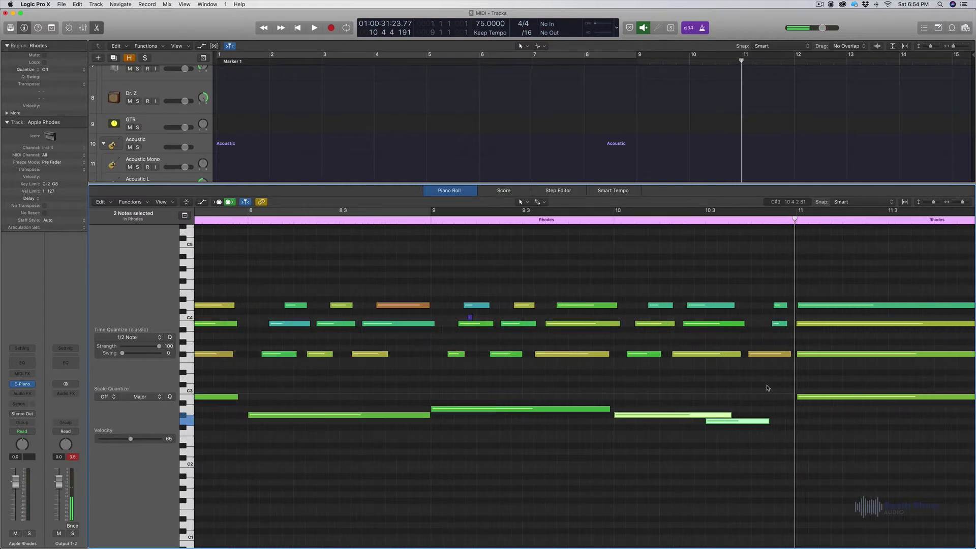
{"action": "scroll", "coordinate": [767, 388], "scroll_direction": "right", "scroll_amount": 5}
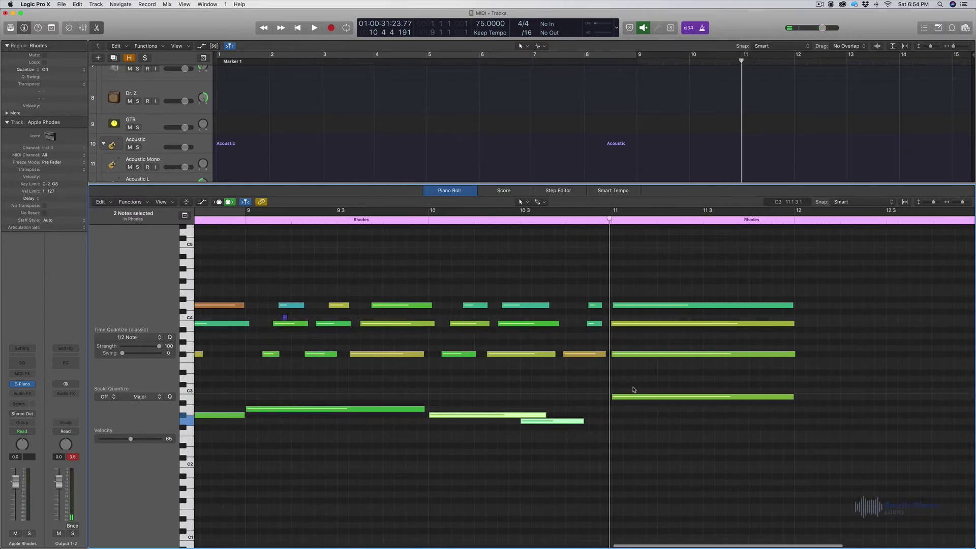
{"action": "left_click", "coordinate": [634, 390]}
{"action": "left_click", "coordinate": [630, 397]}
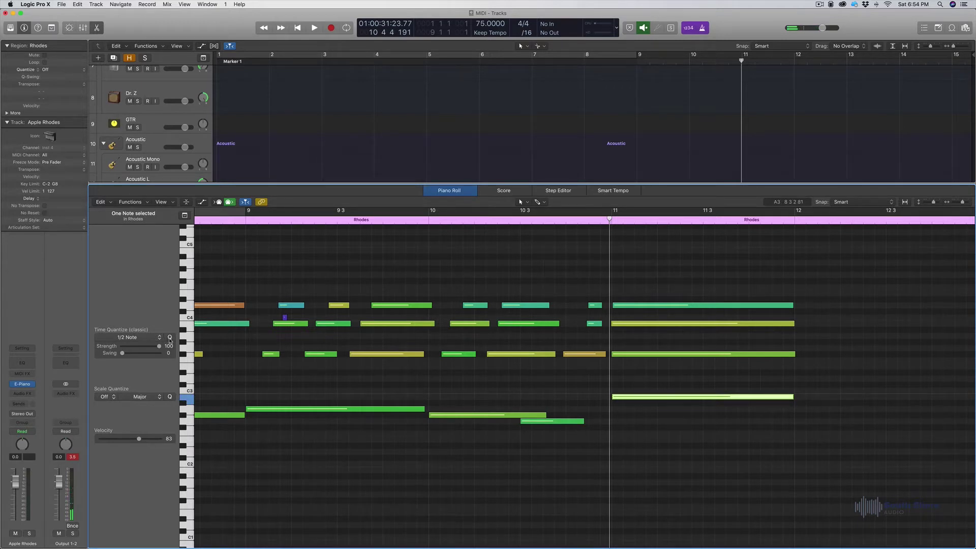
{"action": "left_click", "coordinate": [608, 381]}
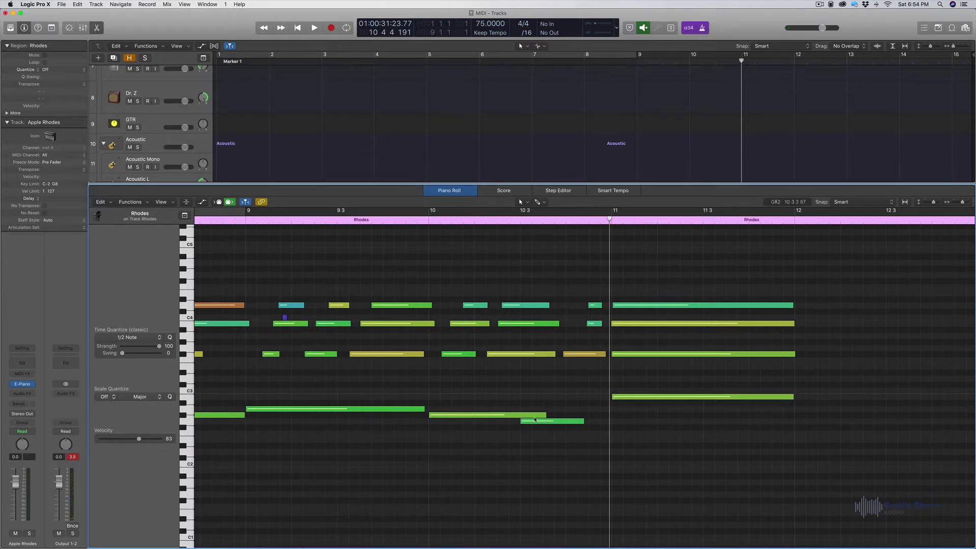
{"action": "scroll", "coordinate": [537, 406], "scroll_direction": "left", "scroll_amount": 2}
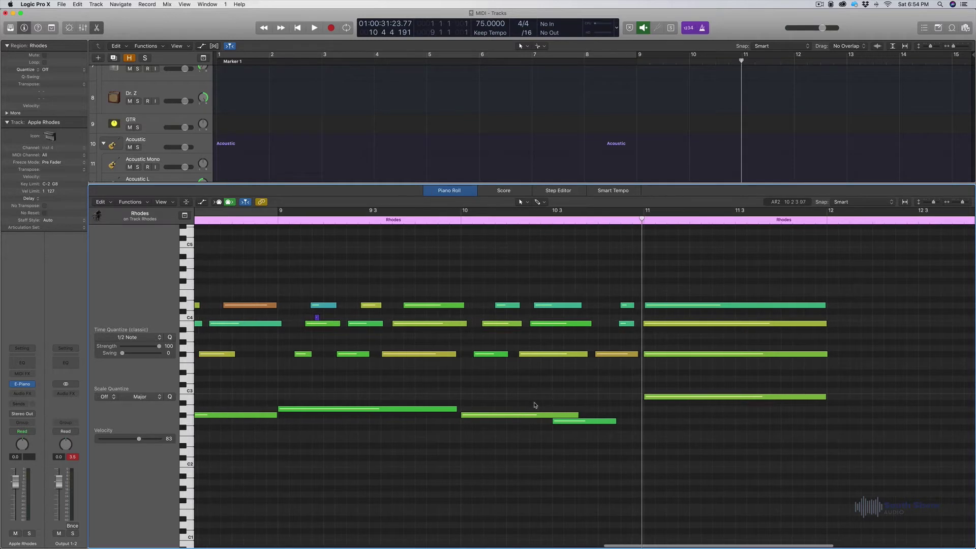
{"action": "key", "text": "super+Left"}
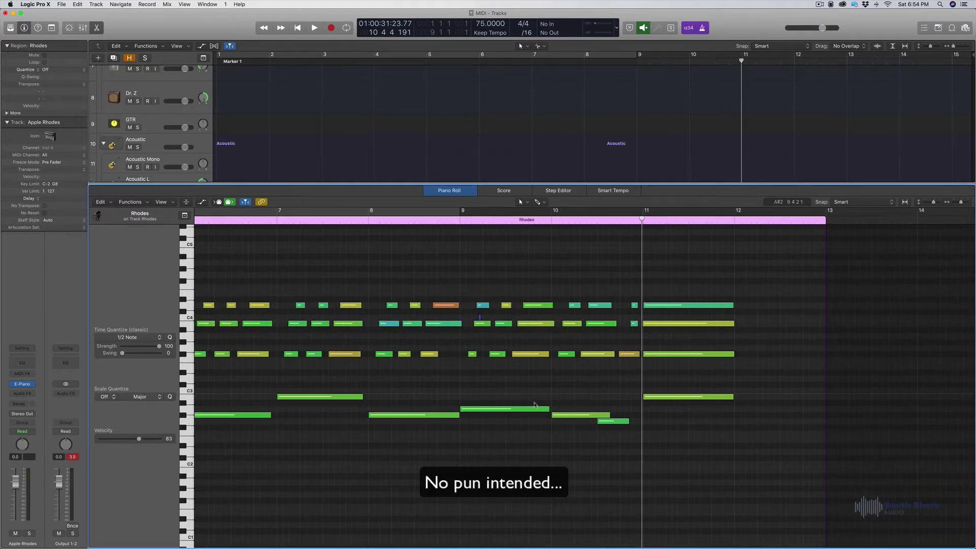
{"action": "scroll", "coordinate": [535, 404], "scroll_direction": "left", "scroll_amount": 10}
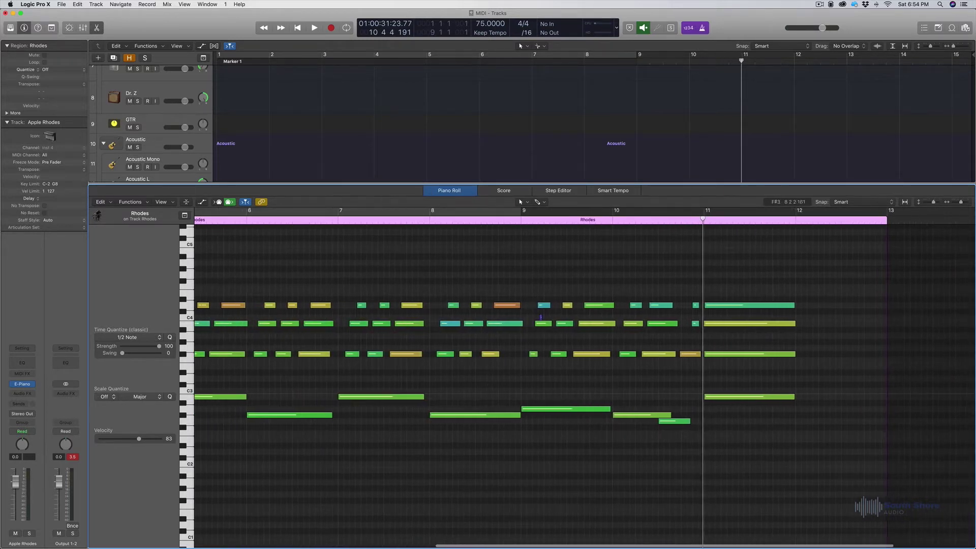
Step: Select the chord notes above the bass line from bar 5 through bar 11 and quantize them to 1/8 Note
{"action": "scroll", "coordinate": [473, 357], "scroll_direction": "left", "scroll_amount": 2}
{"action": "key", "text": "super+Left"}
{"action": "key", "text": "super+Left"}
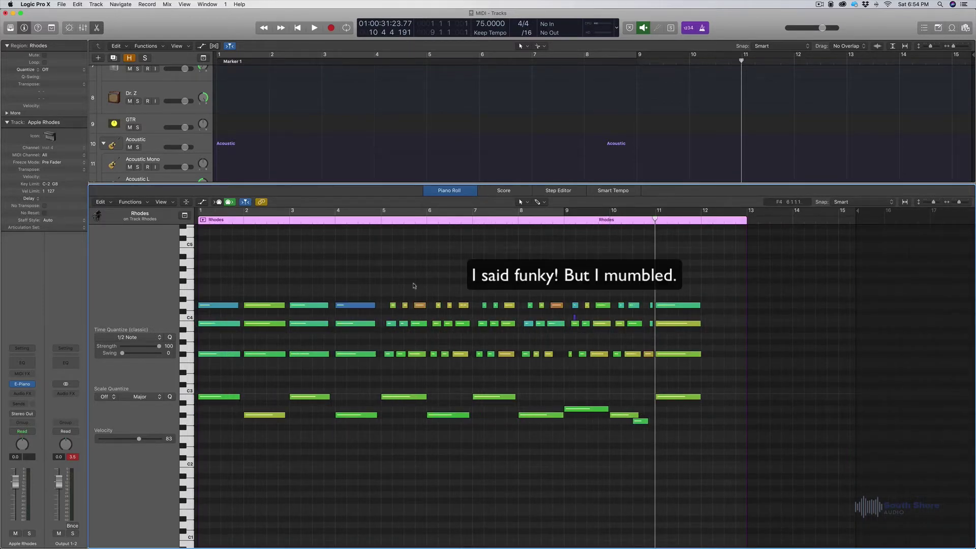
{"action": "left_click_drag", "start_coordinate": [385, 289], "coordinate": [691, 366]}
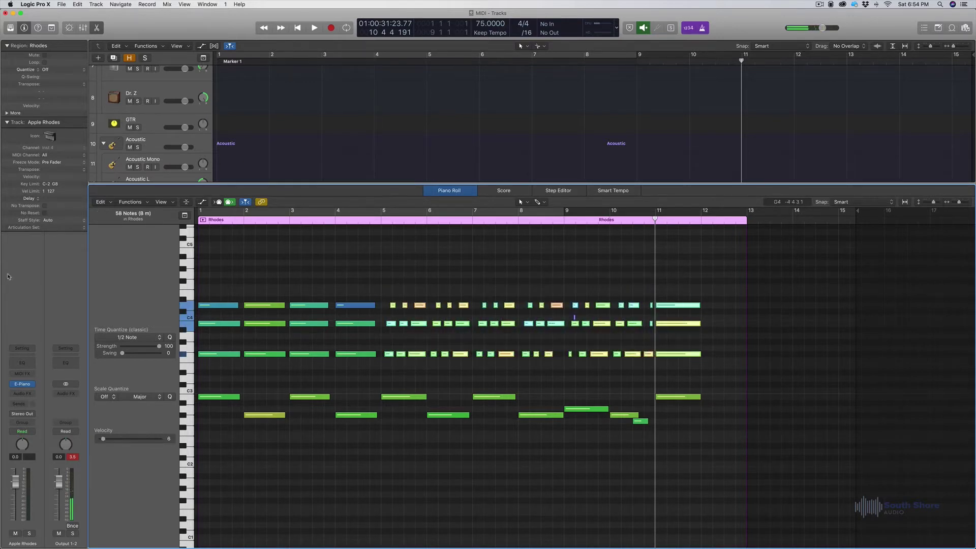
{"action": "left_click", "coordinate": [158, 338]}
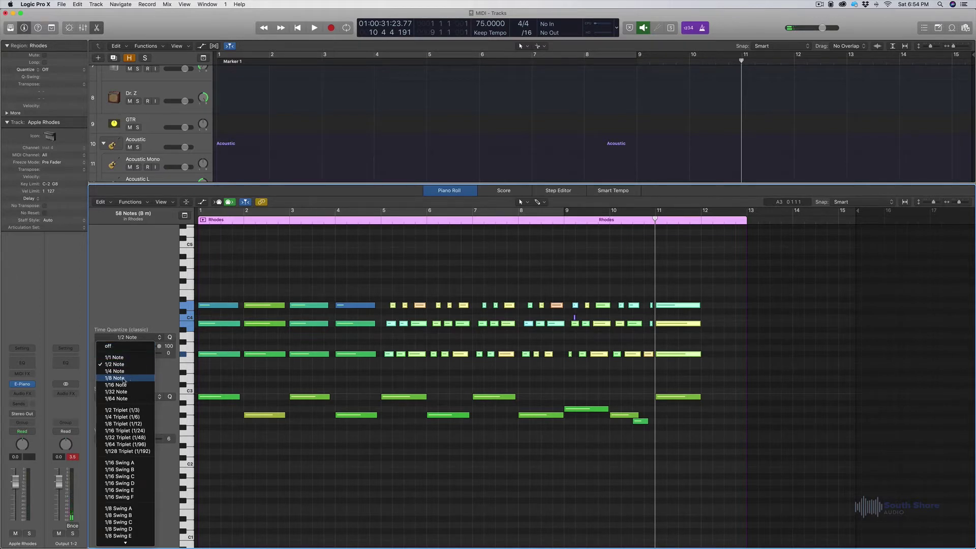
{"action": "left_click", "coordinate": [123, 378]}
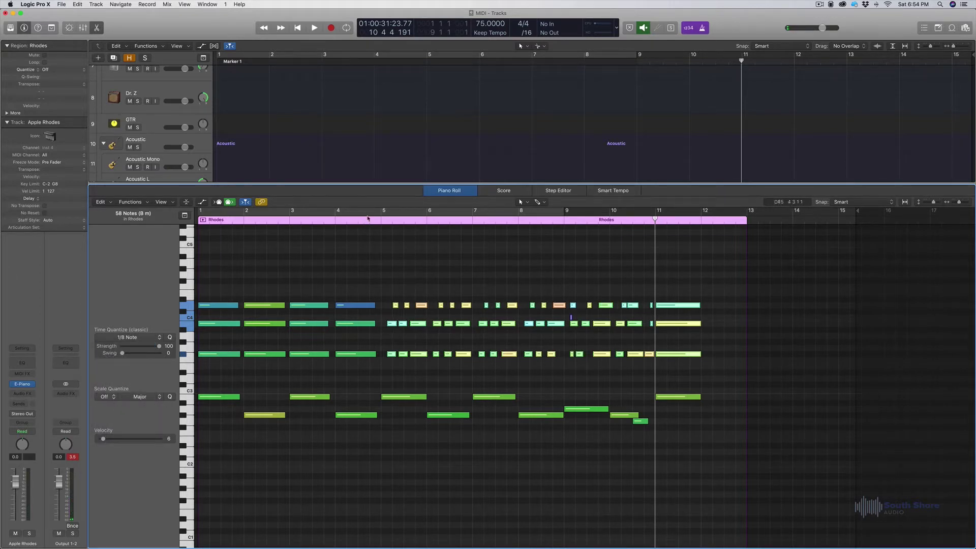
Step: Play the region from bar 5 into bar 6 to hear the 1/8 Note quantization of the chords
{"action": "left_click", "coordinate": [381, 219]}
{"action": "key", "text": "space"}
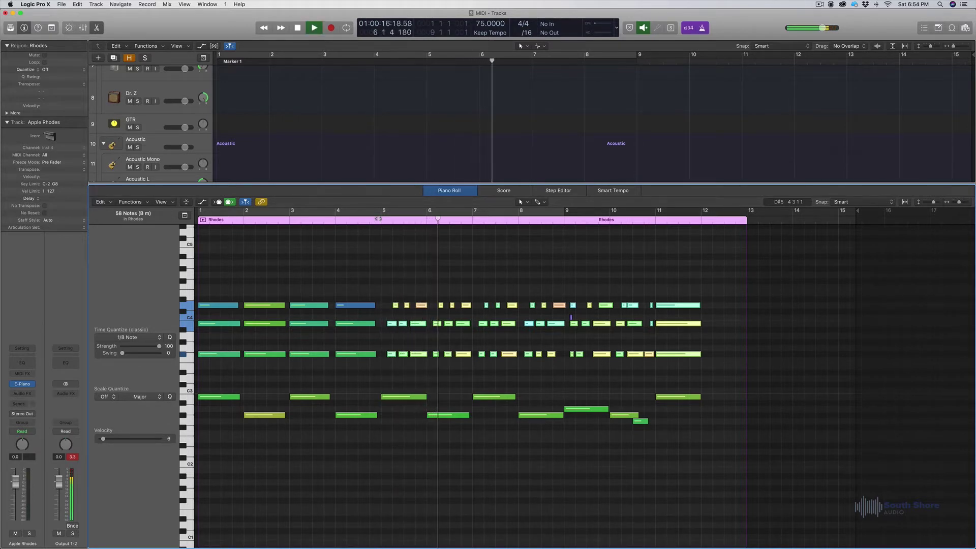
{"action": "key", "text": "space"}
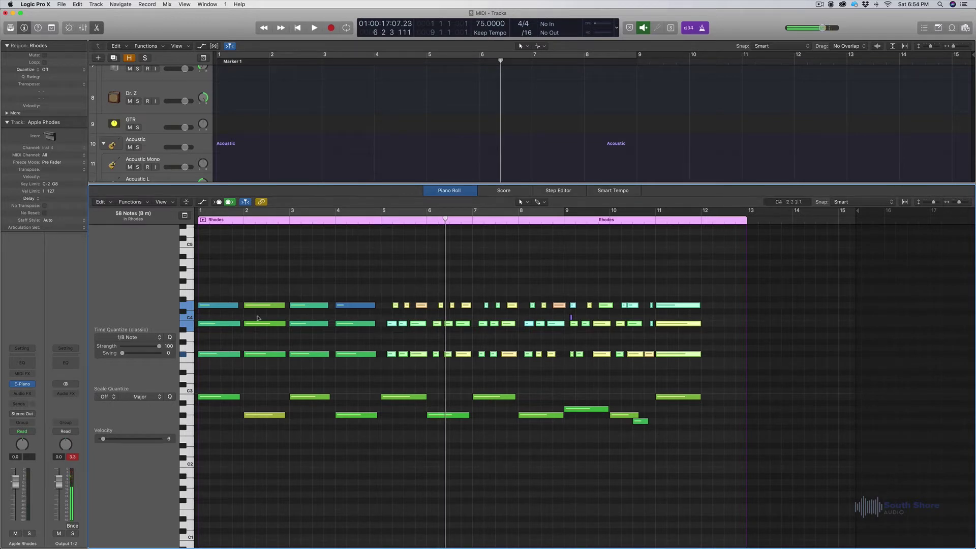
Step: Set the quantize swing to 100, listen to the selected chords from bar 5, and undo the quantization of the notes
{"action": "left_click_drag", "start_coordinate": [127, 355], "coordinate": [165, 357]}
{"action": "left_click", "coordinate": [381, 220]}
{"action": "key", "text": "space"}
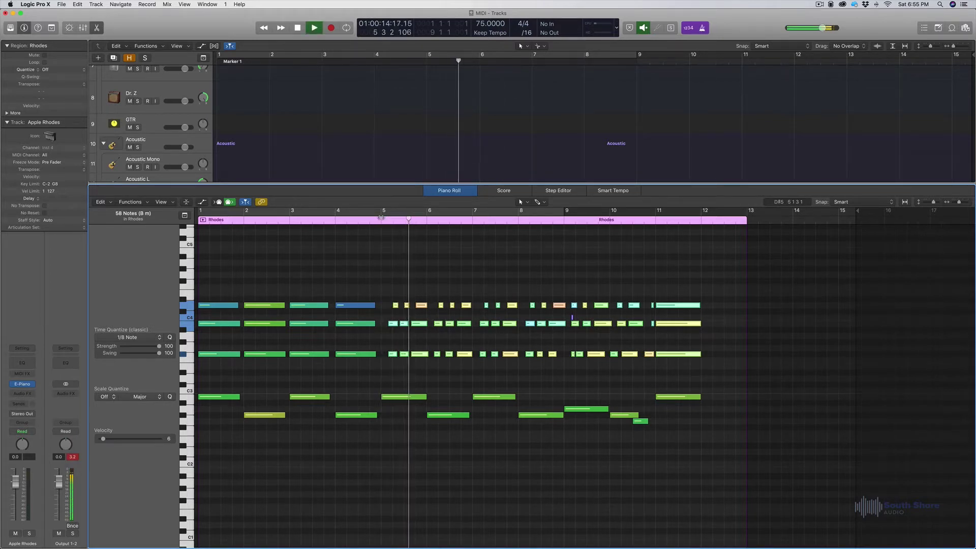
{"action": "key", "text": "space"}
{"action": "key", "text": "super+z"}
{"action": "key", "text": "super+z"}
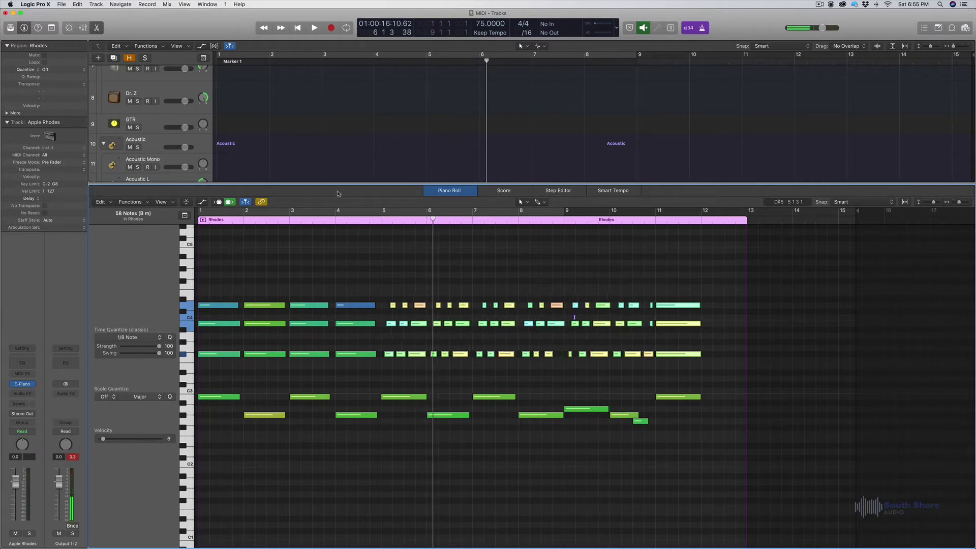
Step: Try quantizing the selected chord notes to 1/8 Swing A, listen from bar 5, and undo it
{"action": "left_click", "coordinate": [147, 337]}
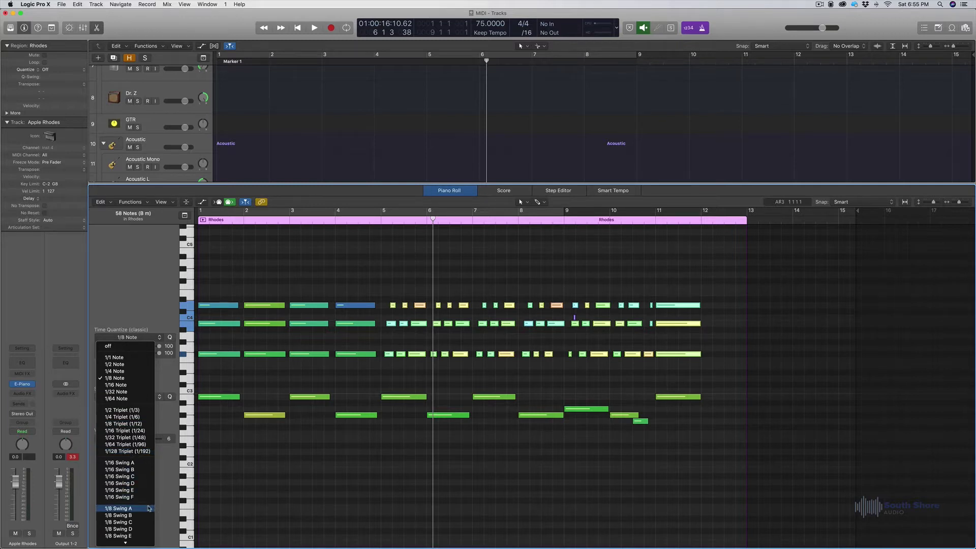
{"action": "left_click", "coordinate": [149, 508]}
{"action": "left_click", "coordinate": [380, 219]}
{"action": "key", "text": "space"}
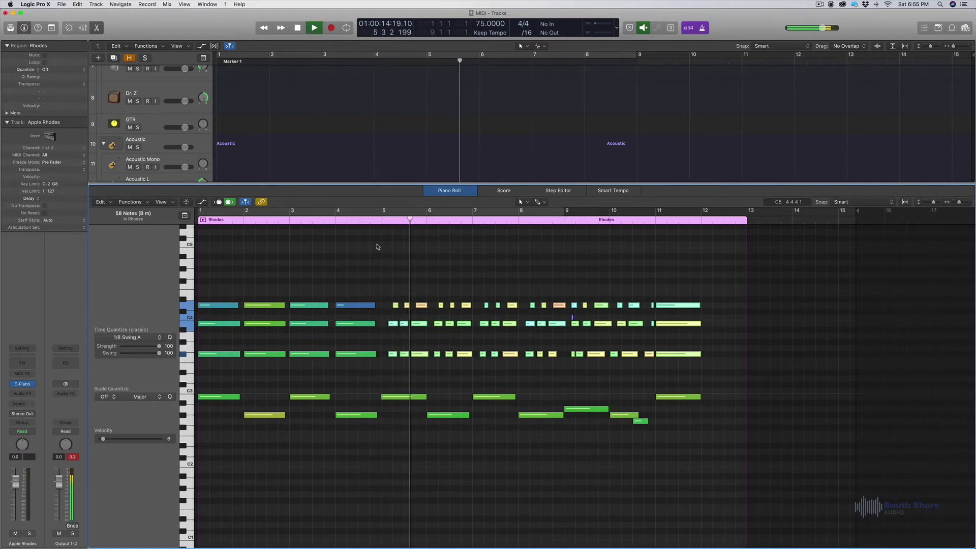
{"action": "key", "text": "space"}
{"action": "key", "text": "super+z"}
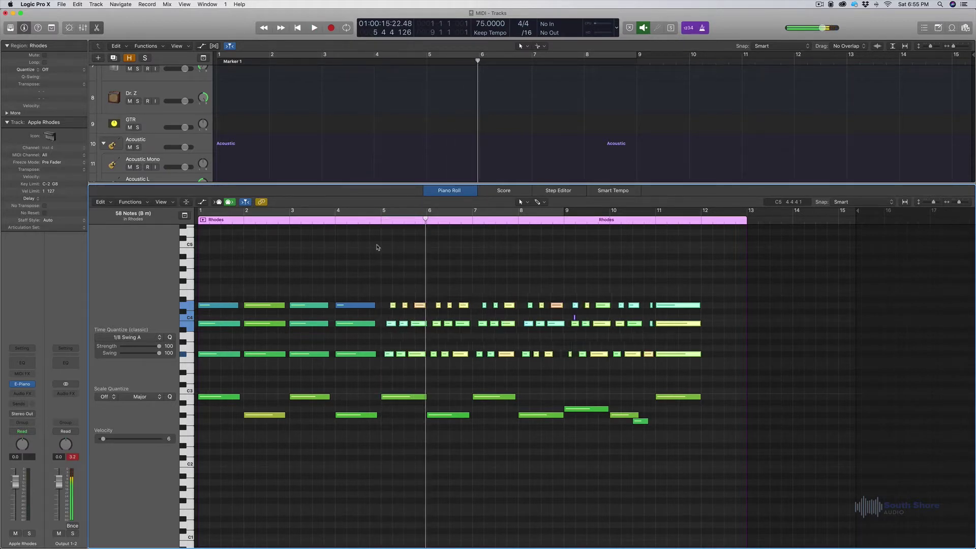
Step: Set the time quantize value of the selected chord notes to off and listen to them from bar 5
{"action": "left_click", "coordinate": [129, 337]}
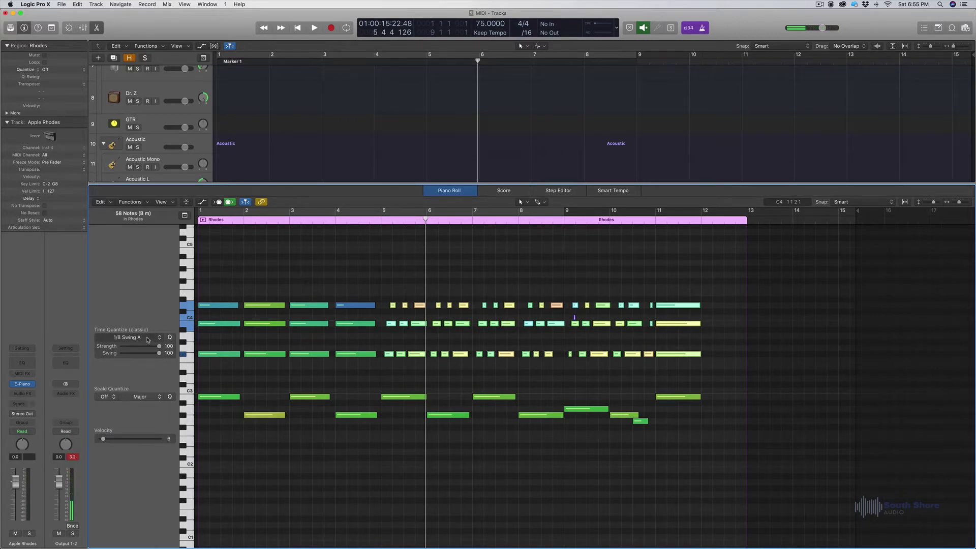
{"action": "left_click", "coordinate": [134, 347]}
{"action": "left_click", "coordinate": [378, 214]}
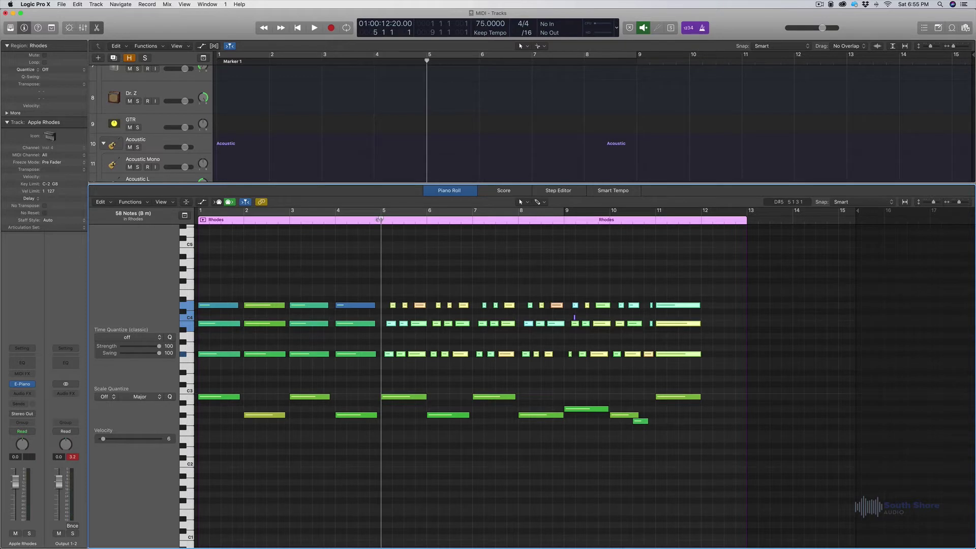
{"action": "key", "text": "space"}
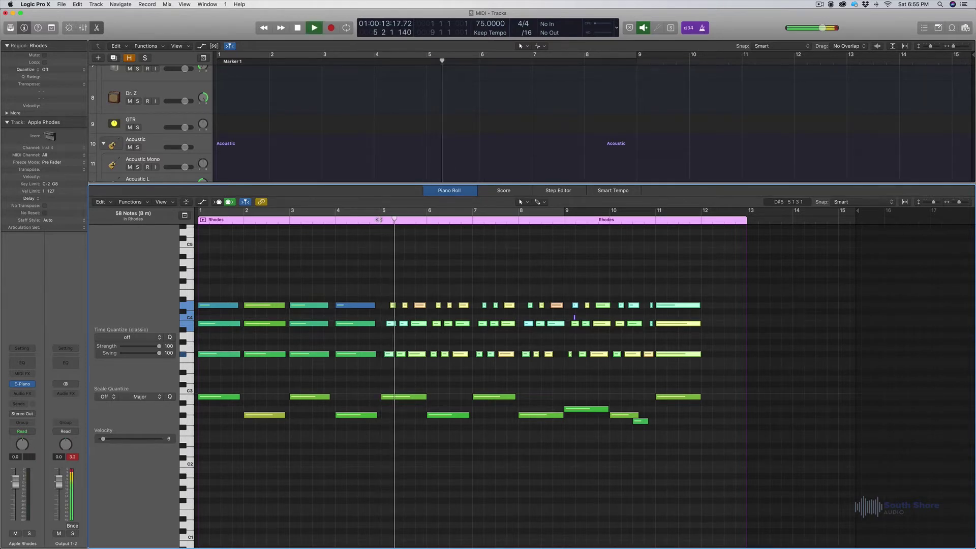
{"action": "key", "text": "space"}
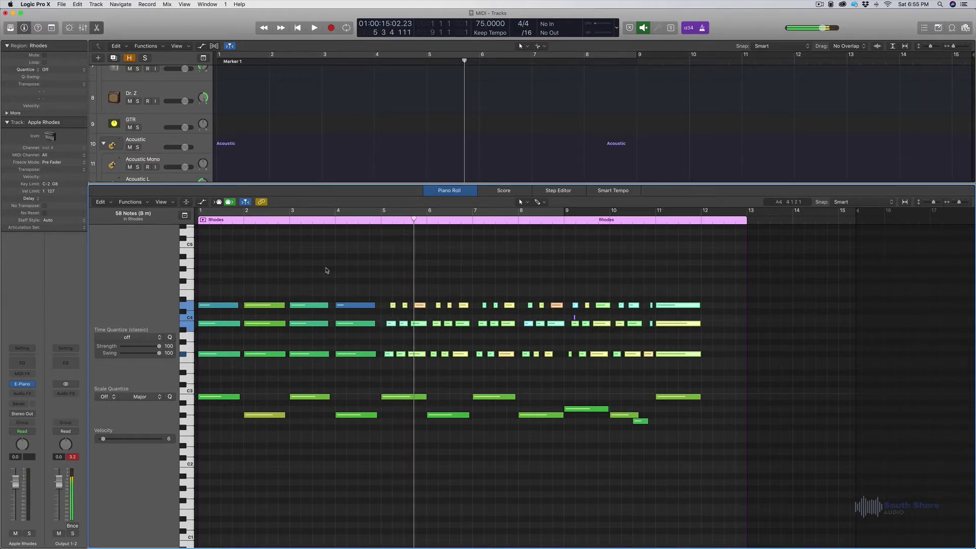
Step: Try quantizing the selected chord notes to 1/8 Triplet (1/12) and play them from bar 5
{"action": "left_click", "coordinate": [145, 343]}
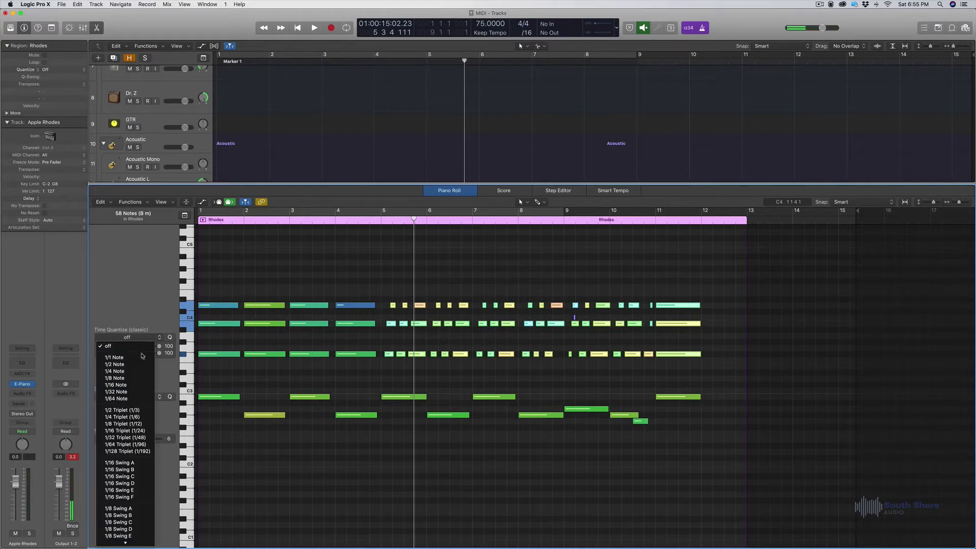
{"action": "left_click", "coordinate": [130, 424]}
{"action": "left_click", "coordinate": [380, 219]}
{"action": "key", "text": "space"}
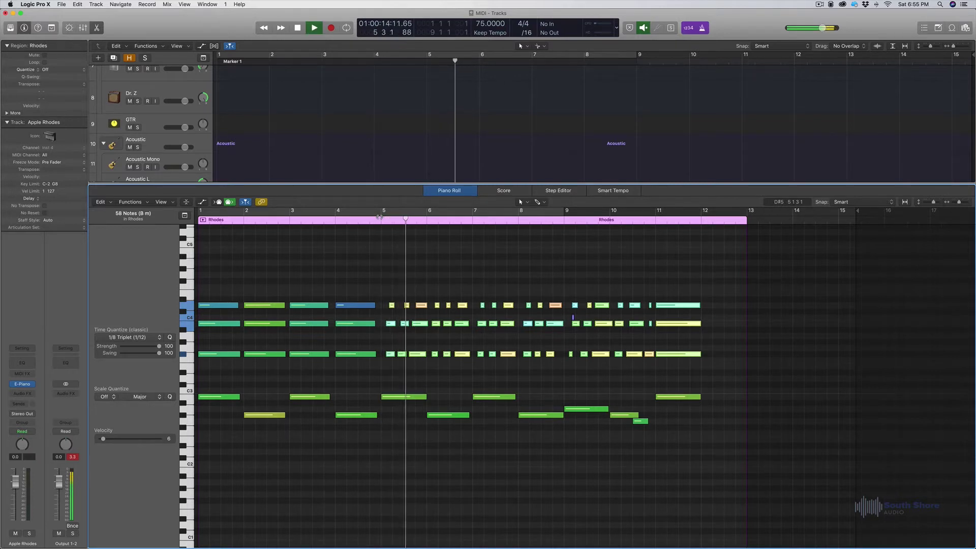
Step: Quantize the selected chord notes to 1/16 Triplet (1/24) and play the region from bar 5 into bar 11
{"action": "left_click", "coordinate": [153, 337]}
{"action": "left_click", "coordinate": [140, 430]}
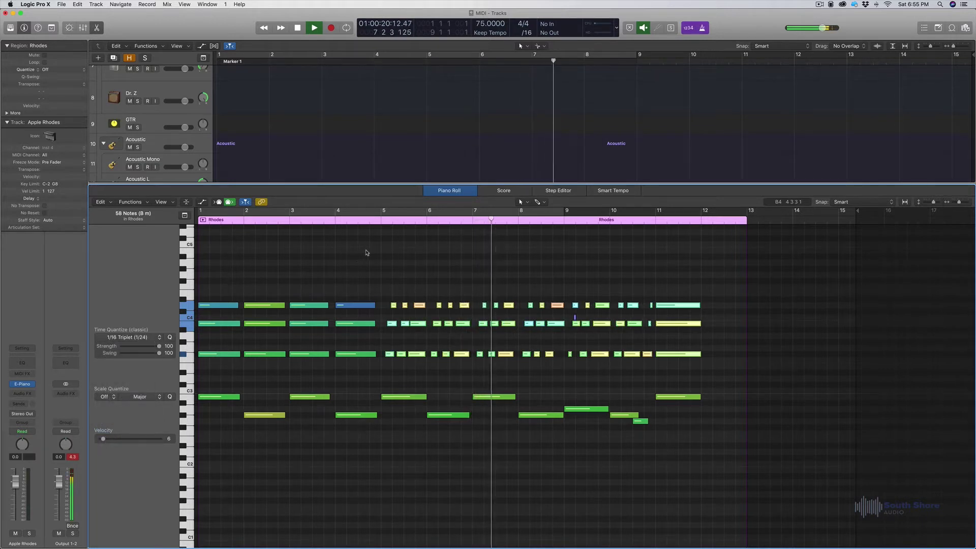
{"action": "left_click", "coordinate": [378, 217]}
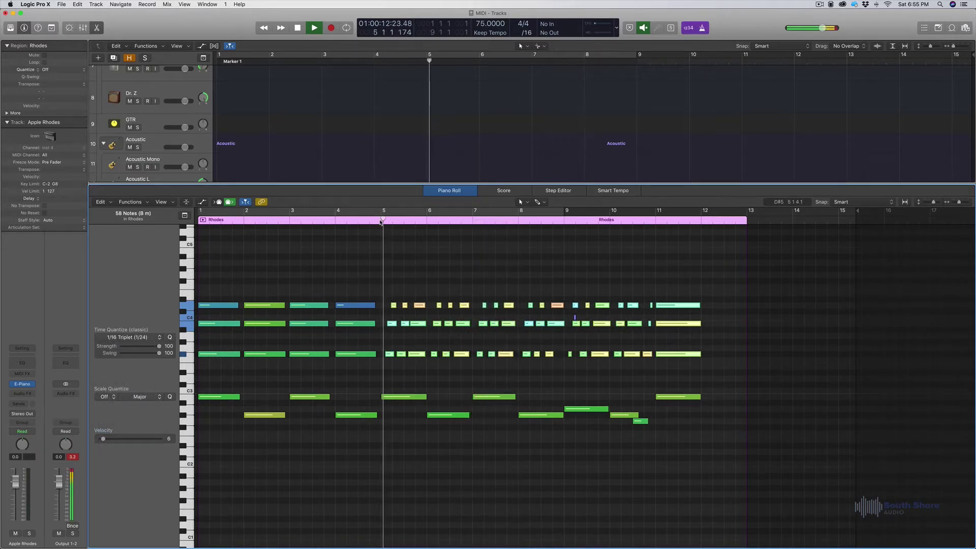
{"action": "key", "text": "super+Right"}
{"action": "key", "text": "super+Right"}
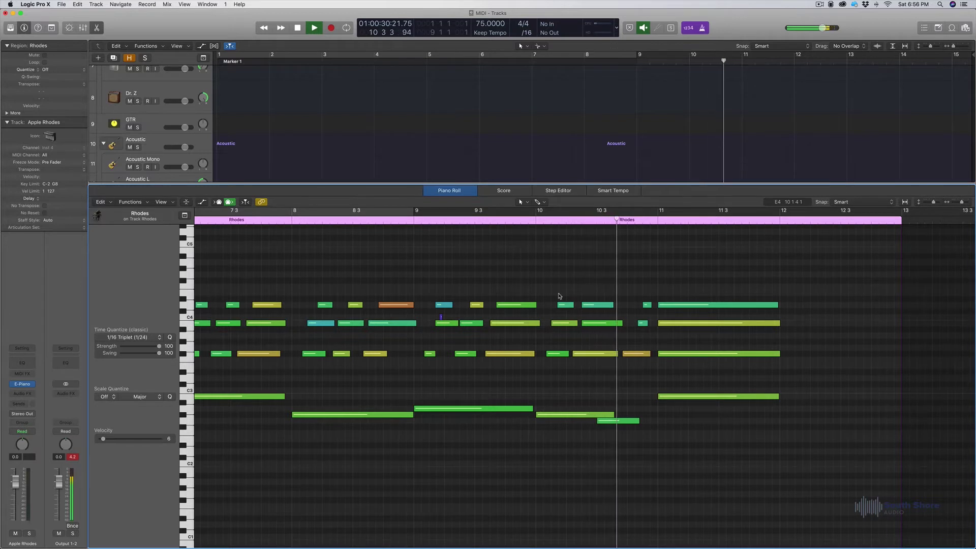
{"action": "key", "text": "space"}
Step: Review the available time quantize values without changing the current setting
{"action": "scroll", "coordinate": [559, 295], "scroll_direction": "left", "scroll_amount": 15}
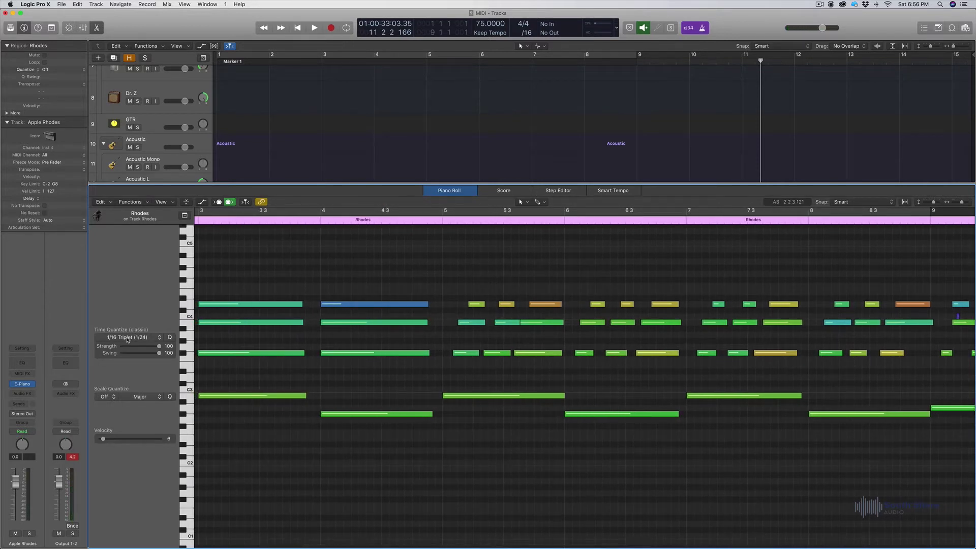
{"action": "left_click", "coordinate": [127, 338]}
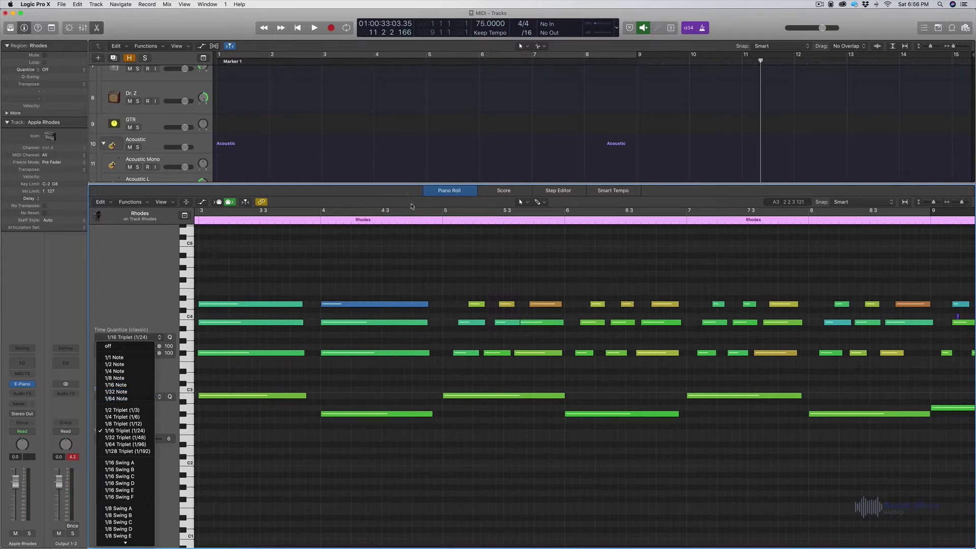
{"action": "left_click", "coordinate": [449, 206]}
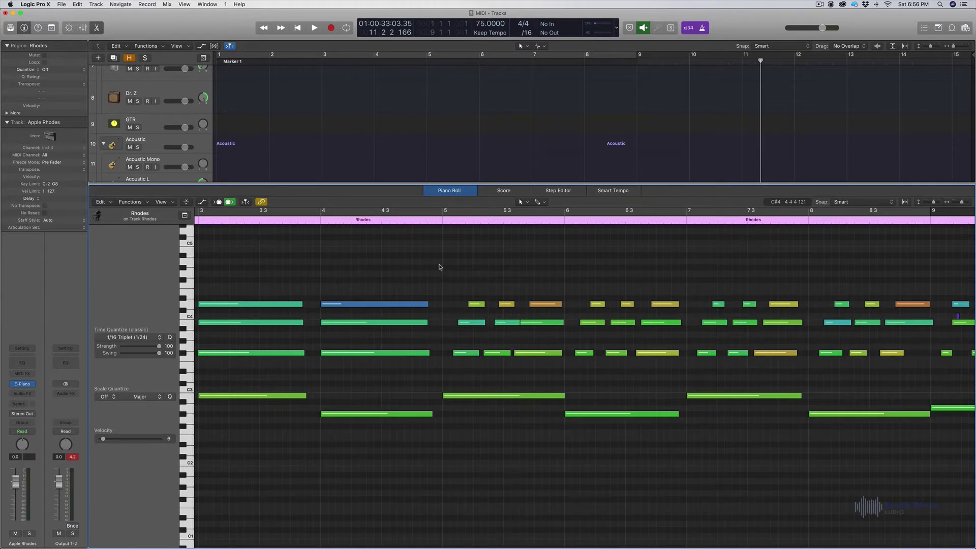
Step: Play bar 5 of the region to hear the chord notes quantized to 1/16 triplets
{"action": "scroll", "coordinate": [441, 267], "scroll_direction": "right", "scroll_amount": 3}
{"action": "scroll", "coordinate": [441, 267], "scroll_direction": "up", "scroll_amount": 1}
{"action": "left_click", "coordinate": [377, 217]}
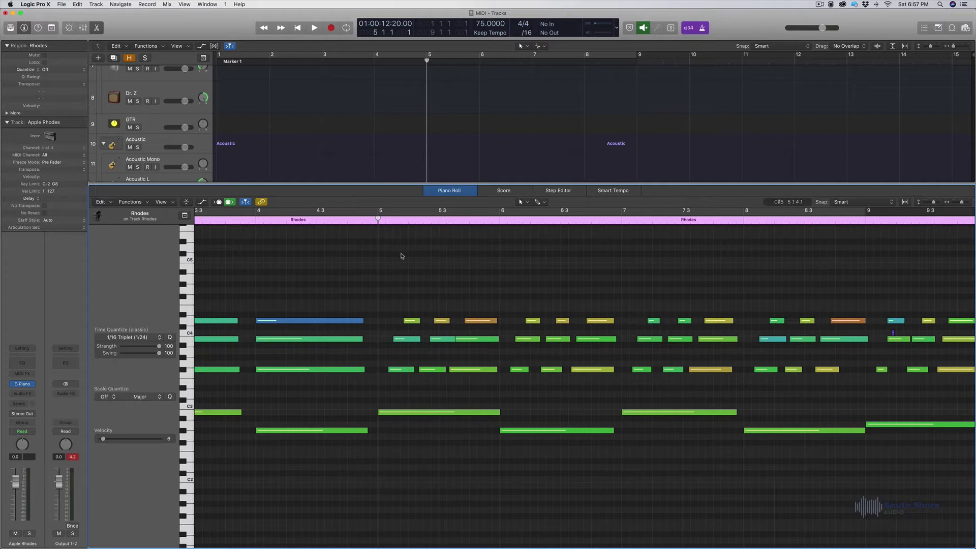
{"action": "key", "text": "super+Right"}
{"action": "key", "text": "super+Right"}
{"action": "key", "text": "space"}
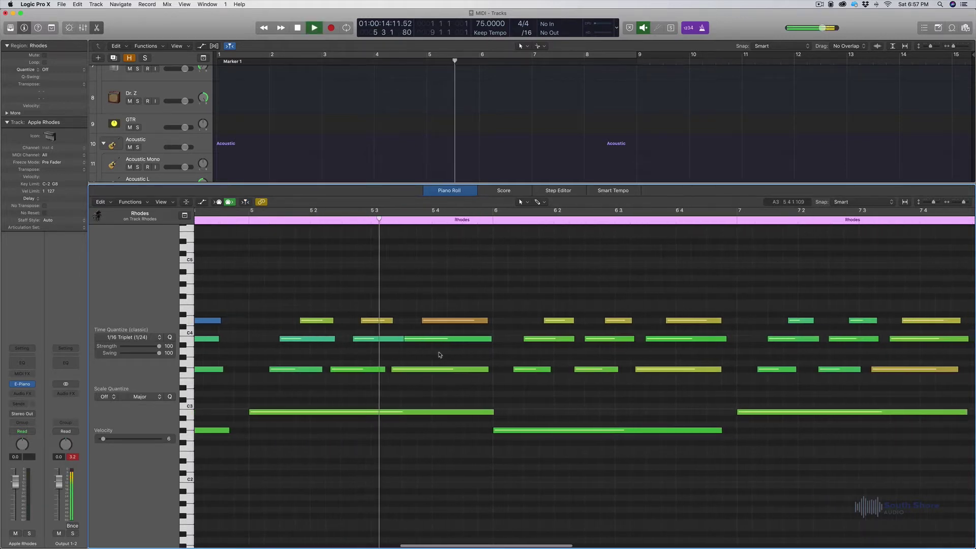
{"action": "key", "text": "space"}
Step: Examine how the chord notes in bar 5 and the following bars line up with the grid
{"action": "key", "text": "super+Right"}
{"action": "key", "text": "super+Right"}
{"action": "scroll", "coordinate": [257, 276], "scroll_direction": "left", "scroll_amount": 10}
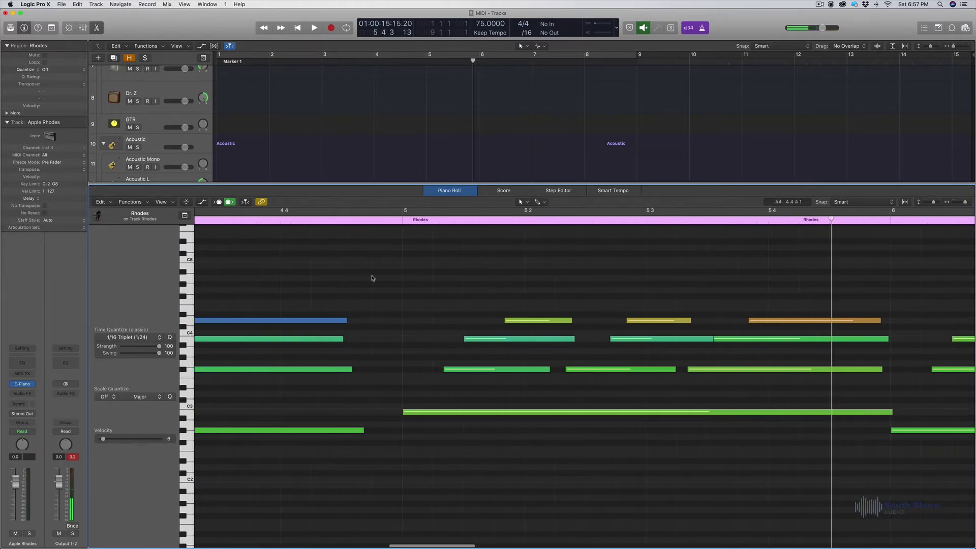
{"action": "key", "text": "super+Right"}
{"action": "key", "text": "super+Left"}
{"action": "key", "text": "super+Left"}
{"action": "key", "text": "super+Left"}
{"action": "key", "text": "super+Left"}
{"action": "scroll", "coordinate": [408, 276], "scroll_direction": "right", "scroll_amount": 10}
{"action": "scroll", "coordinate": [408, 277], "scroll_direction": "down", "scroll_amount": 1}
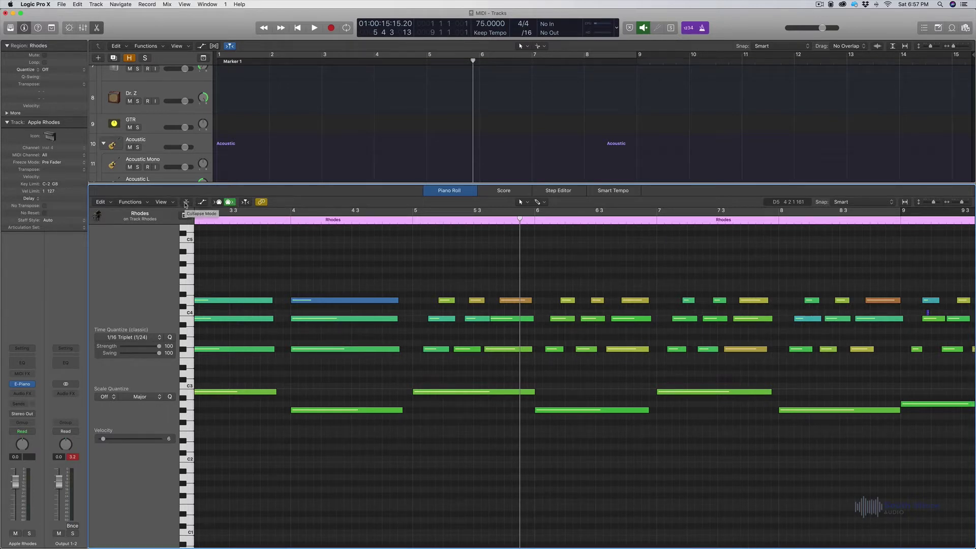
Step: Turn on Collapse Mode in the Piano Roll and show the chord notes from bar 5 onward
{"action": "left_click", "coordinate": [185, 203]}
{"action": "scroll", "coordinate": [338, 279], "scroll_direction": "right", "scroll_amount": 3}
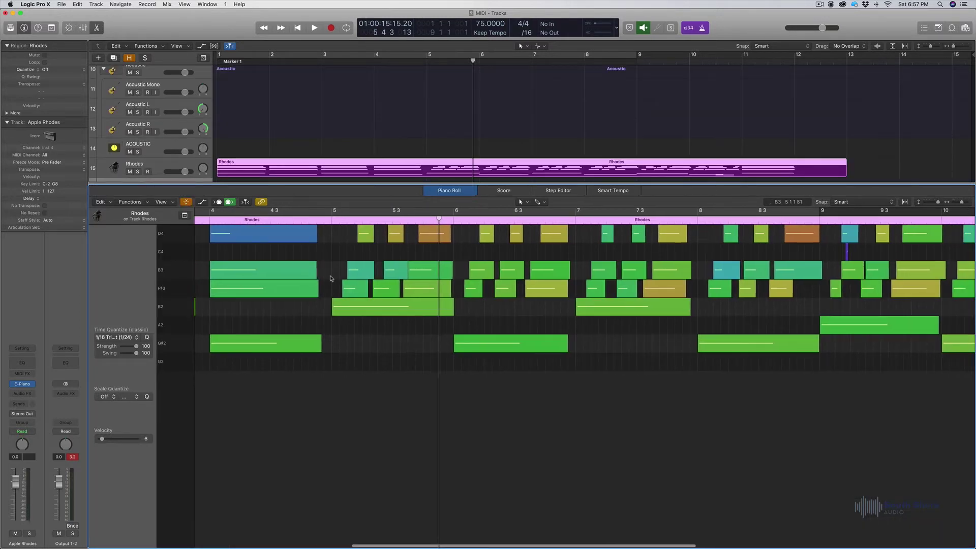
{"action": "key", "text": "super+Right"}
{"action": "scroll", "coordinate": [333, 275], "scroll_direction": "left", "scroll_amount": 5}
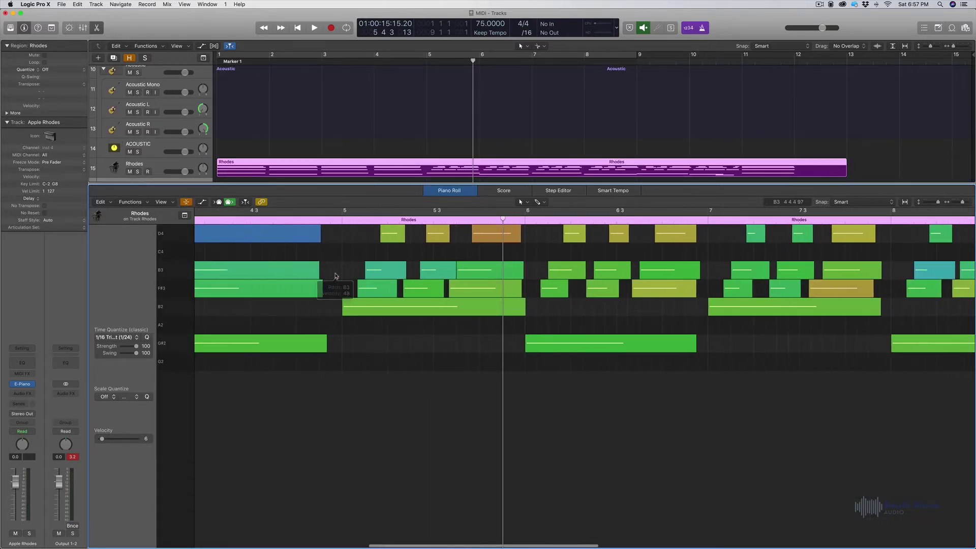
Step: Examine the start positions of the bar 5 chord notes against the beat divisions in the collapsed view
{"action": "scroll", "coordinate": [425, 297], "scroll_direction": "right", "scroll_amount": 3}
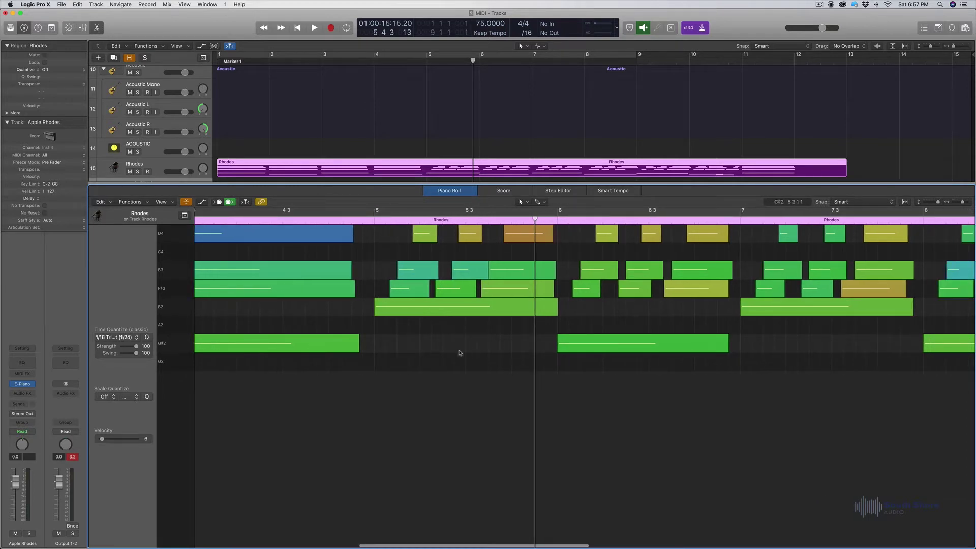
{"action": "scroll", "coordinate": [297, 370], "scroll_direction": "right", "scroll_amount": 2}
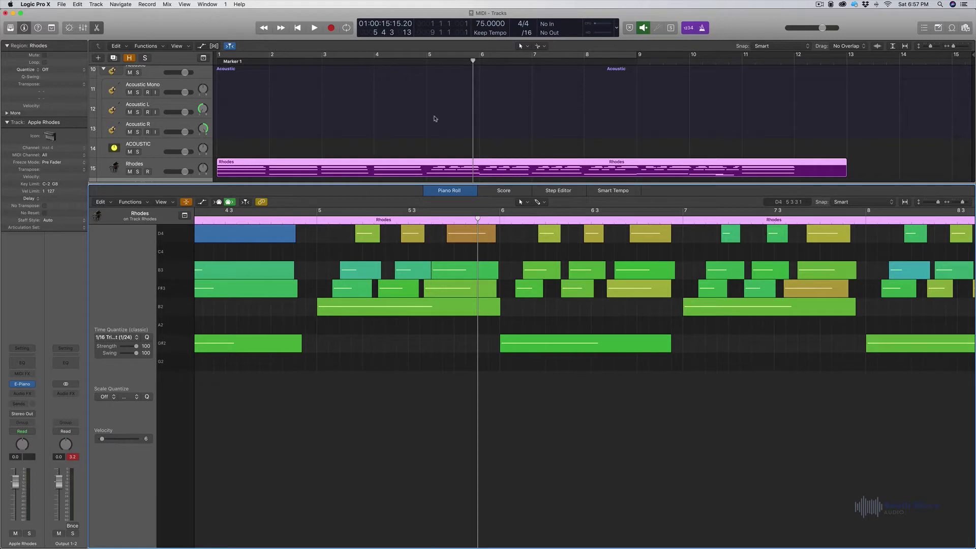
{"action": "scroll", "coordinate": [365, 237], "scroll_direction": "right", "scroll_amount": 1}
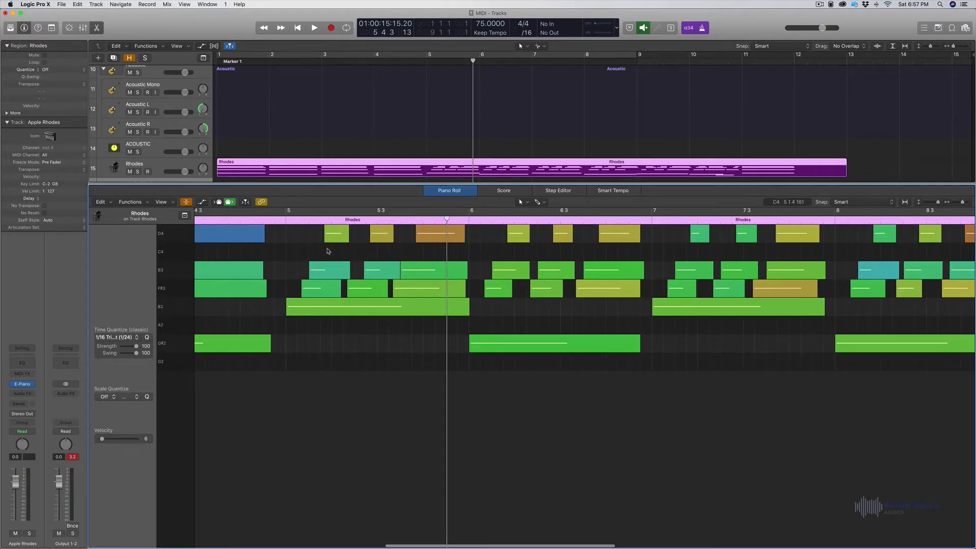
{"action": "key", "text": "super+Right"}
{"action": "scroll", "coordinate": [326, 251], "scroll_direction": "left", "scroll_amount": 3}
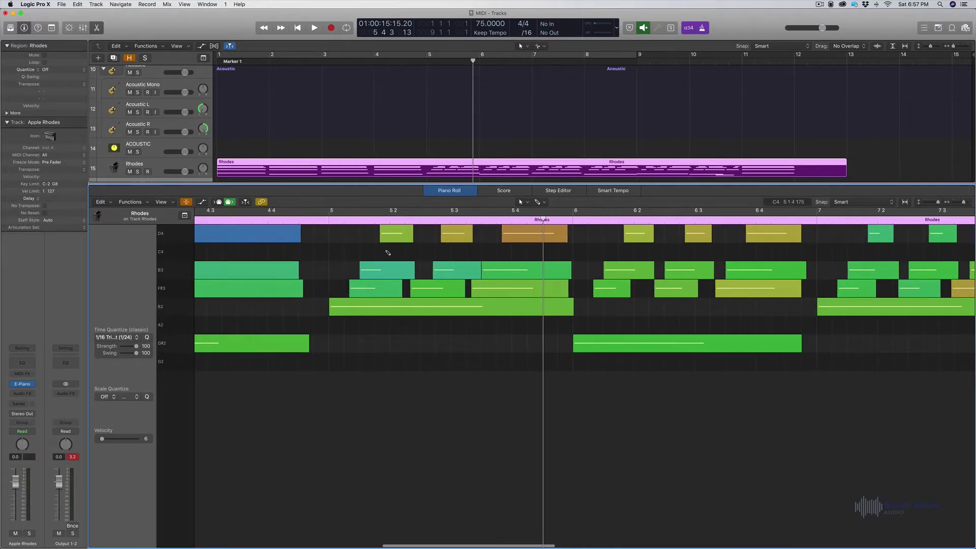
{"action": "key", "text": "super+Right"}
{"action": "key", "text": "super+Right"}
{"action": "scroll", "coordinate": [386, 255], "scroll_direction": "left", "scroll_amount": 10}
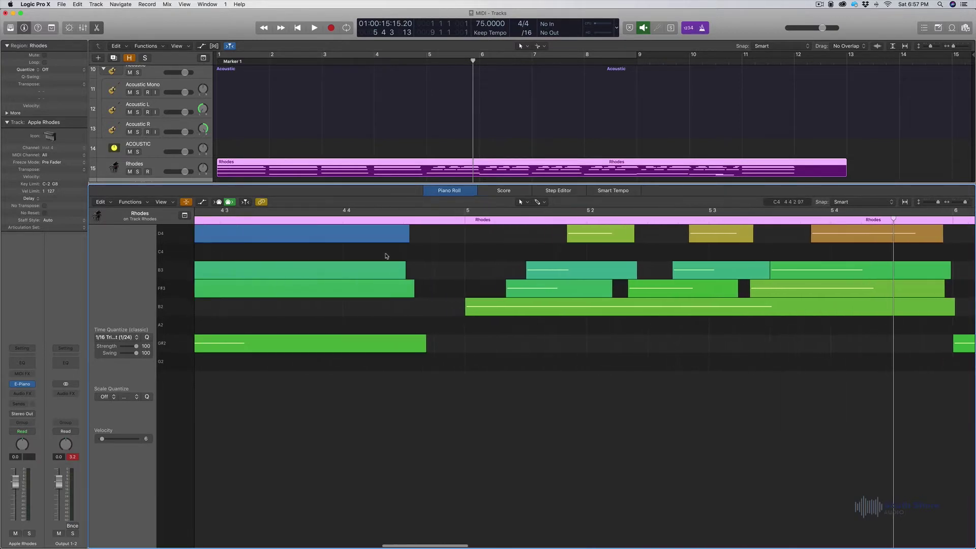
{"action": "scroll", "coordinate": [387, 256], "scroll_direction": "right", "scroll_amount": 8}
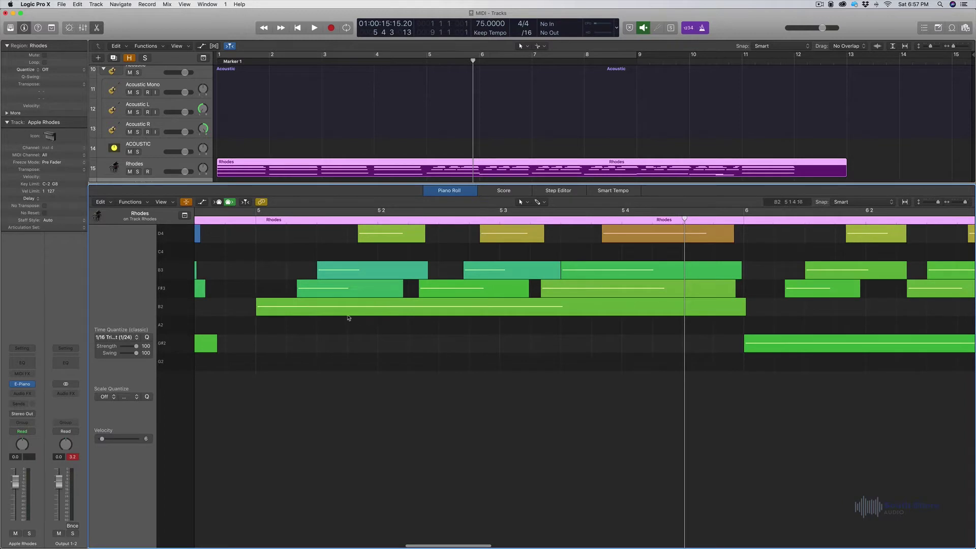
Step: Play the opening of bar 5 to hear the triplet-quantized chord notes again
{"action": "left_click", "coordinate": [247, 213]}
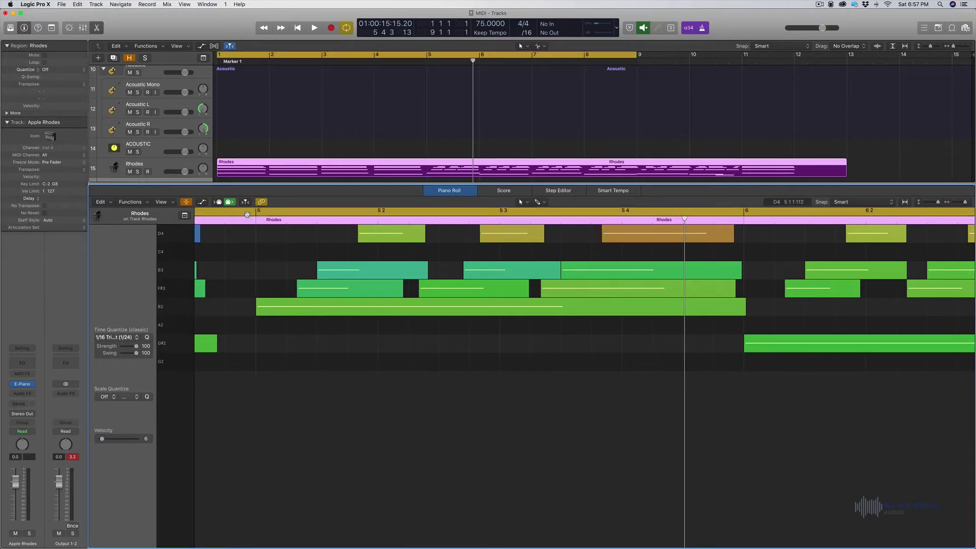
{"action": "left_click", "coordinate": [251, 210]}
{"action": "left_click", "coordinate": [249, 215]}
{"action": "key", "text": "space"}
{"action": "key", "text": "space"}
Step: Sound the first F#3, B3 and D4 notes of bar 5 one by one in a close-up view
{"action": "key", "text": "super+Right"}
{"action": "key", "text": "super+Right"}
{"action": "key", "text": "super+Right"}
{"action": "scroll", "coordinate": [292, 272], "scroll_direction": "left", "scroll_amount": 5}
{"action": "scroll", "coordinate": [302, 272], "scroll_direction": "left", "scroll_amount": 2}
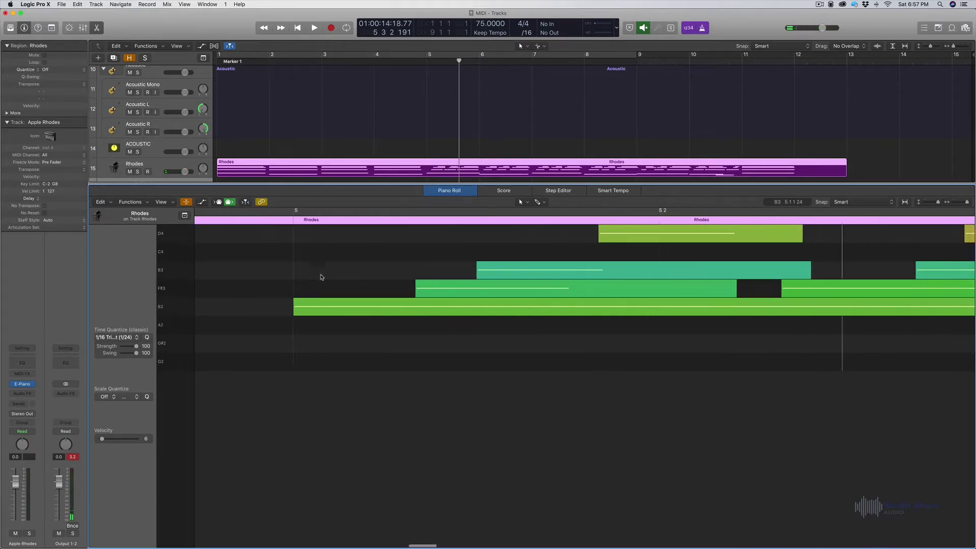
{"action": "scroll", "coordinate": [322, 277], "scroll_direction": "right", "scroll_amount": 3}
{"action": "left_click", "coordinate": [395, 294]}
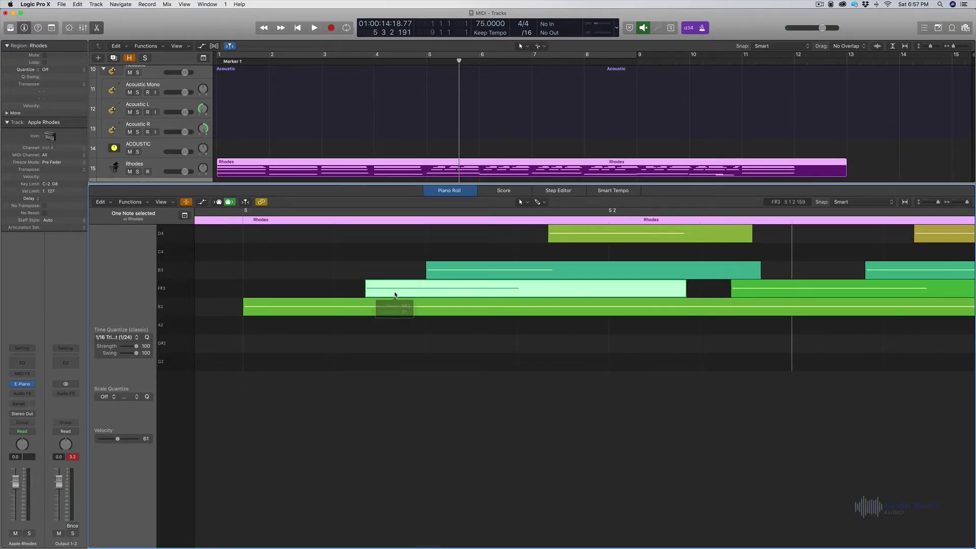
{"action": "left_click", "coordinate": [457, 270]}
{"action": "left_click", "coordinate": [588, 234]}
{"action": "scroll", "coordinate": [589, 234], "scroll_direction": "right", "scroll_amount": 6}
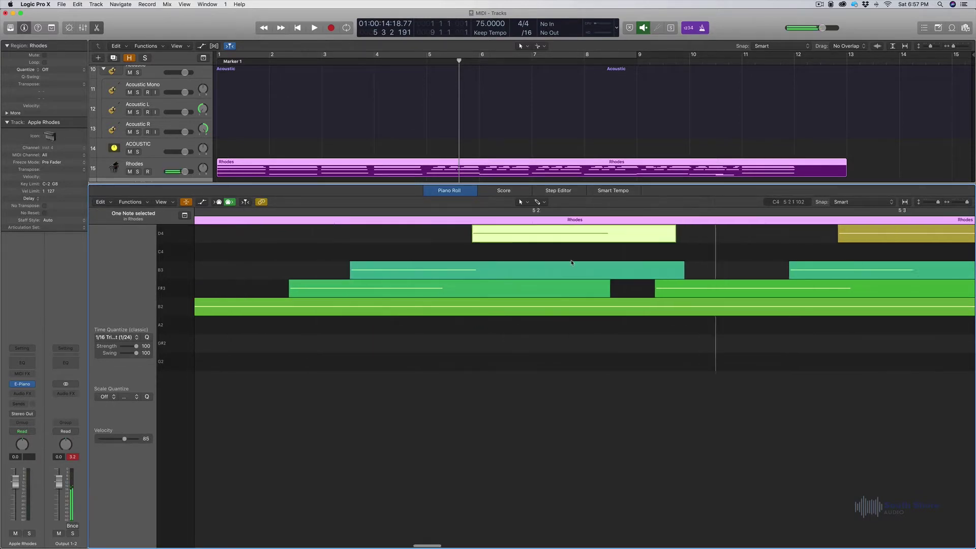
Step: Play bar 5 from its first beat into beat 3 to hear the transition between the first two chords
{"action": "scroll", "coordinate": [418, 285], "scroll_direction": "left", "scroll_amount": 4}
{"action": "scroll", "coordinate": [418, 286], "scroll_direction": "left", "scroll_amount": 2}
{"action": "scroll", "coordinate": [422, 290], "scroll_direction": "right", "scroll_amount": 5}
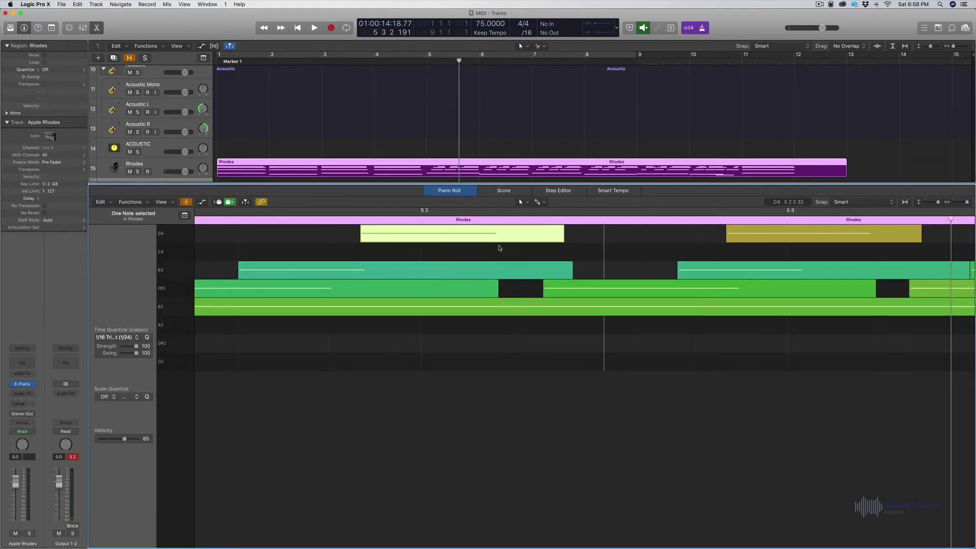
{"action": "scroll", "coordinate": [325, 236], "scroll_direction": "left", "scroll_amount": 2}
{"action": "left_click", "coordinate": [238, 215]}
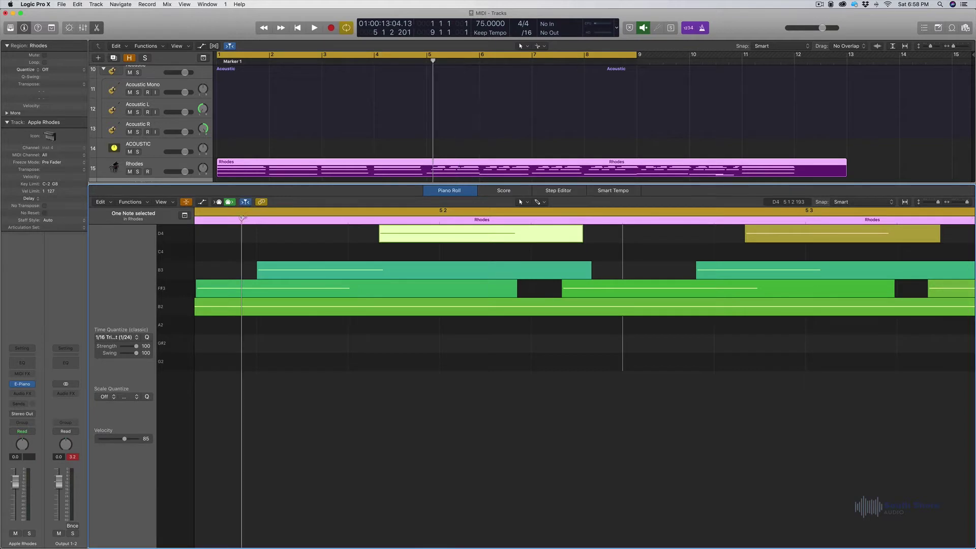
{"action": "left_click", "coordinate": [252, 211]}
{"action": "key", "text": "space"}
{"action": "key", "text": "space"}
{"action": "scroll", "coordinate": [586, 270], "scroll_direction": "left", "scroll_amount": 5}
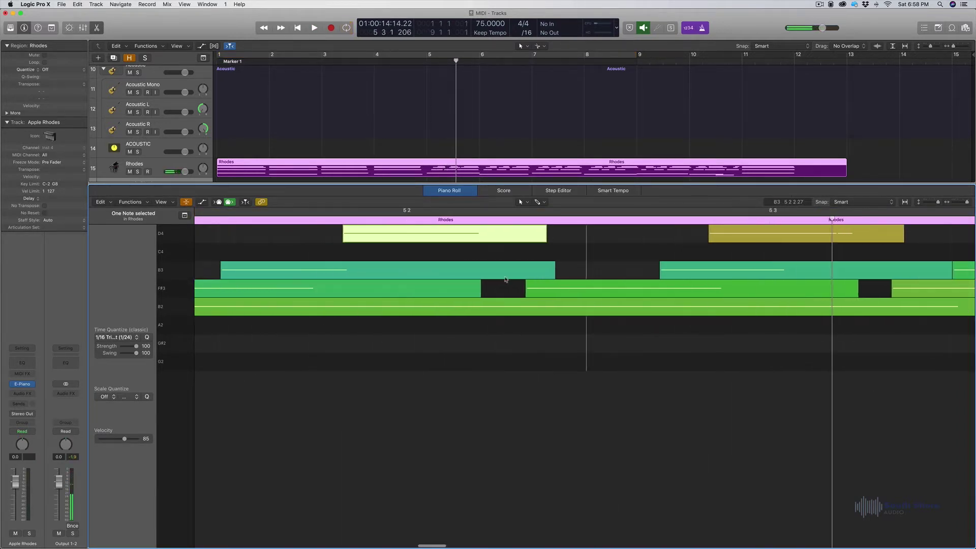
Step: Try adjusting the boundary between the second and third B3 notes in bar 5, and undo the change
{"action": "scroll", "coordinate": [740, 270], "scroll_direction": "right", "scroll_amount": 3}
{"action": "left_click_drag", "start_coordinate": [740, 269], "coordinate": [759, 268]}
{"action": "scroll", "coordinate": [652, 253], "scroll_direction": "right", "scroll_amount": 1}
{"action": "scroll", "coordinate": [652, 253], "scroll_direction": "right", "scroll_amount": 4}
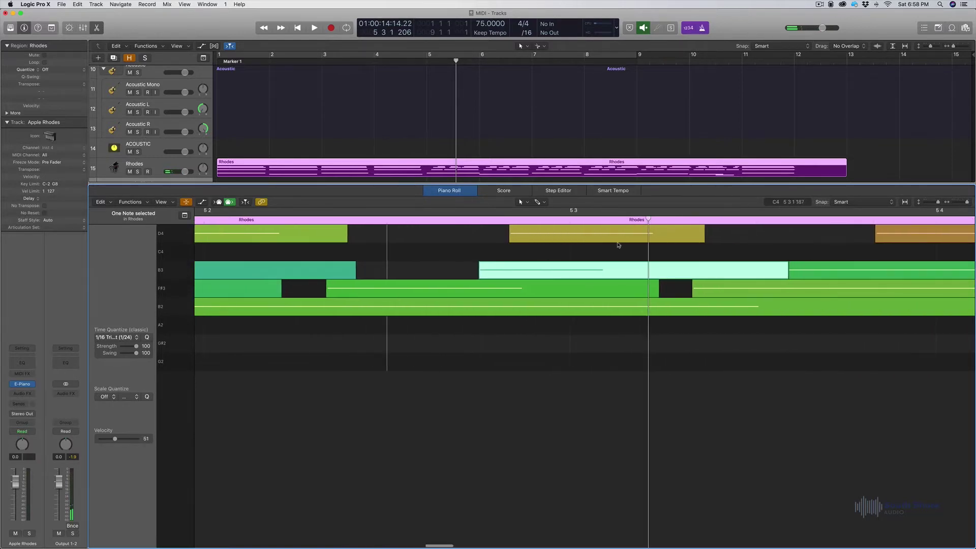
{"action": "scroll", "coordinate": [508, 253], "scroll_direction": "left", "scroll_amount": 3}
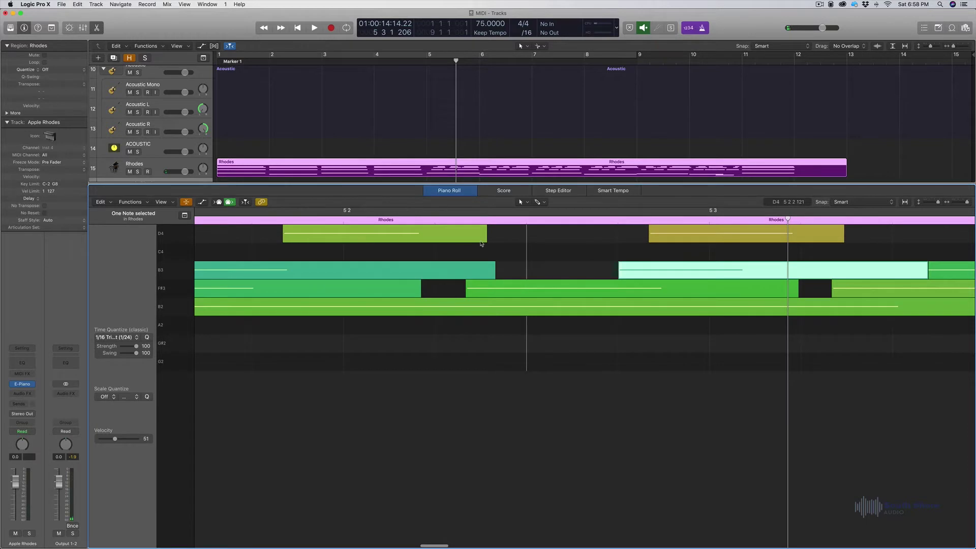
{"action": "scroll", "coordinate": [481, 244], "scroll_direction": "right", "scroll_amount": 5}
{"action": "scroll", "coordinate": [448, 243], "scroll_direction": "right", "scroll_amount": 4}
{"action": "left_click_drag", "start_coordinate": [350, 270], "coordinate": [383, 271]}
{"action": "key", "text": "super+z"}
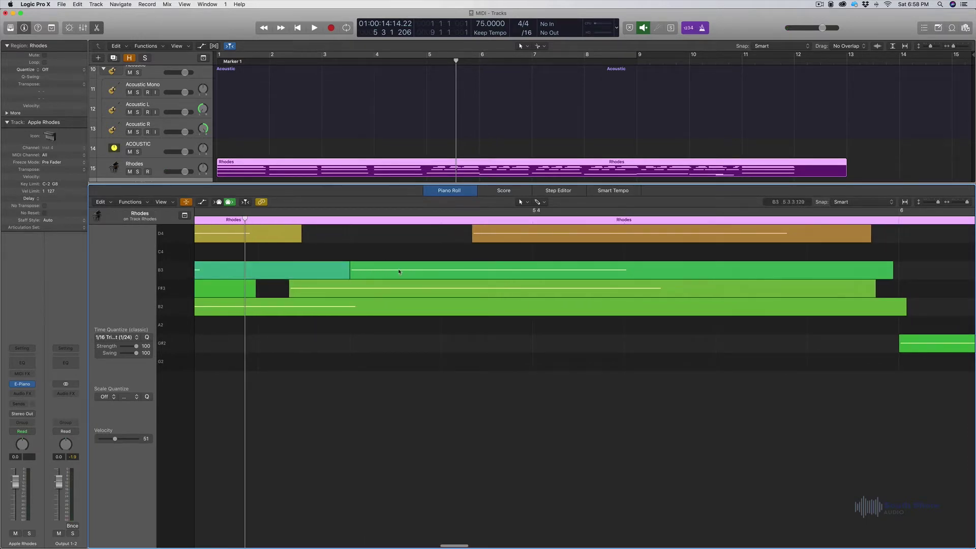
Step: Play bar 5 from its start into beat 3 with the neighbouring bars in view
{"action": "key", "text": "super+Left"}
{"action": "key", "text": "super+Left"}
{"action": "key", "text": "super+Left"}
{"action": "key", "text": "super+Left"}
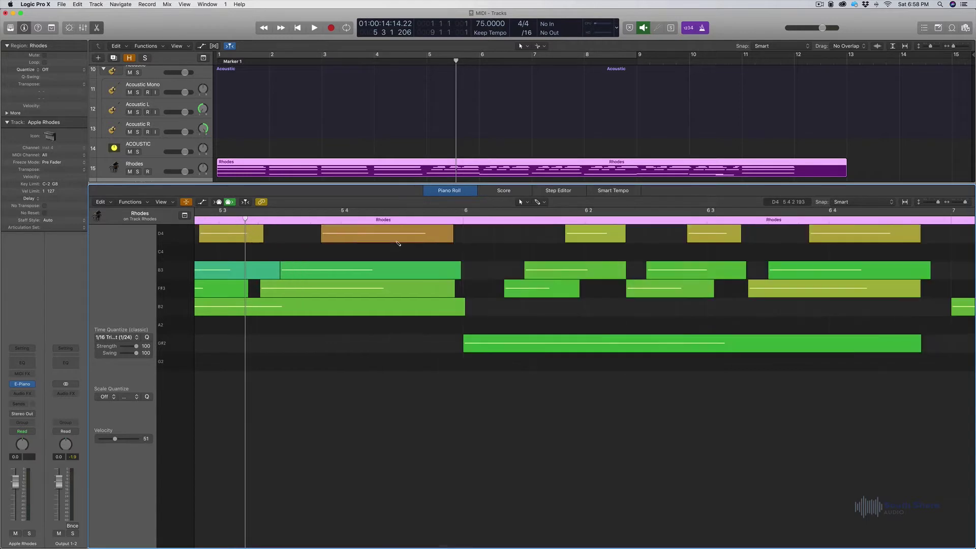
{"action": "key", "text": "space"}
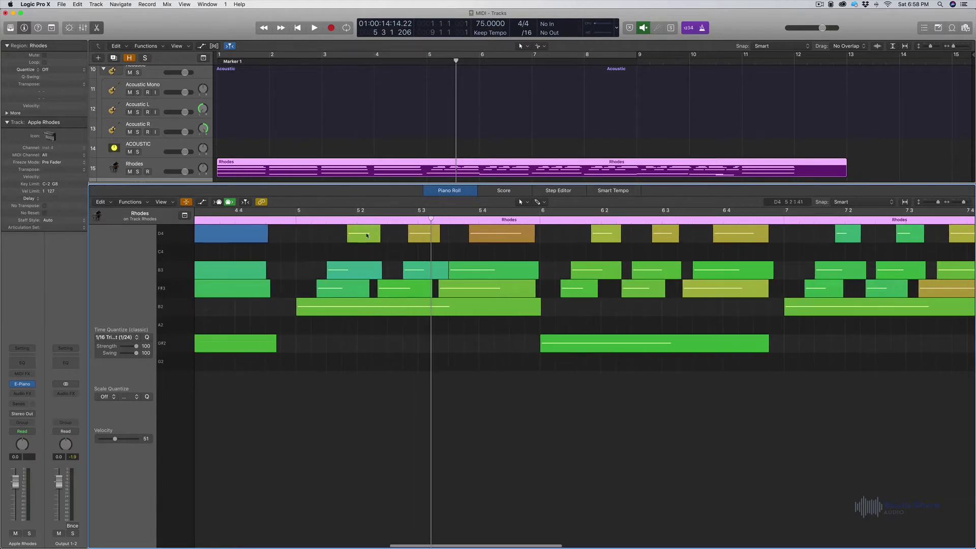
{"action": "left_click", "coordinate": [296, 218]}
{"action": "key", "text": "space"}
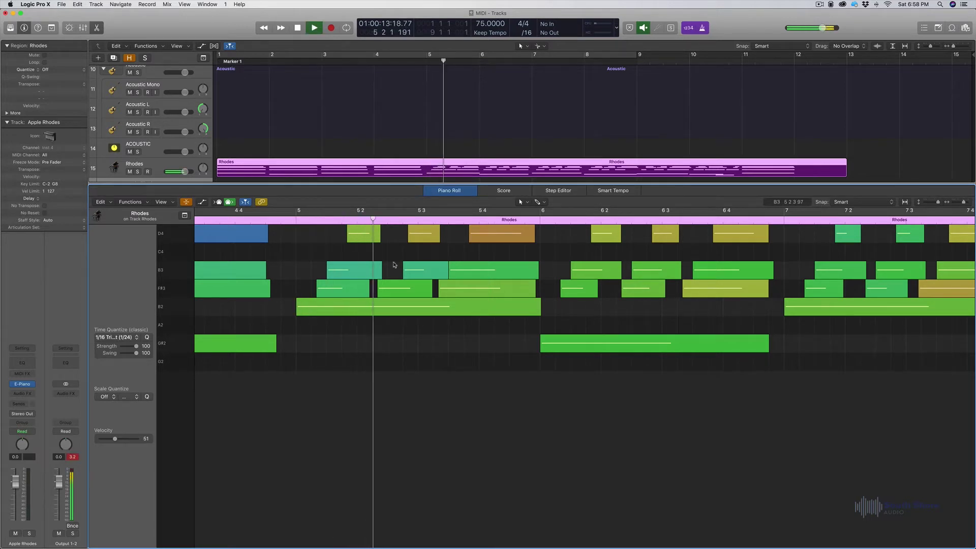
{"action": "key", "text": "space"}
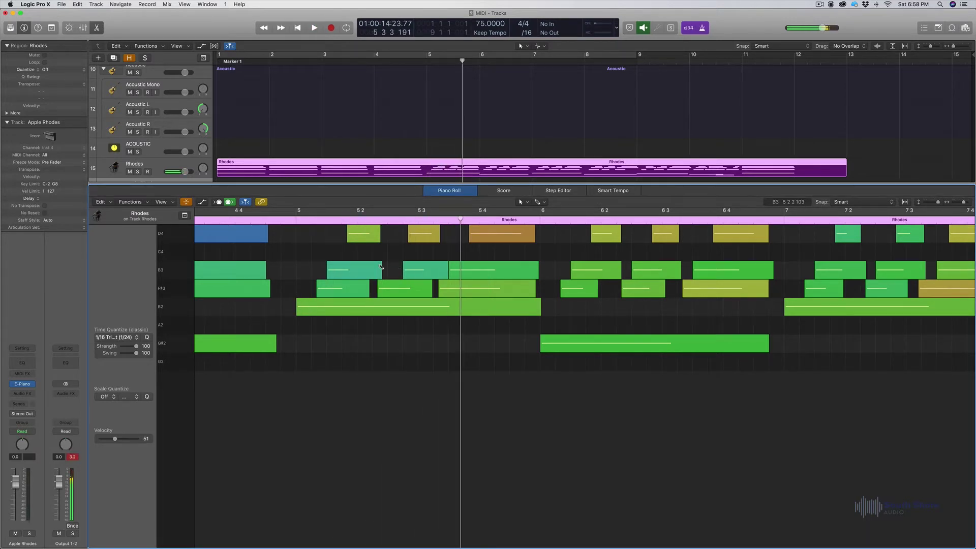
Step: Play short passages of bar 5 repeatedly in a closer view to check how the chord notes overlap
{"action": "scroll", "coordinate": [381, 266], "scroll_direction": "up", "scroll_amount": 6, "text": "alt"}
{"action": "scroll", "coordinate": [379, 268], "scroll_direction": "left", "scroll_amount": 1}
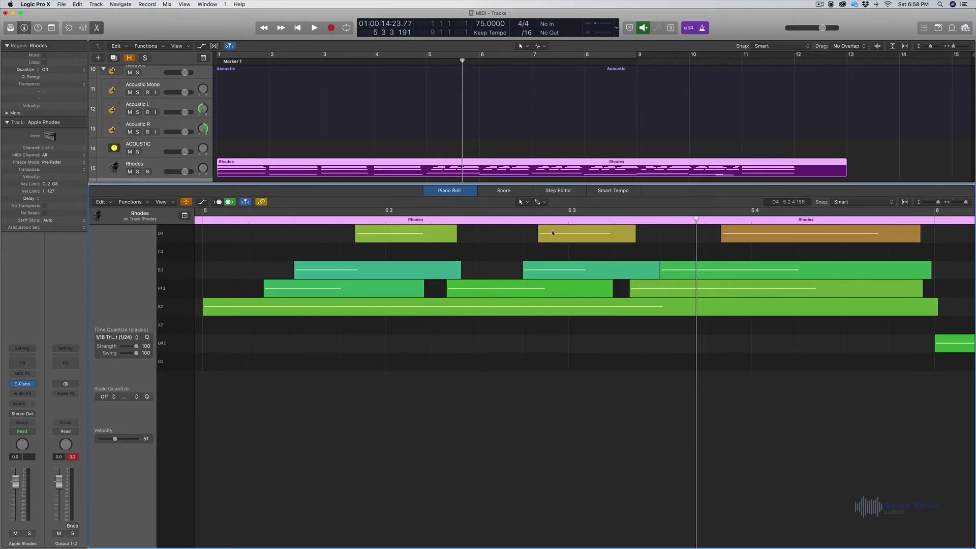
{"action": "left_click", "coordinate": [241, 214]}
{"action": "key", "text": "space"}
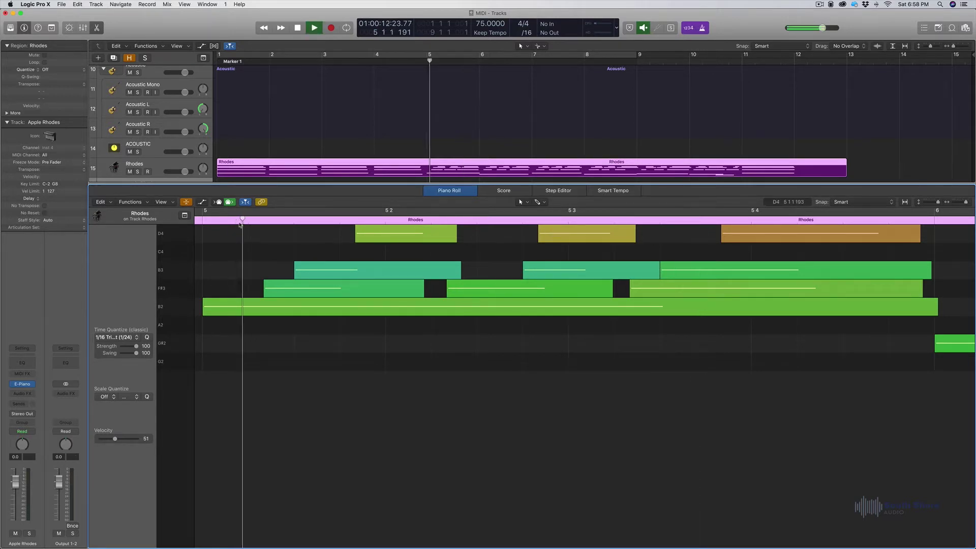
{"action": "key", "text": "space"}
{"action": "left_click", "coordinate": [446, 220]}
{"action": "key", "text": "space"}
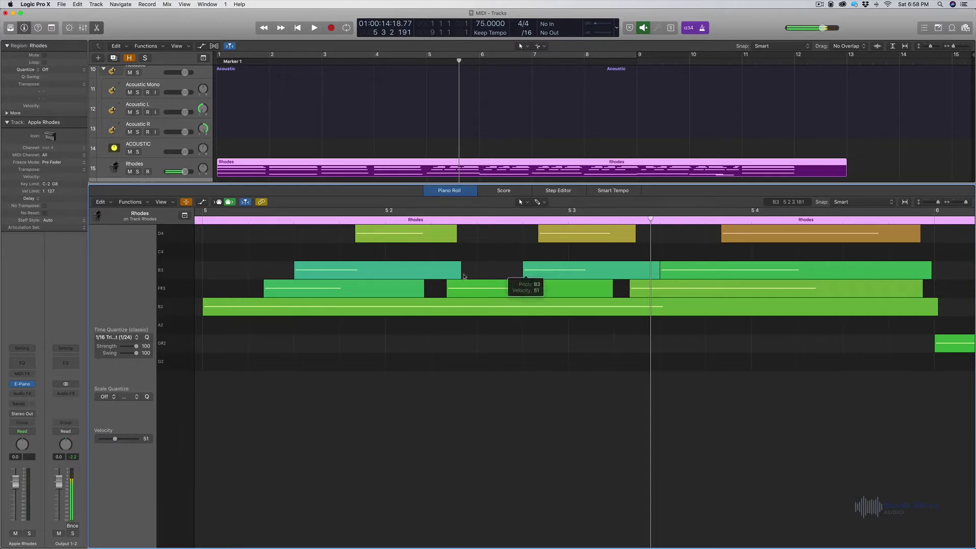
{"action": "left_click", "coordinate": [248, 213]}
{"action": "key", "text": "space"}
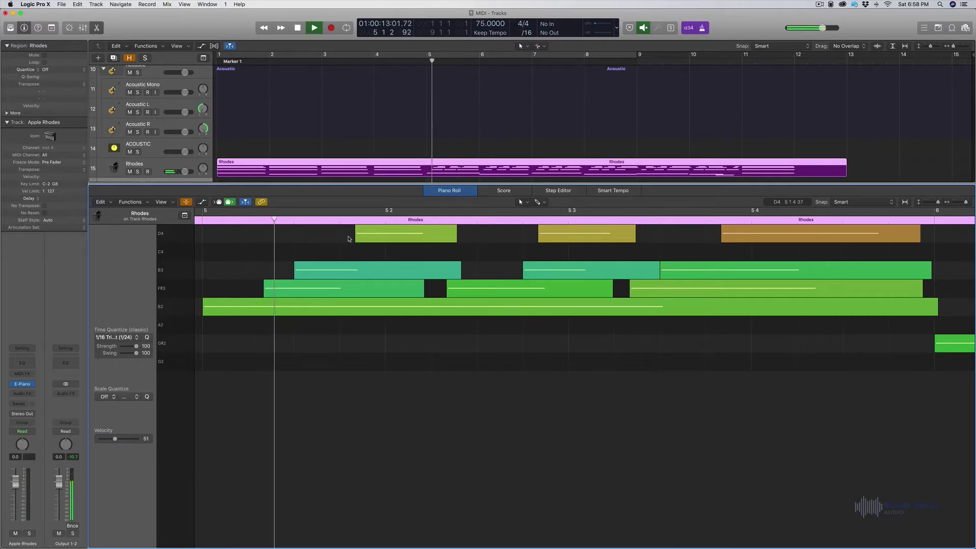
{"action": "key", "text": "space"}
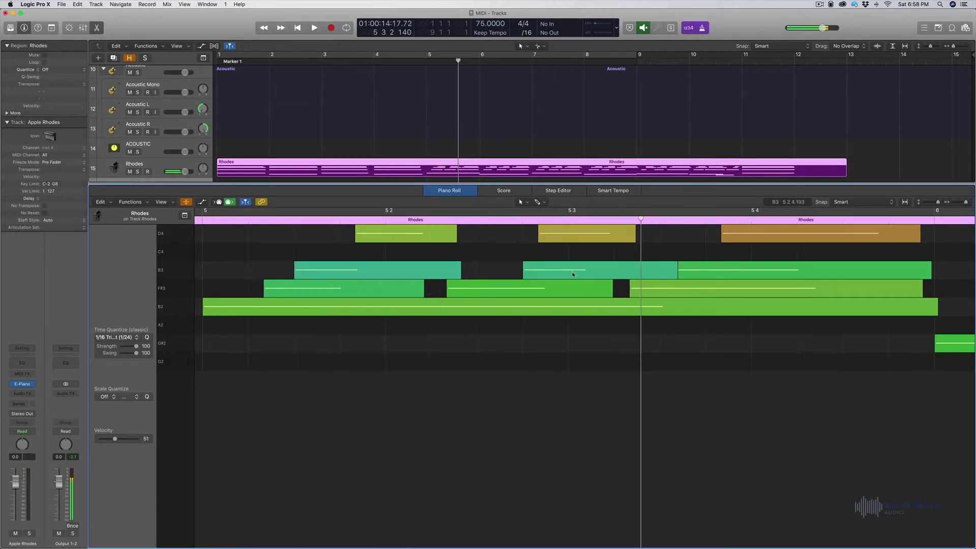
Step: Sound the second F#3 and B3 notes of bar 5, and slightly shorten the end of the first B3 note
{"action": "left_click", "coordinate": [582, 287]}
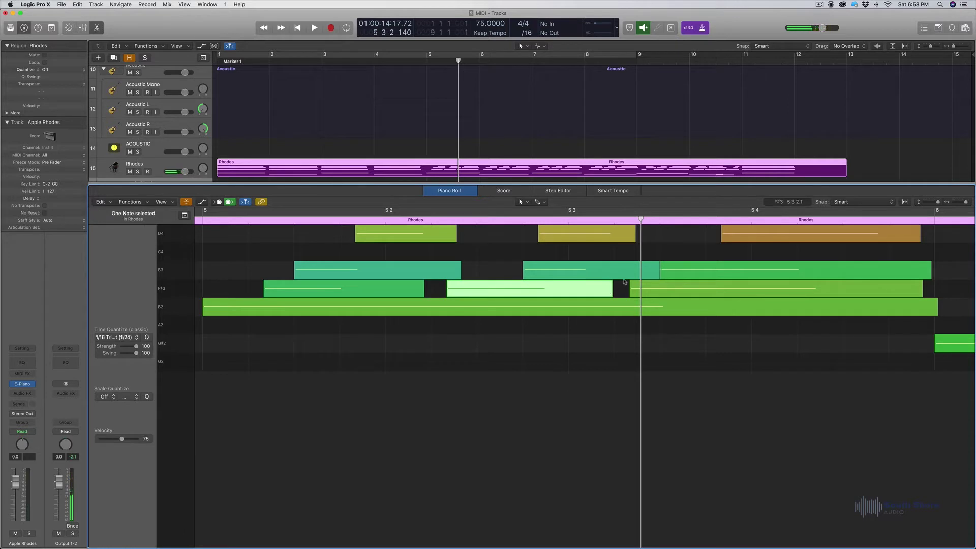
{"action": "left_click", "coordinate": [655, 270]}
{"action": "left_click", "coordinate": [676, 242]}
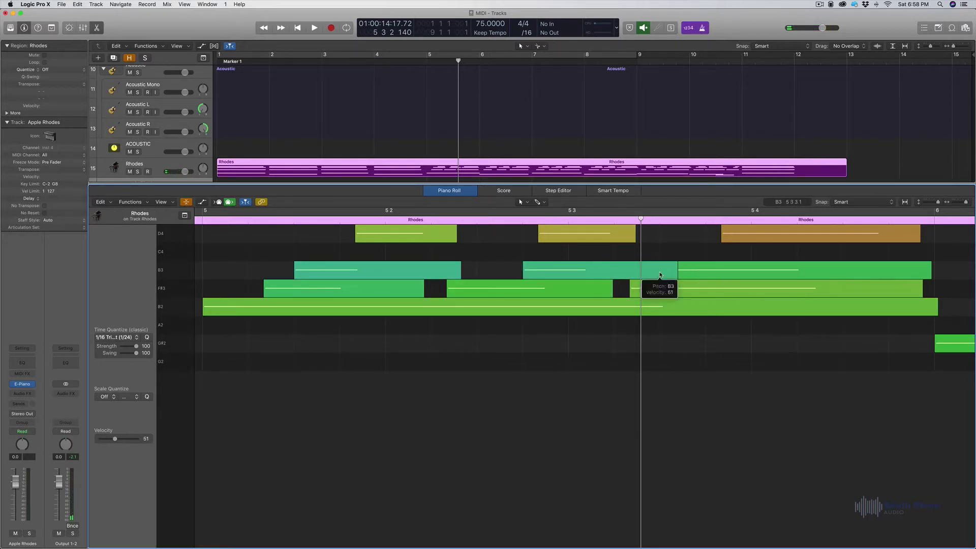
{"action": "left_click", "coordinate": [656, 270]}
{"action": "left_click", "coordinate": [454, 270]}
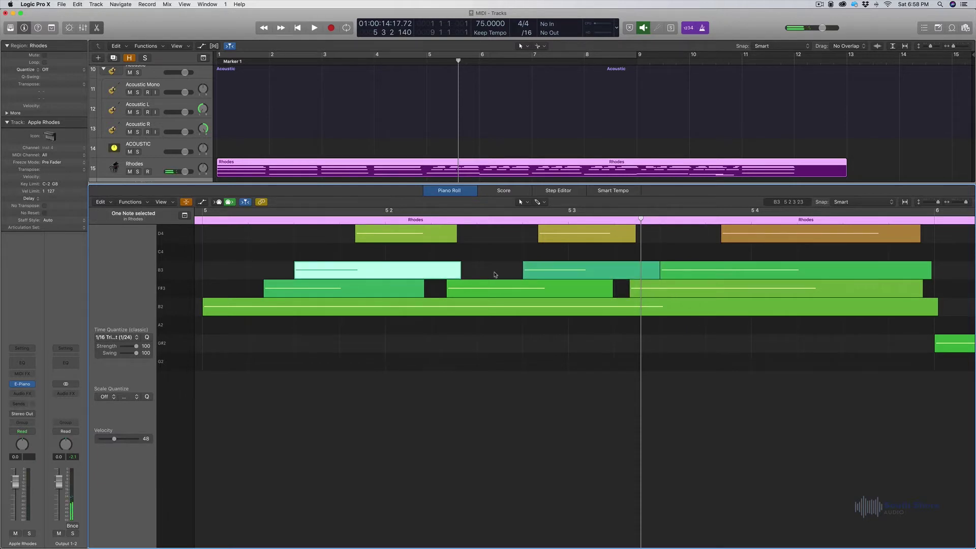
{"action": "mouse_move", "coordinate": [459, 273]}
{"action": "left_mouse_down"}
{"action": "mouse_move", "coordinate": [359, 276]}
{"action": "mouse_move", "coordinate": [529, 275]}
{"action": "mouse_move", "coordinate": [370, 275]}
{"action": "mouse_move", "coordinate": [455, 275]}
{"action": "left_mouse_up"}
Step: Play the end of bar 9 and bar 10 to hear the overlapping G#2 and G2 bass notes
{"action": "key", "text": "super+Left"}
{"action": "key", "text": "super+Left"}
{"action": "key", "text": "super+Left"}
{"action": "key", "text": "super+Left"}
{"action": "key", "text": "super+Left"}
{"action": "scroll", "coordinate": [522, 314], "scroll_direction": "right", "scroll_amount": 6}
{"action": "scroll", "coordinate": [478, 320], "scroll_direction": "right", "scroll_amount": 10}
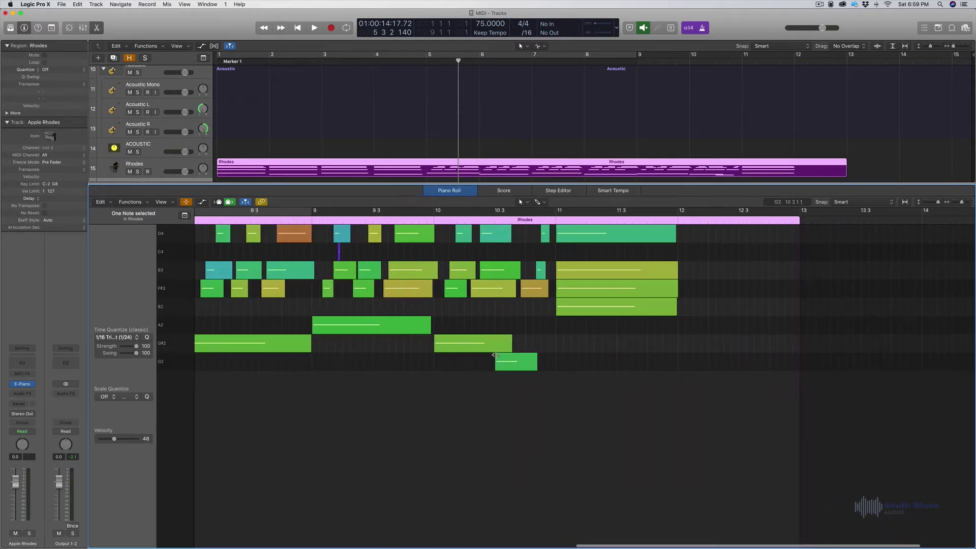
{"action": "left_click", "coordinate": [426, 219]}
{"action": "key", "text": "space"}
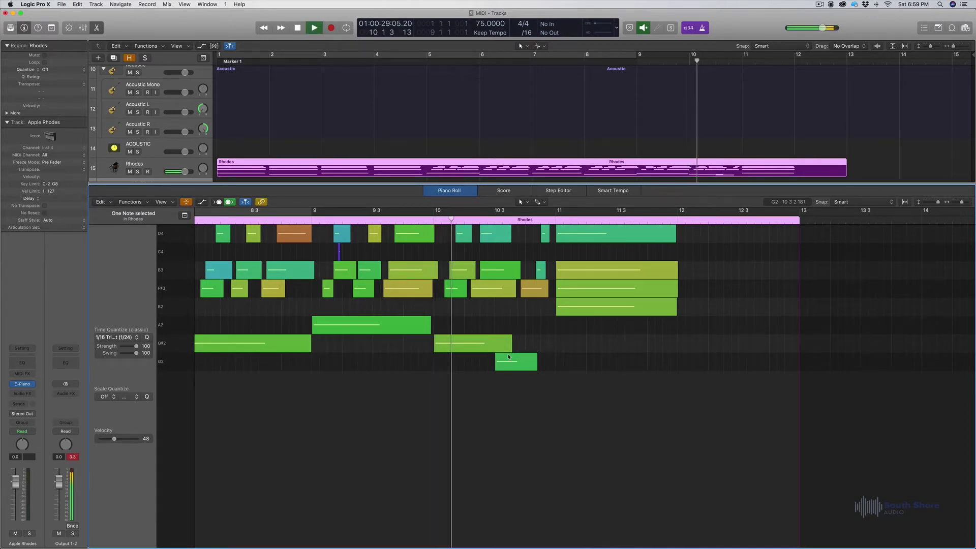
{"action": "key", "text": "space"}
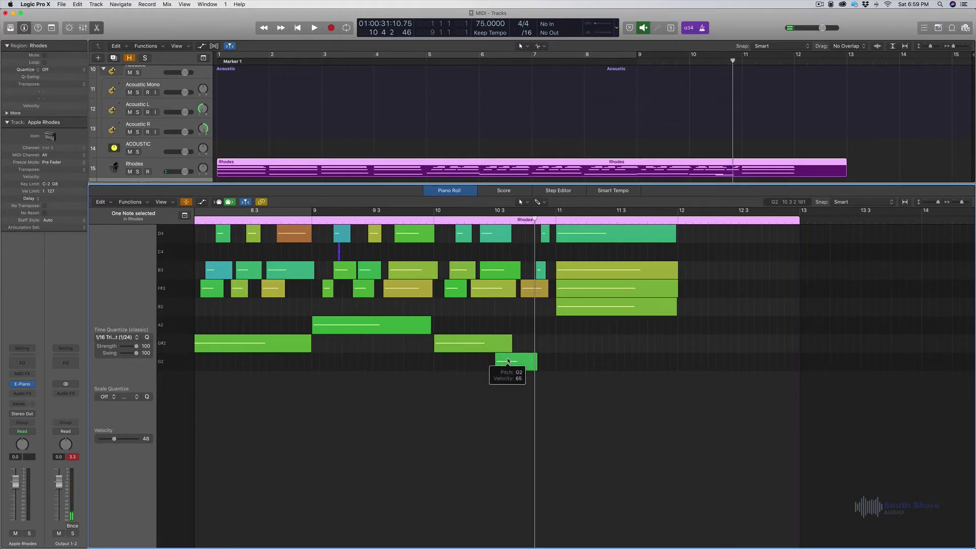
Step: Sound the G#2 and G2 bass notes in bar 10, and shorten G#2 to end where G2 begins
{"action": "left_click", "coordinate": [500, 345]}
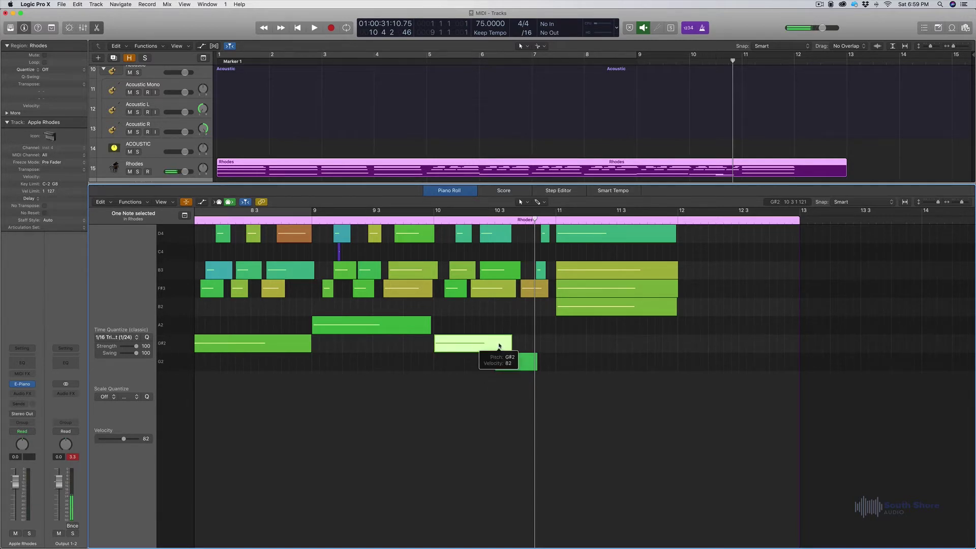
{"action": "left_click", "coordinate": [519, 359]}
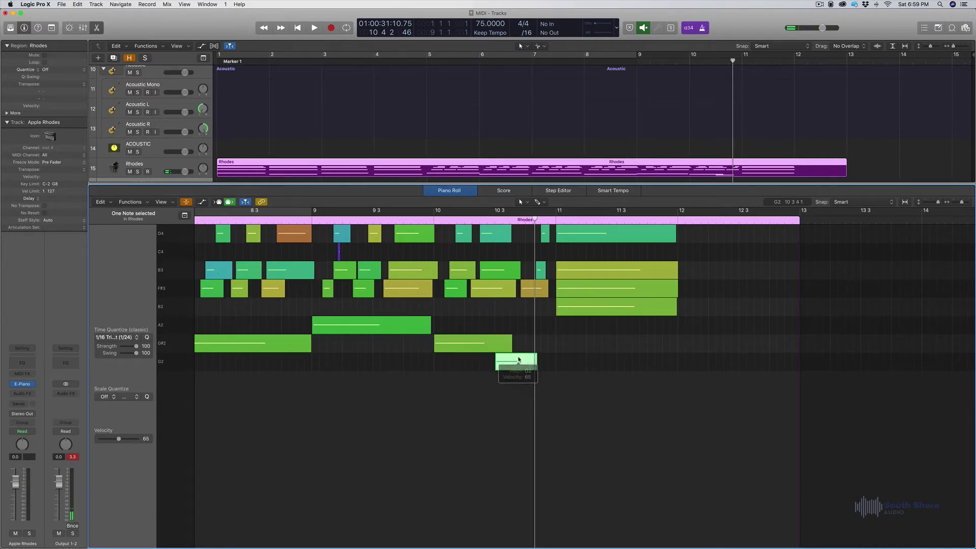
{"action": "left_click_drag", "start_coordinate": [512, 346], "coordinate": [496, 351]}
{"action": "left_click", "coordinate": [595, 341]}
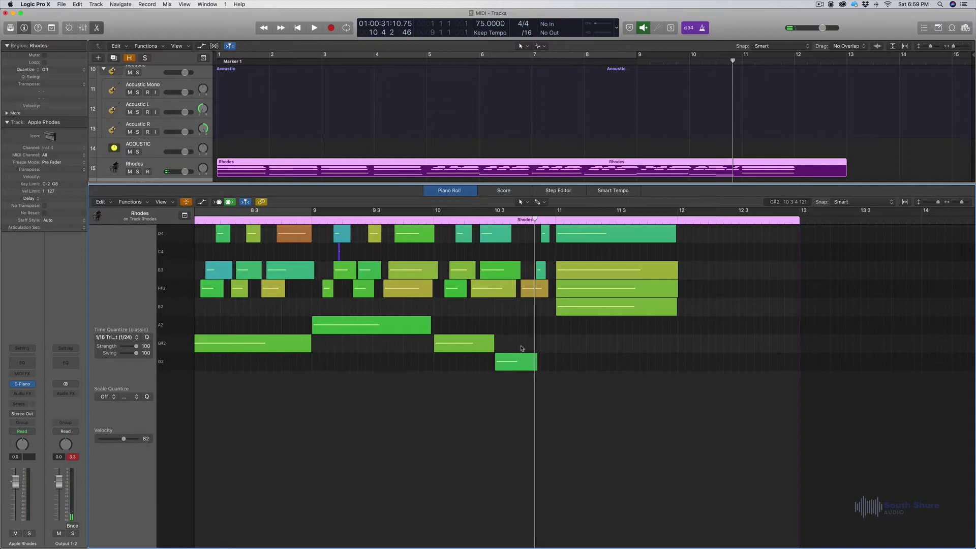
Step: Play from the end of bar 9 into bar 11 to check the trimmed bass note transition
{"action": "left_click", "coordinate": [460, 348]}
{"action": "left_click", "coordinate": [510, 360]}
{"action": "left_click", "coordinate": [425, 220]}
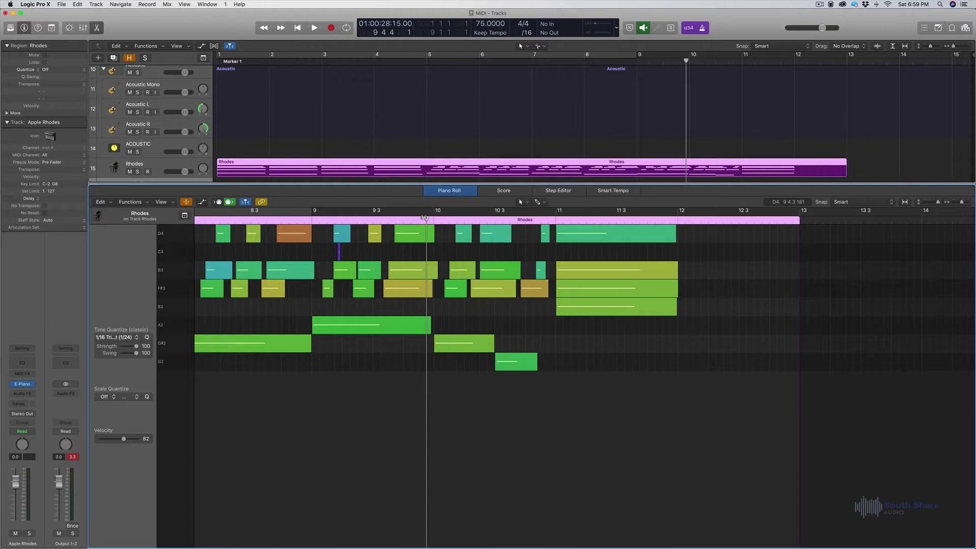
{"action": "mouse_move", "coordinate": [422, 241]}
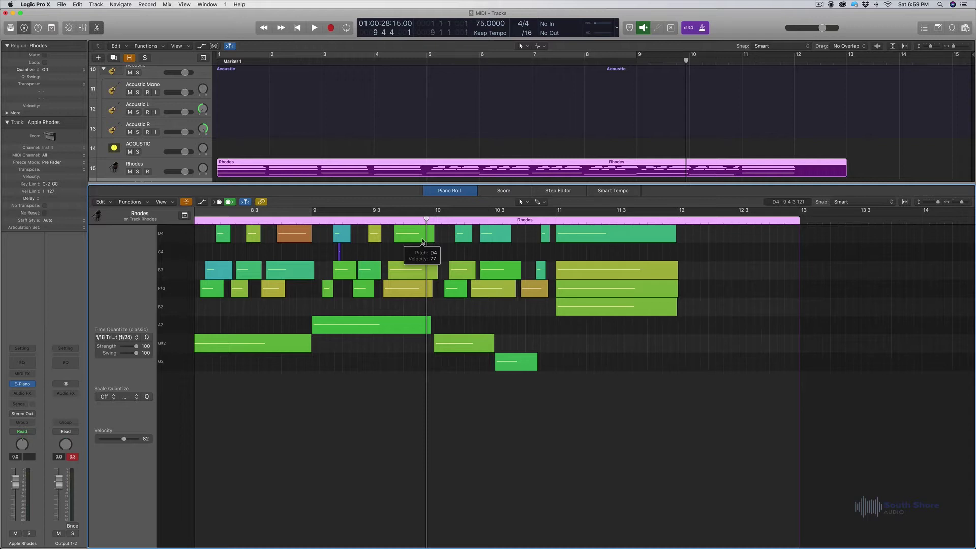
{"action": "key", "text": "space"}
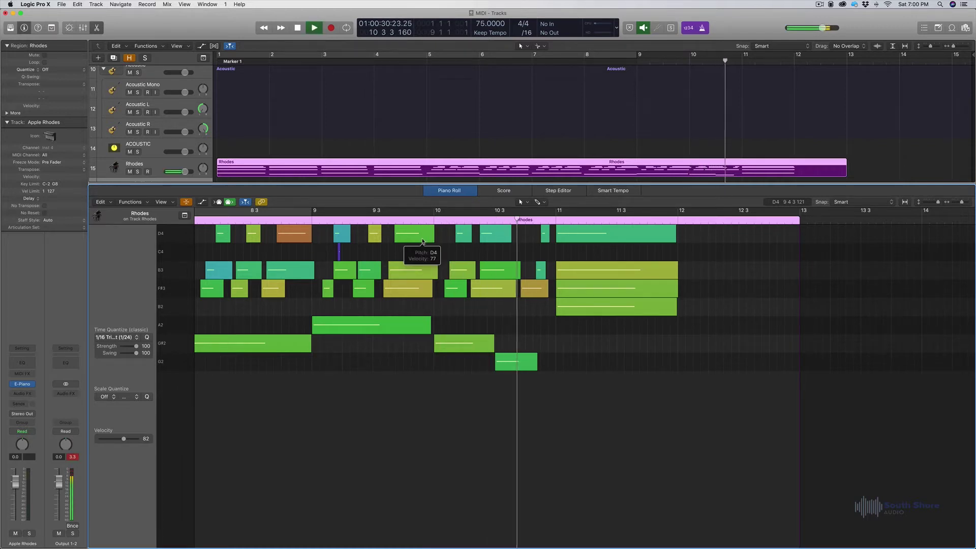
{"action": "key", "text": "space"}
Step: Shorten the second B3 note in bar 5 so that it ends before the third B3 note begins
{"action": "scroll", "coordinate": [387, 294], "scroll_direction": "left", "scroll_amount": 10}
{"action": "scroll", "coordinate": [386, 293], "scroll_direction": "left", "scroll_amount": 4}
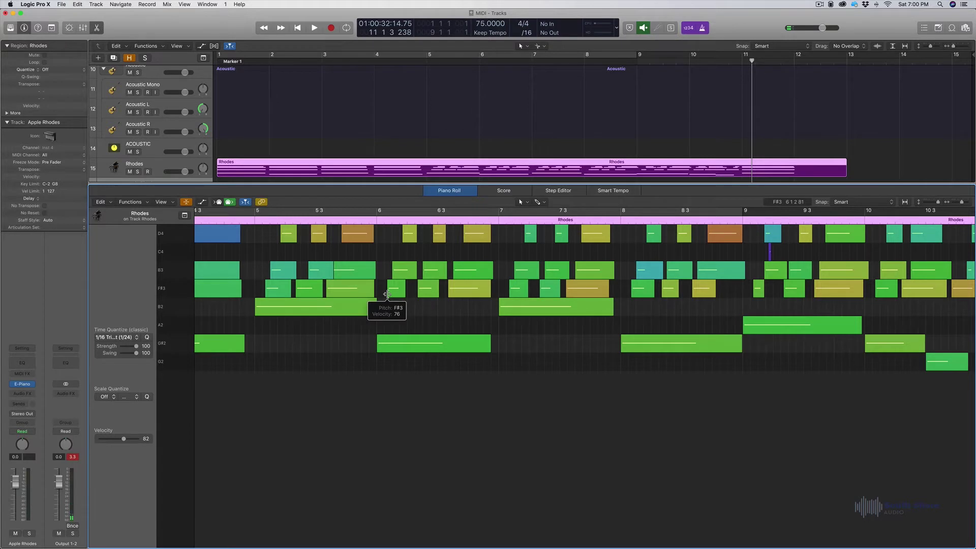
{"action": "scroll", "coordinate": [386, 294], "scroll_direction": "left", "scroll_amount": 5}
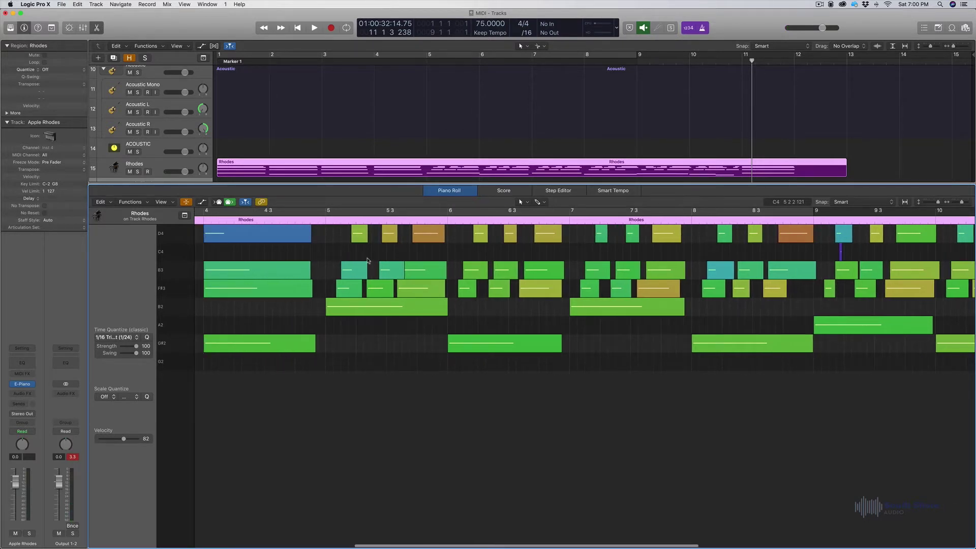
{"action": "key", "text": "super+Right"}
{"action": "key", "text": "super+Right"}
{"action": "key", "text": "super+Right"}
{"action": "scroll", "coordinate": [619, 285], "scroll_direction": "right", "scroll_amount": 10}
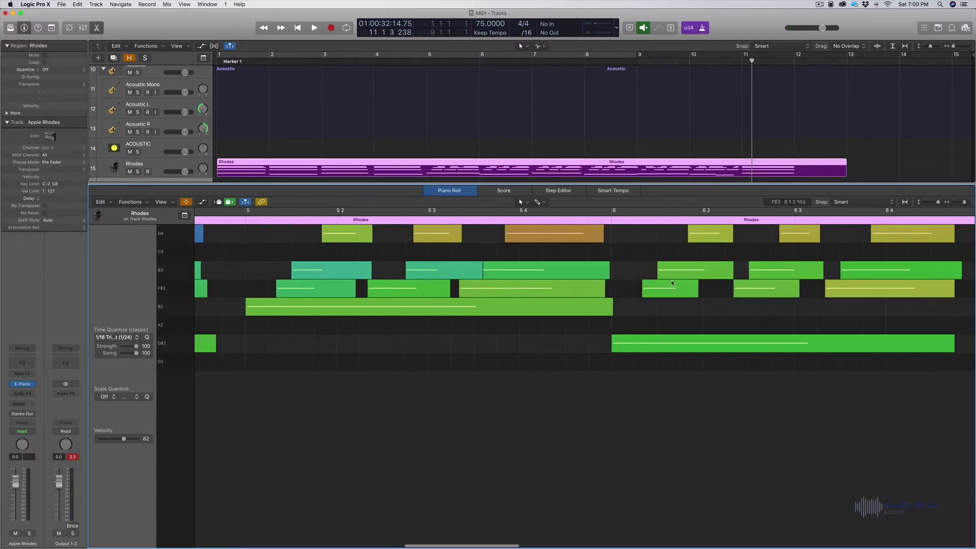
{"action": "left_click_drag", "start_coordinate": [478, 270], "coordinate": [454, 272]}
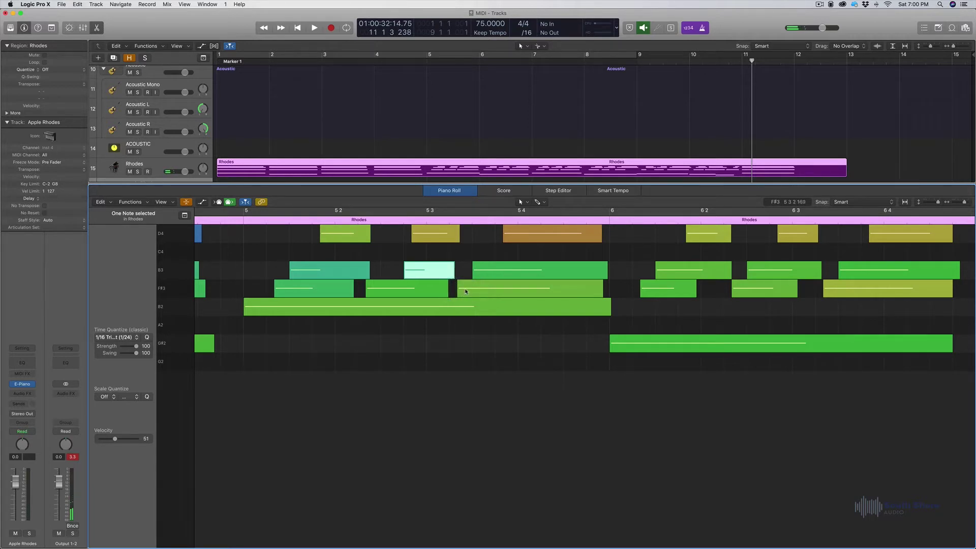
Step: Play bar 5 from its start to hear the shortened second B3 note
{"action": "left_click", "coordinate": [241, 218]}
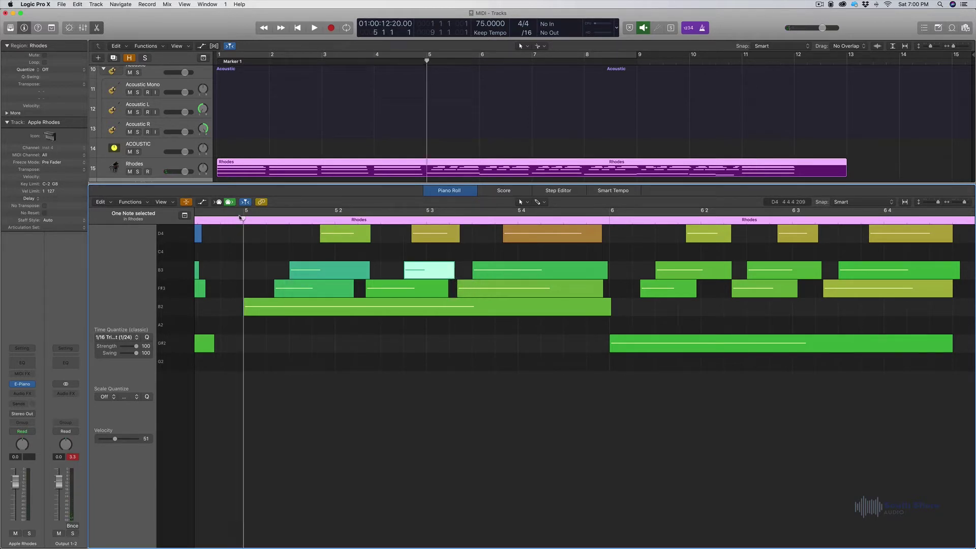
{"action": "key", "text": "space"}
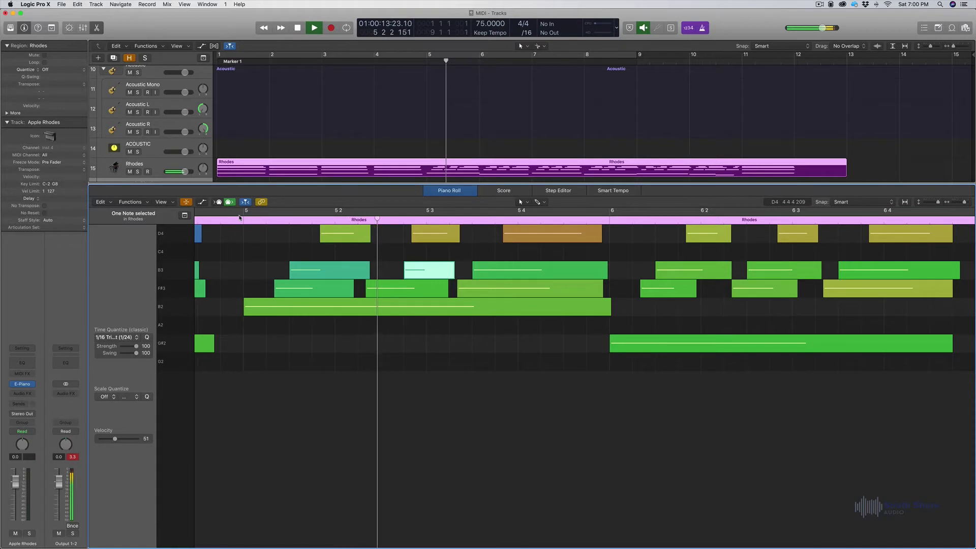
{"action": "key", "text": "space"}
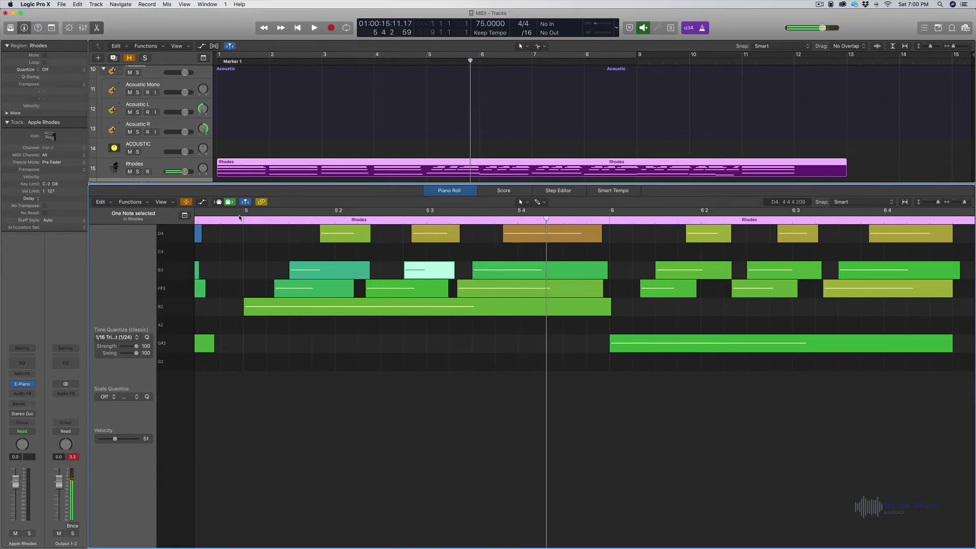
Step: Examine the timing and gaps of the notes between beats 2 and 4 of bar 5, and sound the last D4 note
{"action": "key", "text": "super+Right"}
{"action": "key", "text": "super+Right"}
{"action": "scroll", "coordinate": [307, 260], "scroll_direction": "left", "scroll_amount": 12}
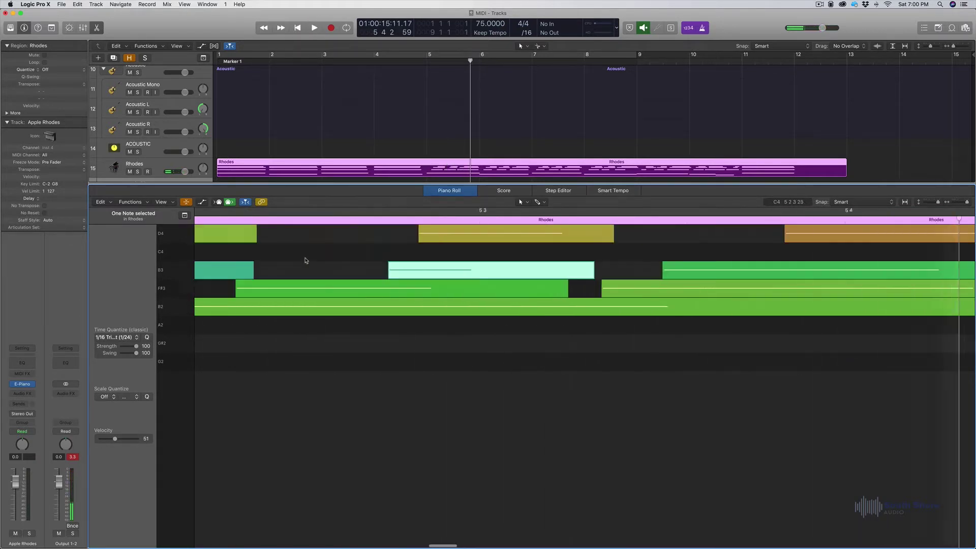
{"action": "scroll", "coordinate": [306, 258], "scroll_direction": "right", "scroll_amount": 2}
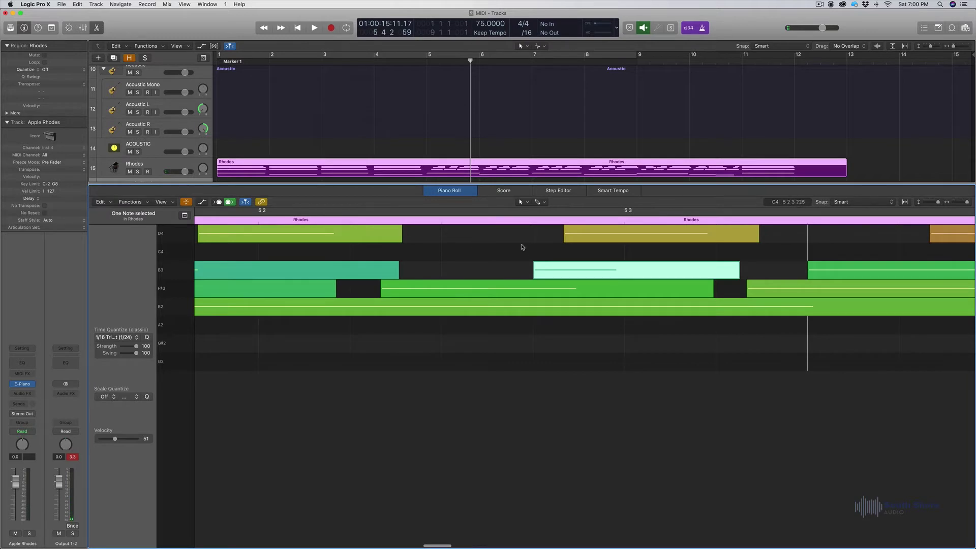
{"action": "scroll", "coordinate": [523, 247], "scroll_direction": "right", "scroll_amount": 10}
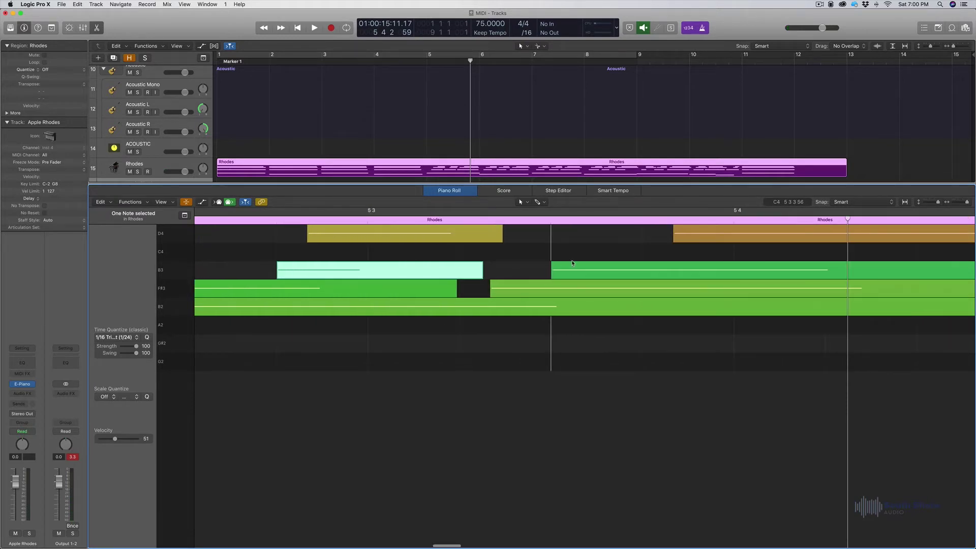
{"action": "key", "text": "super+Left"}
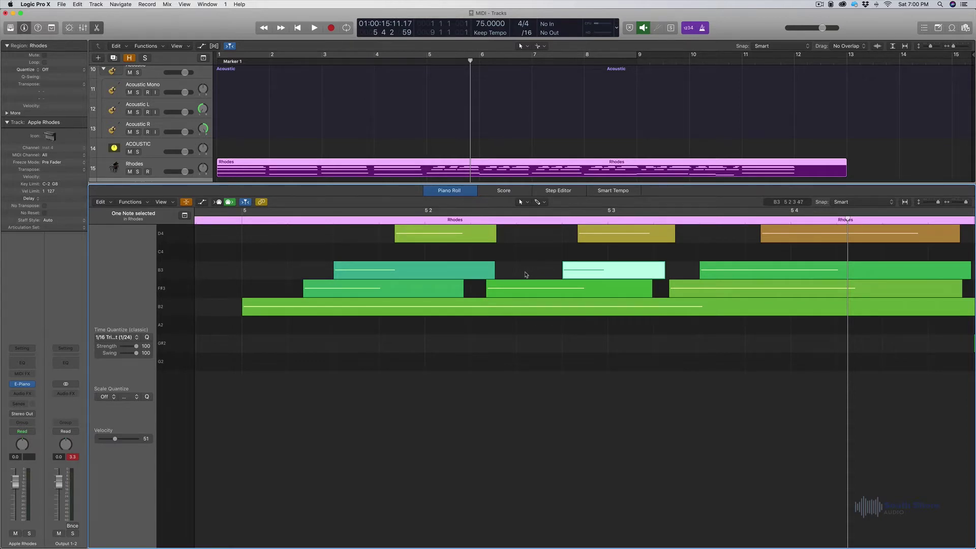
{"action": "scroll", "coordinate": [525, 274], "scroll_direction": "right", "scroll_amount": 10}
{"action": "scroll", "coordinate": [488, 274], "scroll_direction": "left", "scroll_amount": 2}
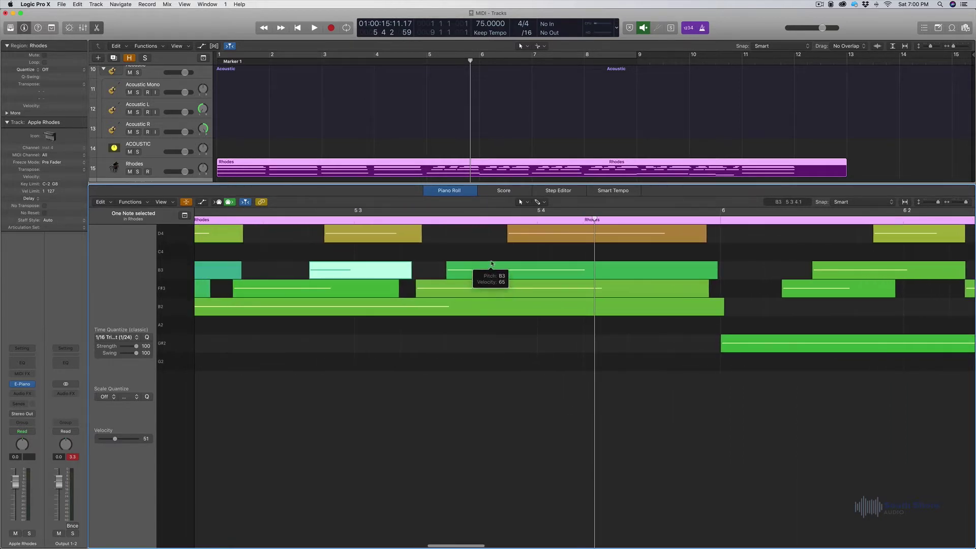
{"action": "scroll", "coordinate": [502, 250], "scroll_direction": "left", "scroll_amount": 2}
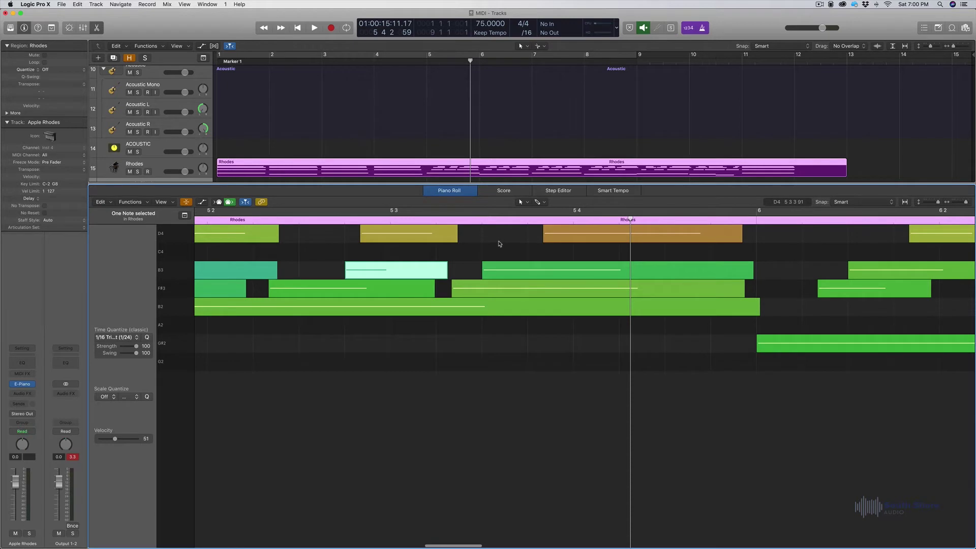
{"action": "key", "text": "super+Right"}
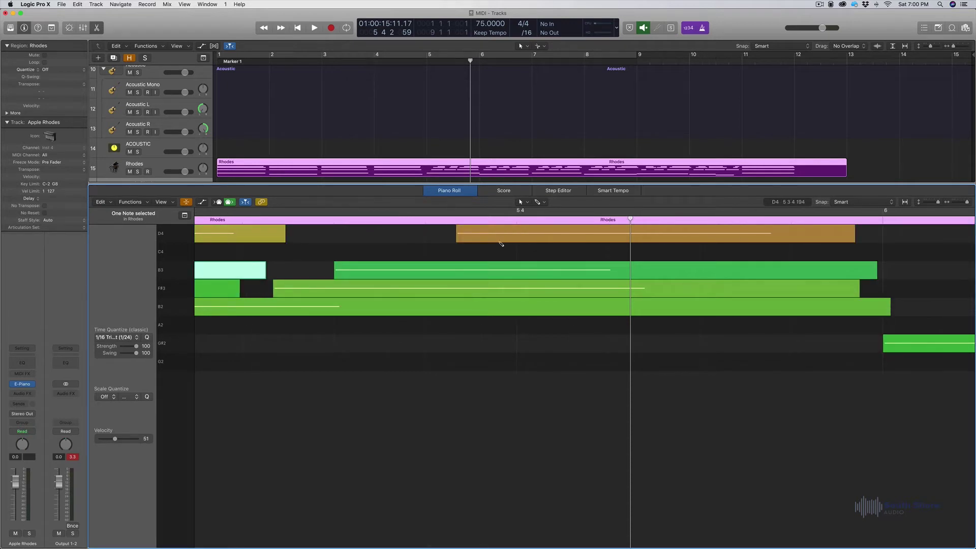
{"action": "left_click", "coordinate": [503, 233]}
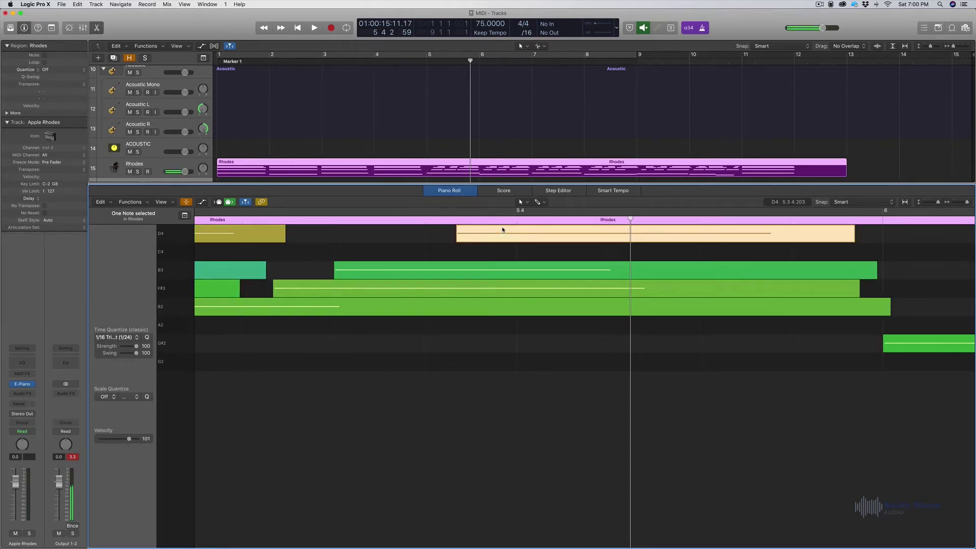
{"action": "right_click", "coordinate": [377, 251]}
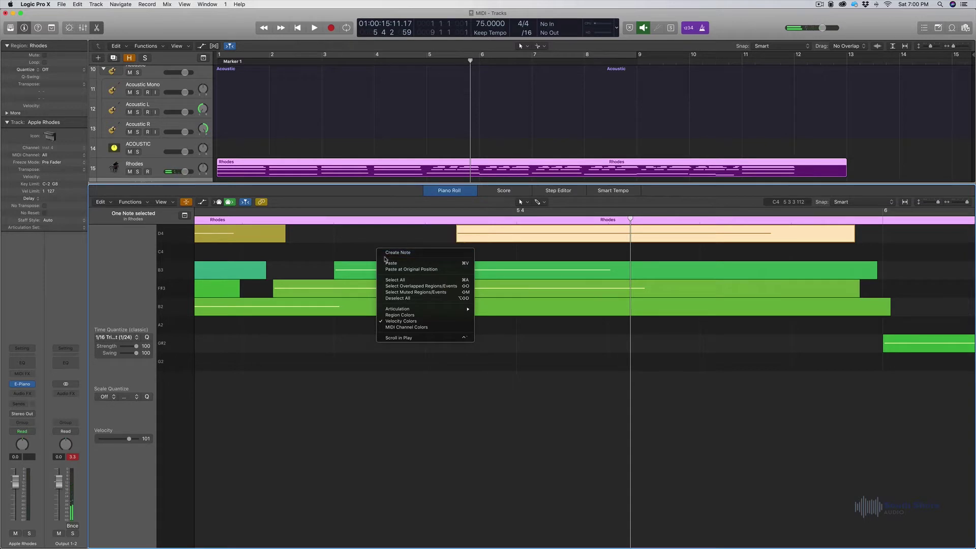
{"action": "mouse_move", "coordinate": [420, 309]}
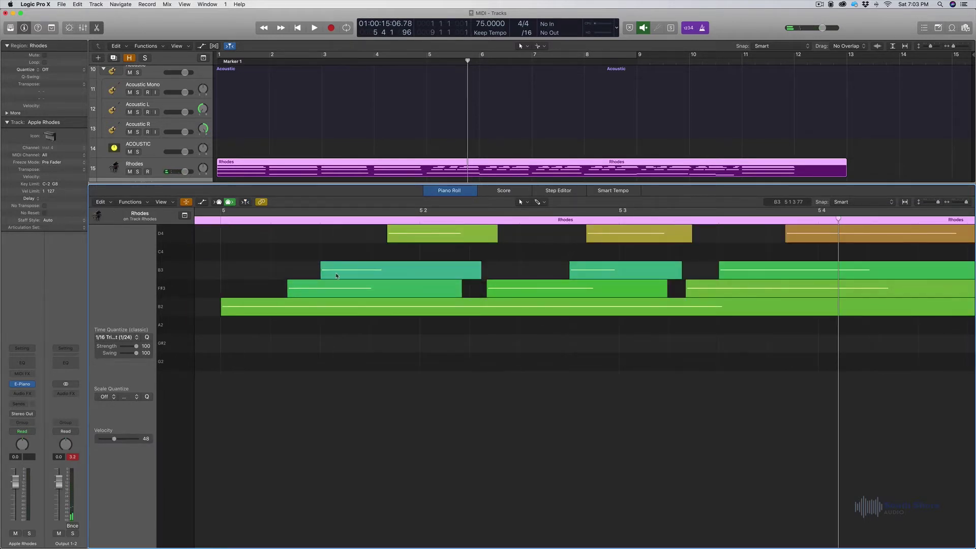
Step: Nudge the last D4 note of bar 5 slightly later
{"action": "scroll", "coordinate": [337, 278], "scroll_direction": "right", "scroll_amount": 3}
{"action": "scroll", "coordinate": [335, 277], "scroll_direction": "left", "scroll_amount": 4}
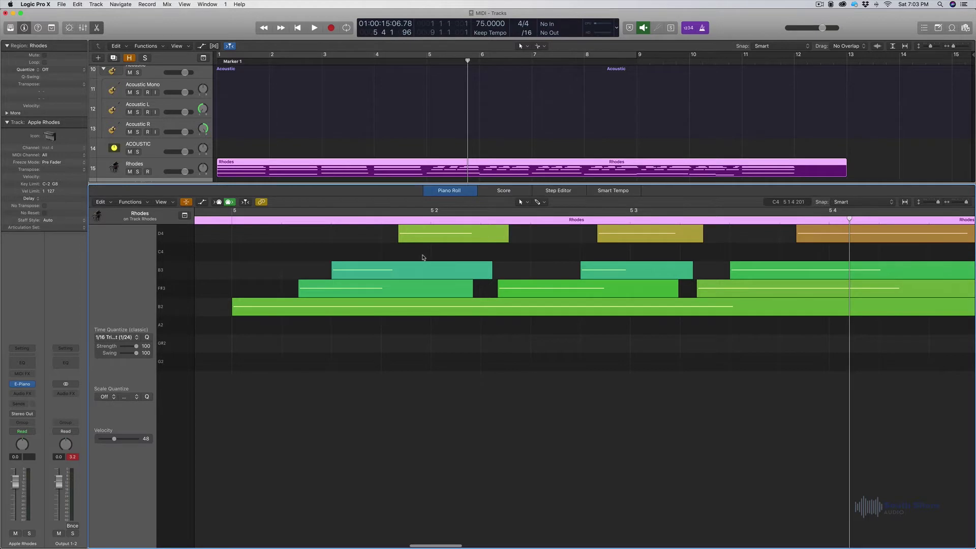
{"action": "scroll", "coordinate": [421, 258], "scroll_direction": "right", "scroll_amount": 8}
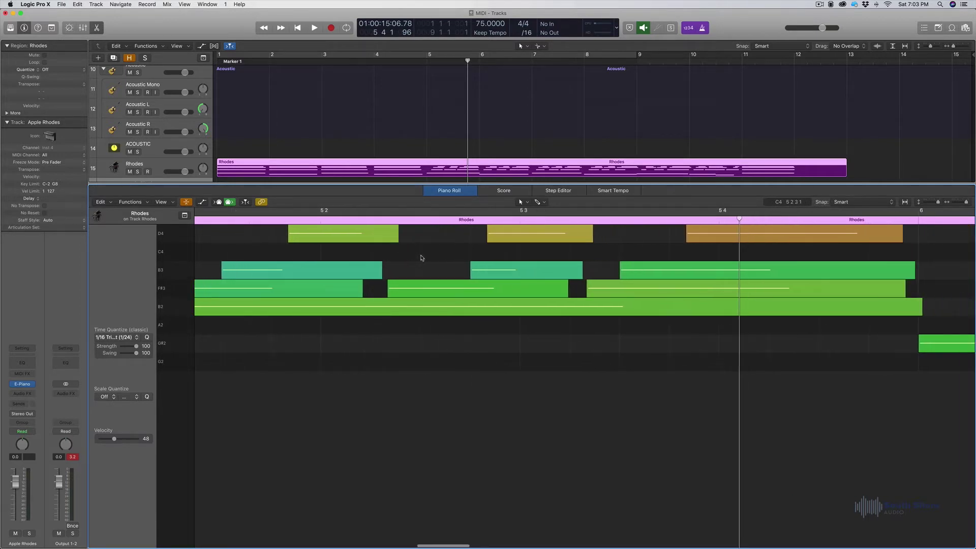
{"action": "key", "text": "super+Right"}
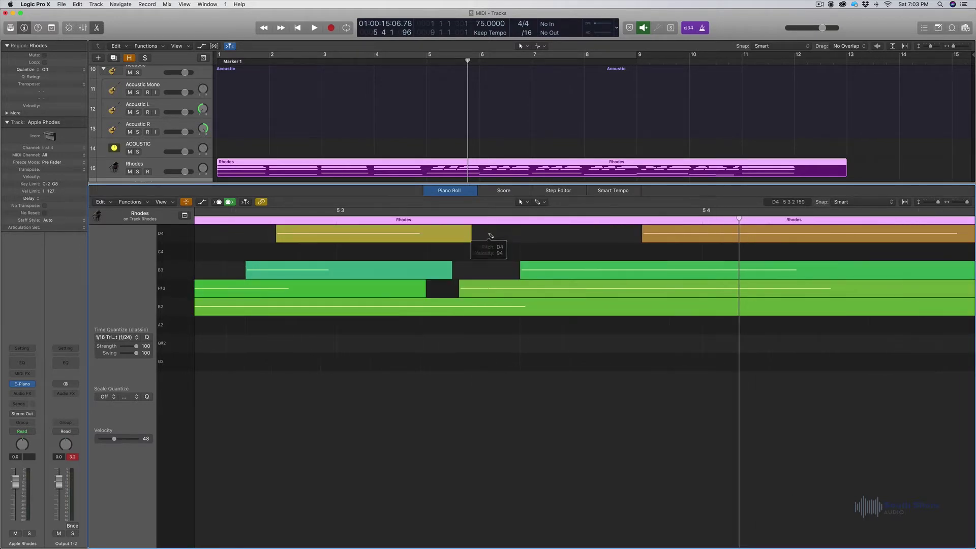
{"action": "scroll", "coordinate": [442, 241], "scroll_direction": "right", "scroll_amount": 10}
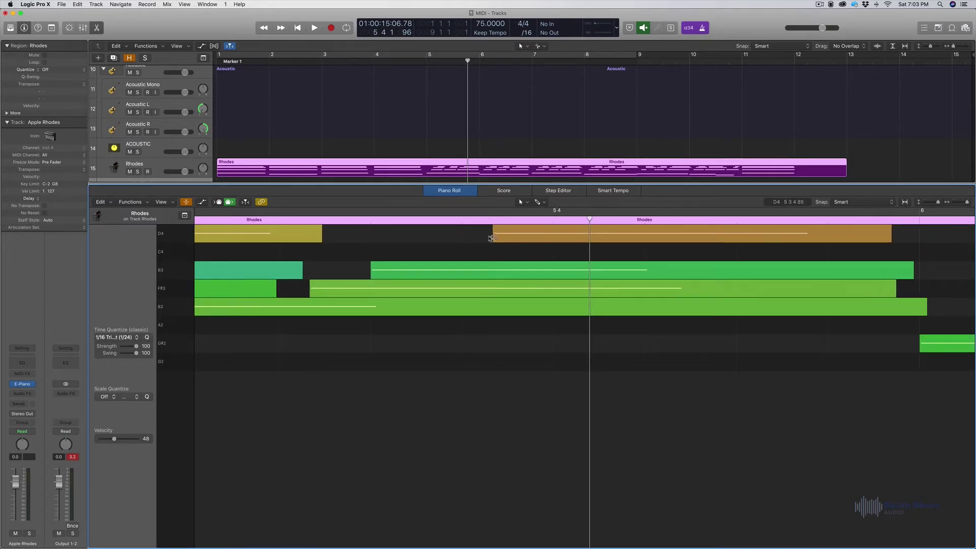
{"action": "mouse_move", "coordinate": [523, 233]}
{"action": "left_mouse_down"}
{"action": "mouse_move", "coordinate": [514, 234]}
{"action": "mouse_move", "coordinate": [552, 233]}
{"action": "mouse_move", "coordinate": [524, 234]}
{"action": "left_mouse_up"}
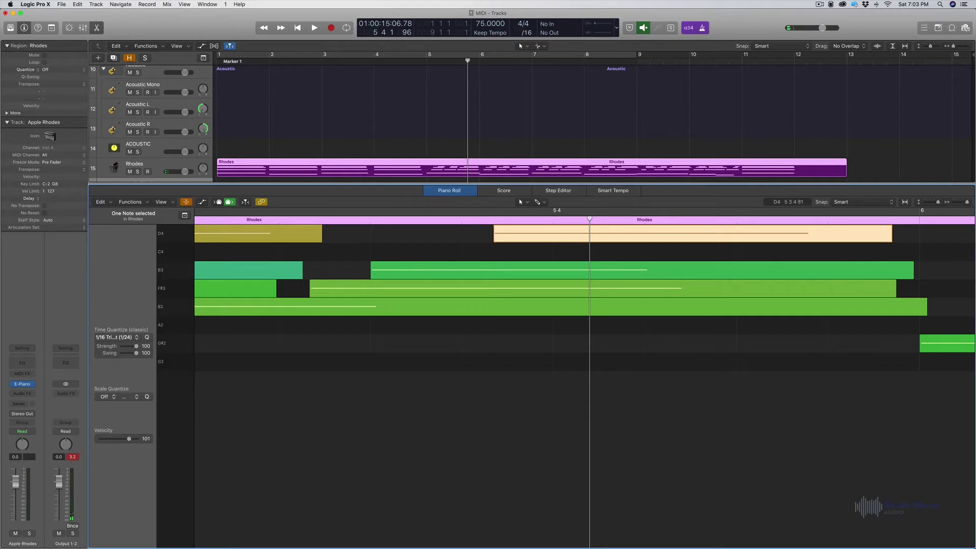
Step: Compare the note pattern of bar 5 with bar 6, and sound the first D4 note in bar 6
{"action": "scroll", "coordinate": [438, 249], "scroll_direction": "left", "scroll_amount": 5}
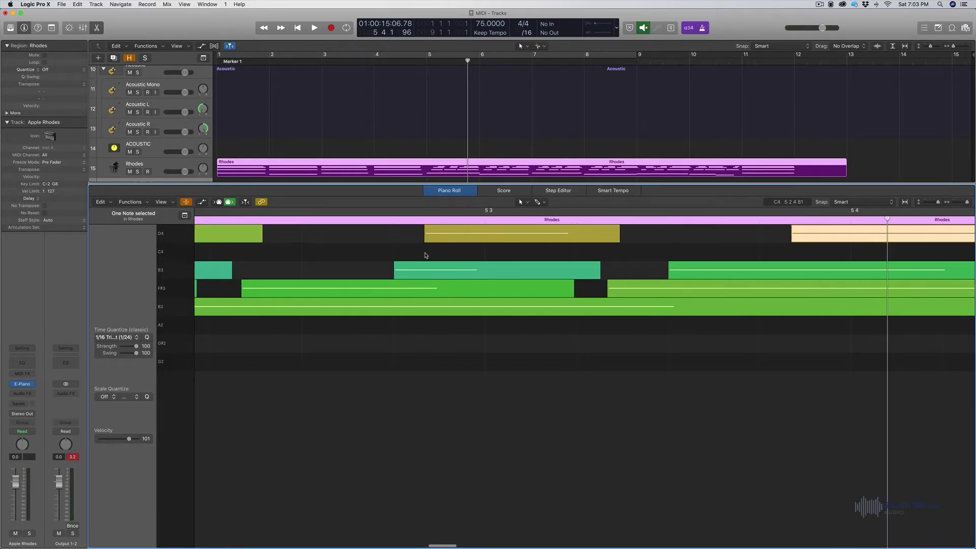
{"action": "scroll", "coordinate": [505, 254], "scroll_direction": "right", "scroll_amount": 10}
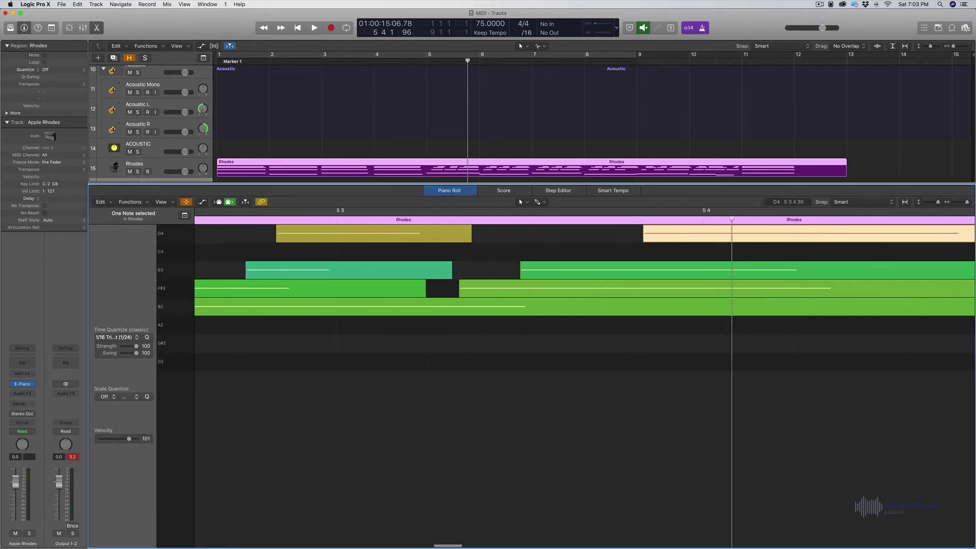
{"action": "scroll", "coordinate": [622, 240], "scroll_direction": "down", "scroll_amount": 5}
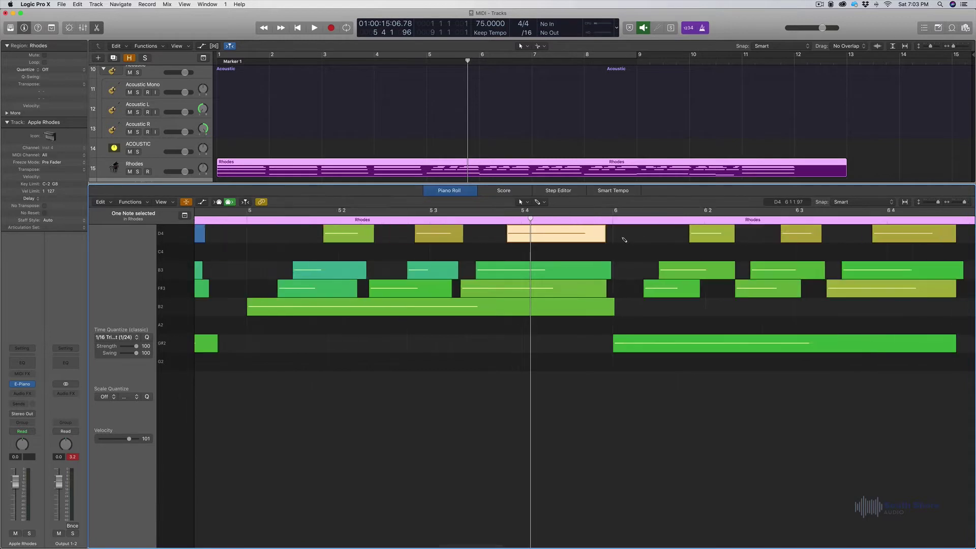
{"action": "scroll", "coordinate": [622, 239], "scroll_direction": "right", "scroll_amount": 3}
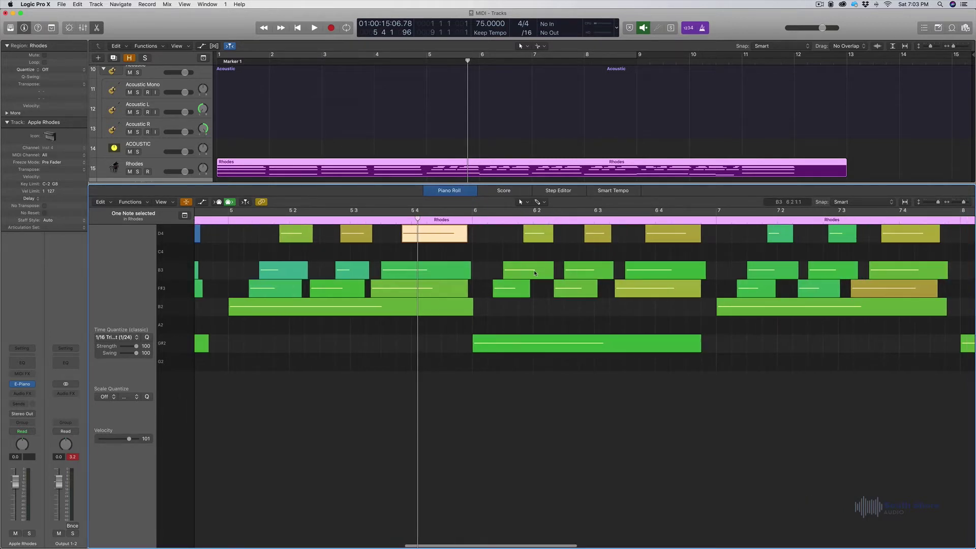
{"action": "left_click", "coordinate": [534, 240]}
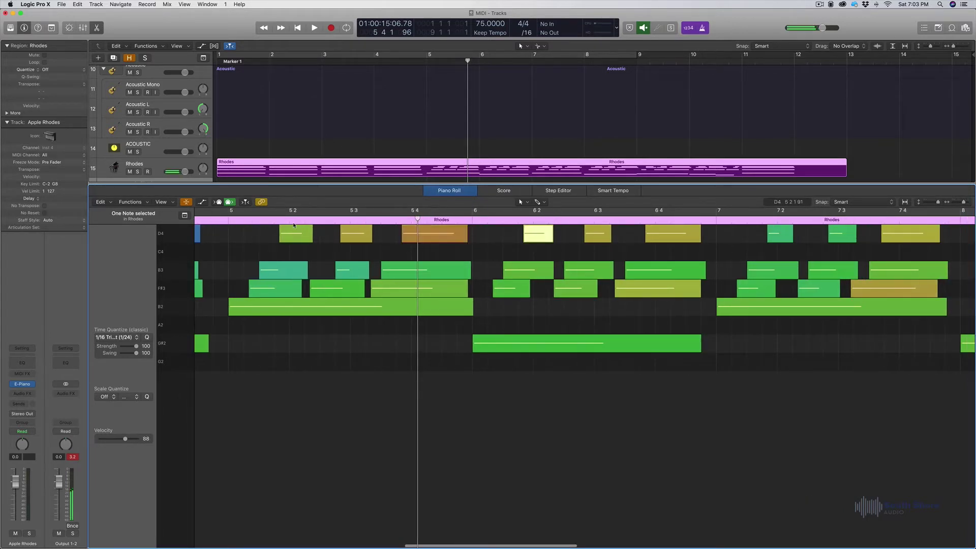
Step: Play the first three beats of bar 5 and sound its second B3 note
{"action": "left_click", "coordinate": [231, 218]}
{"action": "key", "text": "space"}
{"action": "key", "text": "space"}
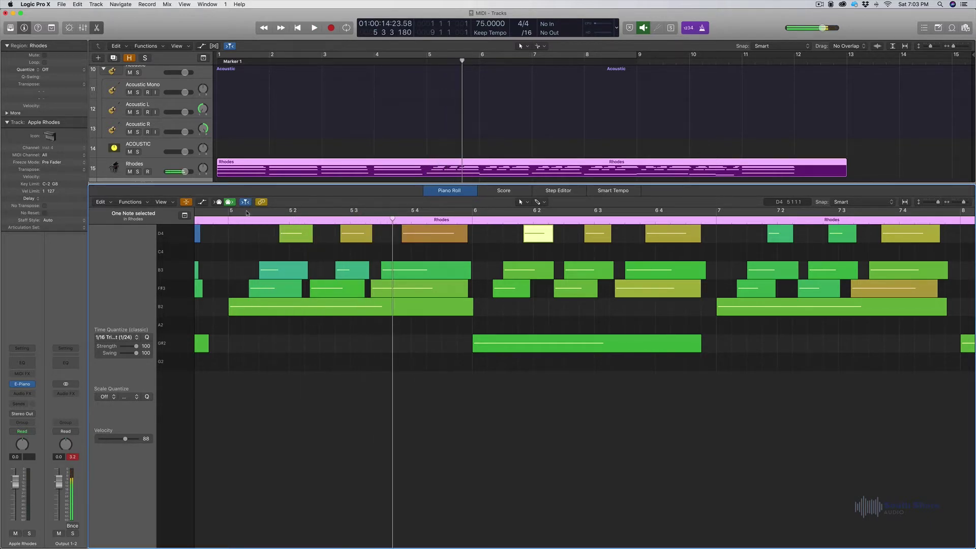
{"action": "left_click", "coordinate": [342, 274]}
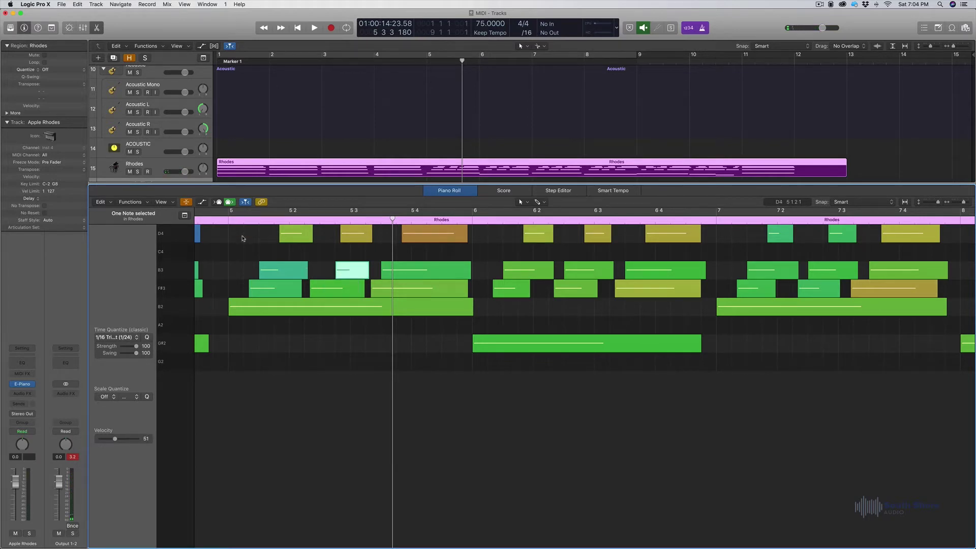
Step: Sound the long B2 bass note of bar 5 and leave cycle mode off
{"action": "key", "text": "super+Right"}
{"action": "key", "text": "super+Right"}
{"action": "scroll", "coordinate": [275, 279], "scroll_direction": "left", "scroll_amount": 5}
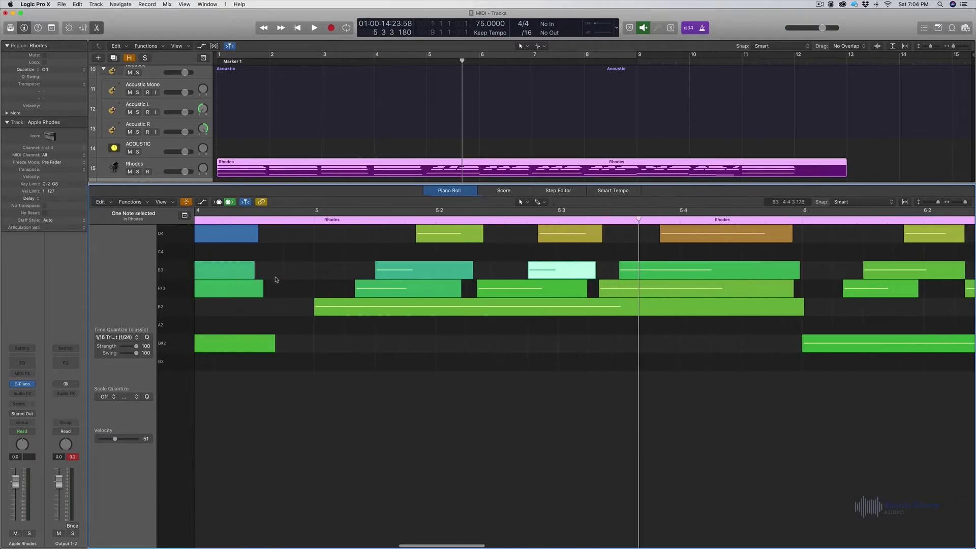
{"action": "scroll", "coordinate": [275, 279], "scroll_direction": "left", "scroll_amount": 3}
{"action": "left_click", "coordinate": [435, 306]}
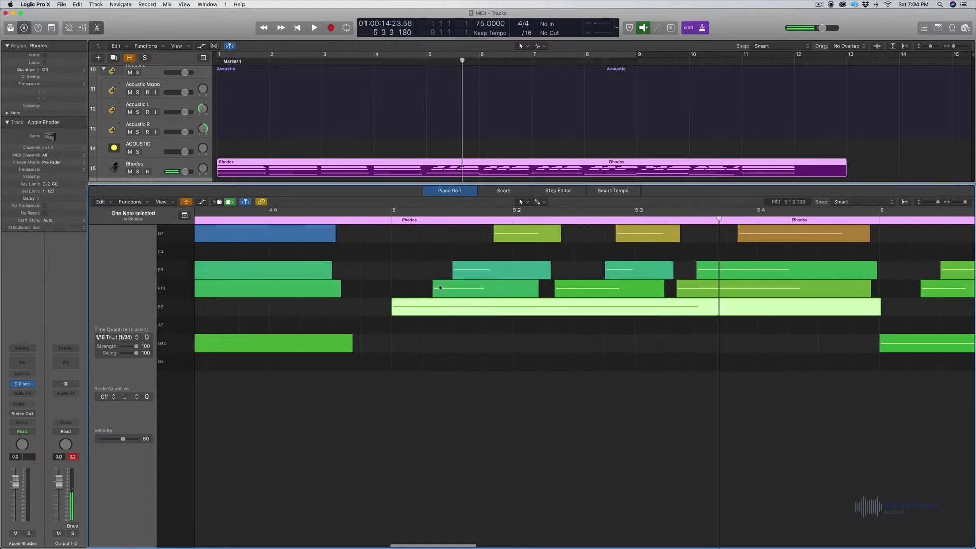
{"action": "left_click", "coordinate": [378, 210]}
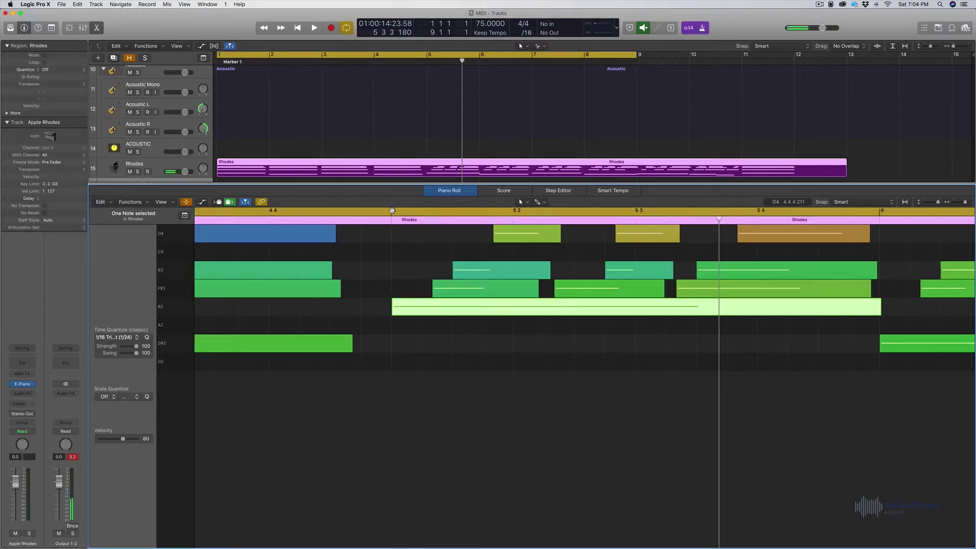
{"action": "left_click", "coordinate": [393, 210]}
{"action": "scroll", "coordinate": [394, 239], "scroll_direction": "right", "scroll_amount": 5}
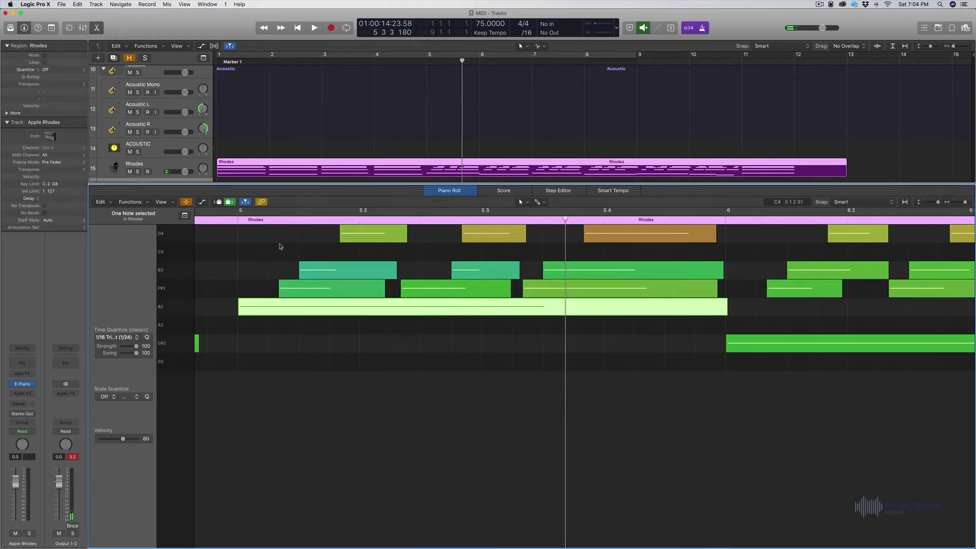
Step: Copy the first F#3, B3 and D4 note group of bar 5
{"action": "left_click", "coordinate": [301, 234]}
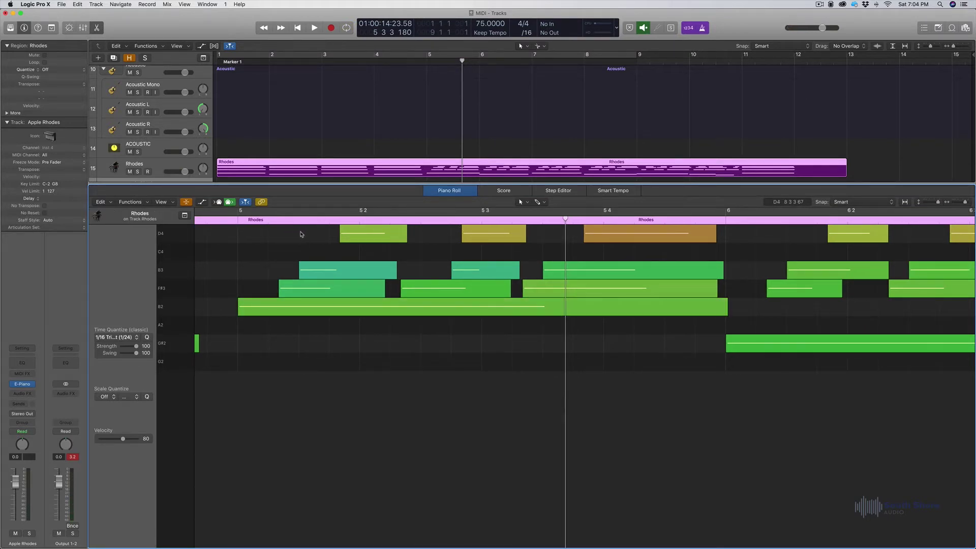
{"action": "left_click_drag", "start_coordinate": [332, 232], "coordinate": [358, 285]}
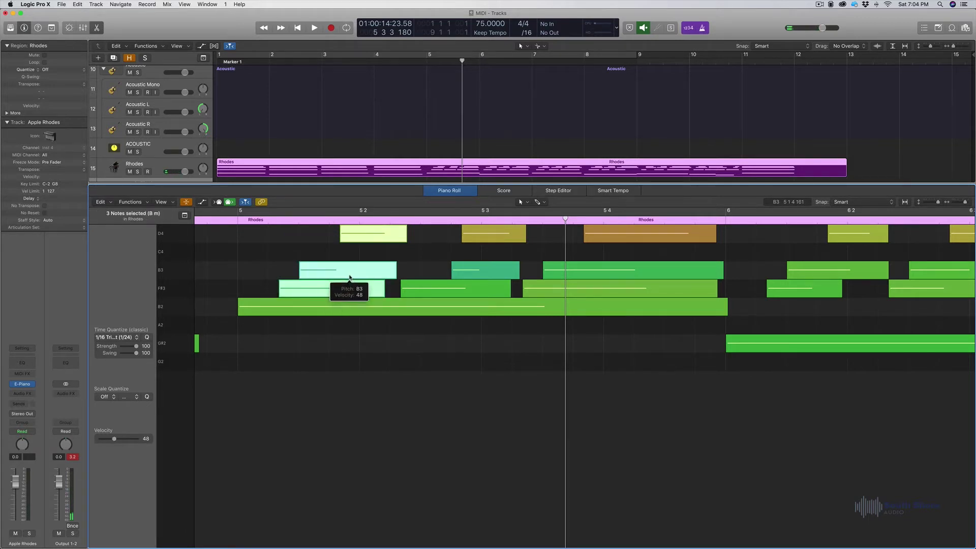
{"action": "right_click", "coordinate": [346, 270]}
{"action": "left_click", "coordinate": [306, 250]}
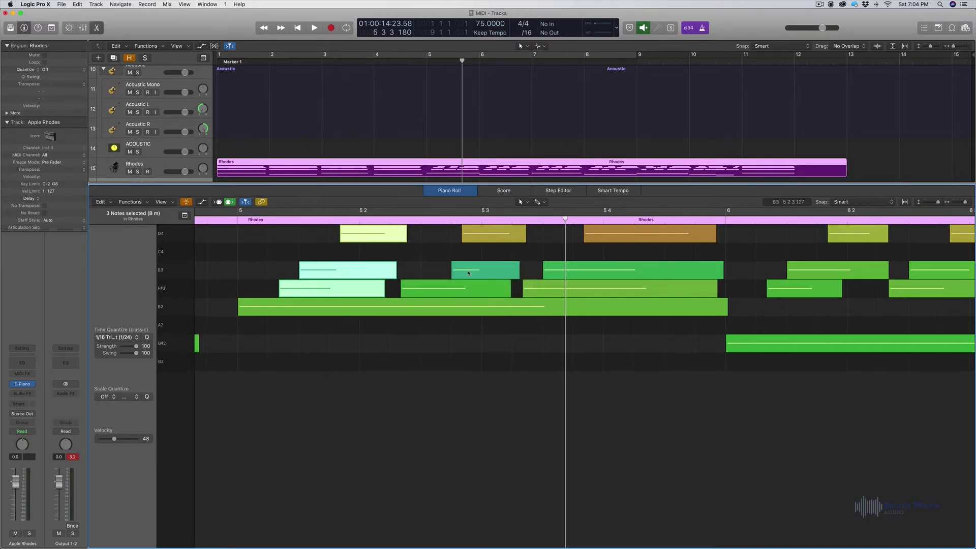
Step: Delete the second and third F#3, B3 and D4 note groups of bar 5, keeping the B2 bass note
{"action": "left_click_drag", "start_coordinate": [443, 232], "coordinate": [482, 283]}
{"action": "left_click", "coordinate": [482, 283]}
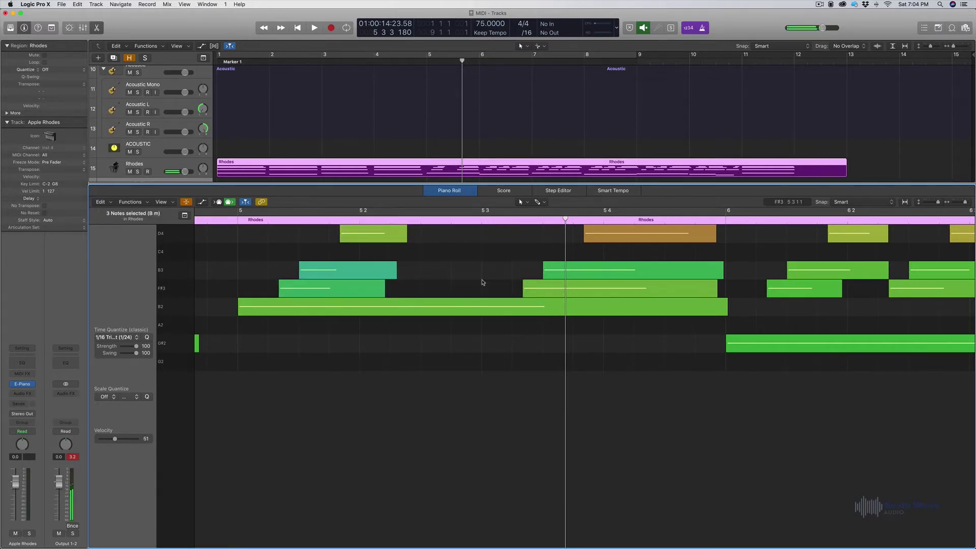
{"action": "left_click_drag", "start_coordinate": [520, 238], "coordinate": [612, 281]}
{"action": "key", "text": "Delete"}
{"action": "left_click", "coordinate": [422, 283]}
Step: Paste the copied three-note group at 5 2 3 1 and again halfway through beat 3 of bar 5
{"action": "left_click", "coordinate": [421, 218]}
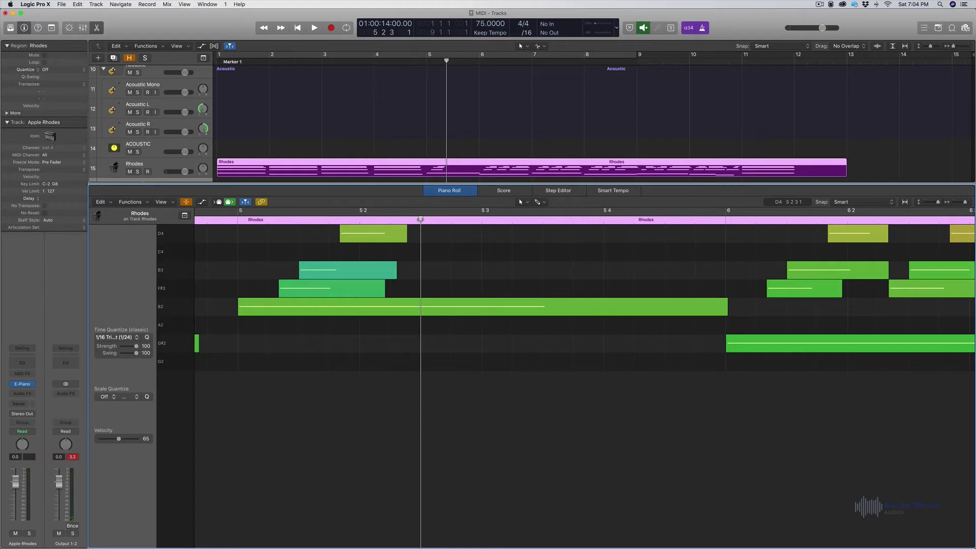
{"action": "key", "text": "r"}
{"action": "left_click", "coordinate": [543, 220]}
{"action": "key", "text": "super+v"}
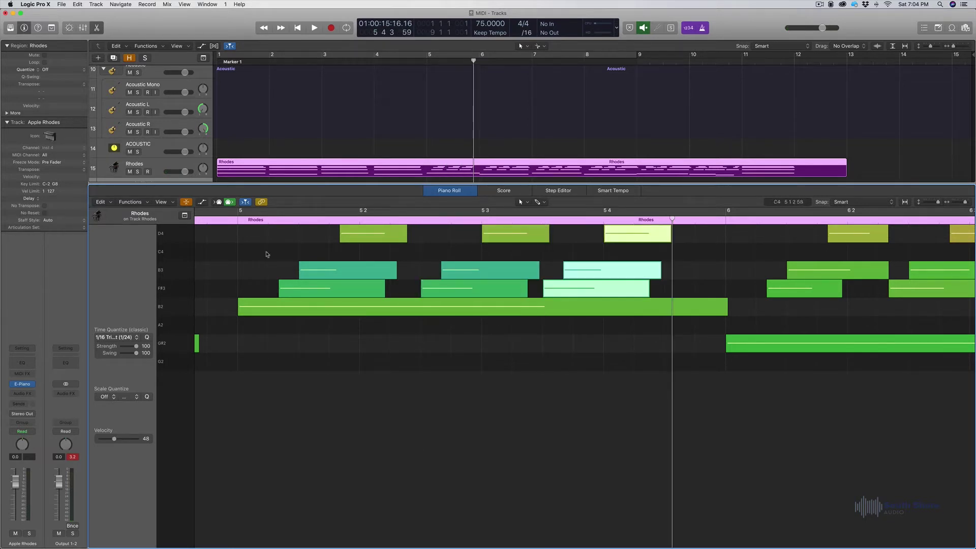
Step: Play the Rhodes part from the start of bar 5 to hear the pasted note groups
{"action": "key", "text": "c"}
{"action": "left_click", "coordinate": [236, 215]}
{"action": "left_click", "coordinate": [237, 220]}
{"action": "key", "text": "space"}
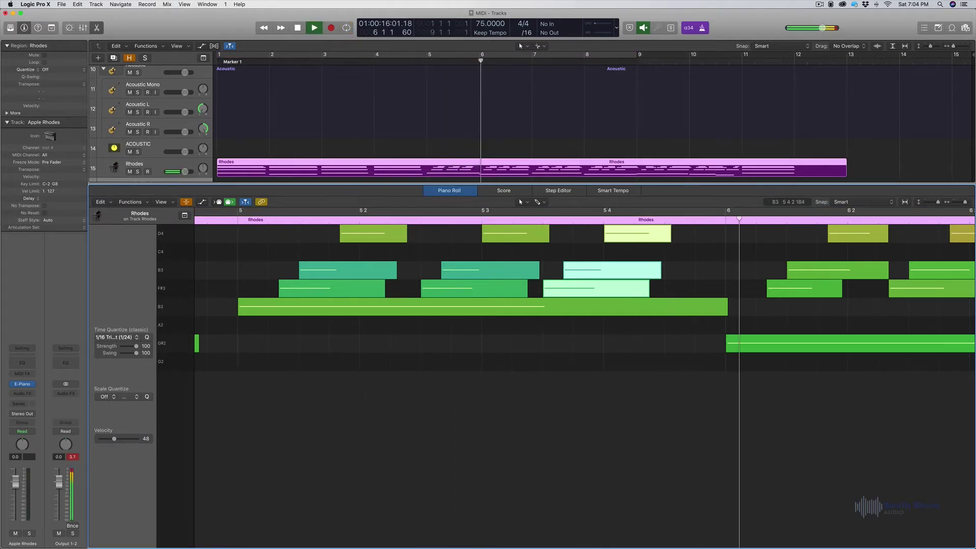
{"action": "key", "text": "space"}
Step: Select the second and third F#3, B3 and D4 groups of bar 5, replay the bar, and shift them about a quarter beat earlier
{"action": "left_click_drag", "start_coordinate": [694, 288], "coordinate": [481, 237]}
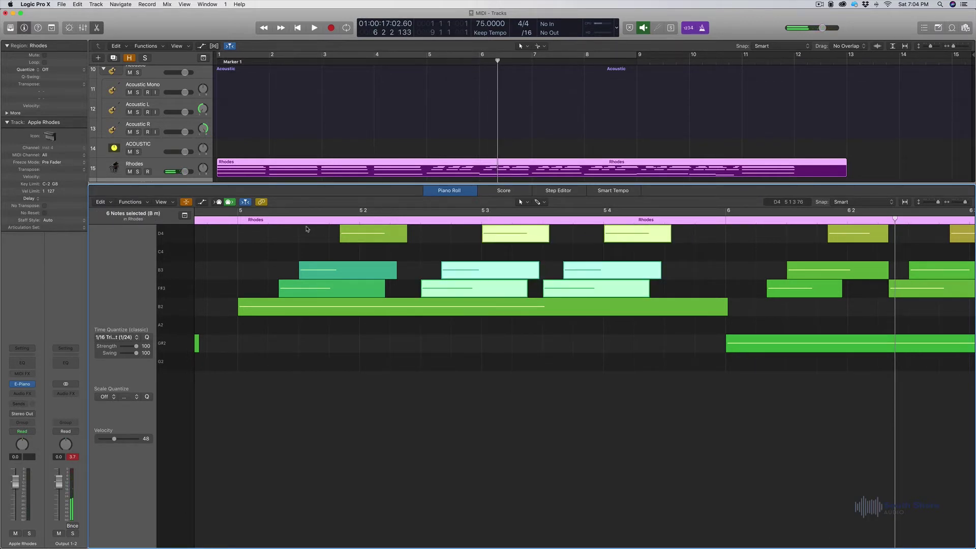
{"action": "left_click", "coordinate": [234, 220]}
{"action": "key", "text": "space"}
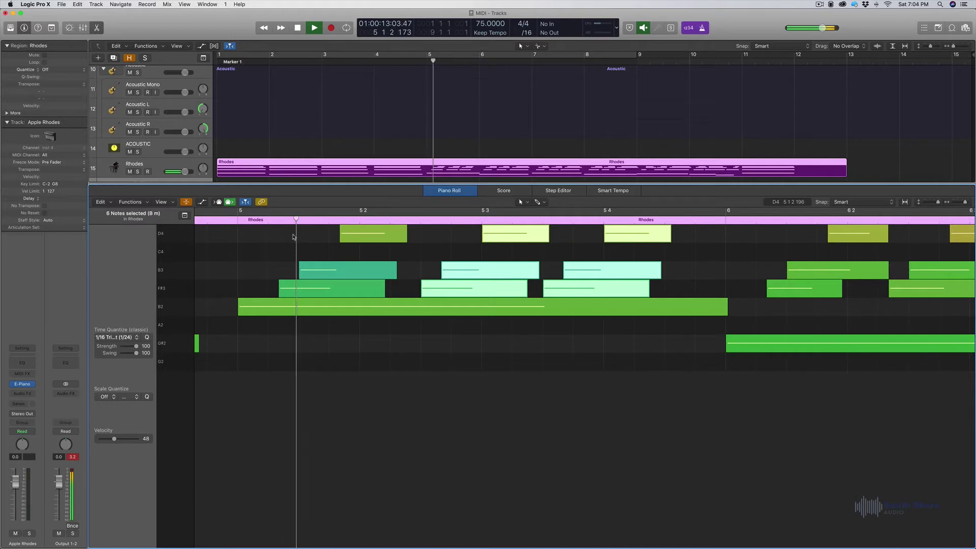
{"action": "key", "text": "space"}
{"action": "key", "text": "super+Right"}
{"action": "key", "text": "super+Right"}
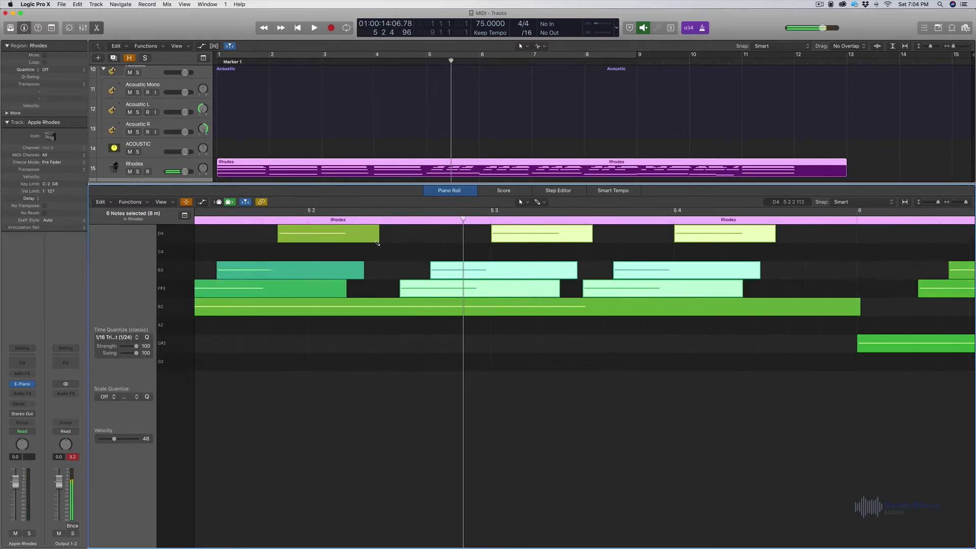
{"action": "scroll", "coordinate": [382, 270], "scroll_direction": "left", "scroll_amount": 5}
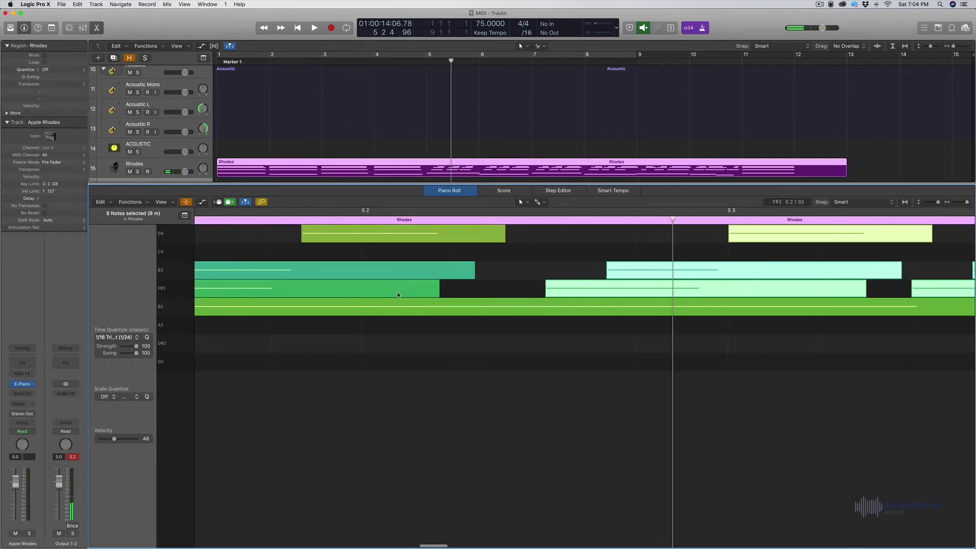
{"action": "scroll", "coordinate": [556, 279], "scroll_direction": "left", "scroll_amount": 3}
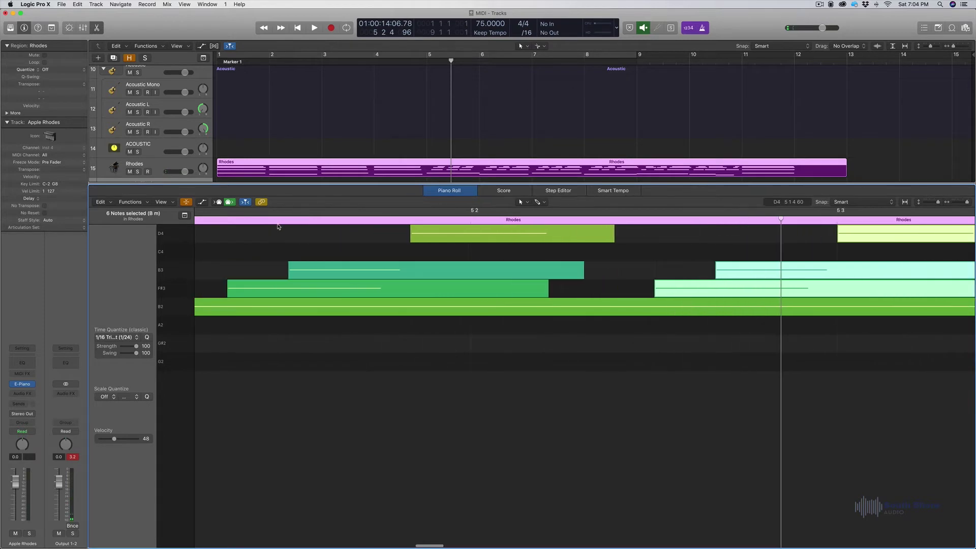
{"action": "left_click_drag", "start_coordinate": [665, 294], "coordinate": [575, 295]}
Step: Play bar 5 from its start into bar 6 to check the timing of the shifted note groups
{"action": "scroll", "coordinate": [465, 241], "scroll_direction": "left", "scroll_amount": 6}
{"action": "left_click", "coordinate": [352, 212]}
{"action": "left_click", "coordinate": [355, 211]}
{"action": "left_click", "coordinate": [354, 212]}
{"action": "left_click", "coordinate": [354, 218]}
{"action": "left_click", "coordinate": [356, 212]}
{"action": "key", "text": "space"}
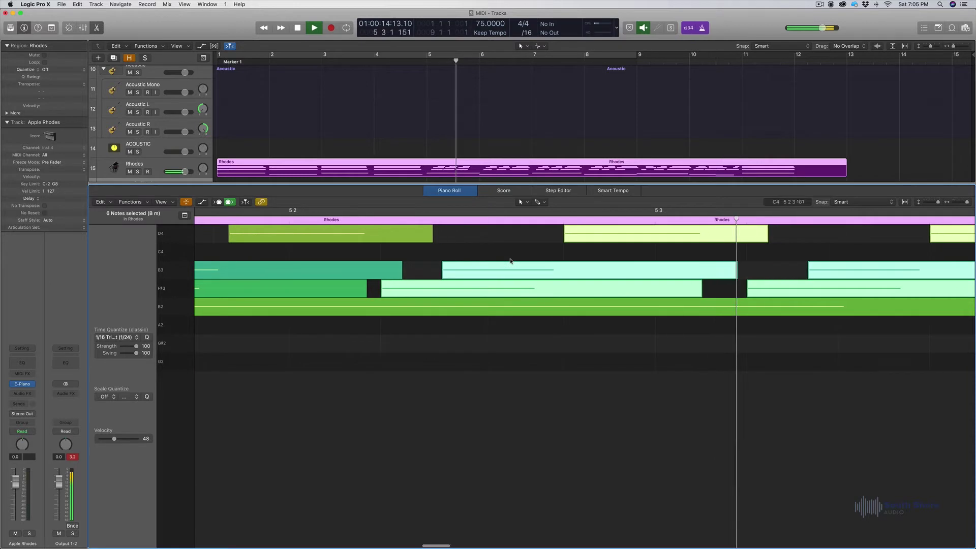
{"action": "key", "text": "space"}
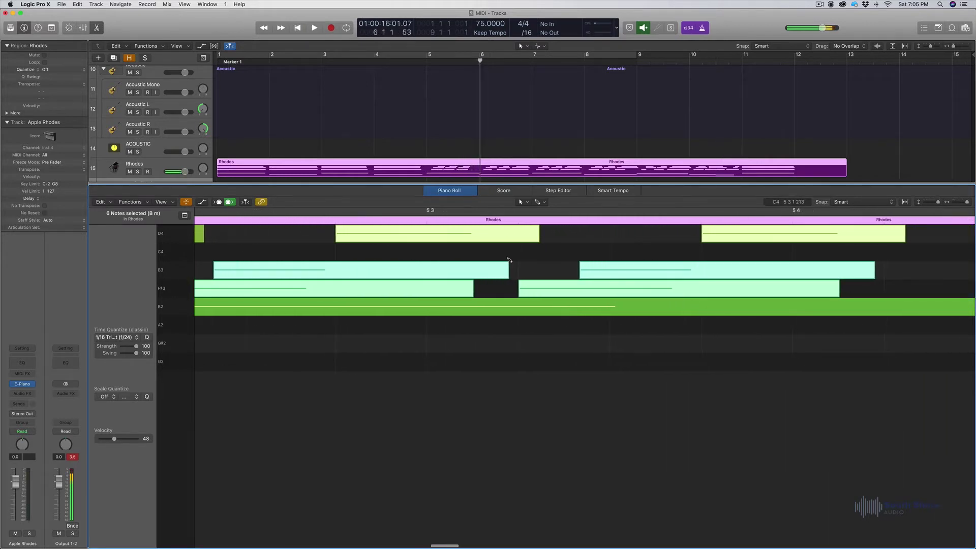
Step: Compare the spacing and lengths of the note groups across bars 5, 6 and 7
{"action": "key", "text": "super+Left"}
{"action": "key", "text": "super+Left"}
{"action": "key", "text": "super+Left"}
{"action": "key", "text": "super+Left"}
{"action": "key", "text": "super+Left"}
{"action": "scroll", "coordinate": [507, 260], "scroll_direction": "right", "scroll_amount": 5}
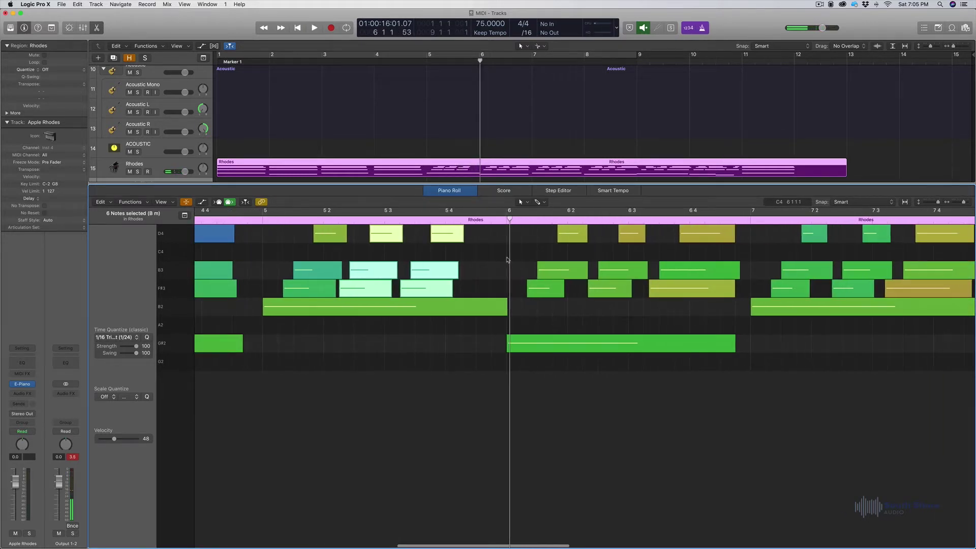
{"action": "scroll", "coordinate": [539, 291], "scroll_direction": "right", "scroll_amount": 2}
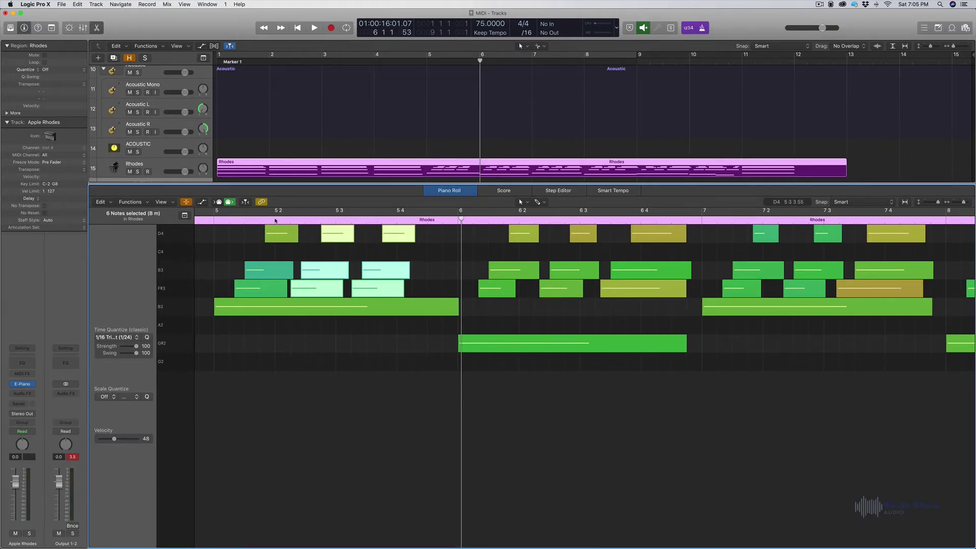
{"action": "scroll", "coordinate": [331, 248], "scroll_direction": "left", "scroll_amount": 4}
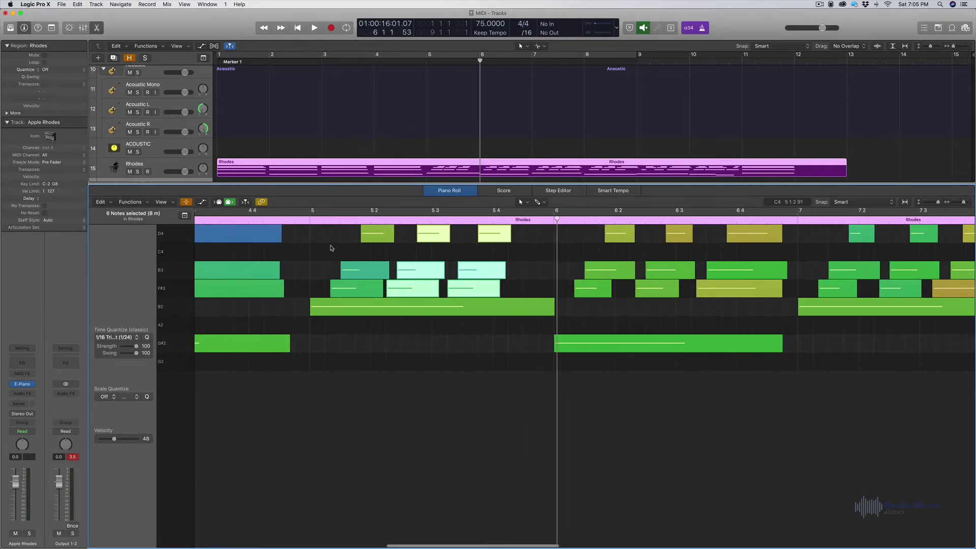
{"action": "scroll", "coordinate": [331, 248], "scroll_direction": "right", "scroll_amount": 3}
Step: Play the Rhodes part from the start of bar 5 through bar 7 to compare its repeating note groups
{"action": "left_click", "coordinate": [242, 219]}
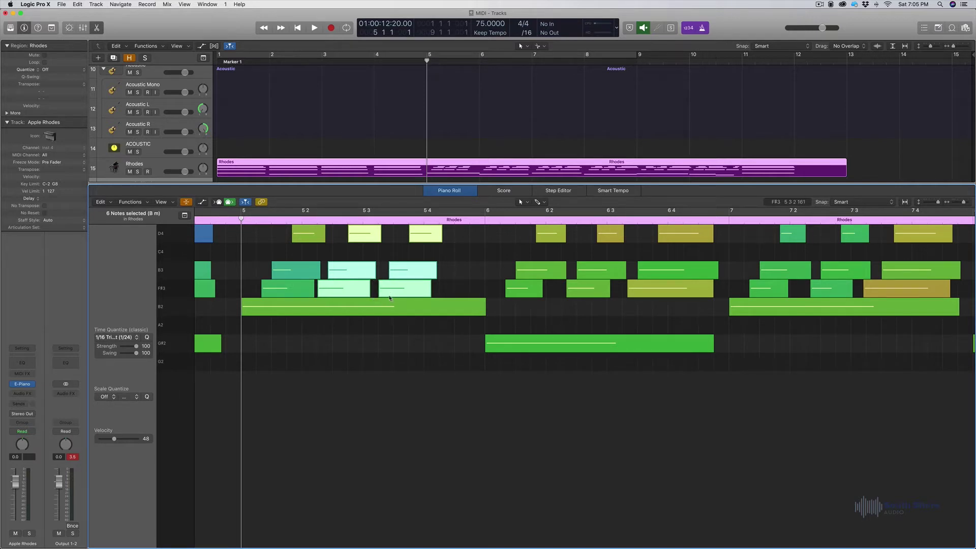
{"action": "scroll", "coordinate": [338, 252], "scroll_direction": "right", "scroll_amount": 2}
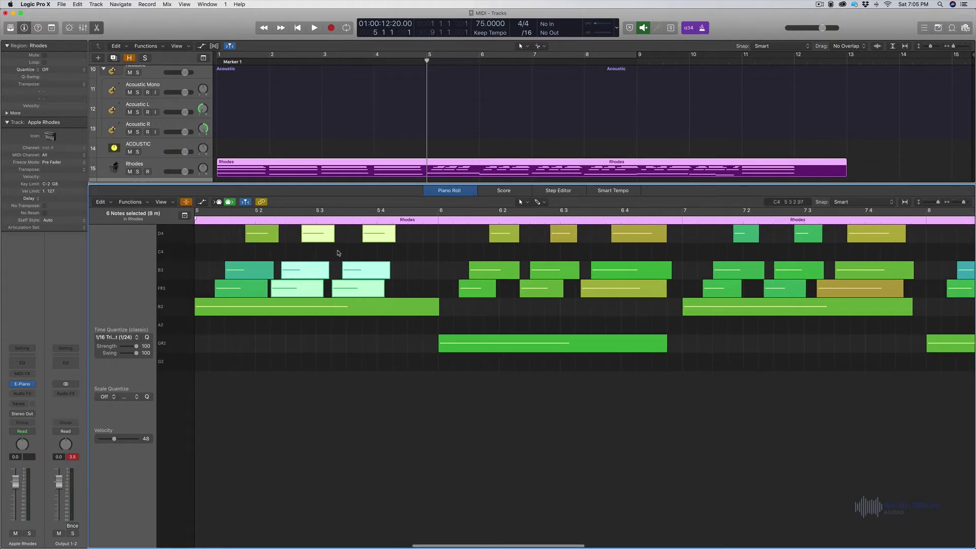
{"action": "scroll", "coordinate": [338, 253], "scroll_direction": "right", "scroll_amount": 4}
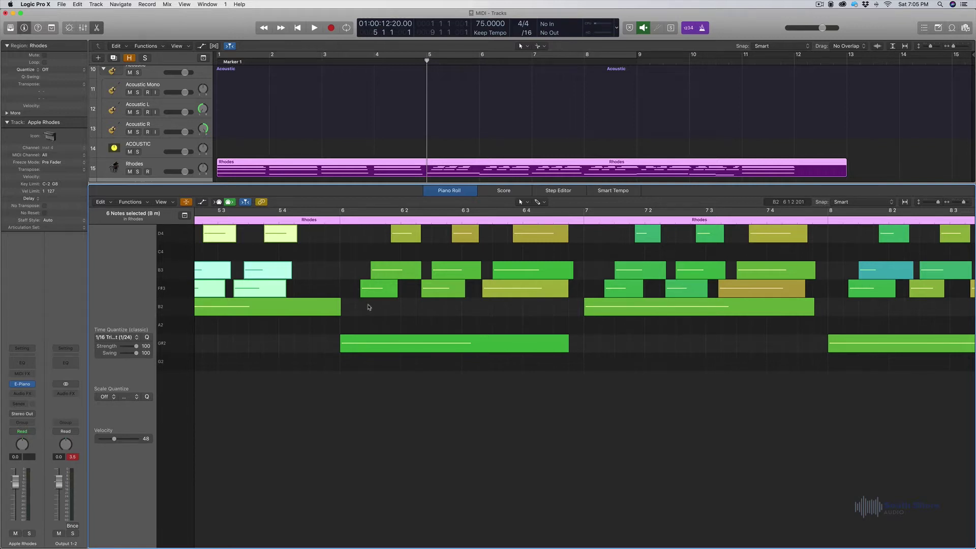
{"action": "scroll", "coordinate": [354, 281], "scroll_direction": "left", "scroll_amount": 5}
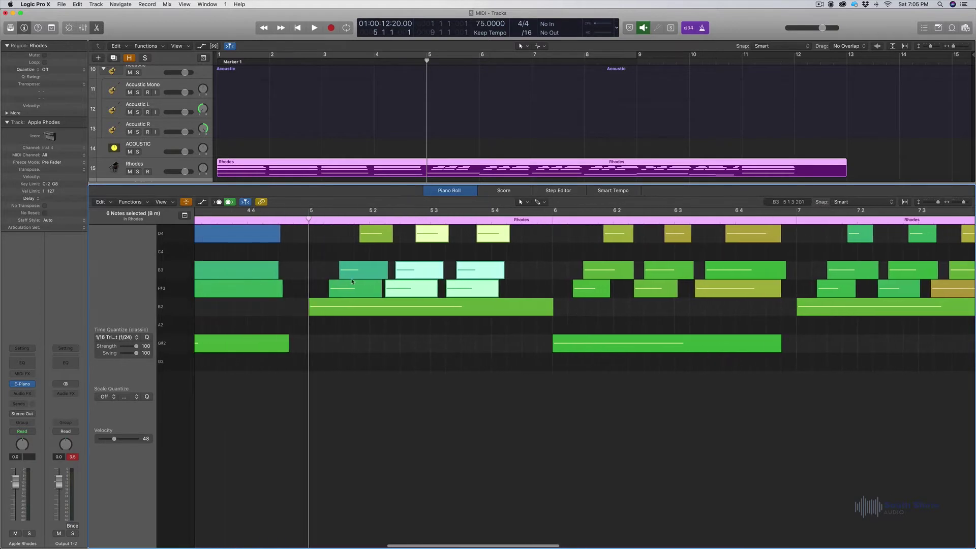
{"action": "mouse_move", "coordinate": [348, 265]}
{"action": "key", "text": "space"}
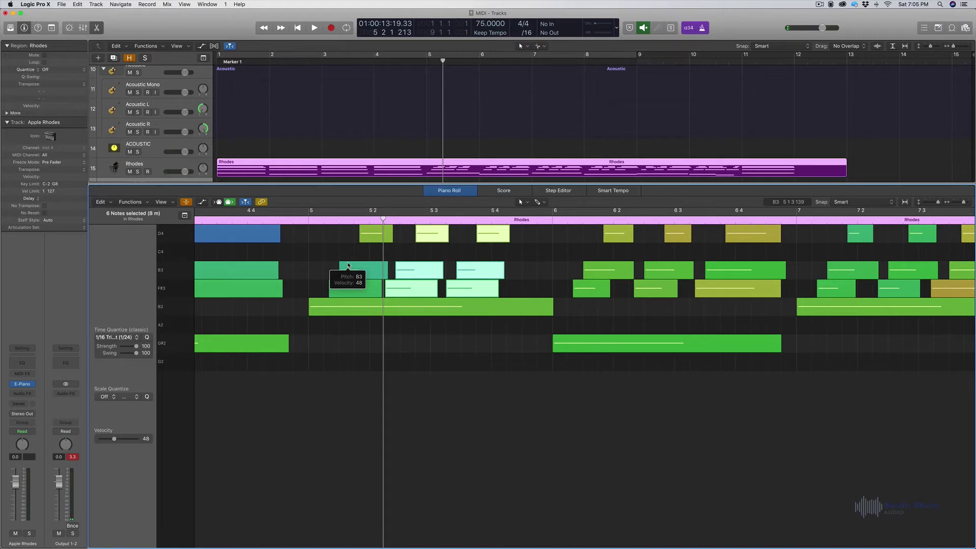
{"action": "key", "text": "space"}
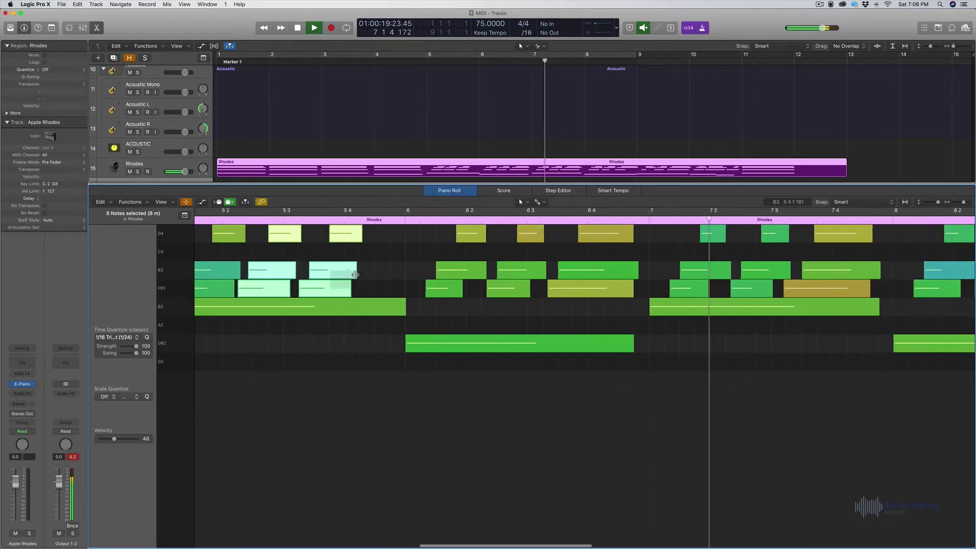
{"action": "key", "text": "space"}
Step: Quantize the nine F#3, B3 and D4 notes of bar 7 to 1/32 Triplet (1/48), leaving out the B2 bass note
{"action": "scroll", "coordinate": [467, 275], "scroll_direction": "right", "scroll_amount": 2}
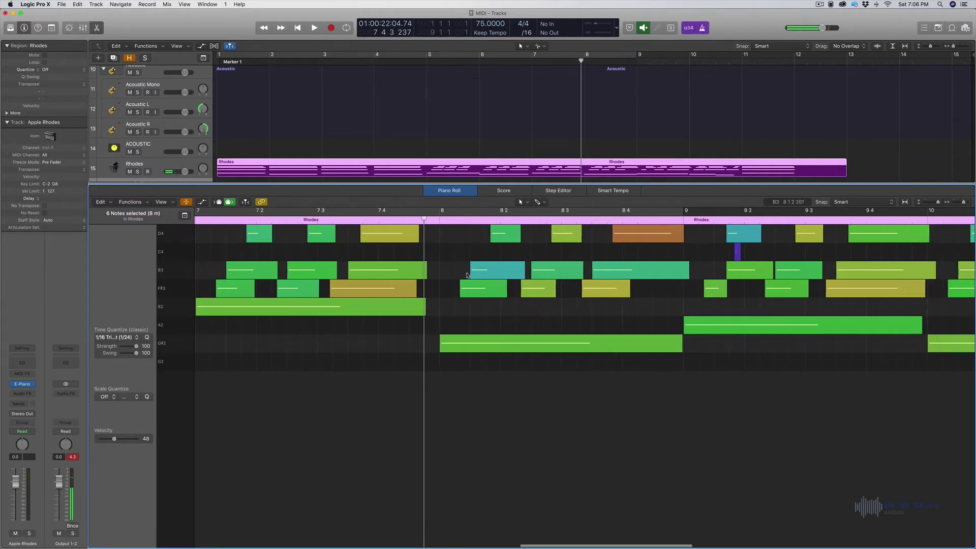
{"action": "scroll", "coordinate": [387, 266], "scroll_direction": "left", "scroll_amount": 3}
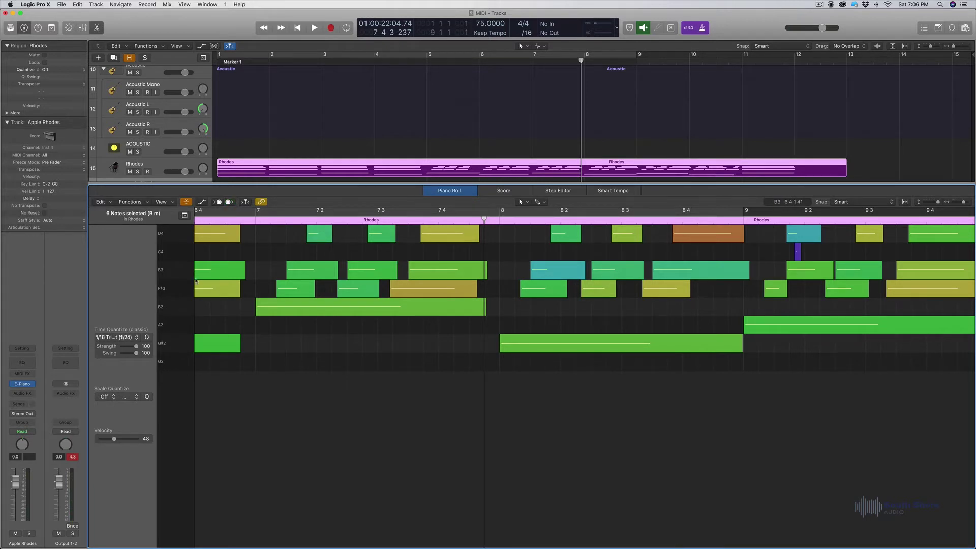
{"action": "left_click", "coordinate": [139, 337]}
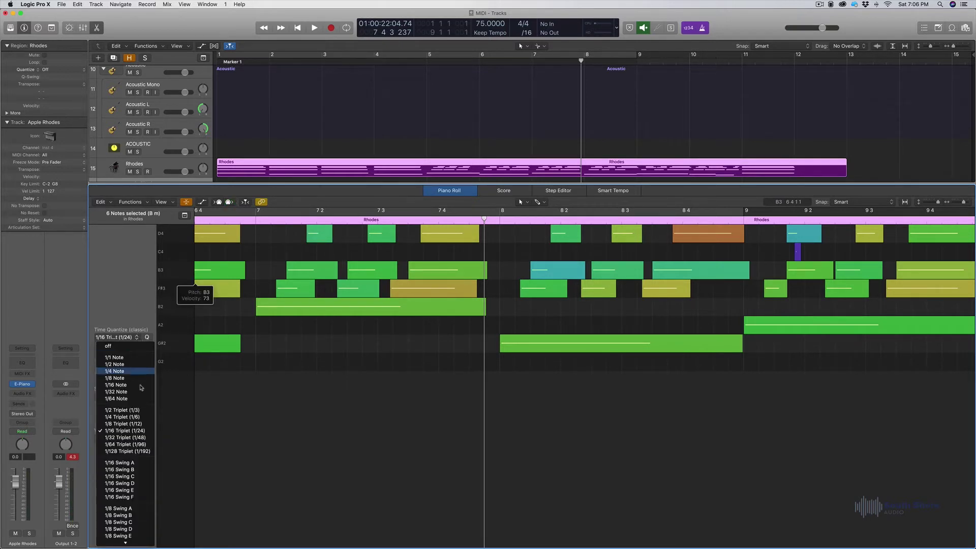
{"action": "left_click", "coordinate": [256, 411]}
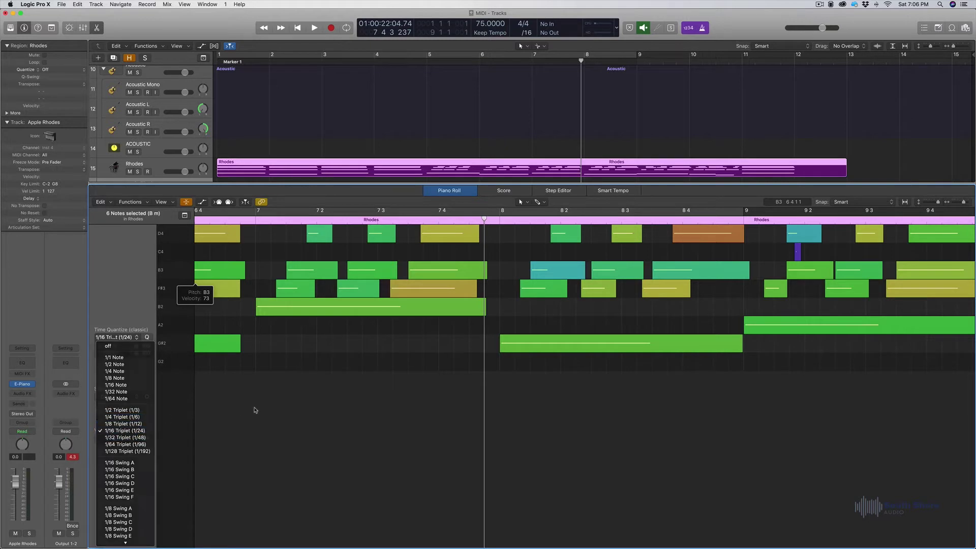
{"action": "key", "text": "super+Left"}
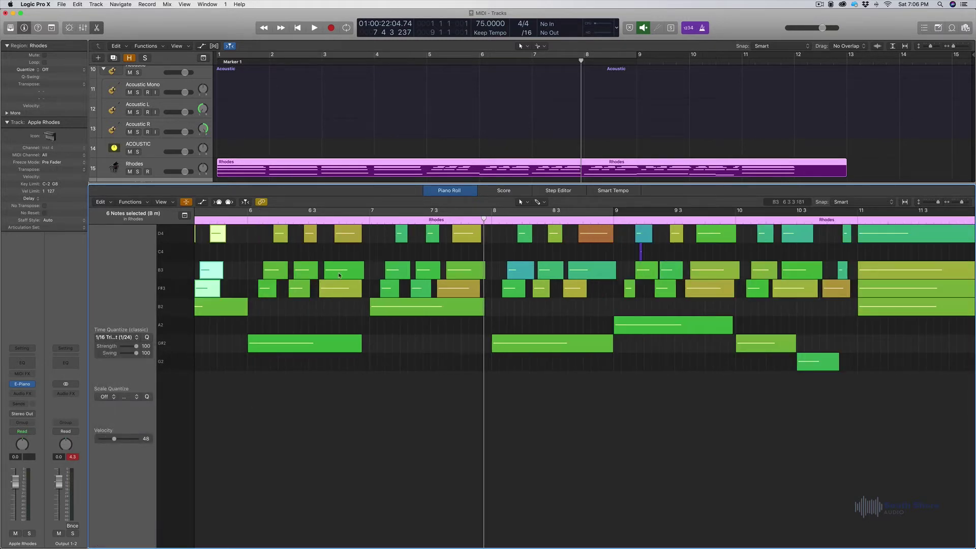
{"action": "left_click_drag", "start_coordinate": [383, 227], "coordinate": [484, 296]}
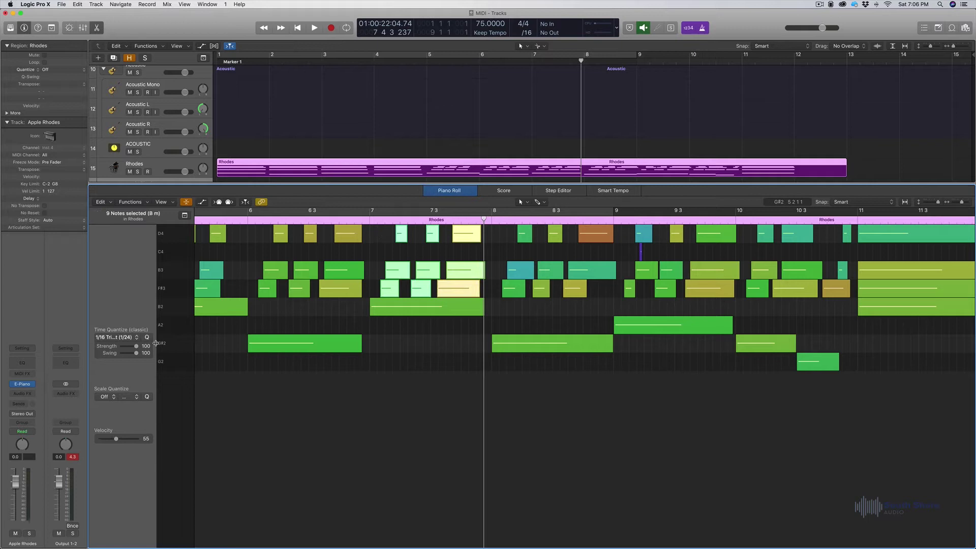
{"action": "left_click", "coordinate": [127, 338]}
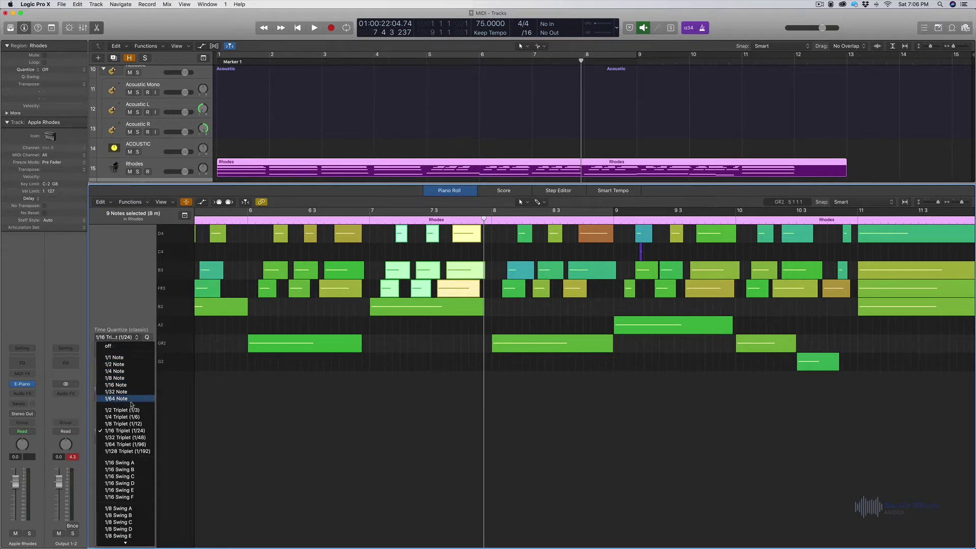
{"action": "left_click", "coordinate": [130, 437]}
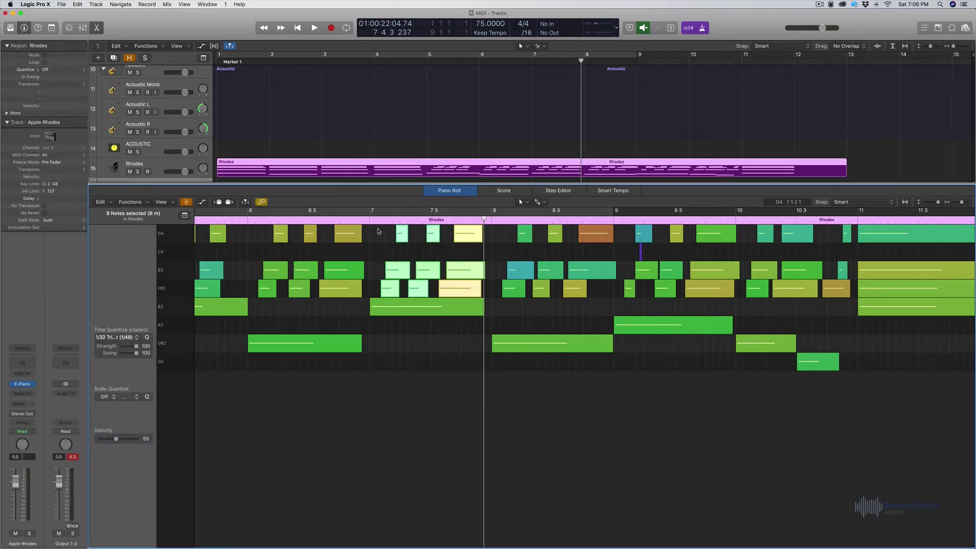
Step: Play from the start of bar 7 to hear the notes with the 1/32 Triplet quantize
{"action": "left_click", "coordinate": [368, 219]}
{"action": "key", "text": "space"}
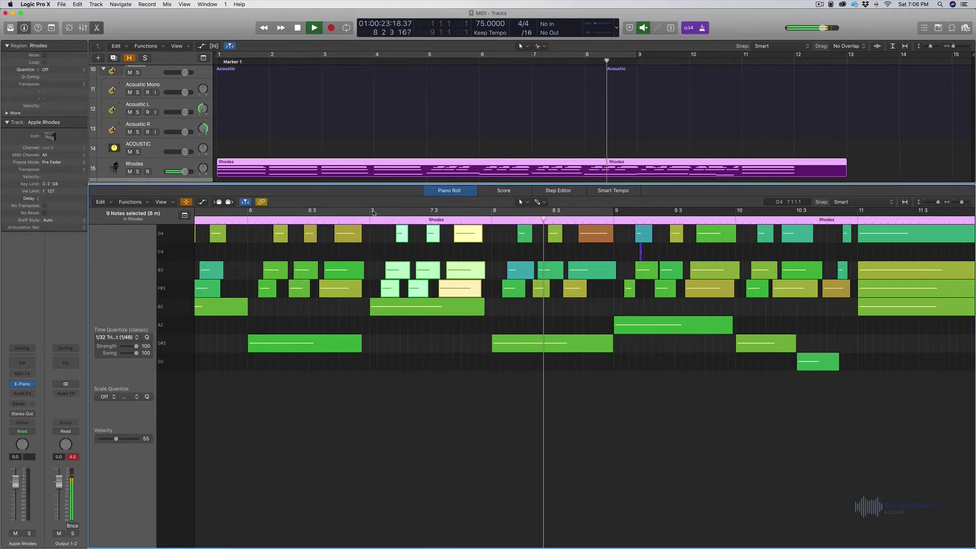
{"action": "key", "text": "space"}
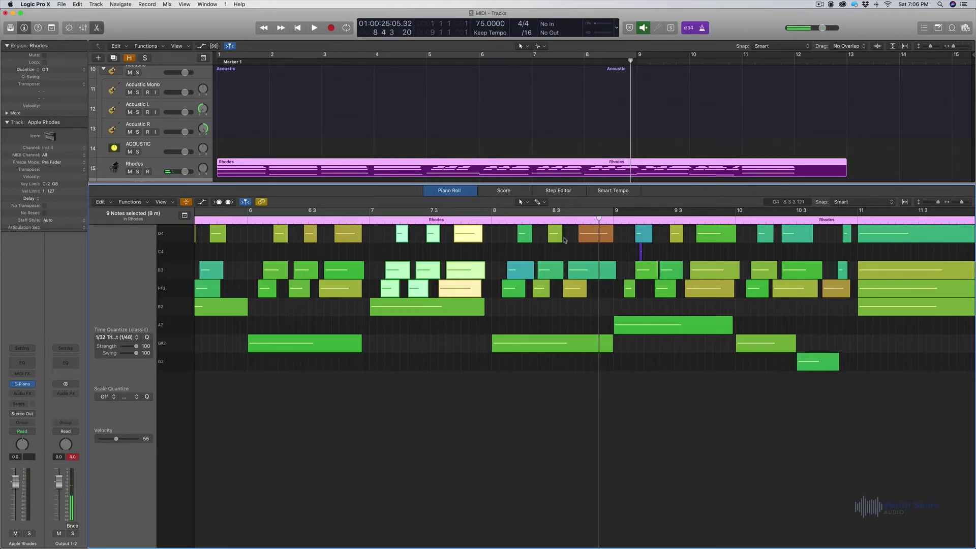
Step: Open the Time Quantize choices for the nine selected notes of bar 7
{"action": "left_click", "coordinate": [130, 338]}
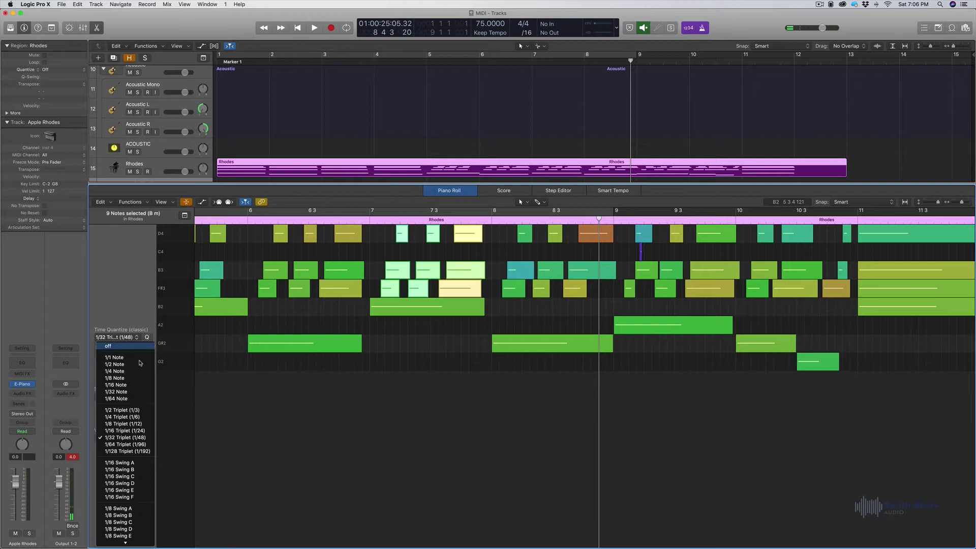
Step: Quantize the nine selected upper notes in bar 7 to 1/64 Triplet (1/96) and play back from bar 7
{"action": "left_click", "coordinate": [125, 444]}
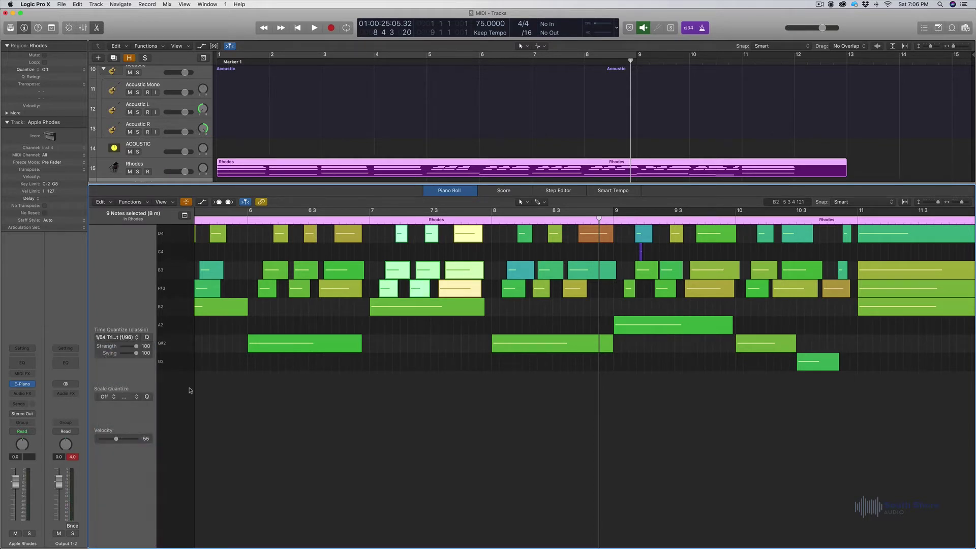
{"action": "left_click", "coordinate": [368, 220]}
{"action": "key", "text": "space"}
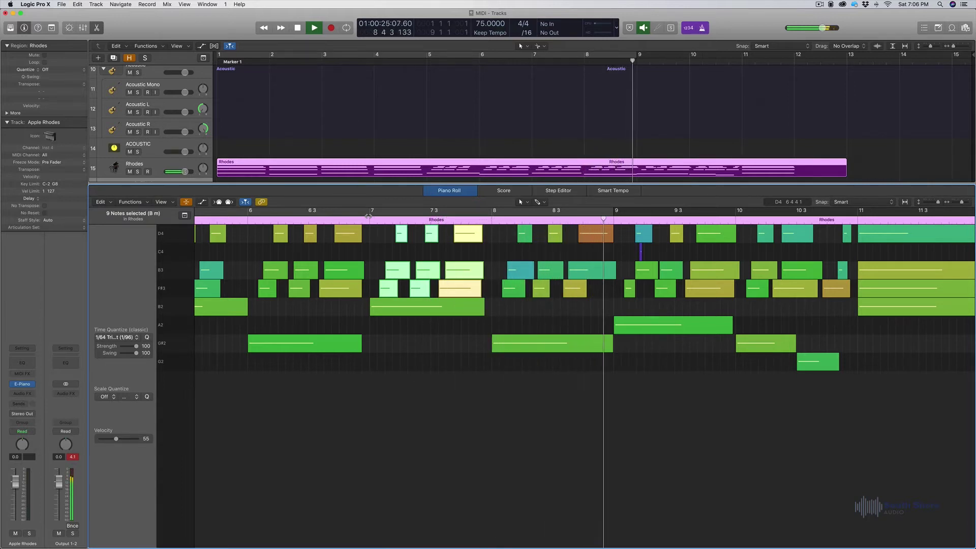
{"action": "key", "text": "space"}
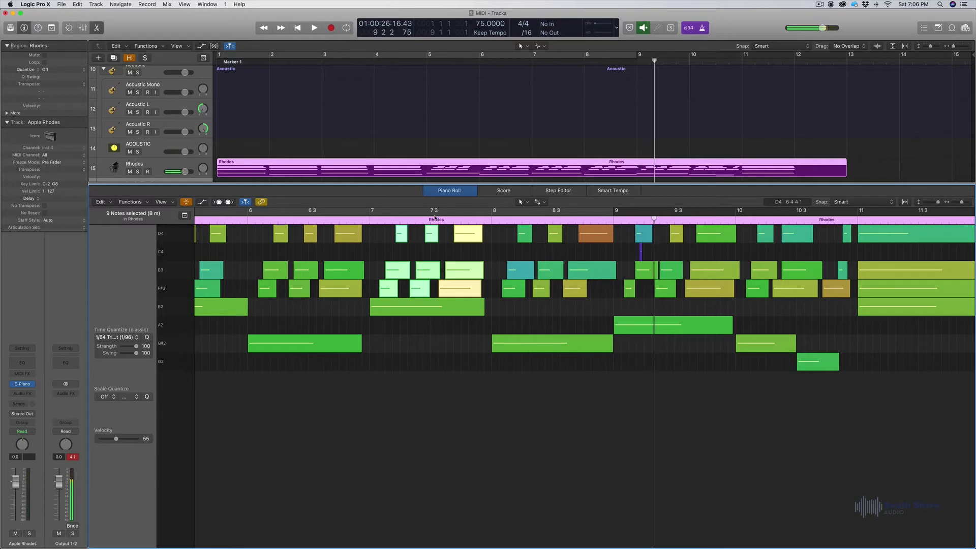
Step: Delete the very short stray C4 note near the start of bar 9 and play the part from bar 9
{"action": "left_click", "coordinate": [640, 257]}
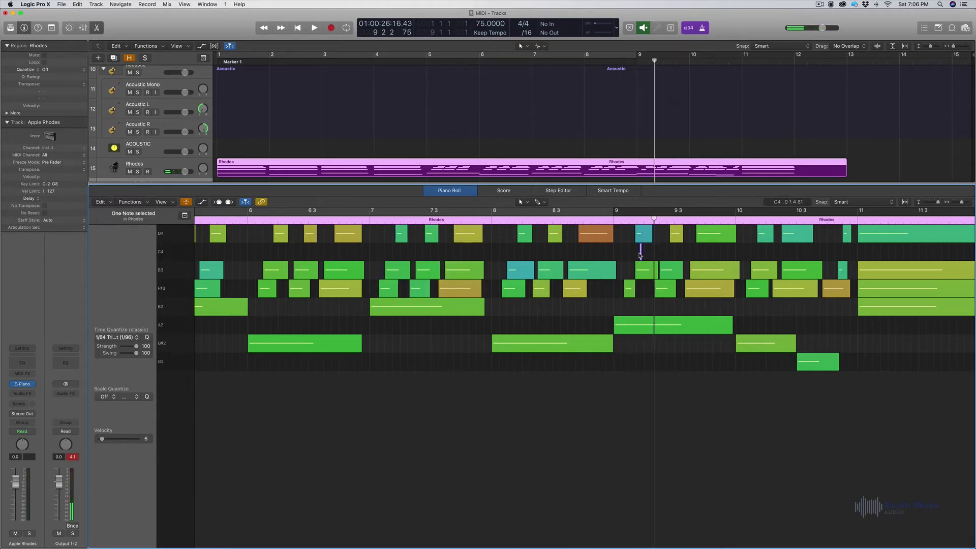
{"action": "scroll", "coordinate": [608, 220], "scroll_direction": "right", "scroll_amount": 2}
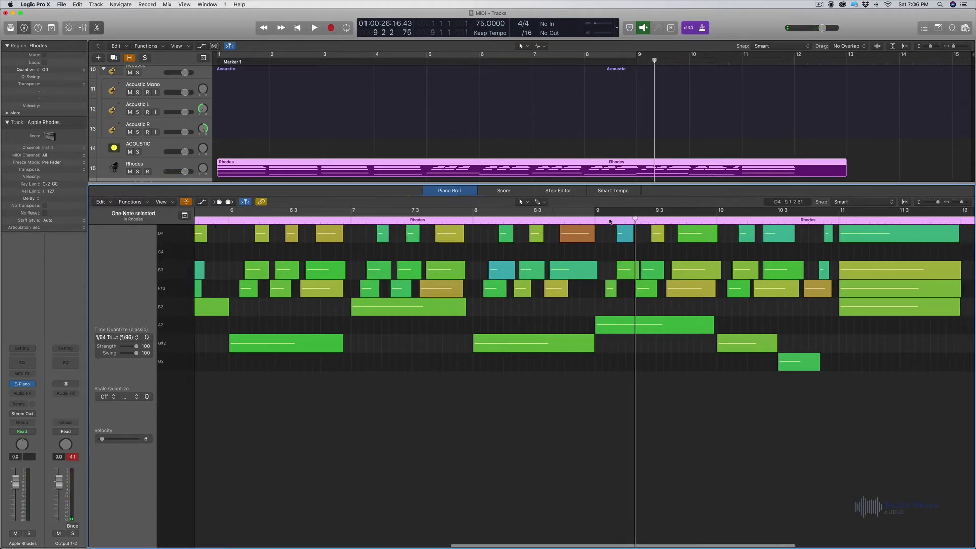
{"action": "left_click", "coordinate": [586, 218]}
{"action": "key", "text": "space"}
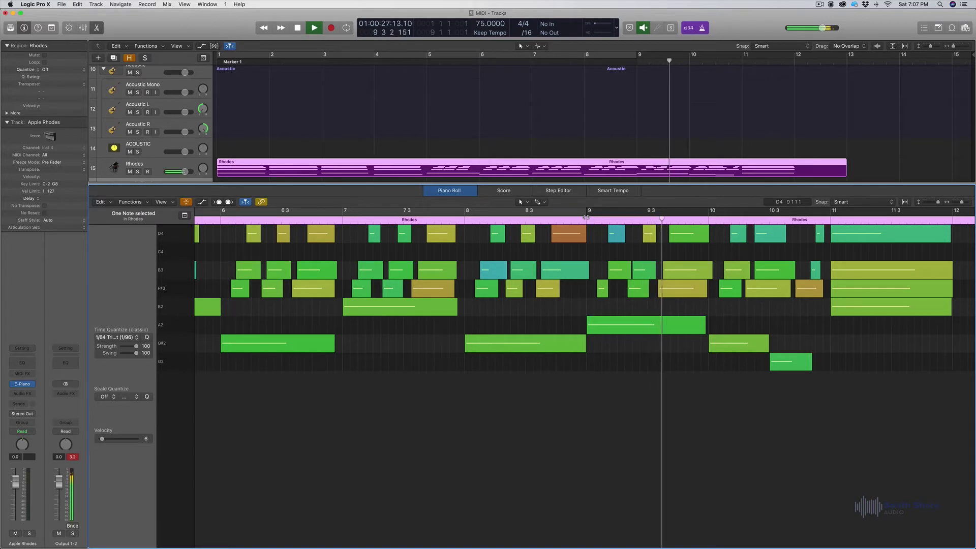
{"action": "scroll", "coordinate": [582, 284], "scroll_direction": "right", "scroll_amount": 5}
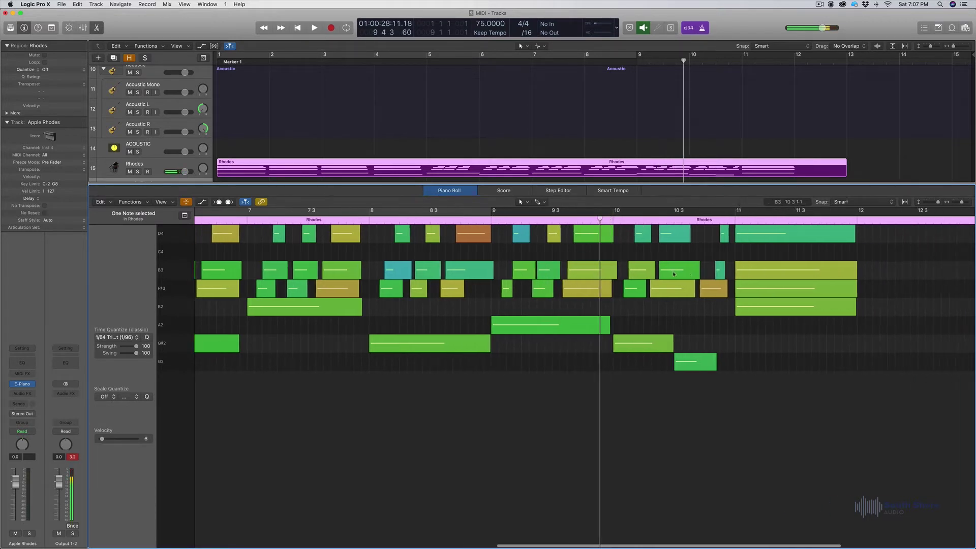
Step: Replace the nine upper notes in bar 9 with a copy of bar 8's nine upper notes and play from bar 8
{"action": "left_click_drag", "start_coordinate": [586, 308], "coordinate": [491, 239]}
{"action": "key", "text": "Delete"}
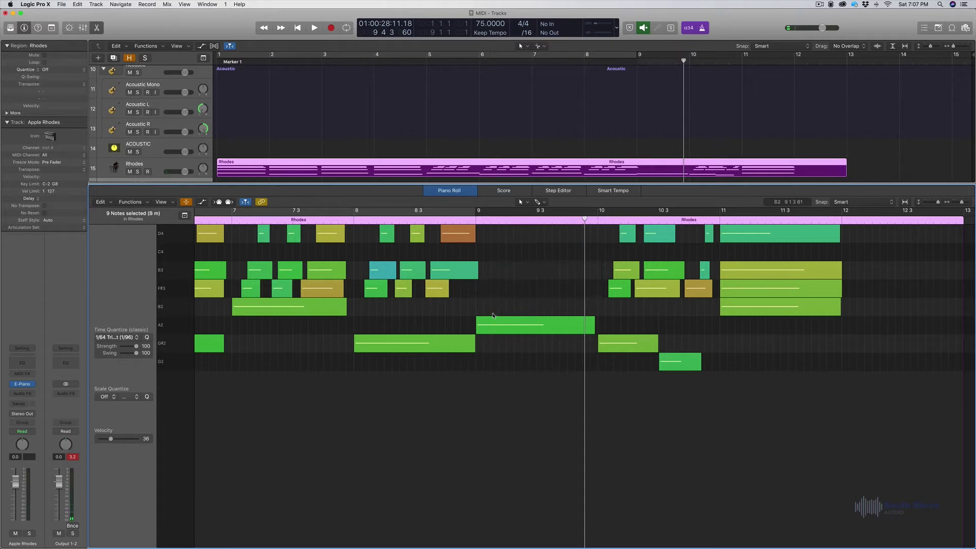
{"action": "left_click", "coordinate": [478, 278]}
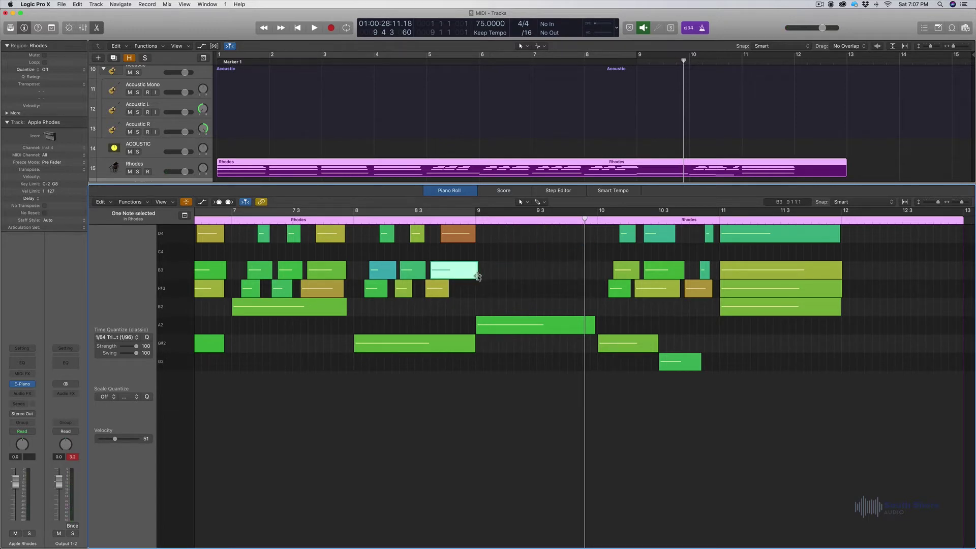
{"action": "left_click_drag", "start_coordinate": [463, 309], "coordinate": [372, 233]}
{"action": "left_click", "coordinate": [474, 218]}
{"action": "key", "text": "super+v"}
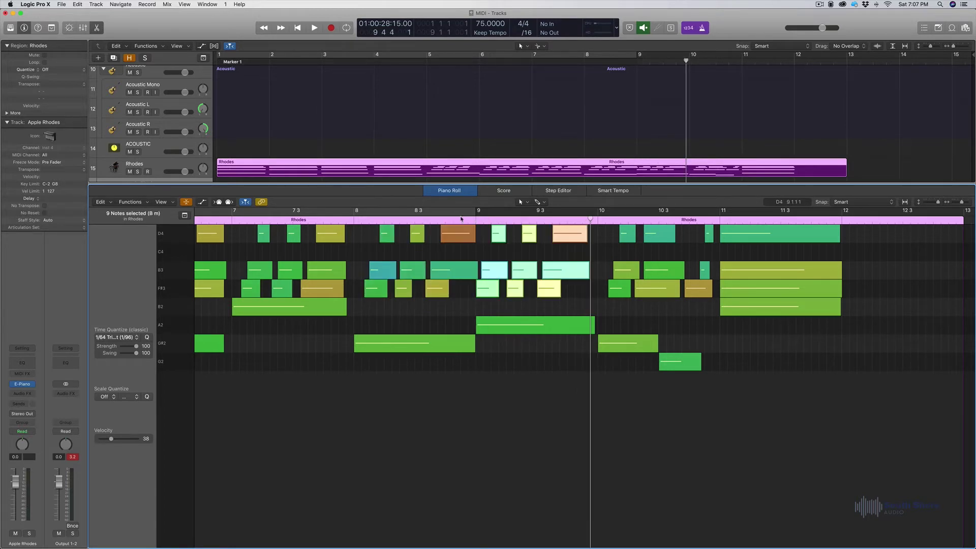
{"action": "left_click", "coordinate": [354, 219]}
{"action": "key", "text": "space"}
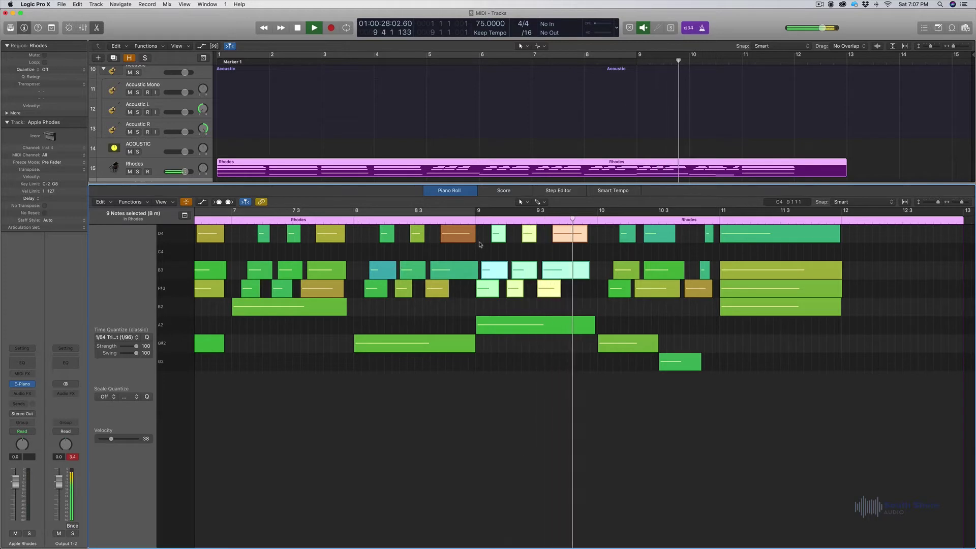
{"action": "key", "text": "space"}
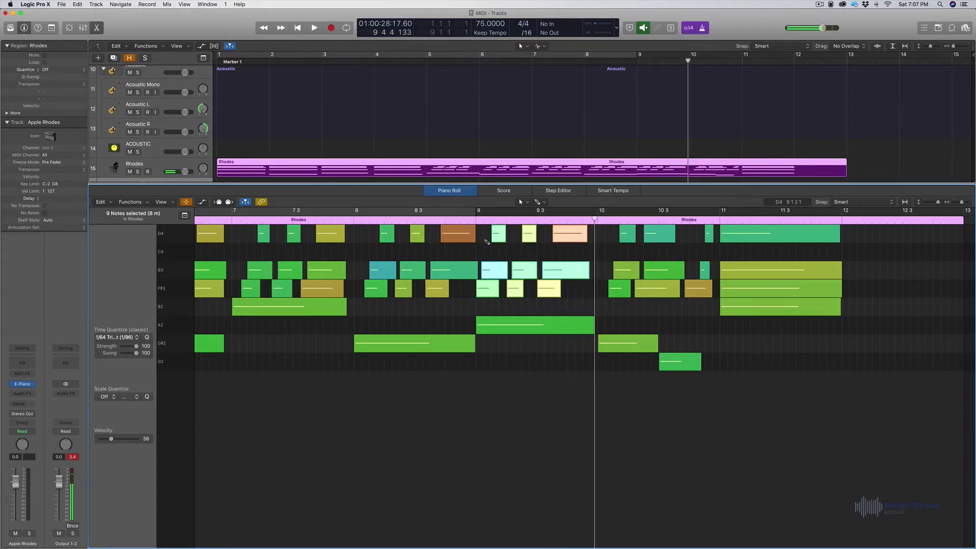
Step: Shift the nine pasted notes in bar 9 slightly later in time and play back from bar 9
{"action": "key", "text": "super+Right"}
{"action": "key", "text": "super+Right"}
{"action": "scroll", "coordinate": [450, 268], "scroll_direction": "left", "scroll_amount": 1}
{"action": "scroll", "coordinate": [441, 275], "scroll_direction": "left", "scroll_amount": 3}
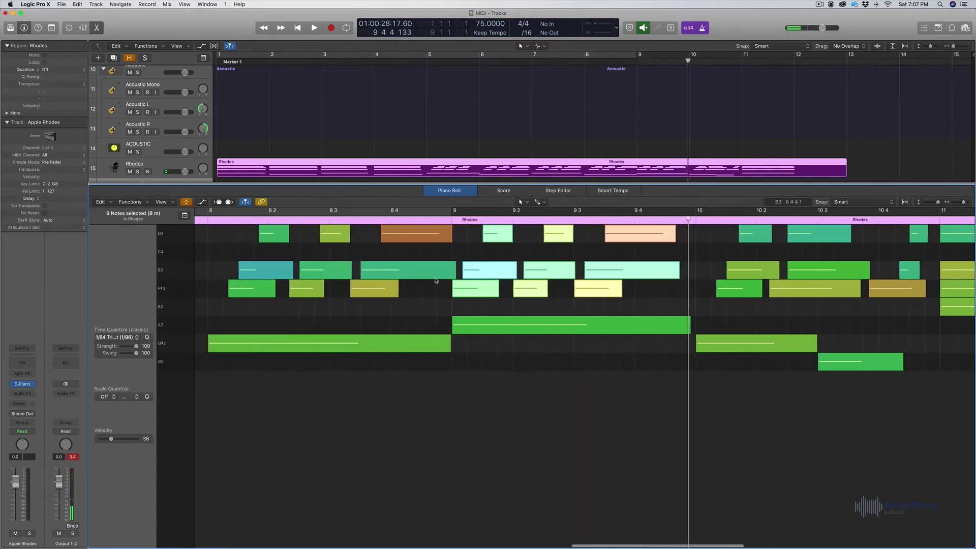
{"action": "left_click_drag", "start_coordinate": [471, 296], "coordinate": [492, 294]}
{"action": "left_click", "coordinate": [464, 218]}
{"action": "key", "text": "space"}
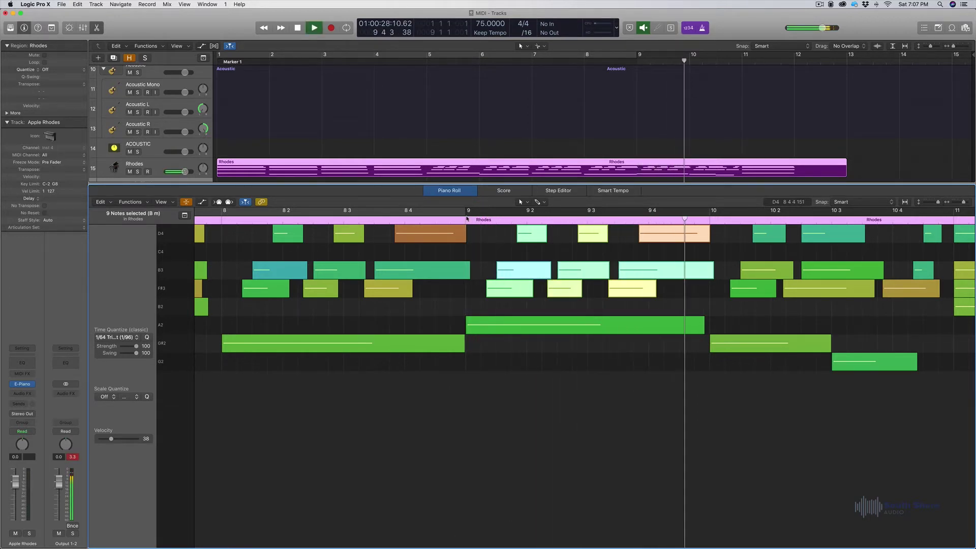
{"action": "scroll", "coordinate": [483, 288], "scroll_direction": "right", "scroll_amount": 2}
{"action": "scroll", "coordinate": [483, 288], "scroll_direction": "right", "scroll_amount": 5}
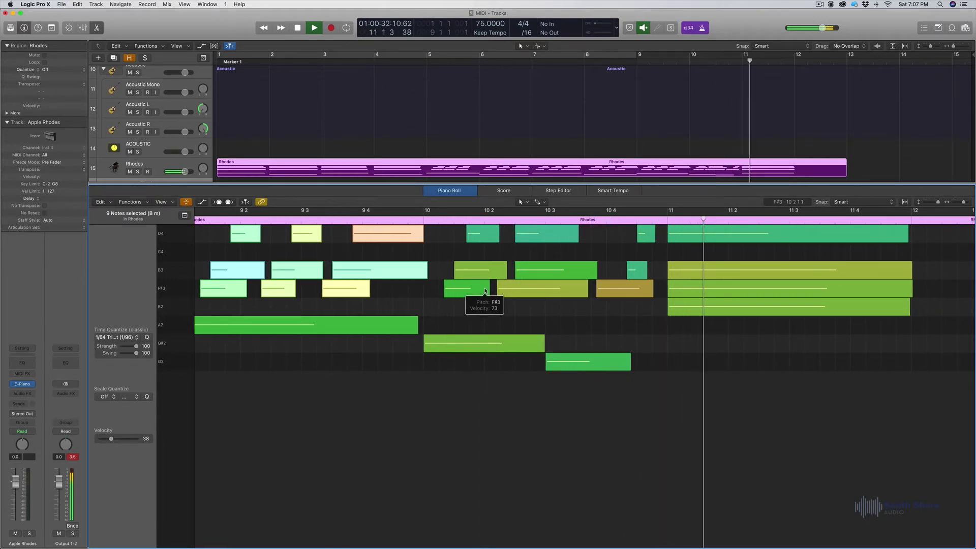
{"action": "key", "text": "space"}
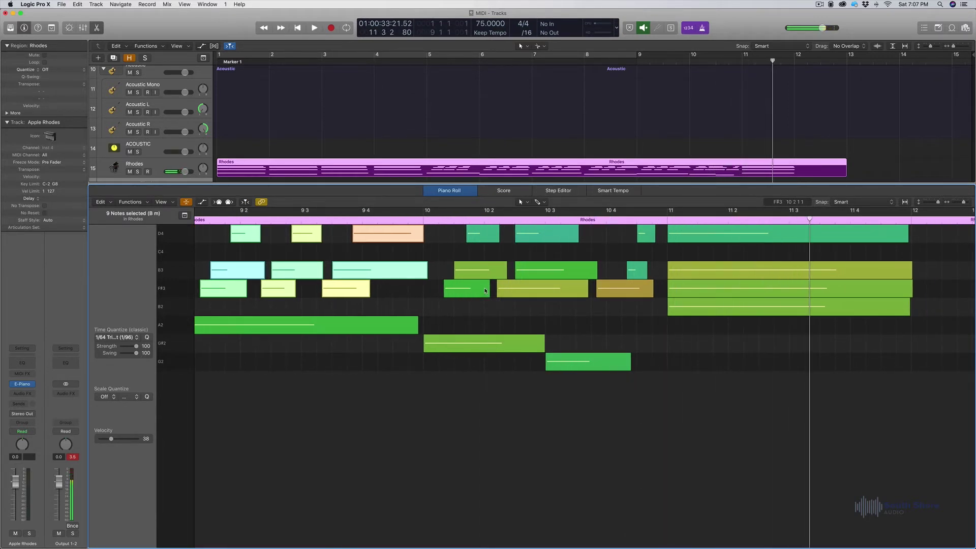
Step: View the entire Rhodes region in the Piano Roll and examine the velocity colours of its notes
{"action": "key", "text": "super+Left"}
{"action": "key", "text": "super+Left"}
{"action": "key", "text": "super+Left"}
{"action": "key", "text": "super+Left"}
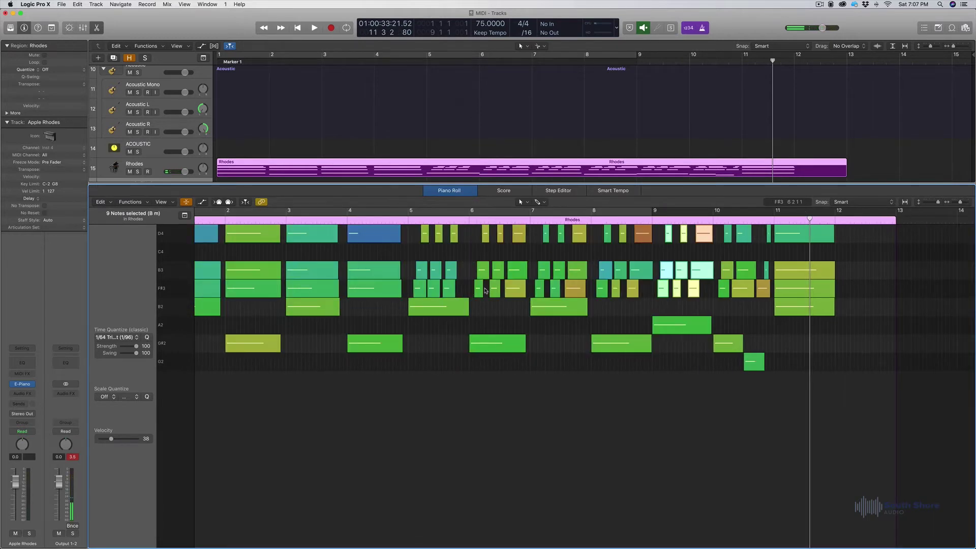
{"action": "scroll", "coordinate": [397, 280], "scroll_direction": "left", "scroll_amount": 3}
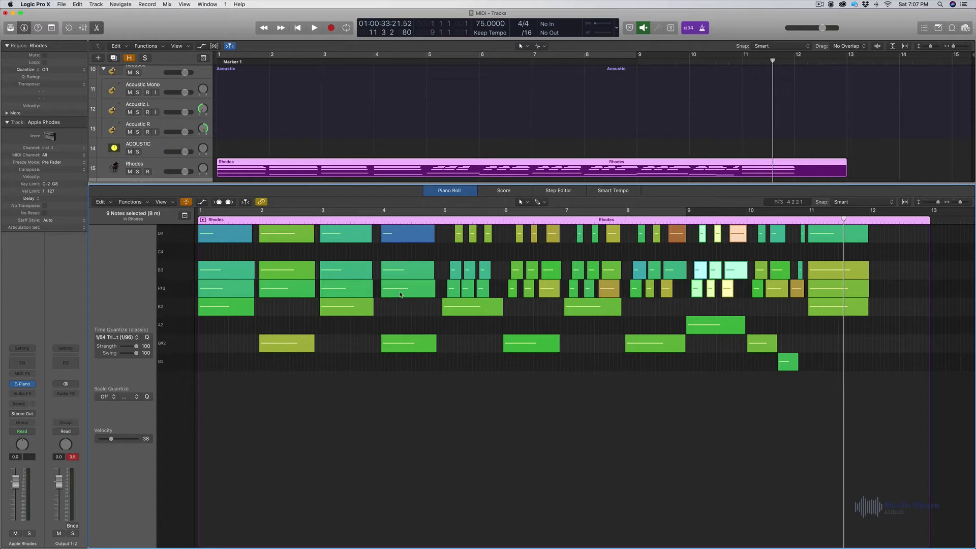
{"action": "scroll", "coordinate": [400, 293], "scroll_direction": "left", "scroll_amount": 1}
{"action": "scroll", "coordinate": [344, 252], "scroll_direction": "left", "scroll_amount": 1}
{"action": "scroll", "coordinate": [345, 251], "scroll_direction": "right", "scroll_amount": 1}
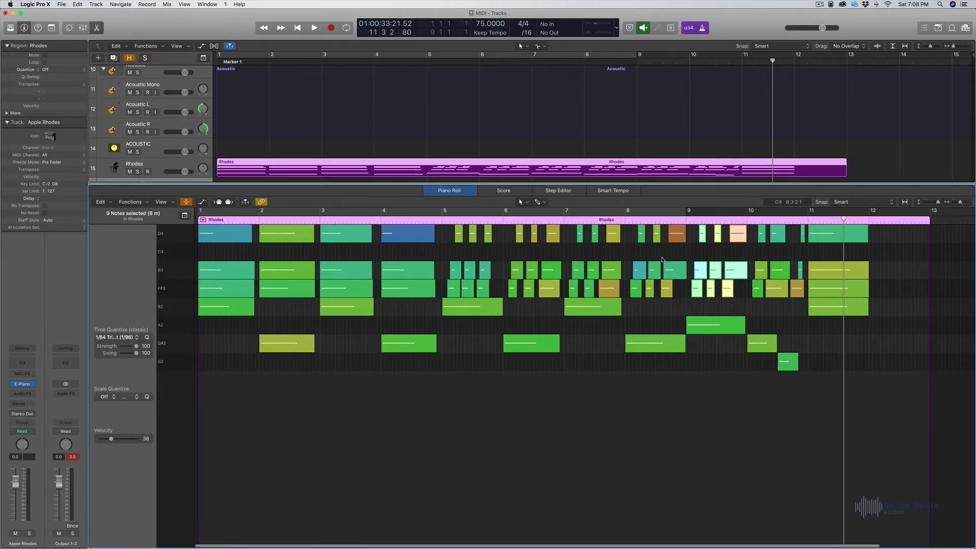
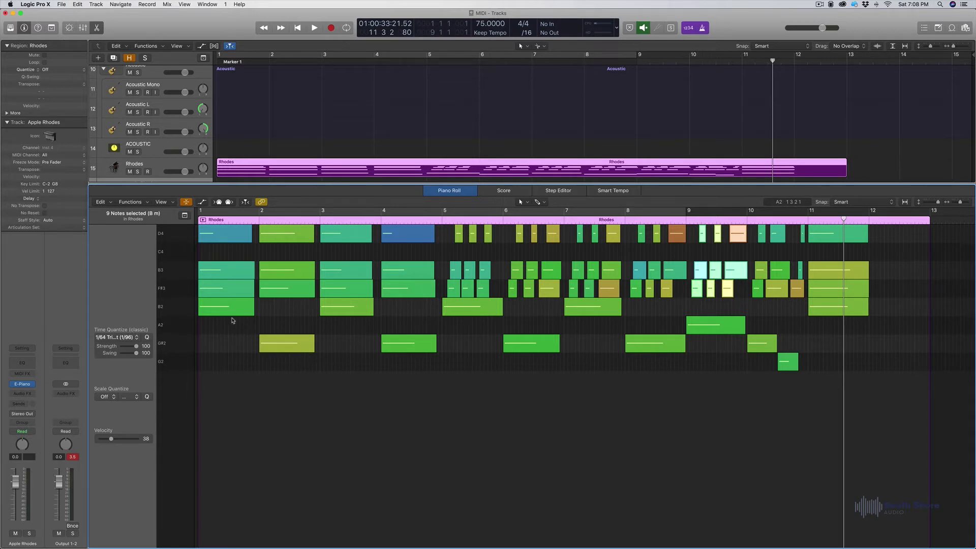
Step: Check the velocities of the G#2 note in bar 2, the D4 note in bar 4 and the D4 note in bar 1
{"action": "left_click", "coordinate": [323, 376]}
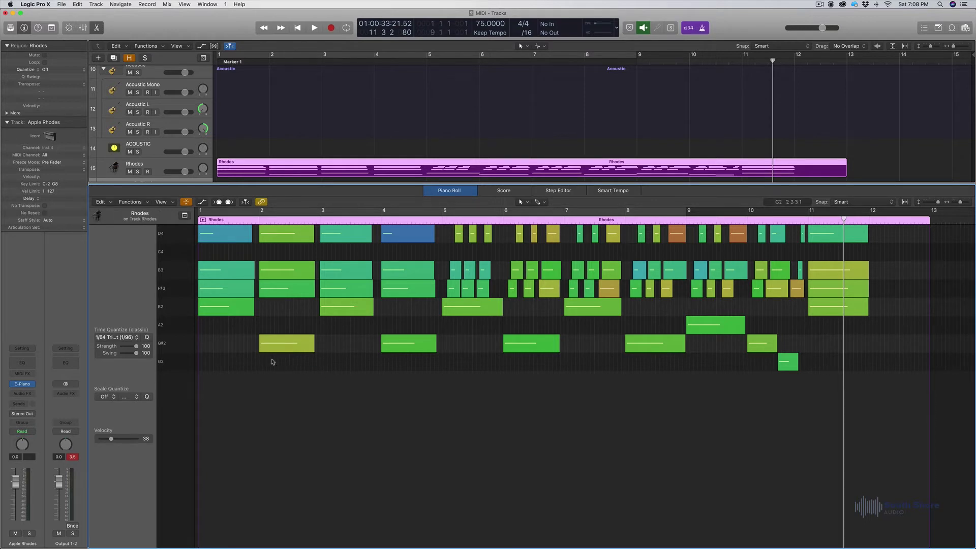
{"action": "key", "text": "super+Right"}
{"action": "key", "text": "super+Right"}
{"action": "scroll", "coordinate": [220, 334], "scroll_direction": "left", "scroll_amount": 3}
{"action": "scroll", "coordinate": [221, 333], "scroll_direction": "left", "scroll_amount": 5}
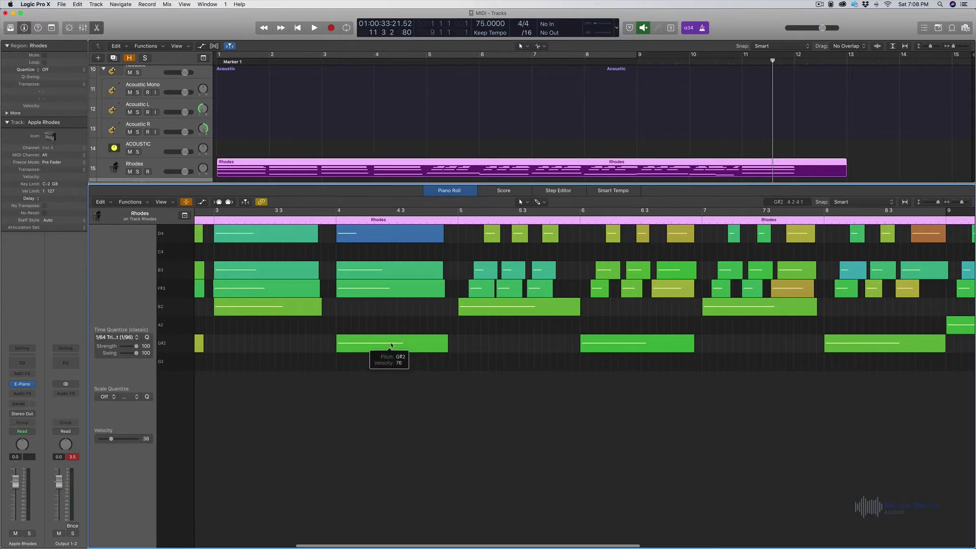
{"action": "scroll", "coordinate": [337, 344], "scroll_direction": "left", "scroll_amount": 3}
{"action": "scroll", "coordinate": [305, 318], "scroll_direction": "left", "scroll_amount": 3}
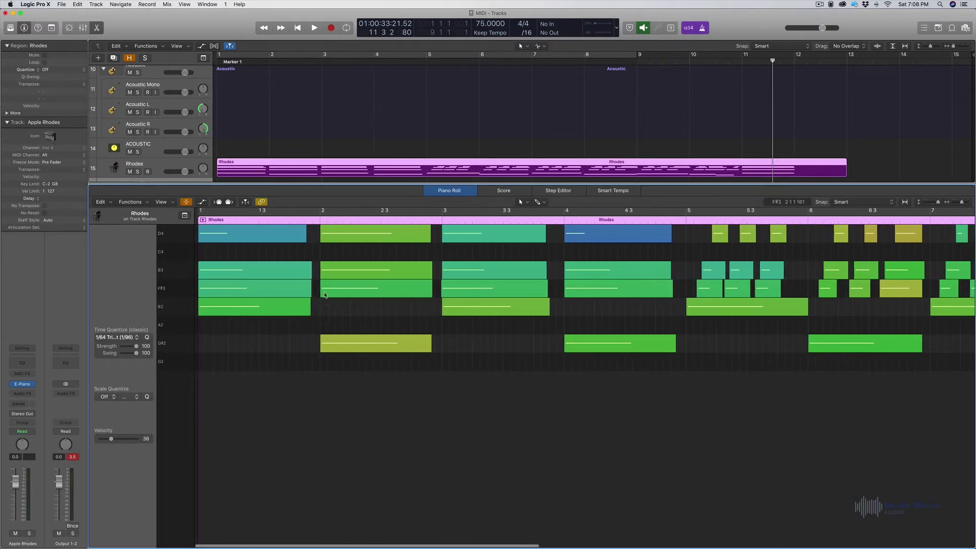
{"action": "left_click", "coordinate": [381, 346]}
{"action": "scroll", "coordinate": [623, 246], "scroll_direction": "right", "scroll_amount": 2}
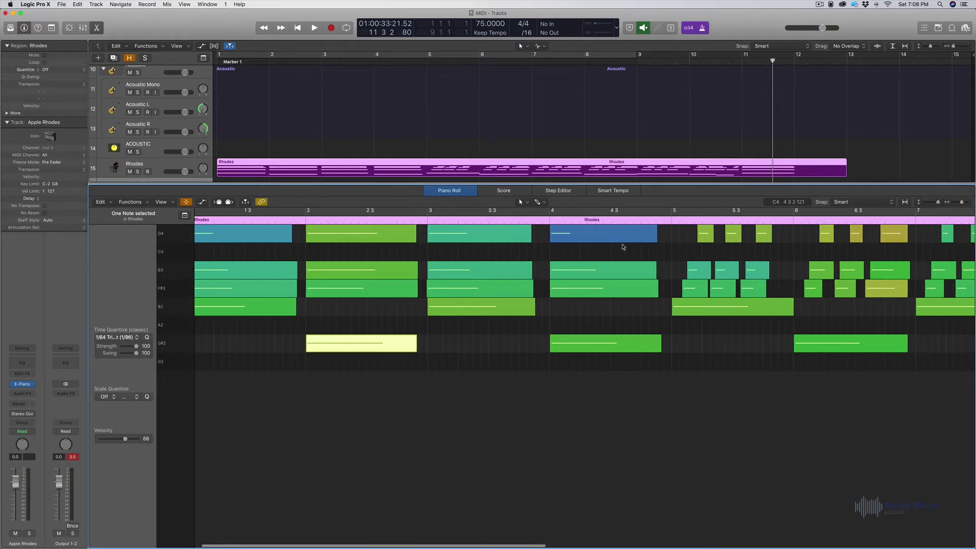
{"action": "left_click", "coordinate": [573, 236]}
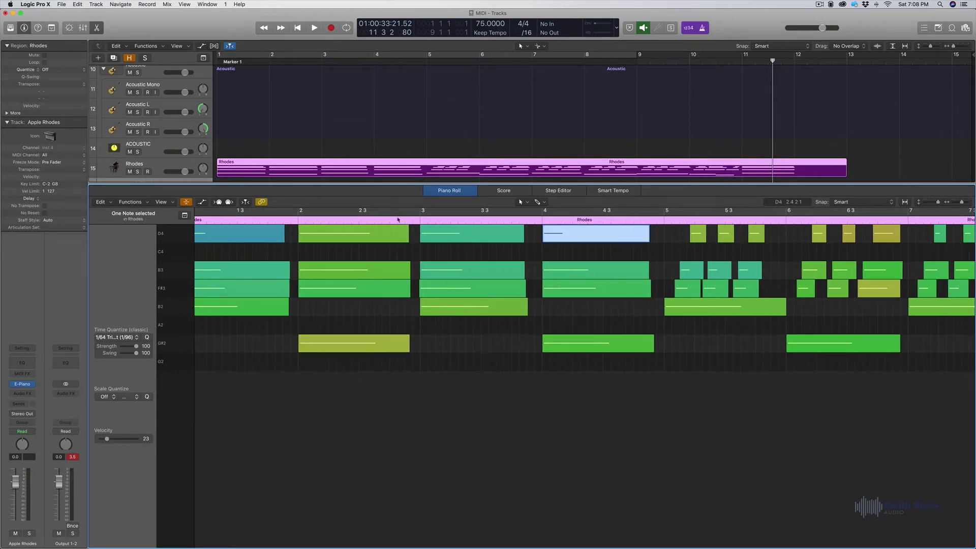
{"action": "scroll", "coordinate": [308, 238], "scroll_direction": "left", "scroll_amount": 2}
{"action": "left_click", "coordinate": [266, 234]}
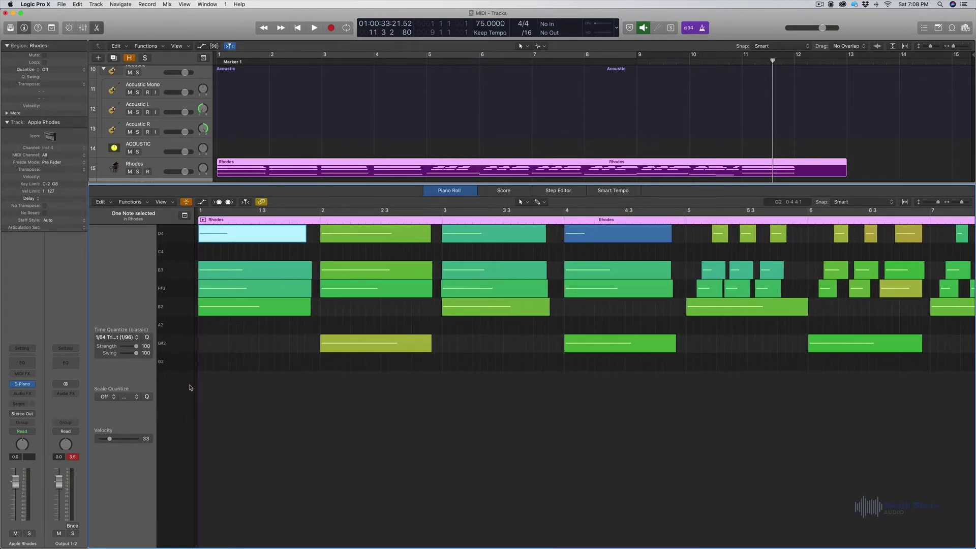
Step: Set the velocity of the D4 note in bar 1 to 127
{"action": "left_click", "coordinate": [247, 331]}
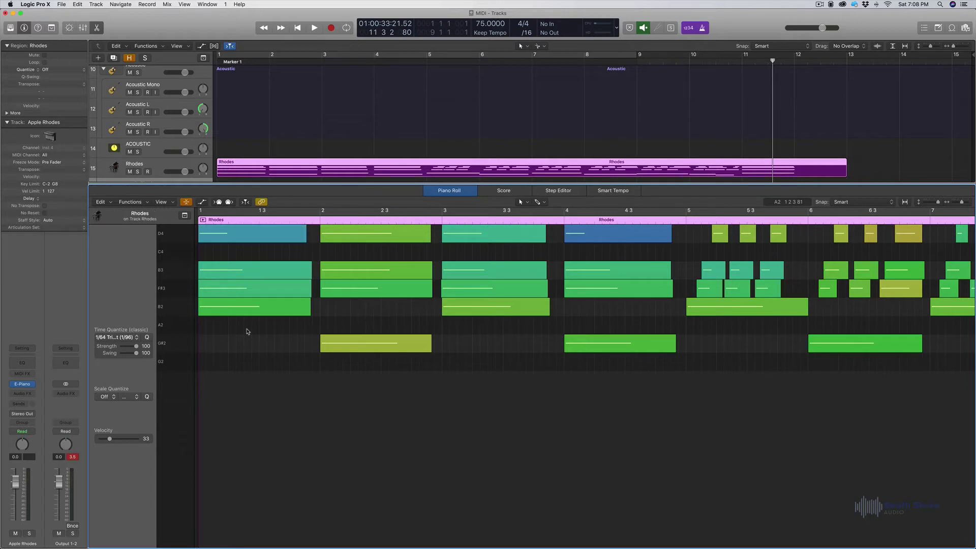
{"action": "left_click_drag", "start_coordinate": [246, 329], "coordinate": [220, 250]}
{"action": "left_click", "coordinate": [220, 250]}
{"action": "left_click", "coordinate": [227, 241]}
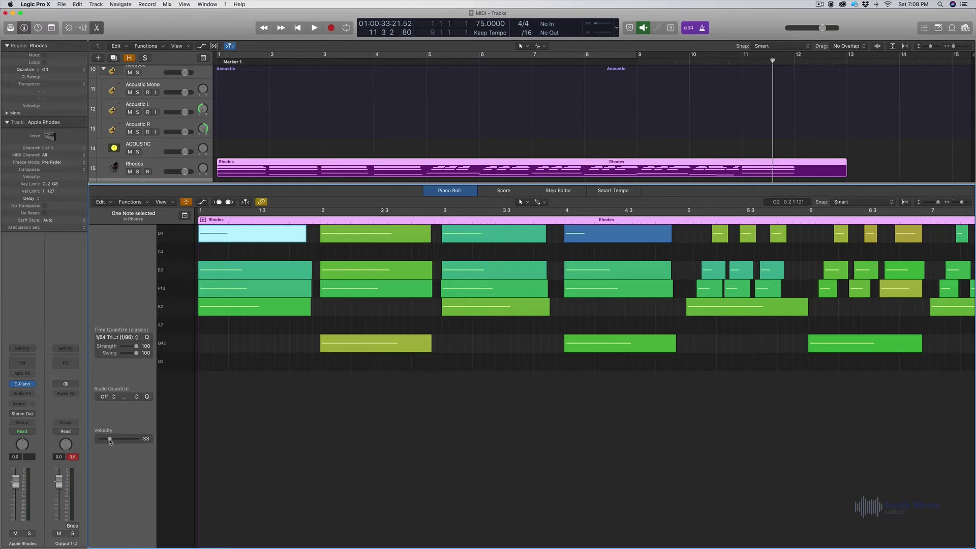
{"action": "left_click_drag", "start_coordinate": [109, 440], "coordinate": [141, 439]}
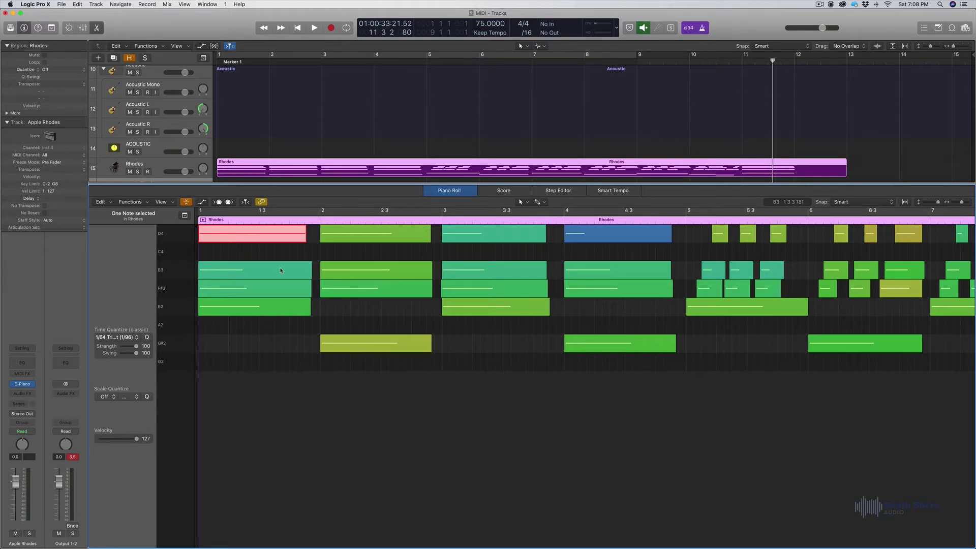
Step: Play the Rhodes part from the start of the project to hear the D4 note against its chord
{"action": "key", "text": "Return"}
{"action": "mouse_move", "coordinate": [281, 270]}
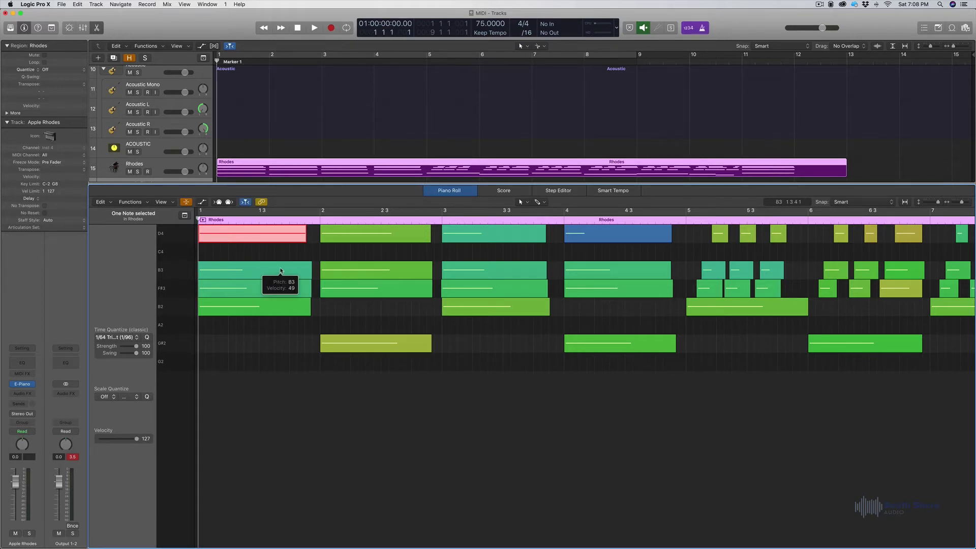
{"action": "key", "text": "space"}
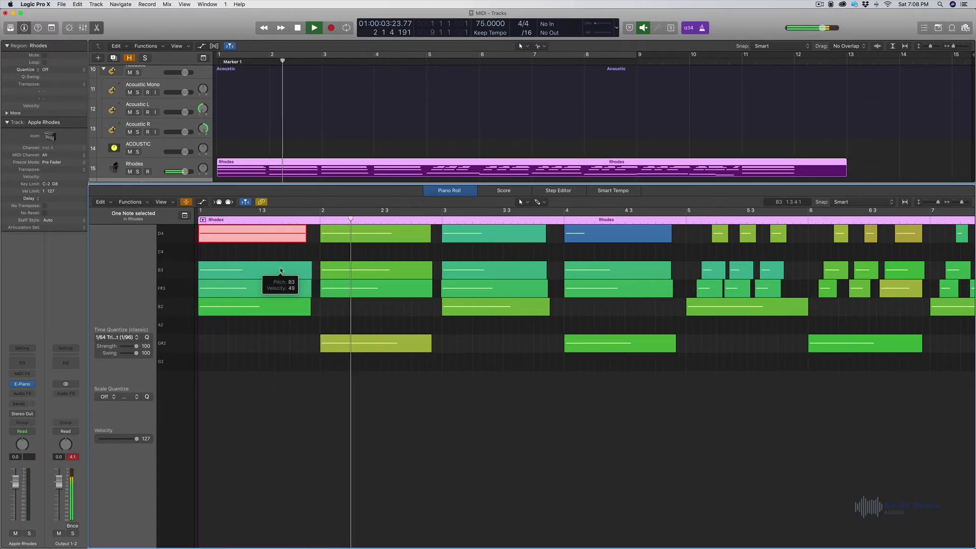
{"action": "key", "text": "space"}
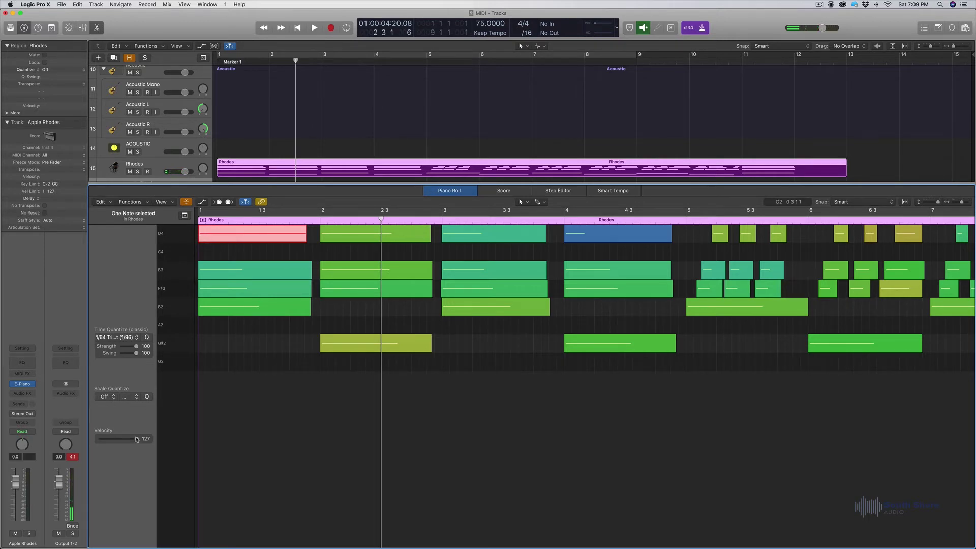
Step: Lower the velocity of the D4 note in bar 1 to 35
{"action": "left_click_drag", "start_coordinate": [137, 440], "coordinate": [120, 442]}
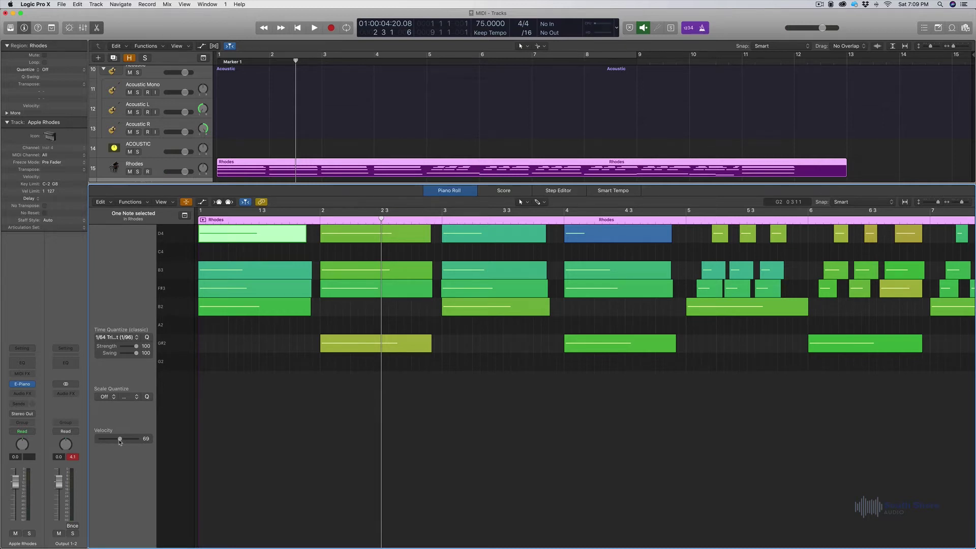
{"action": "left_click_drag", "start_coordinate": [120, 442], "coordinate": [117, 443]}
{"action": "left_click_drag", "start_coordinate": [117, 440], "coordinate": [112, 445]}
{"action": "mouse_move", "coordinate": [302, 229]}
{"action": "mouse_move", "coordinate": [334, 231]}
Step: Fit the whole Rhodes region in the Piano Roll view and enlarge the Tracks area to reveal the Apple Rhodes and KEYS tracks
{"action": "key", "text": "super+Left"}
{"action": "key", "text": "super+Left"}
{"action": "key", "text": "super+Left"}
{"action": "key", "text": "super+Left"}
{"action": "key", "text": "super+Left"}
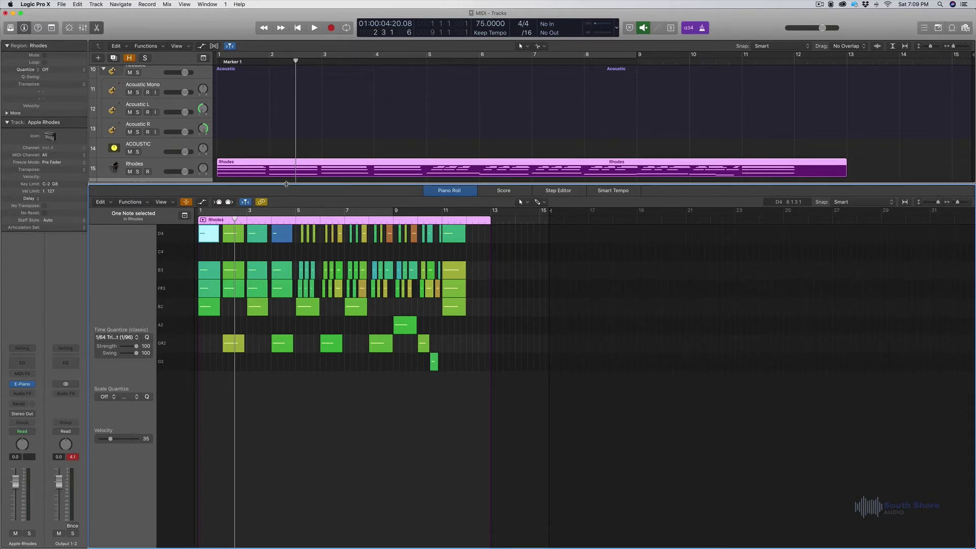
{"action": "left_click_drag", "start_coordinate": [286, 184], "coordinate": [279, 259]}
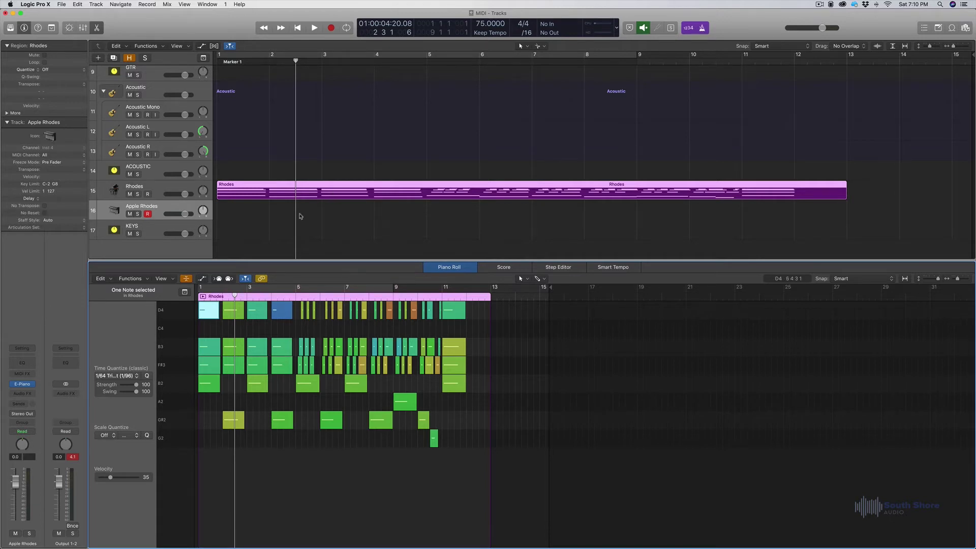
Step: Copy the Rhodes region from the Rhodes track onto the Apple Rhodes track, keeping its start at bar 1
{"action": "left_click", "coordinate": [251, 198]}
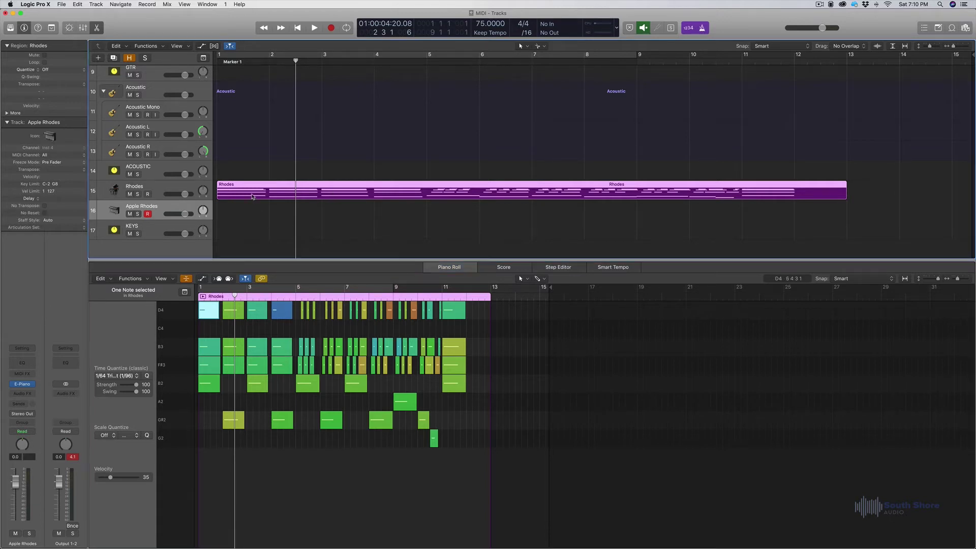
{"action": "left_click", "coordinate": [163, 189]}
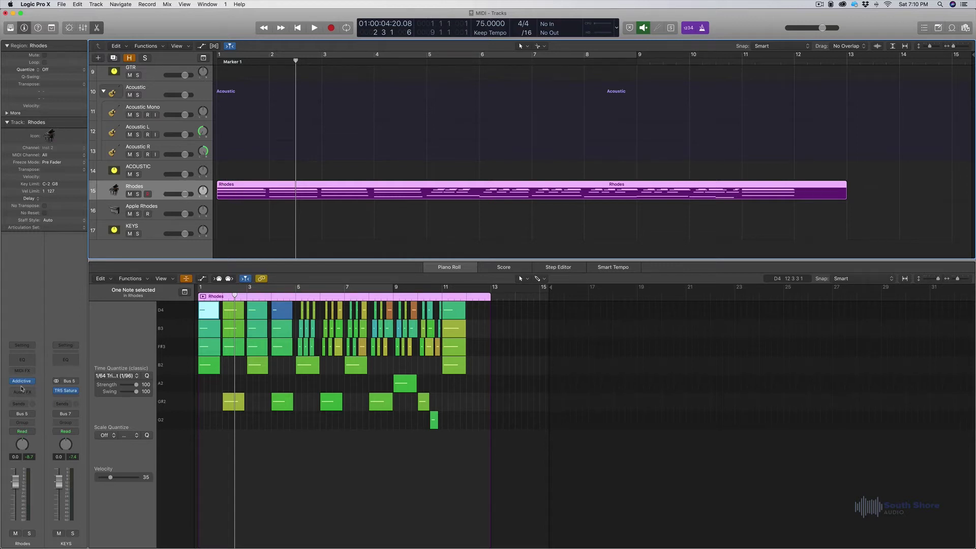
{"action": "mouse_move", "coordinate": [26, 385]}
{"action": "left_click_drag", "start_coordinate": [244, 192], "coordinate": [263, 215], "text": "alt"}
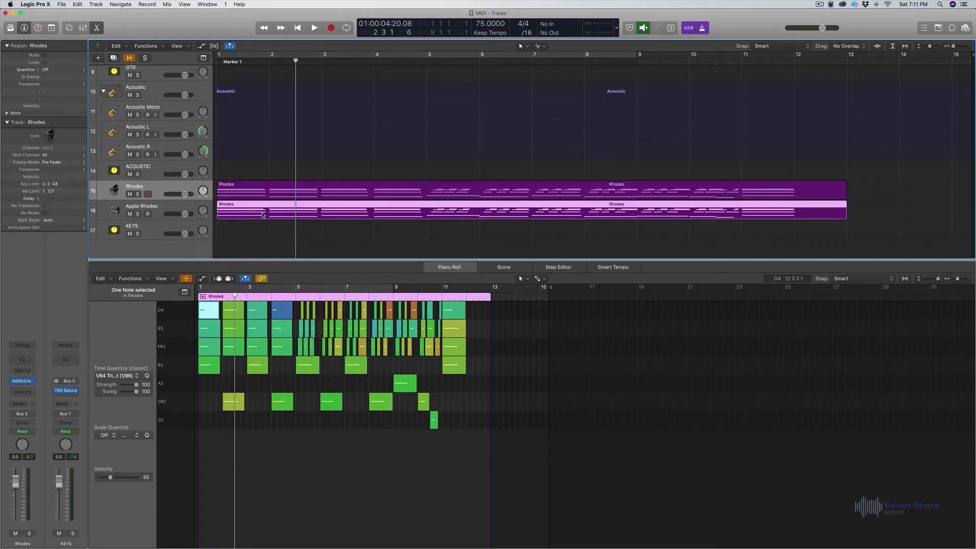
Step: Solo the Rhodes track and play its region from the start of the project
{"action": "left_click", "coordinate": [241, 191]}
{"action": "left_click", "coordinate": [138, 194]}
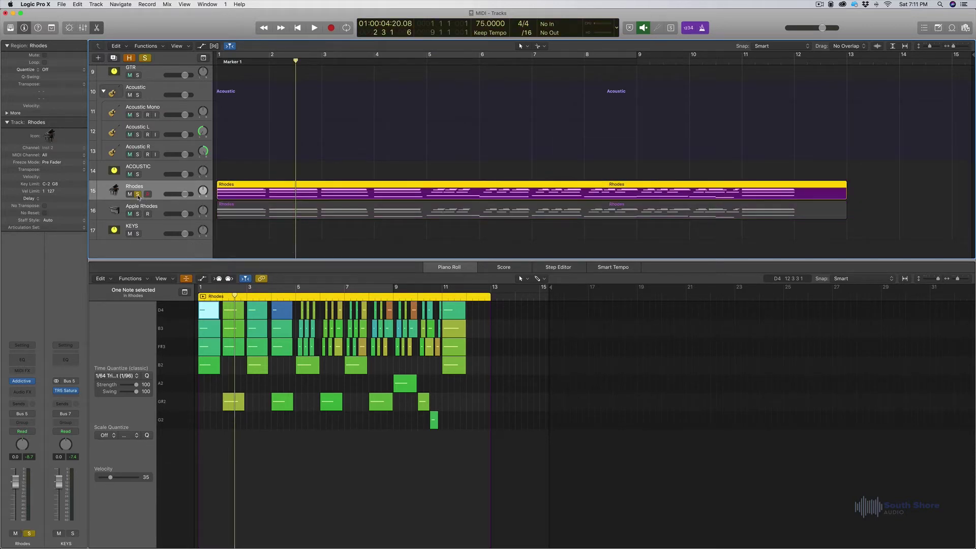
{"action": "key", "text": "Return"}
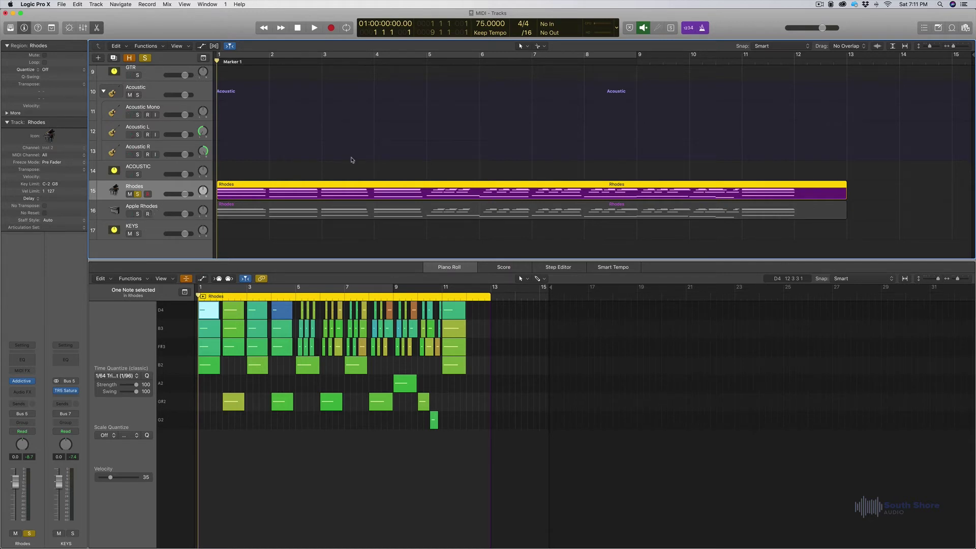
{"action": "key", "text": "space"}
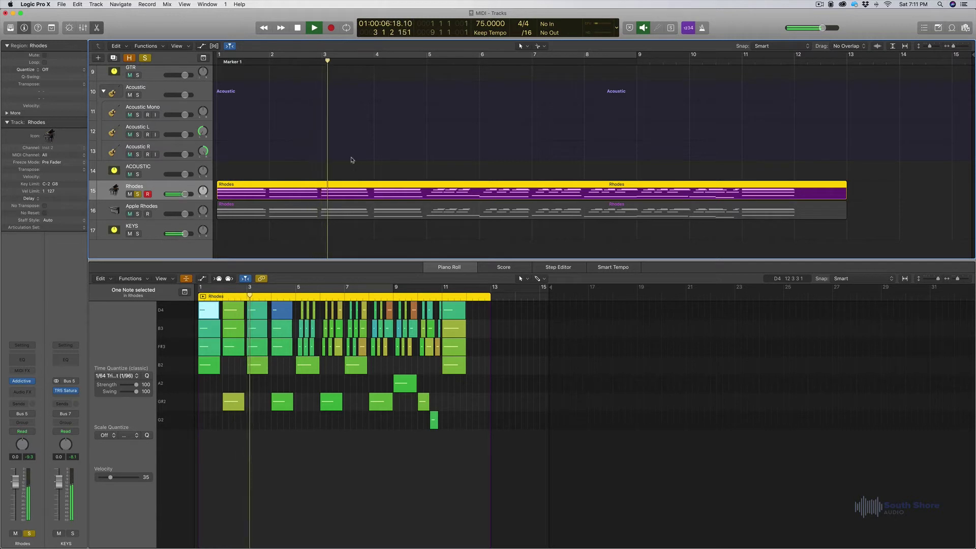
Step: Compare the two instrument sounds during playback by alternating solo between the Rhodes and Apple Rhodes tracks, ending on Apple Rhodes
{"action": "left_click", "coordinate": [138, 214]}
{"action": "left_click", "coordinate": [138, 194]}
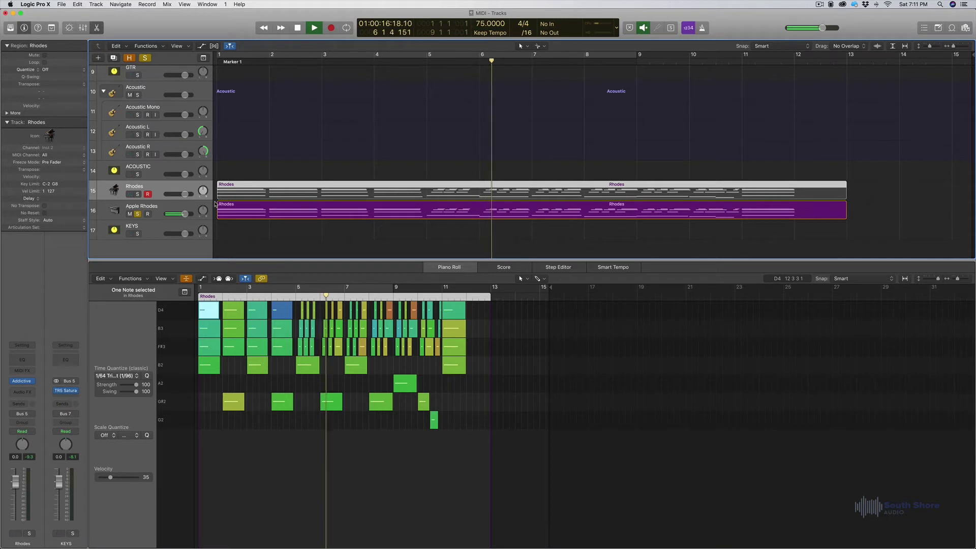
{"action": "left_click", "coordinate": [137, 213]}
{"action": "left_click", "coordinate": [137, 193]}
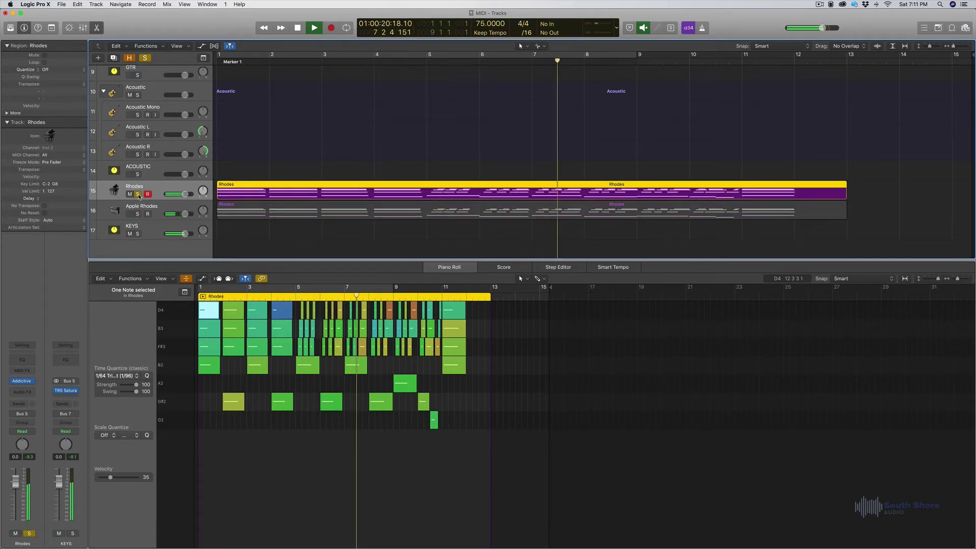
{"action": "left_click", "coordinate": [137, 213]}
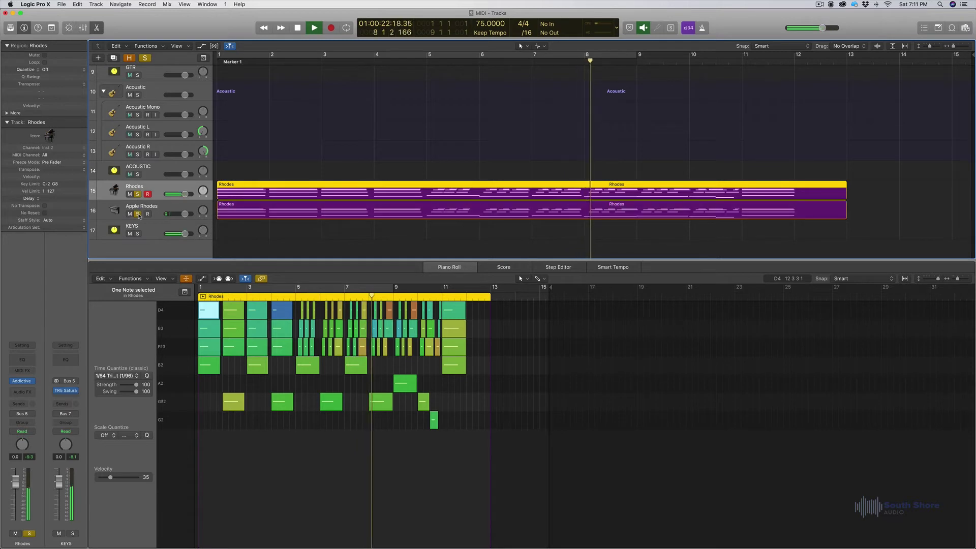
{"action": "left_click", "coordinate": [137, 194]}
Step: Restart playback and adjust the EQ, Drive gain and volume of the Vintage Electric Piano on the Apple Rhodes track
{"action": "key", "text": "Return"}
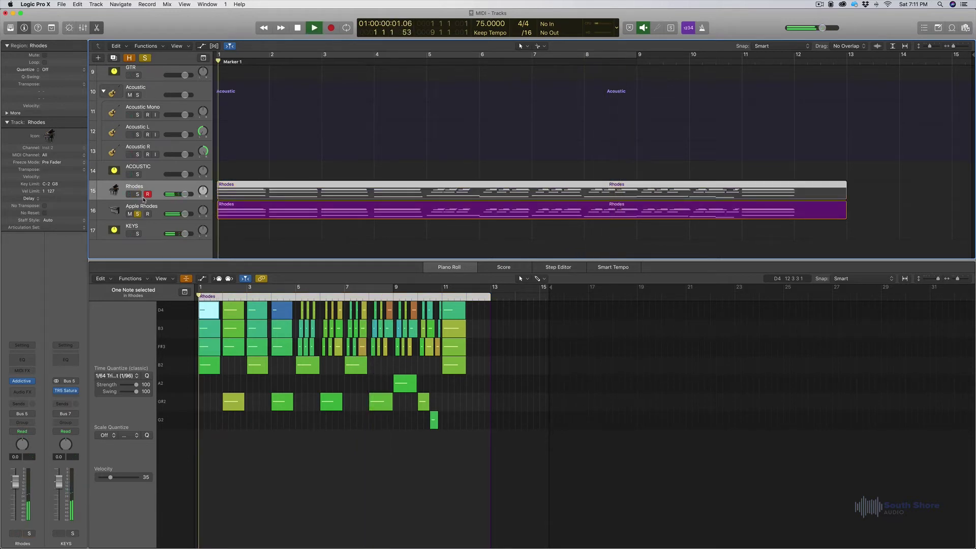
{"action": "left_click", "coordinate": [154, 208]}
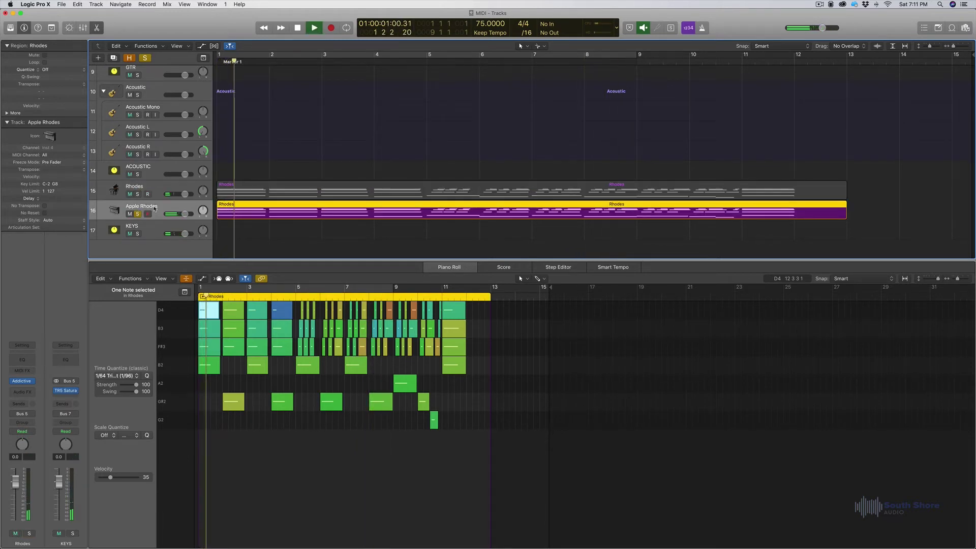
{"action": "left_click", "coordinate": [23, 385]}
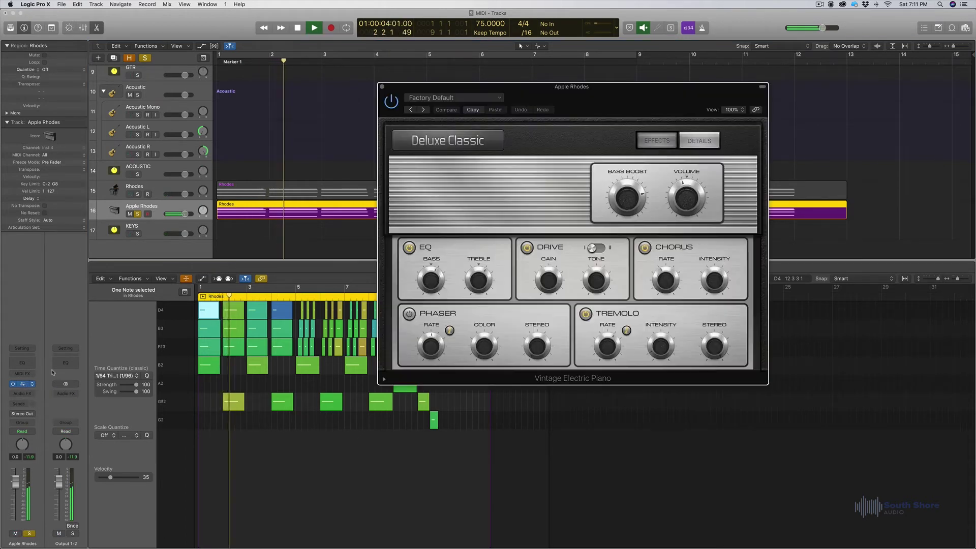
{"action": "left_click_drag", "start_coordinate": [581, 101], "coordinate": [699, 235]}
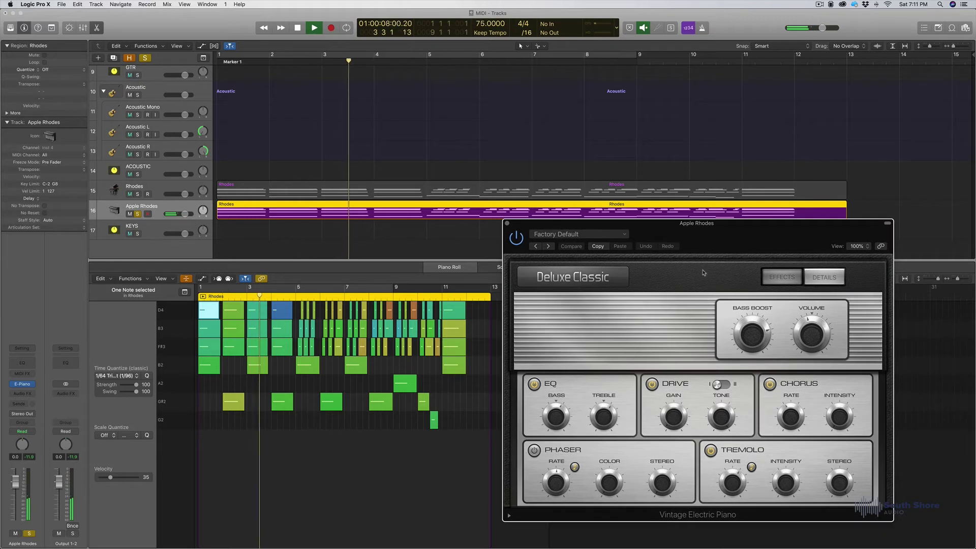
{"action": "left_click_drag", "start_coordinate": [671, 418], "coordinate": [678, 399]}
{"action": "left_click_drag", "start_coordinate": [555, 421], "coordinate": [611, 417]}
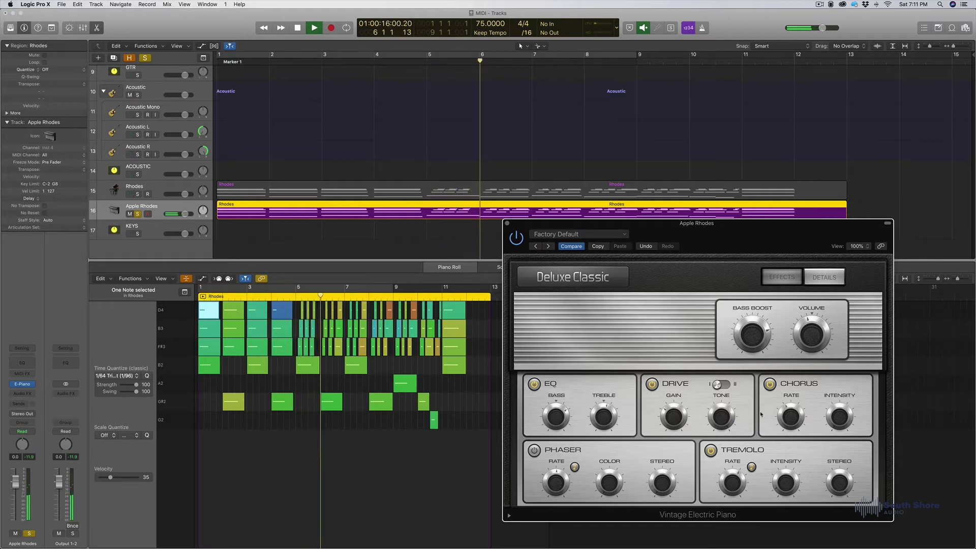
{"action": "left_click_drag", "start_coordinate": [670, 419], "coordinate": [670, 428]}
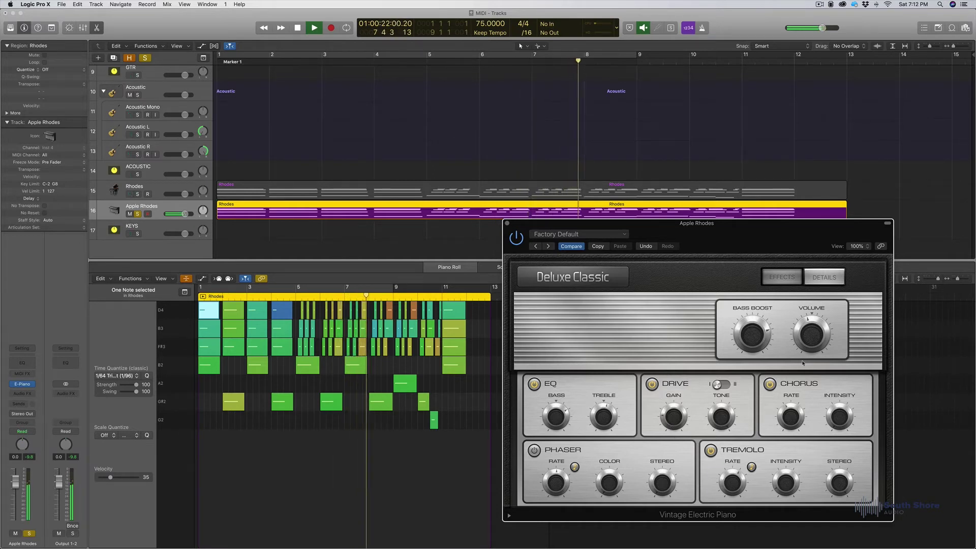
{"action": "left_click_drag", "start_coordinate": [811, 346], "coordinate": [759, 340]}
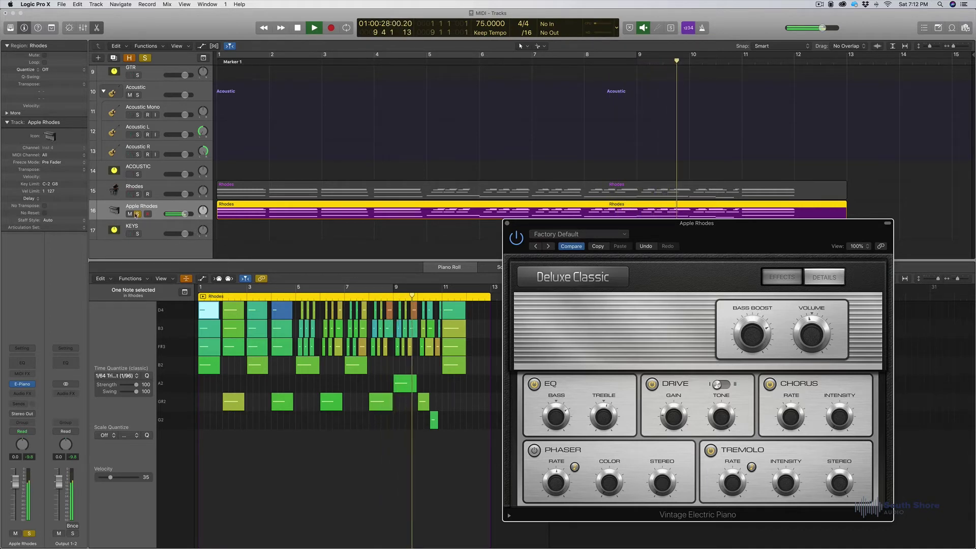
Step: Switch the solo back to the Rhodes track and open its Addictive Keys instrument beside the Vintage Electric Piano
{"action": "left_click", "coordinate": [138, 194]}
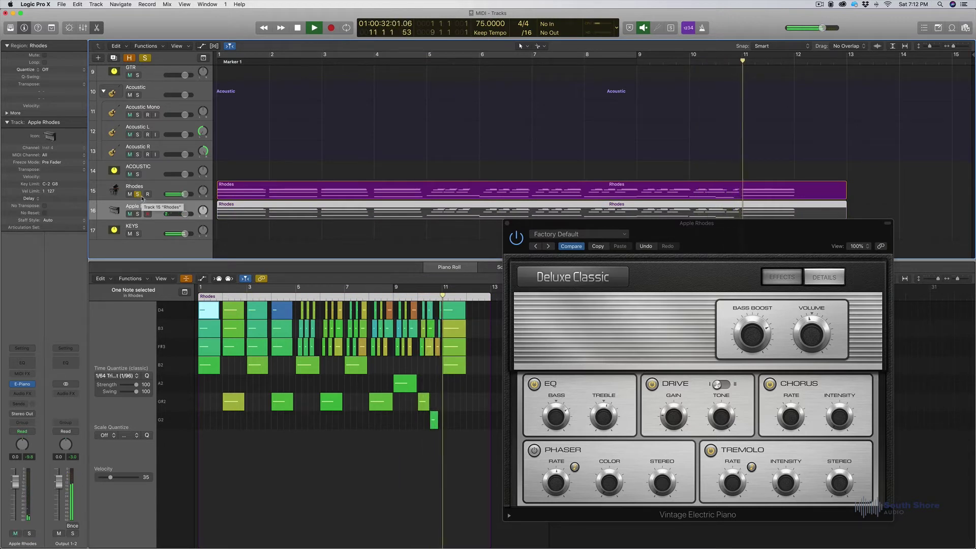
{"action": "key", "text": "Return"}
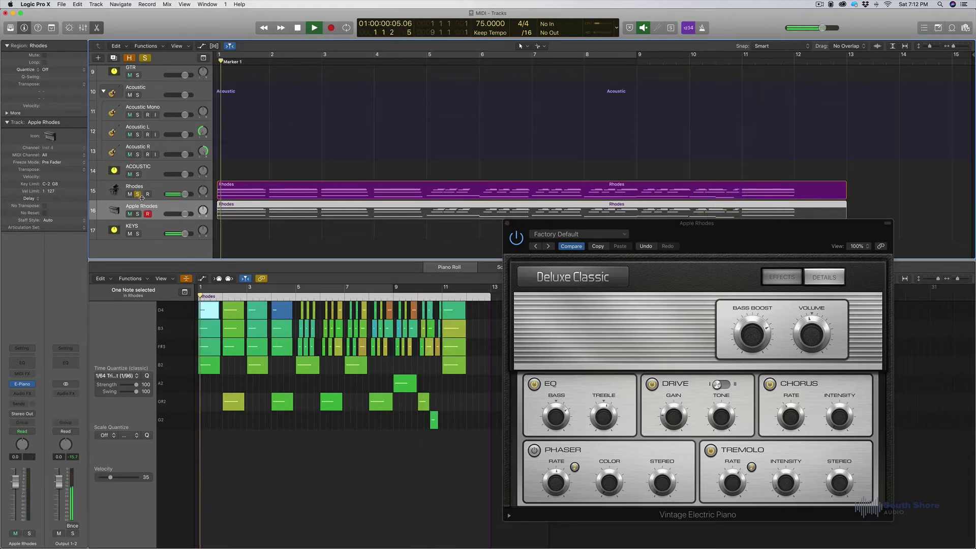
{"action": "key", "text": "space"}
{"action": "left_click", "coordinate": [144, 187]}
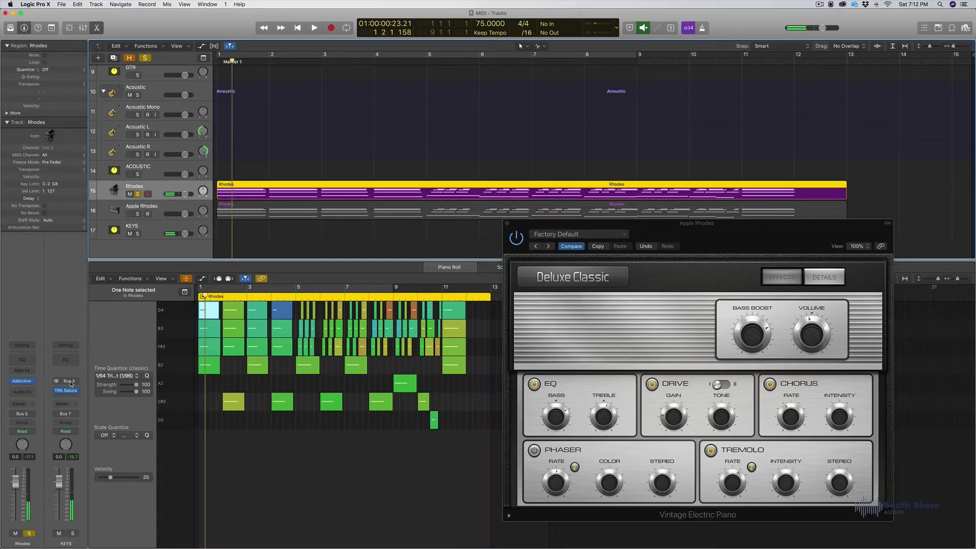
{"action": "left_click", "coordinate": [22, 381]}
{"action": "left_click_drag", "start_coordinate": [264, 46], "coordinate": [287, 182]}
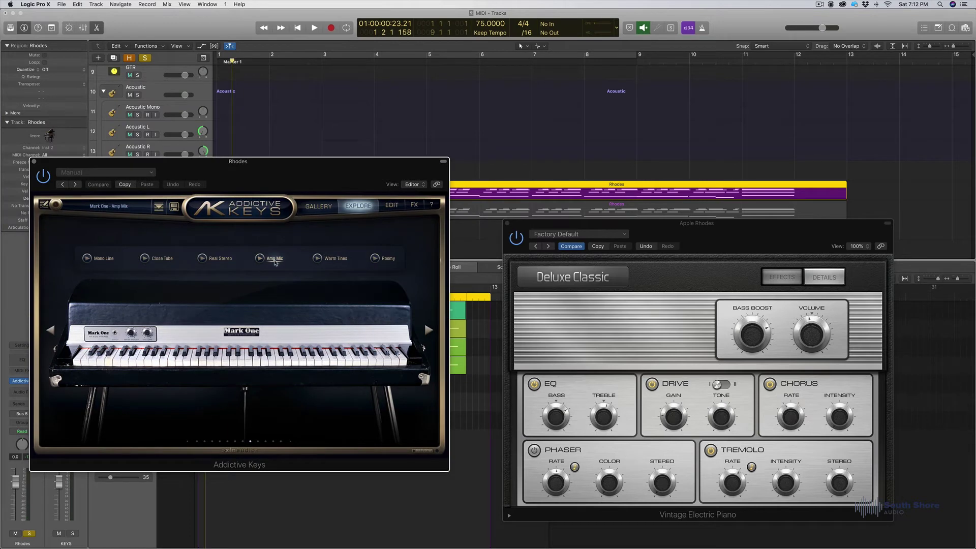
Step: Examine the Edit and FX pages of Addictive Keys while the Rhodes track plays
{"action": "left_click", "coordinate": [395, 207]}
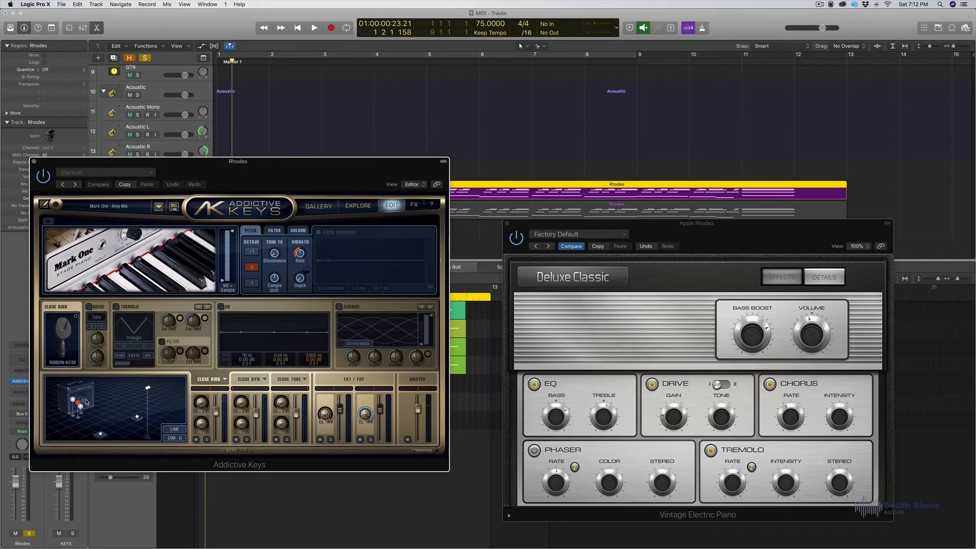
{"action": "key", "text": "space"}
{"action": "left_click_drag", "start_coordinate": [315, 173], "coordinate": [357, 194]}
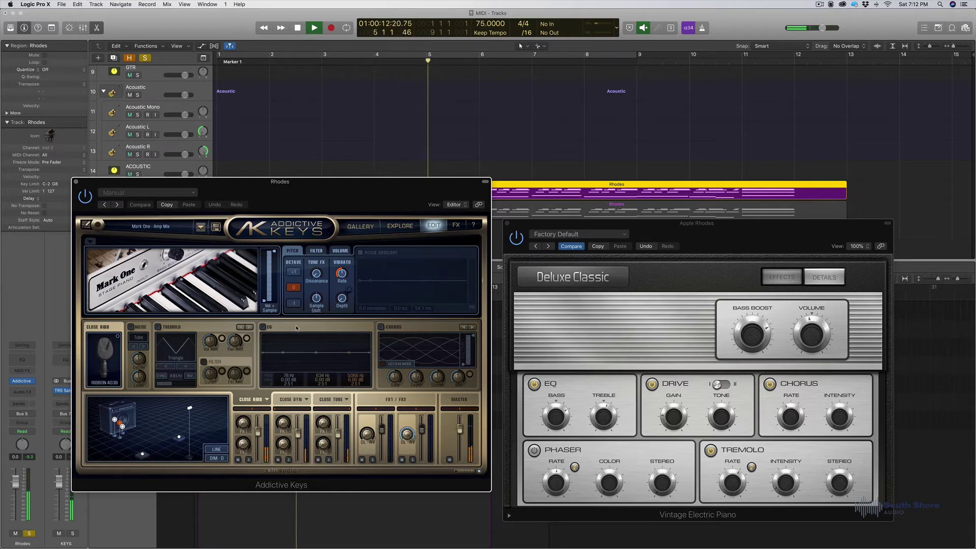
{"action": "left_click", "coordinate": [456, 225]}
{"action": "left_click", "coordinate": [433, 226]}
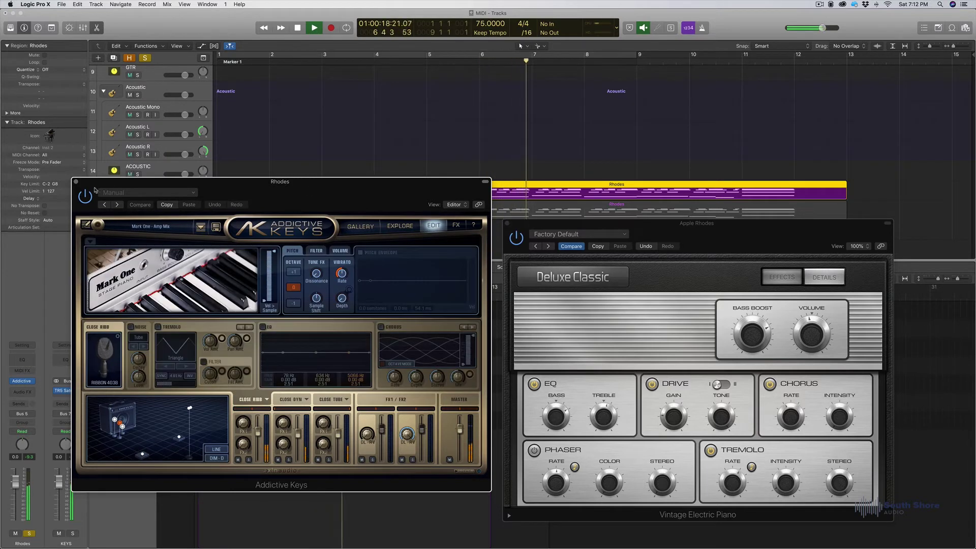
{"action": "left_click_drag", "start_coordinate": [251, 199], "coordinate": [159, 296]}
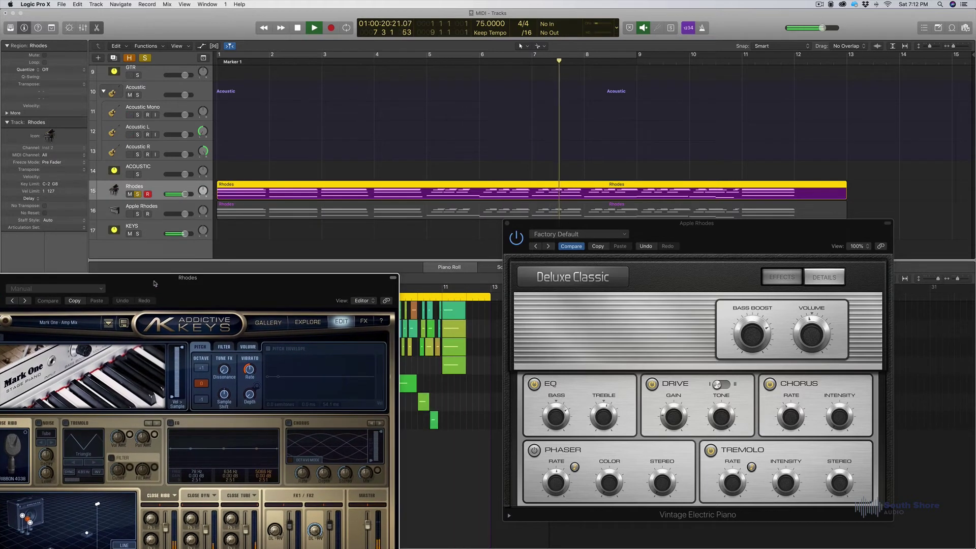
Step: Solo Apple Rhodes for another listening comparison, stop playback and return the solo to the Rhodes track
{"action": "left_click", "coordinate": [138, 203]}
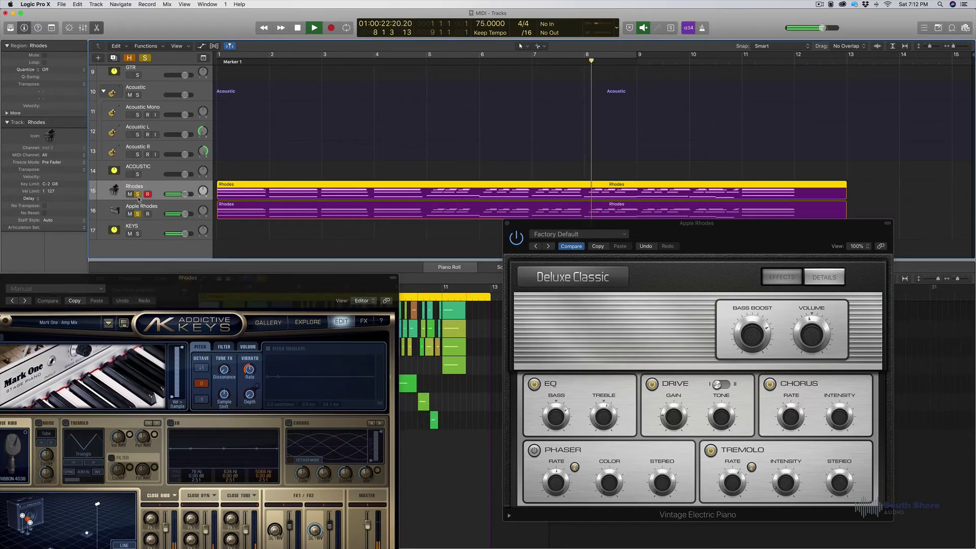
{"action": "left_click_drag", "start_coordinate": [276, 275], "coordinate": [366, 261]}
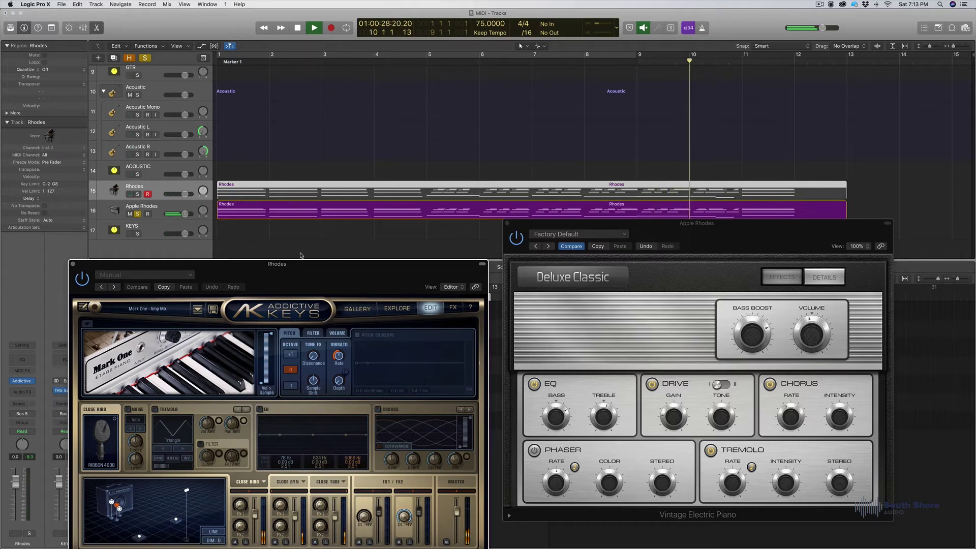
{"action": "key", "text": "space"}
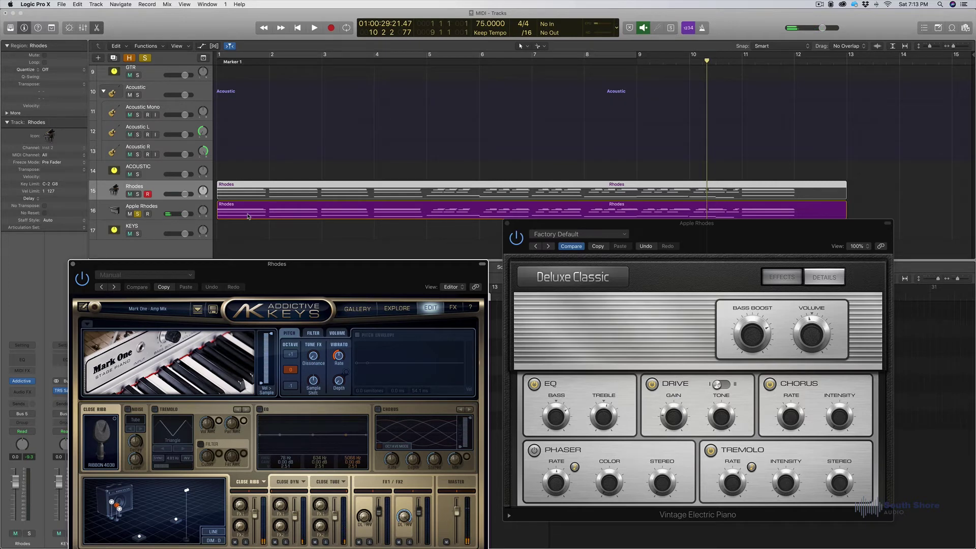
{"action": "left_click", "coordinate": [137, 195]}
{"action": "left_click", "coordinate": [138, 214]}
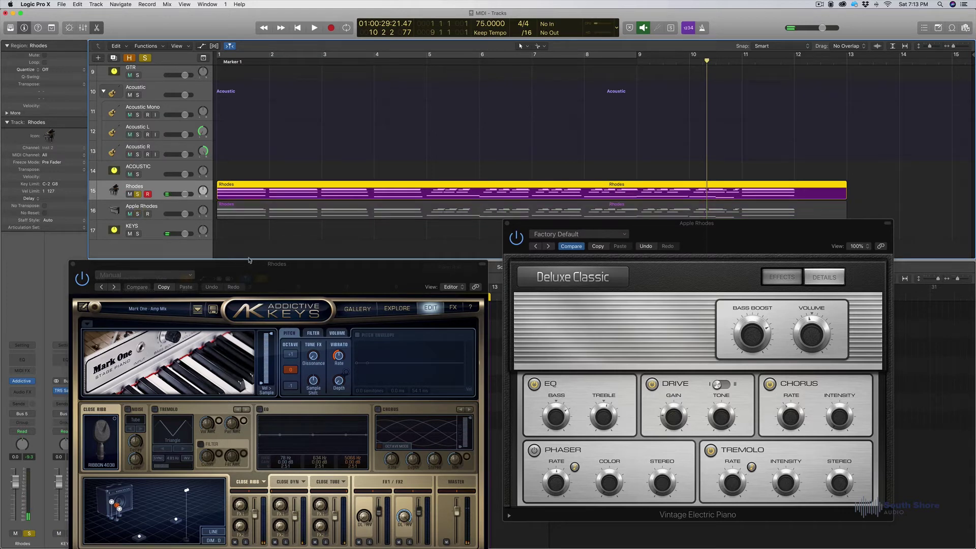
Step: Close the Vintage Electric Piano and Addictive Keys instrument windows
{"action": "left_click_drag", "start_coordinate": [278, 269], "coordinate": [280, 251]}
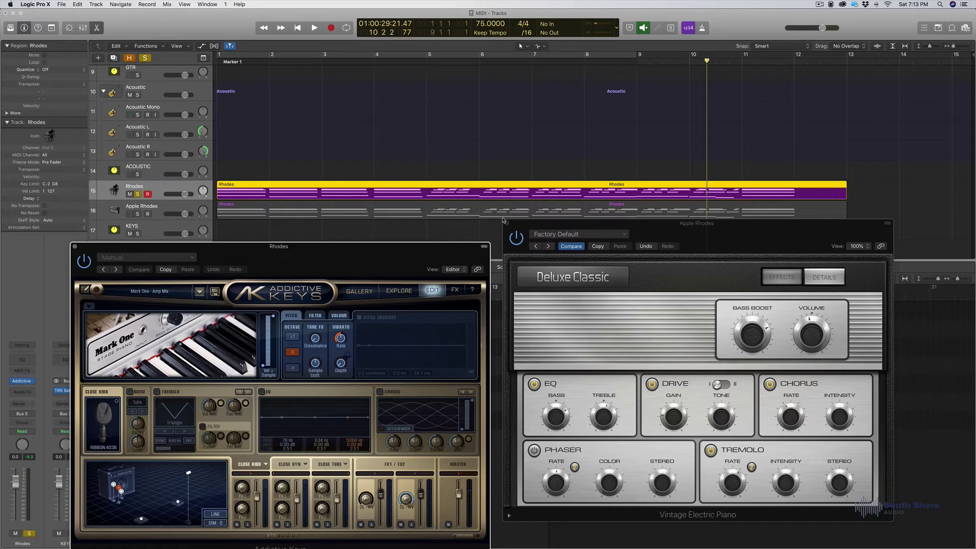
{"action": "left_click", "coordinate": [507, 224]}
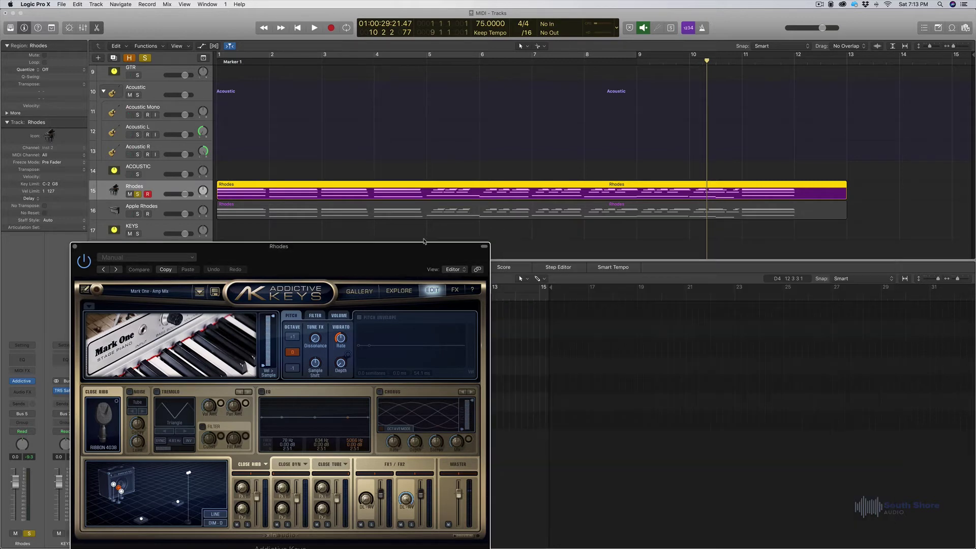
{"action": "left_click", "coordinate": [74, 247]}
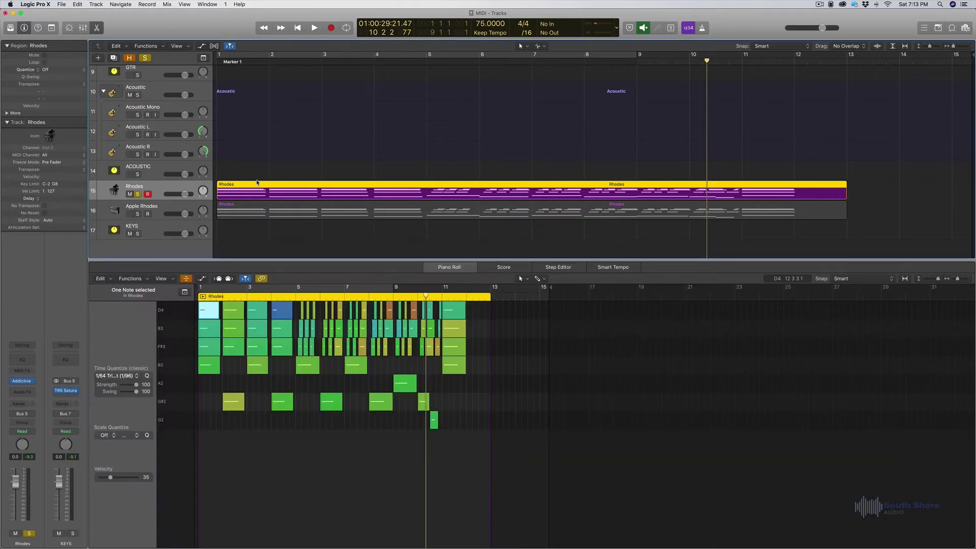
Step: Replace the Vintage Electric Piano on the Apple Rhodes track with the stereo XLN Audio Addictive Keys instrument
{"action": "left_click", "coordinate": [271, 212]}
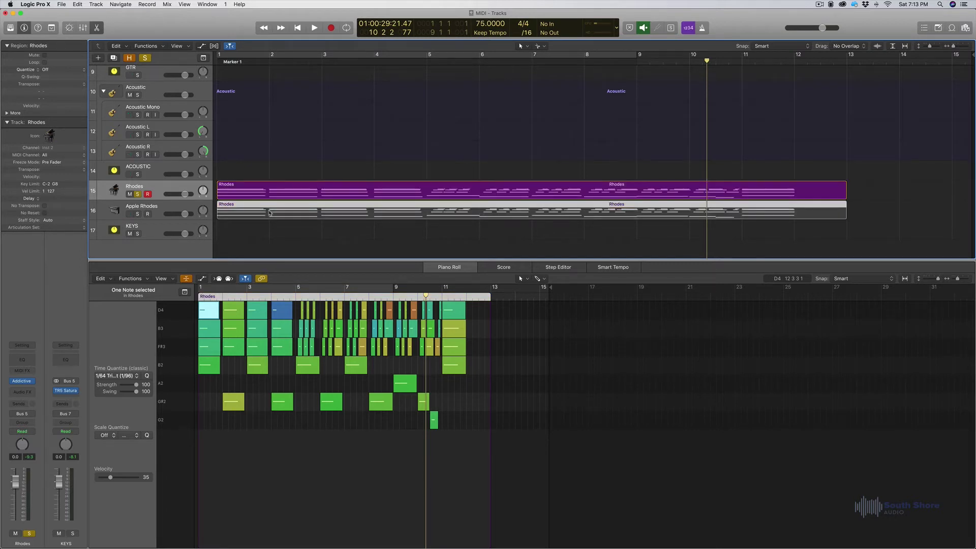
{"action": "left_click", "coordinate": [160, 210]}
{"action": "left_click", "coordinate": [246, 193]}
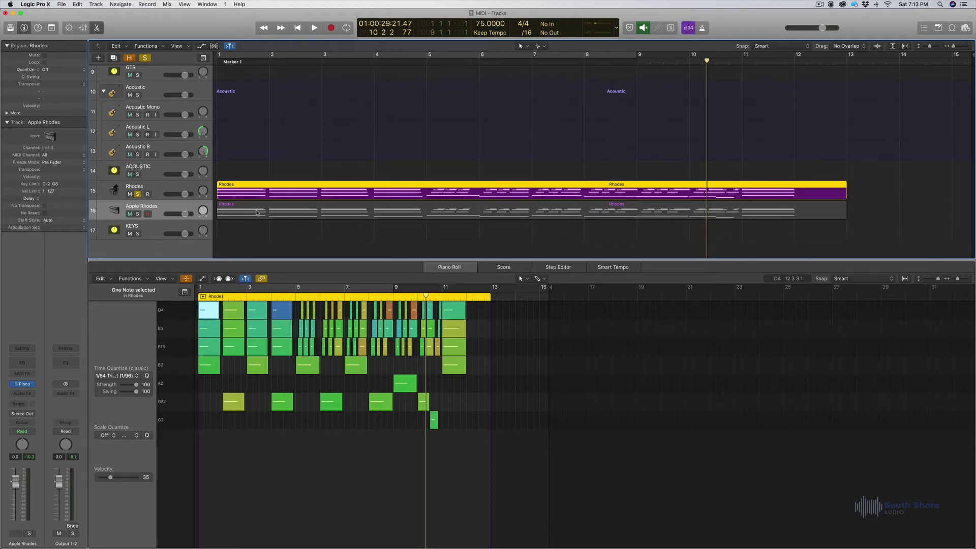
{"action": "left_click", "coordinate": [159, 214]}
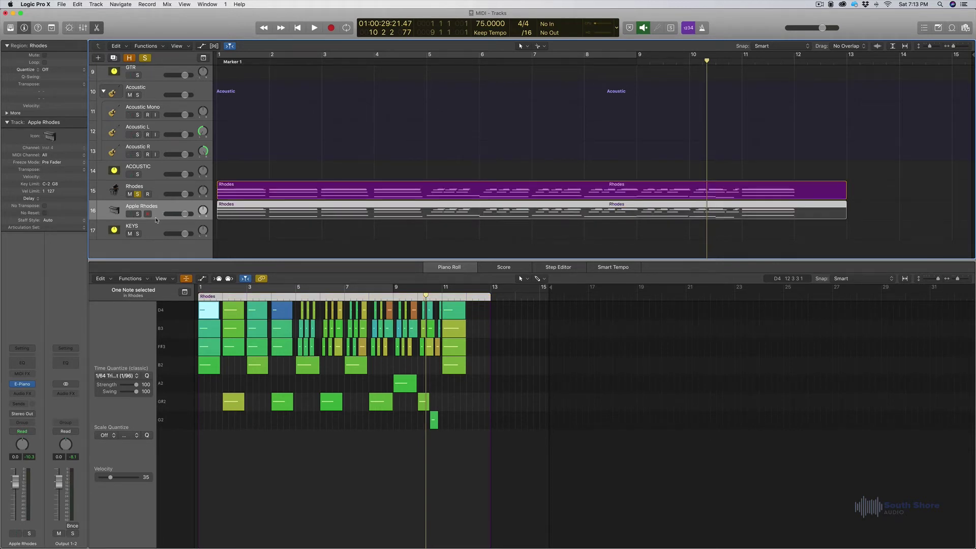
{"action": "left_click", "coordinate": [32, 385]}
{"action": "mouse_move", "coordinate": [66, 372]}
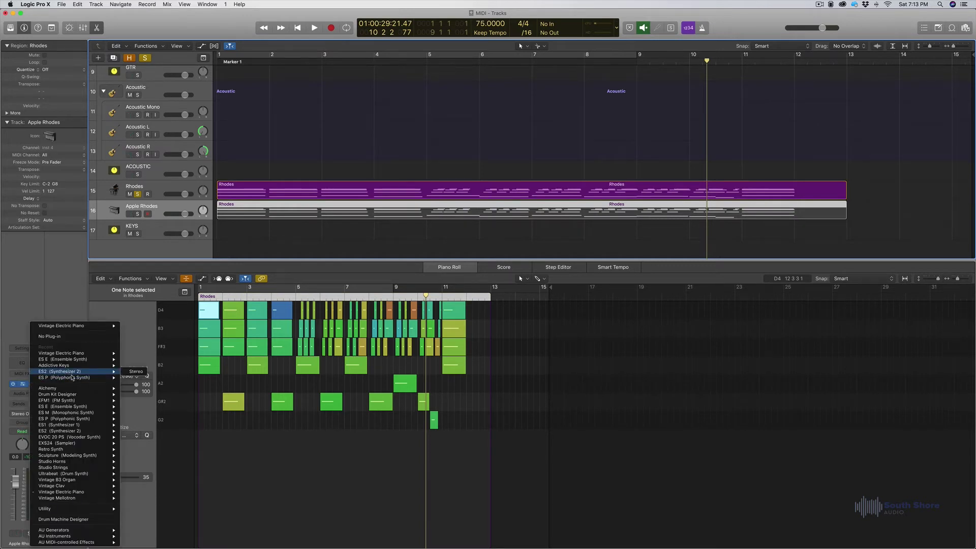
{"action": "mouse_move", "coordinate": [90, 493]}
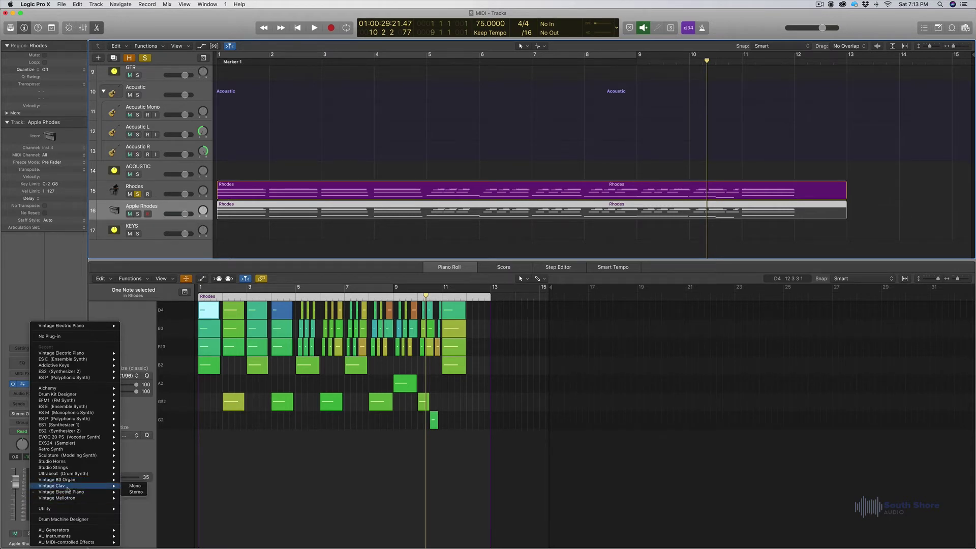
{"action": "mouse_move", "coordinate": [92, 536]}
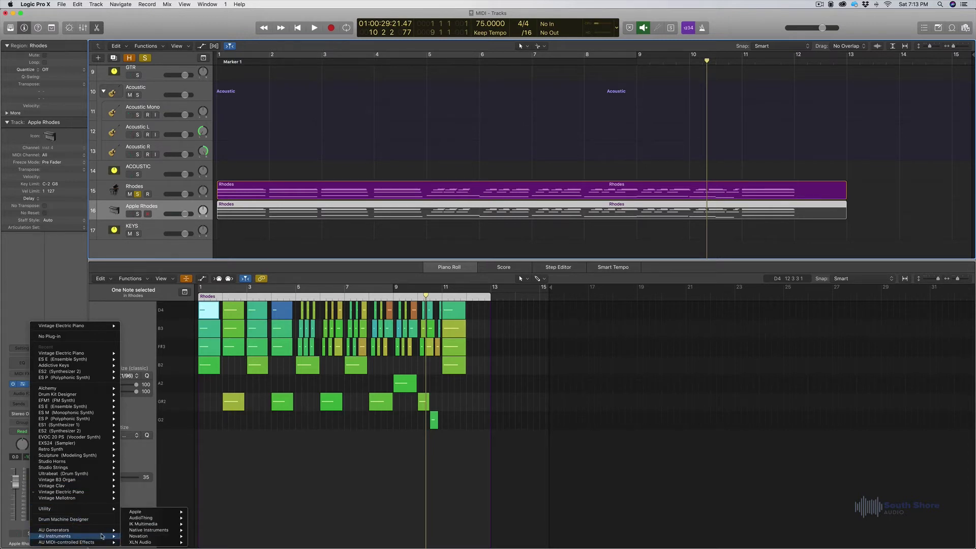
{"action": "mouse_move", "coordinate": [153, 537]}
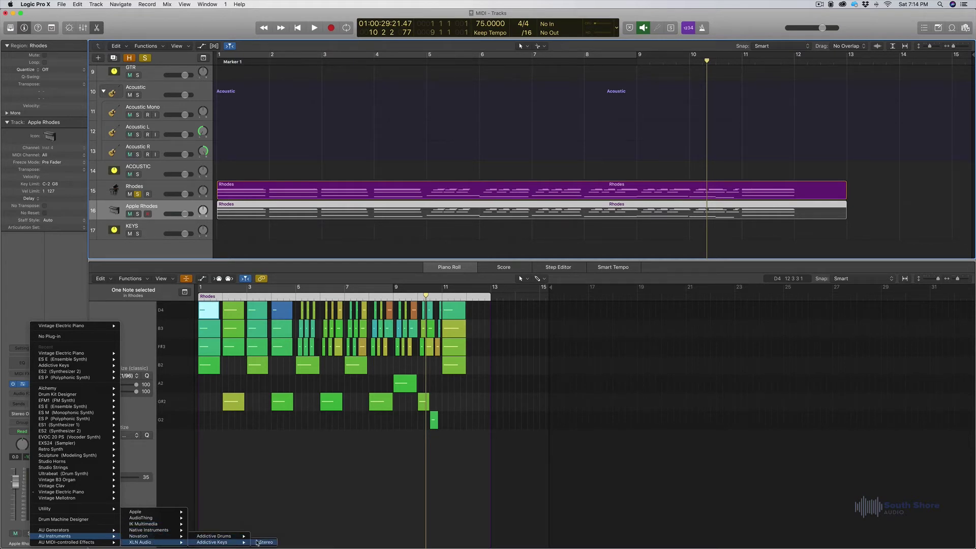
{"action": "left_click", "coordinate": [257, 542]}
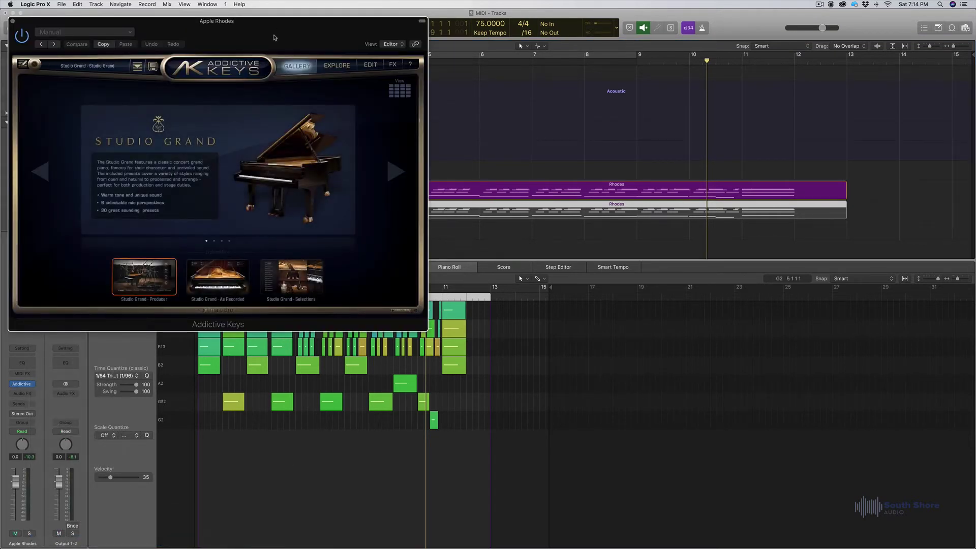
Step: Browse the Addictive Keys gallery past Modern Upright and Mark One and load the Electric Grand
{"action": "left_click_drag", "start_coordinate": [273, 37], "coordinate": [349, 193]}
{"action": "left_click", "coordinate": [477, 331]}
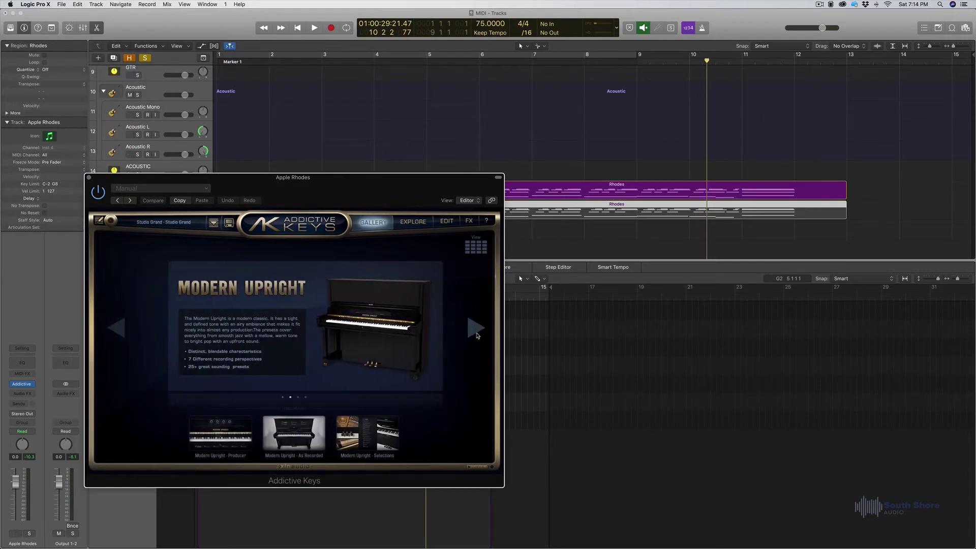
{"action": "left_click", "coordinate": [474, 331]}
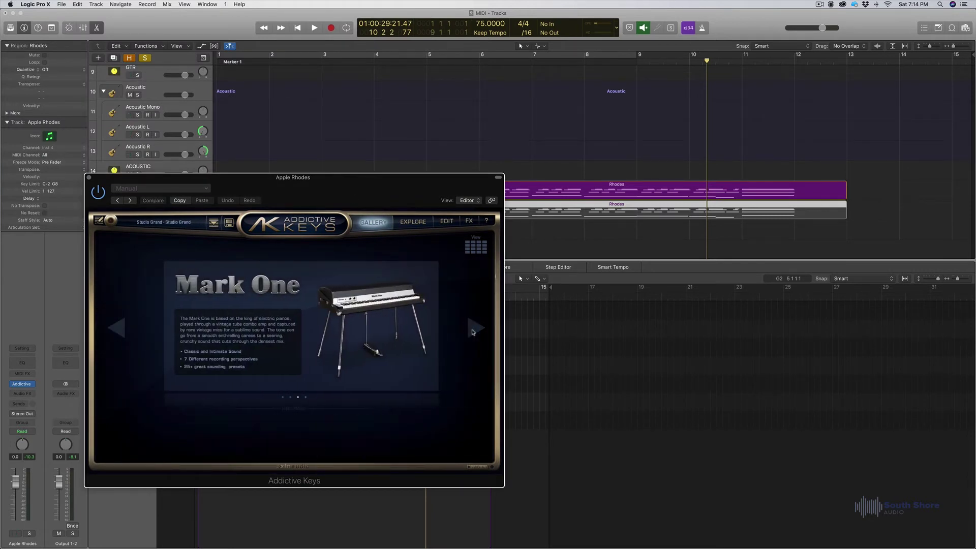
{"action": "left_click", "coordinate": [472, 333]}
{"action": "left_click", "coordinate": [233, 434]}
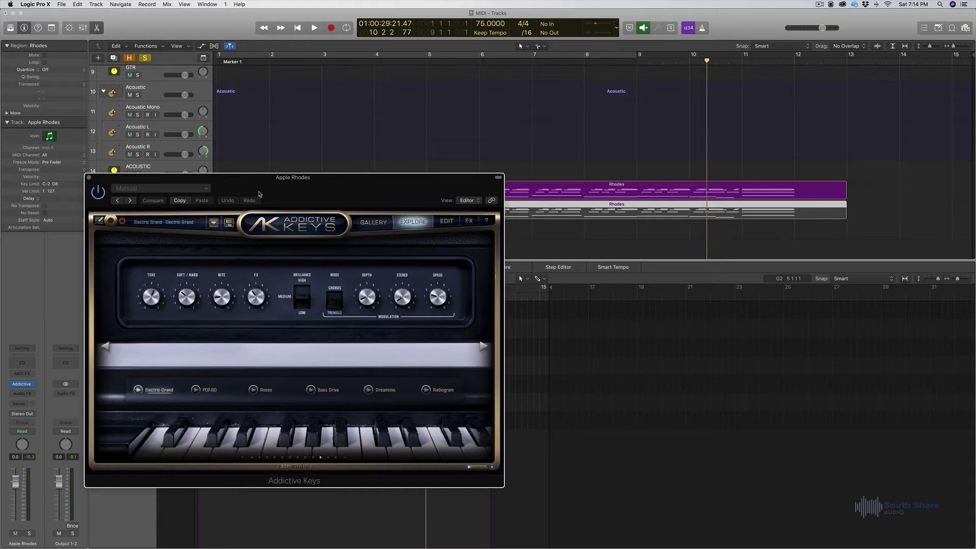
Step: Solo Apple Rhodes along with the Rhodes track and audition the Electric Grand preset in Addictive Keys
{"action": "left_click_drag", "start_coordinate": [267, 188], "coordinate": [547, 166]}
{"action": "left_click", "coordinate": [138, 214]}
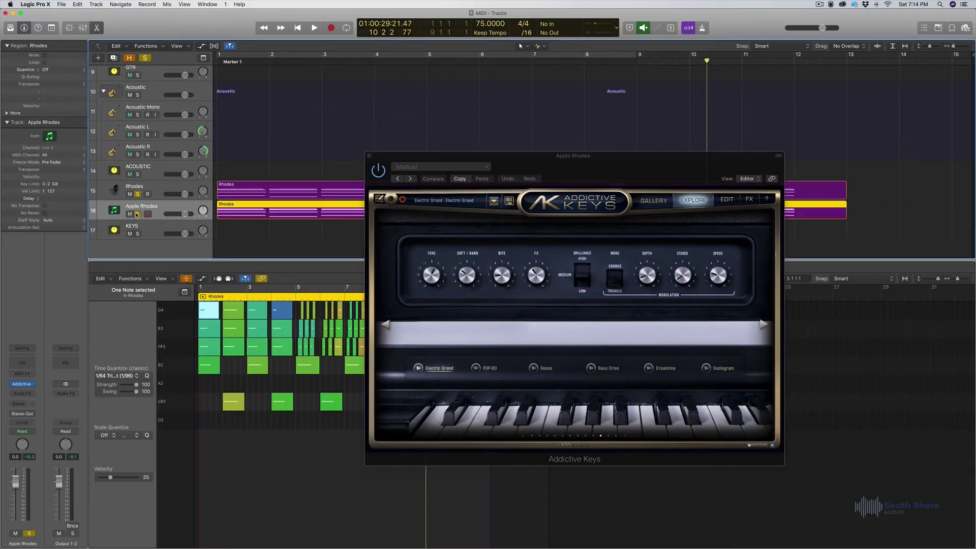
{"action": "left_click_drag", "start_coordinate": [574, 179], "coordinate": [459, 203]}
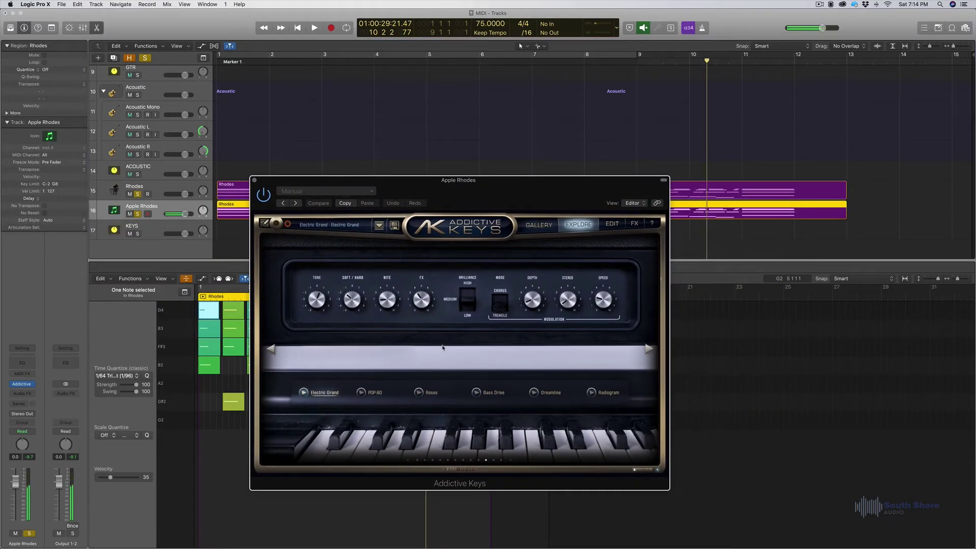
{"action": "left_click", "coordinate": [305, 395]}
{"action": "left_click", "coordinate": [303, 395]}
{"action": "left_click_drag", "start_coordinate": [465, 189], "coordinate": [472, 259]}
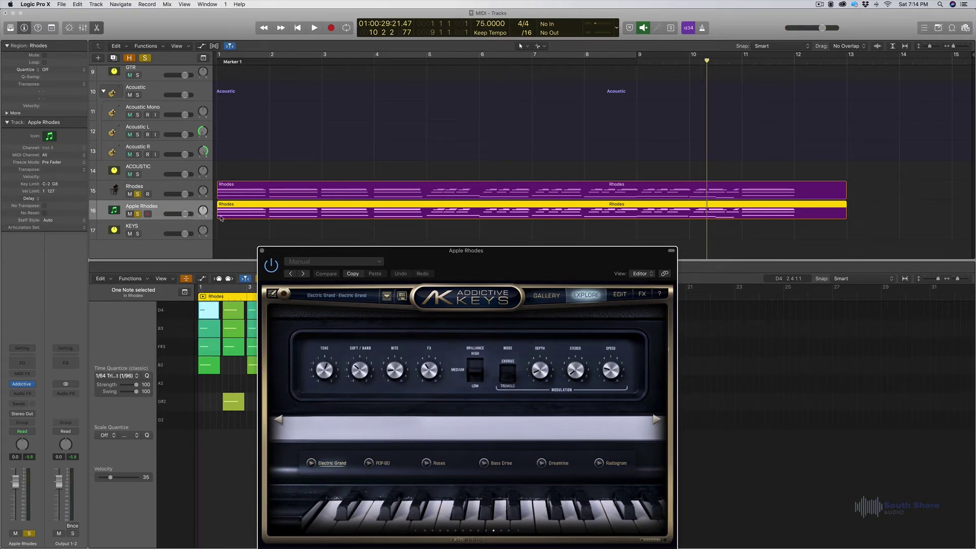
Step: Lower the Apple Rhodes track volume to -12.4 dB and play both soloed tracks from the beginning
{"action": "mouse_move", "coordinate": [184, 213]}
{"action": "left_mouse_down"}
{"action": "mouse_move", "coordinate": [167, 213]}
{"action": "mouse_move", "coordinate": [176, 213]}
{"action": "left_mouse_up"}
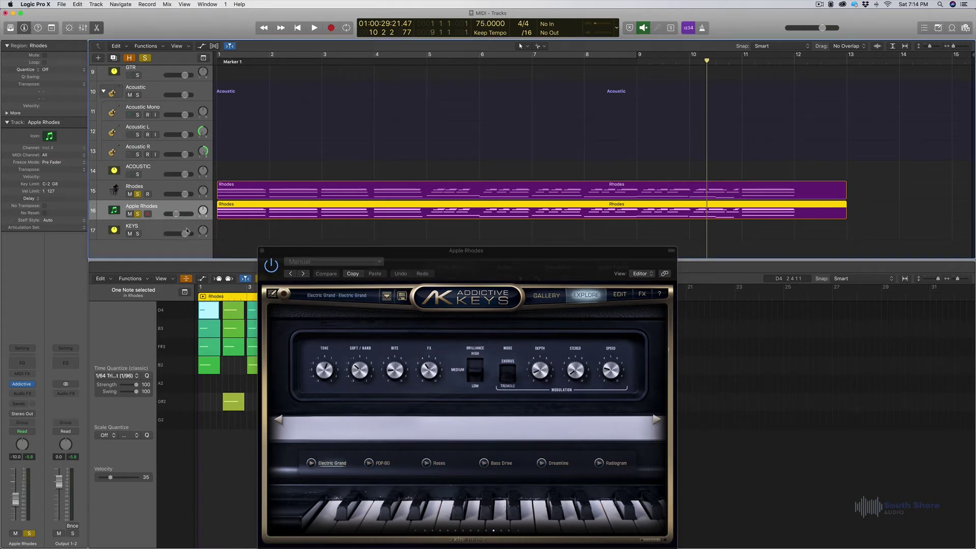
{"action": "key", "text": "Return"}
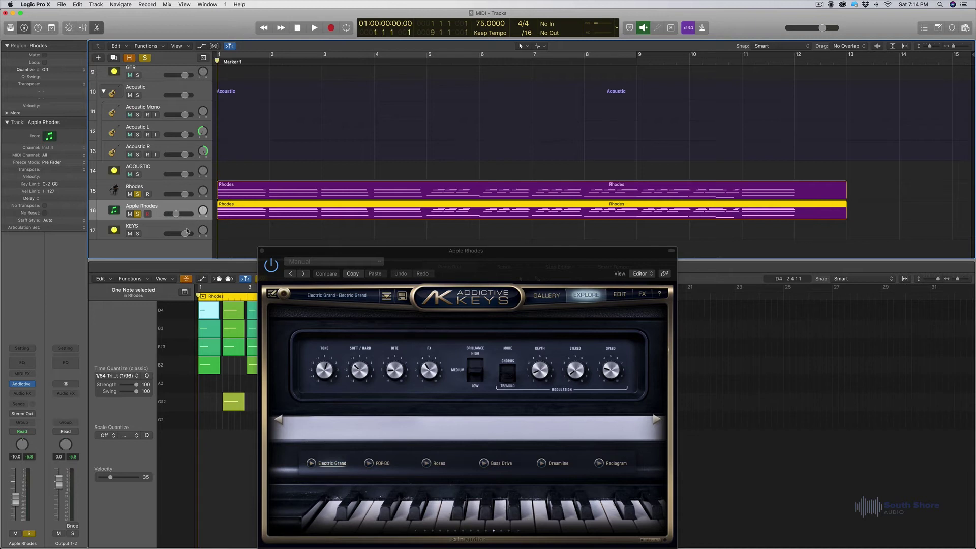
{"action": "mouse_move", "coordinate": [176, 216]}
{"action": "left_mouse_down"}
{"action": "mouse_move", "coordinate": [143, 216]}
{"action": "mouse_move", "coordinate": [177, 214]}
{"action": "left_mouse_up"}
{"action": "key", "text": "space"}
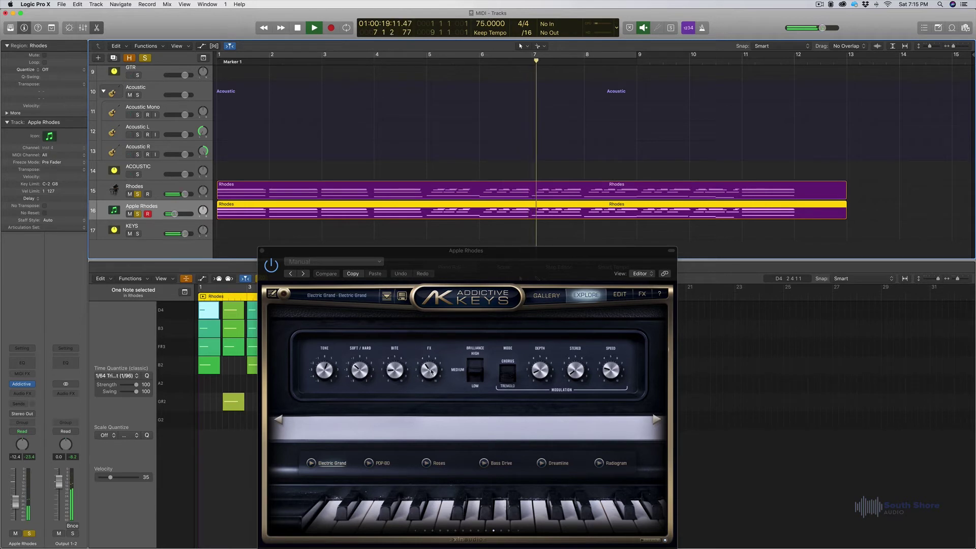
Step: Adjust the Electric Grand's FX and Tone controls during playback and lower the Apple Rhodes volume to -14.4 dB
{"action": "left_click_drag", "start_coordinate": [429, 371], "coordinate": [430, 345]}
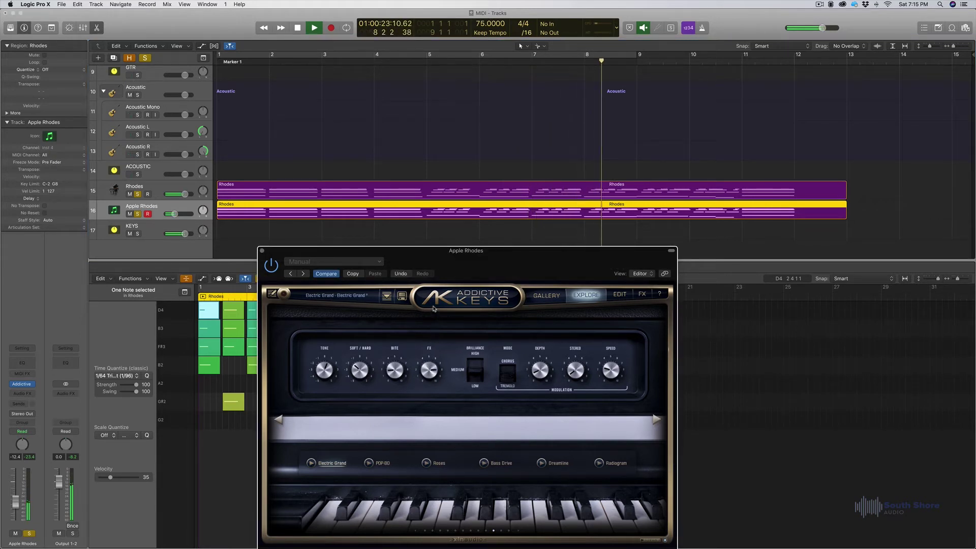
{"action": "left_click_drag", "start_coordinate": [175, 213], "coordinate": [173, 214]}
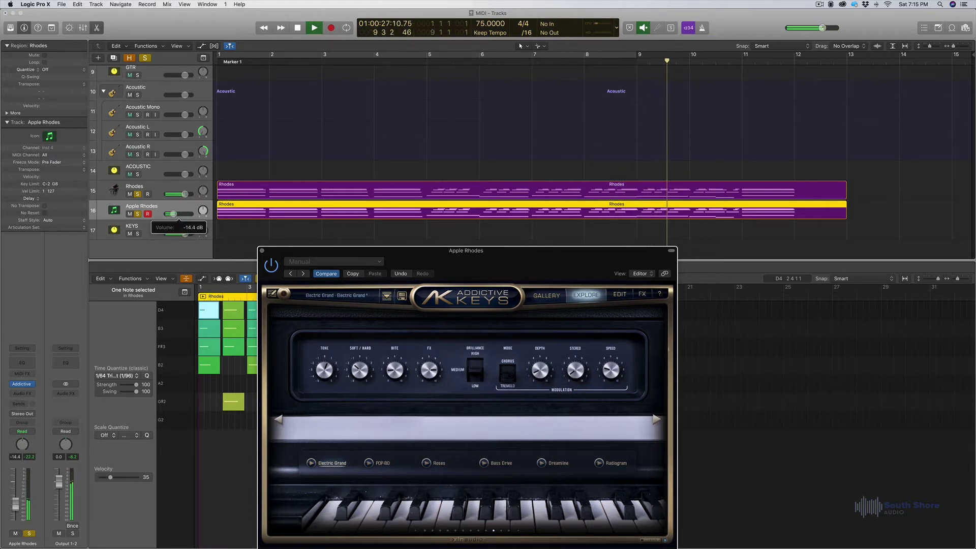
{"action": "left_click_drag", "start_coordinate": [327, 372], "coordinate": [325, 393]}
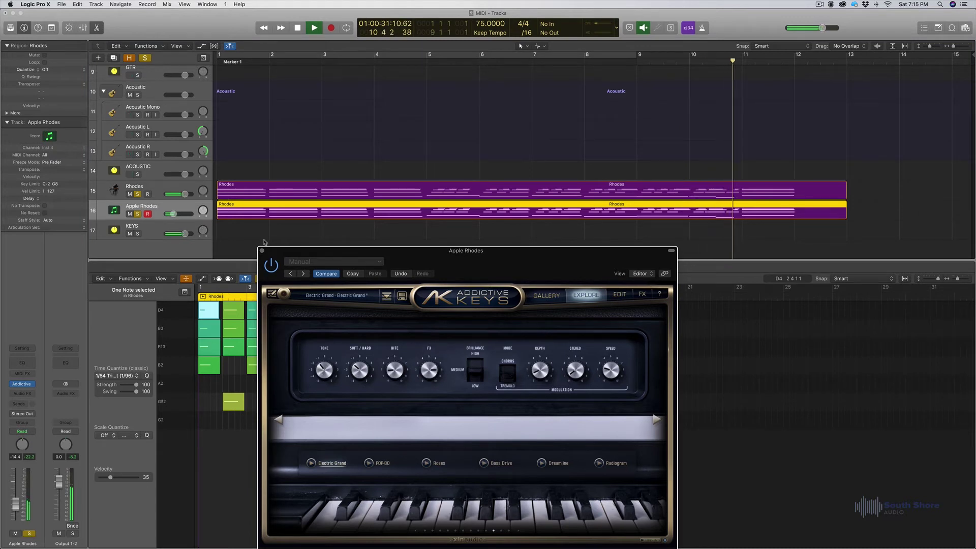
Step: Clear all solos and play the full mix from the beginning with the Addictive Keys window closed
{"action": "left_click", "coordinate": [261, 250]}
{"action": "key", "text": "space"}
{"action": "left_click", "coordinate": [146, 58]}
{"action": "key", "text": "Return"}
{"action": "key", "text": "space"}
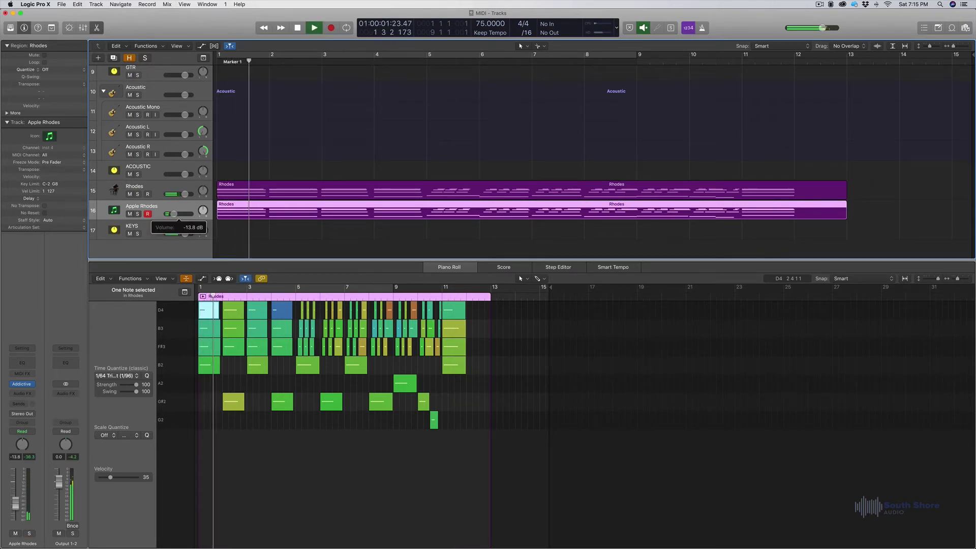
Step: Set the Apple Rhodes volume to -12.6 dB while listening to the full mix, and stop playback
{"action": "left_click_drag", "start_coordinate": [175, 214], "coordinate": [177, 213]}
{"action": "scroll", "coordinate": [316, 167], "scroll_direction": "up", "scroll_amount": 1}
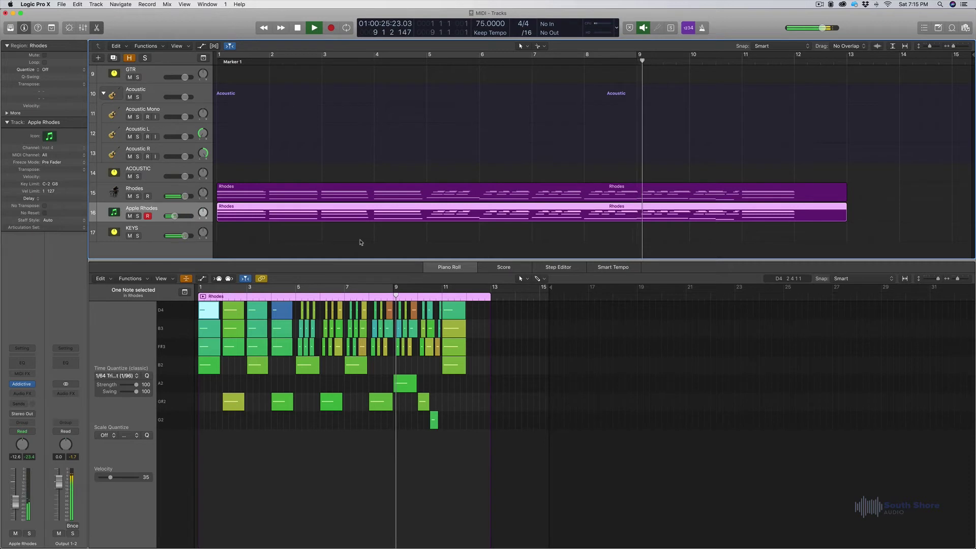
{"action": "key", "text": "space"}
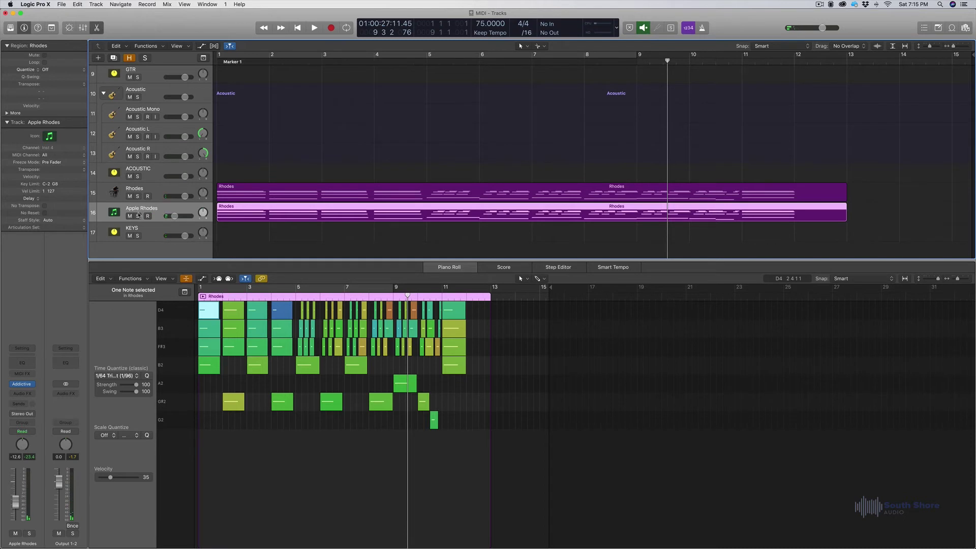
Step: Reopen Addictive Keys on the Apple Rhodes track to examine its FX page, and close the window
{"action": "left_click", "coordinate": [21, 383]}
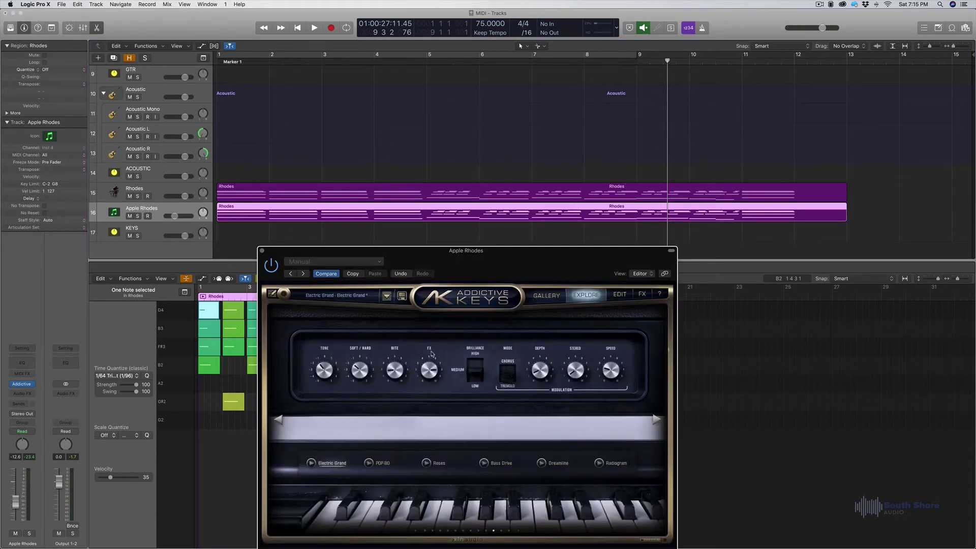
{"action": "left_click", "coordinate": [641, 294]}
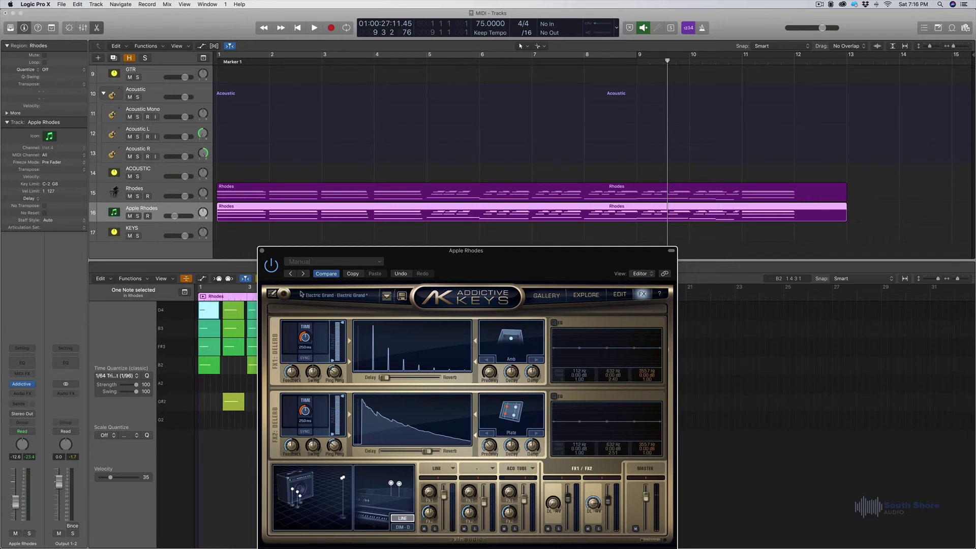
{"action": "left_click", "coordinate": [262, 251]}
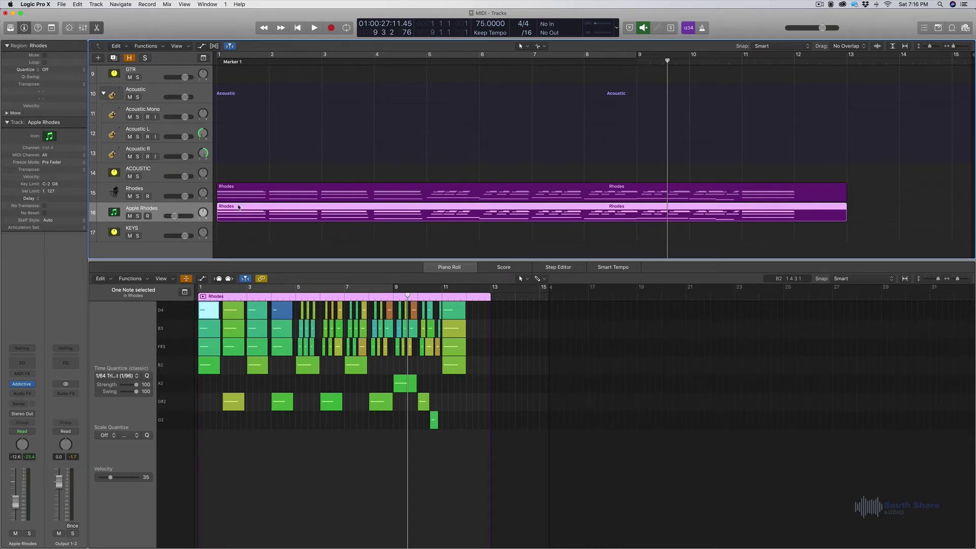
Step: Return the playhead to the start of the project and lower the Apple Rhodes volume to -14.4 dB
{"action": "scroll", "coordinate": [235, 217], "scroll_direction": "down", "scroll_amount": 1}
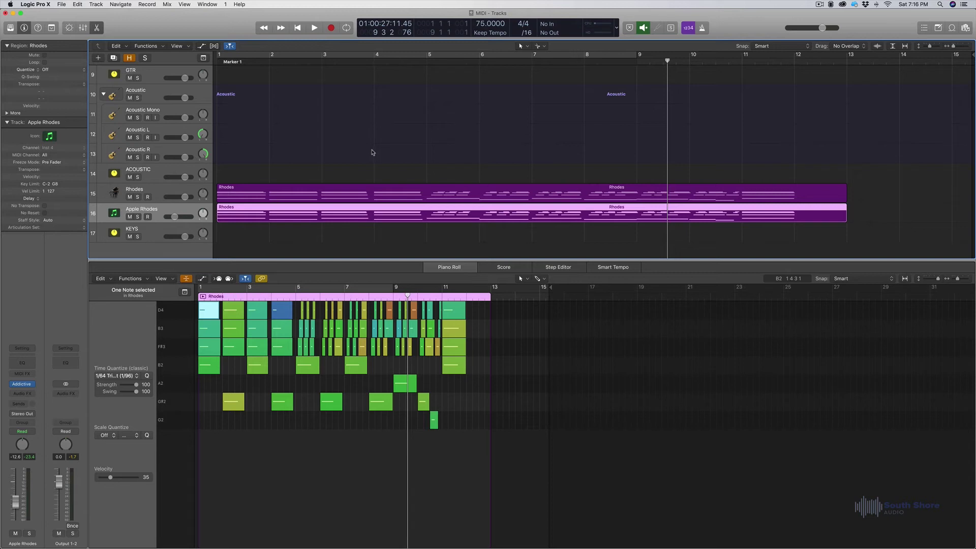
{"action": "key", "text": "Return"}
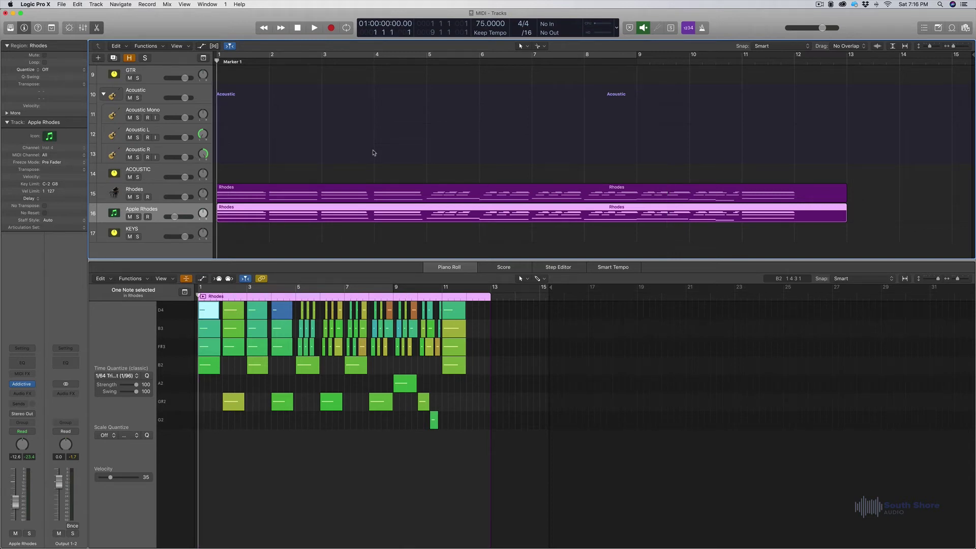
{"action": "scroll", "coordinate": [373, 153], "scroll_direction": "right", "scroll_amount": 1}
{"action": "scroll", "coordinate": [372, 156], "scroll_direction": "left", "scroll_amount": 1}
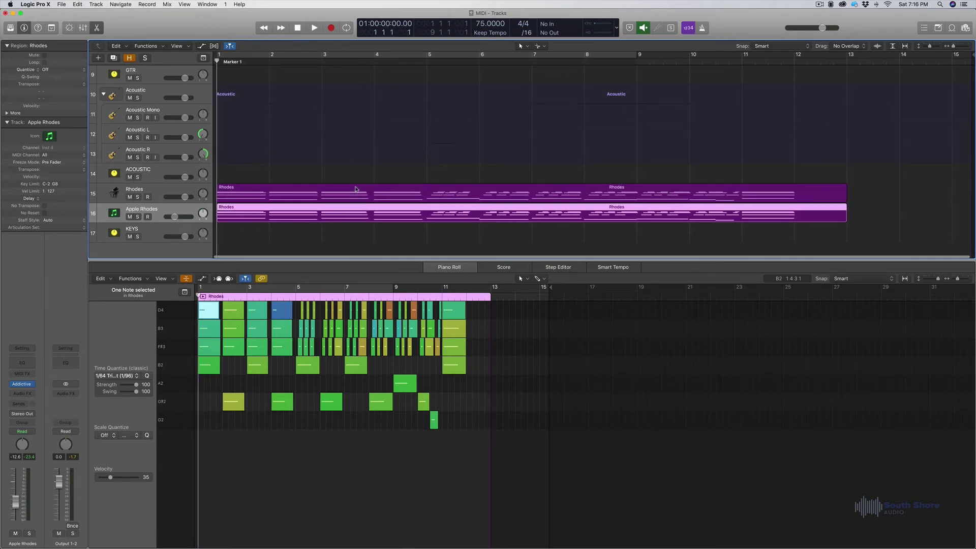
{"action": "left_click", "coordinate": [355, 189]}
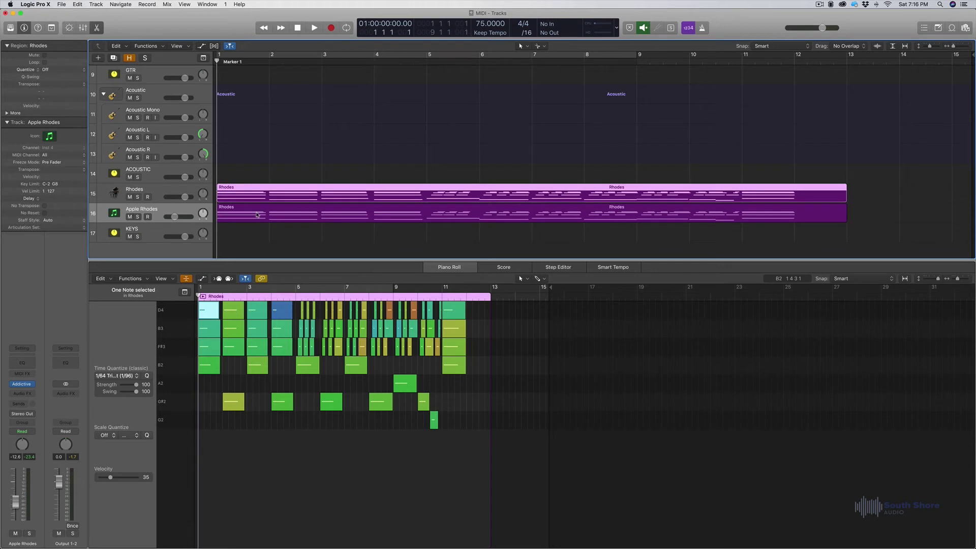
{"action": "left_click_drag", "start_coordinate": [178, 220], "coordinate": [177, 220]}
{"action": "left_click", "coordinate": [148, 216]}
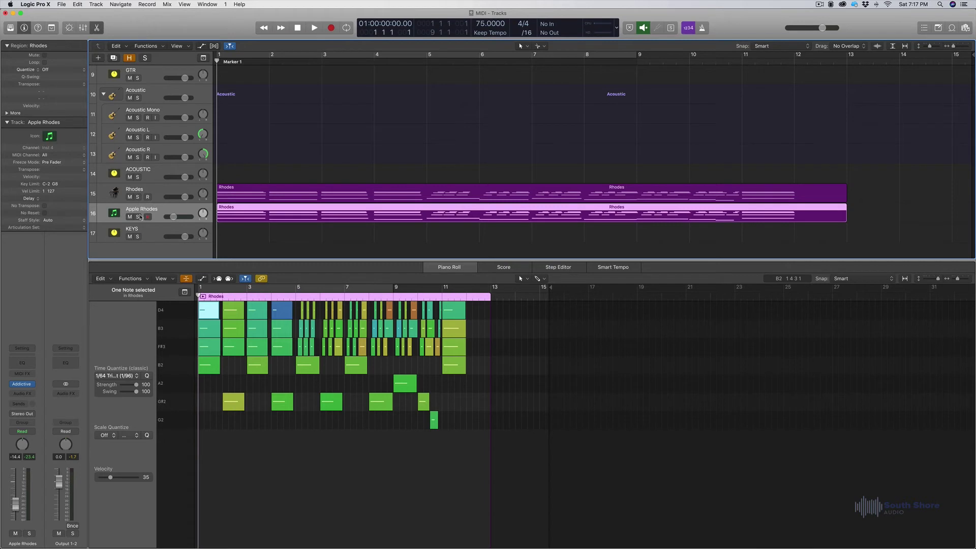
Step: Look through the list of instruments available for the Apple Rhodes track
{"action": "mouse_move", "coordinate": [33, 386]}
{"action": "left_click", "coordinate": [33, 385]}
{"action": "mouse_move", "coordinate": [49, 377]}
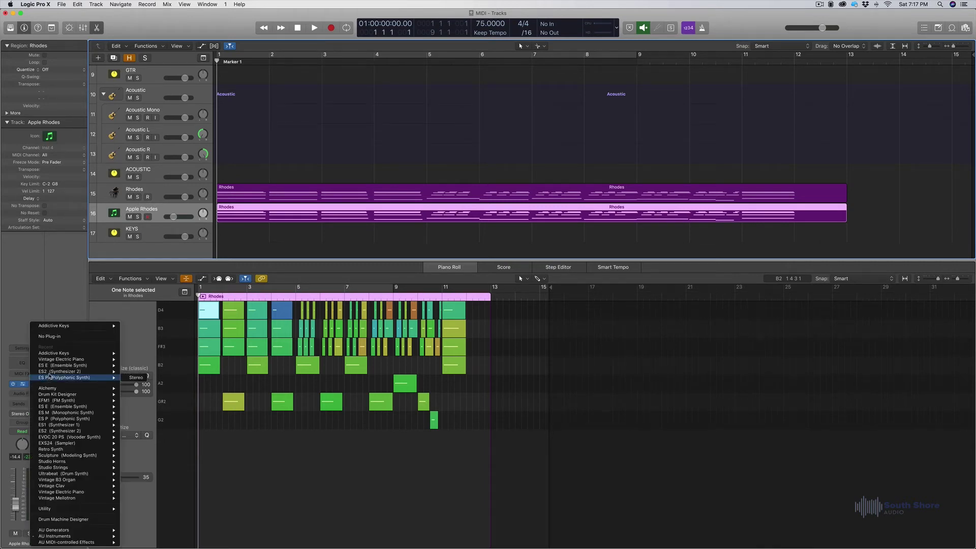
{"action": "mouse_move", "coordinate": [79, 357]}
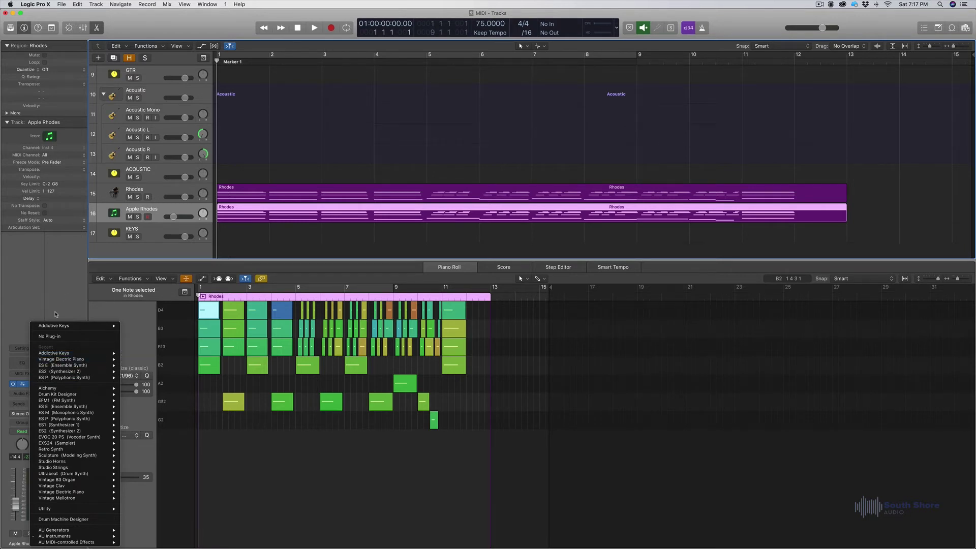
Step: Delete the Apple Rhodes track together with its duplicated MIDI region
{"action": "left_click", "coordinate": [140, 214]}
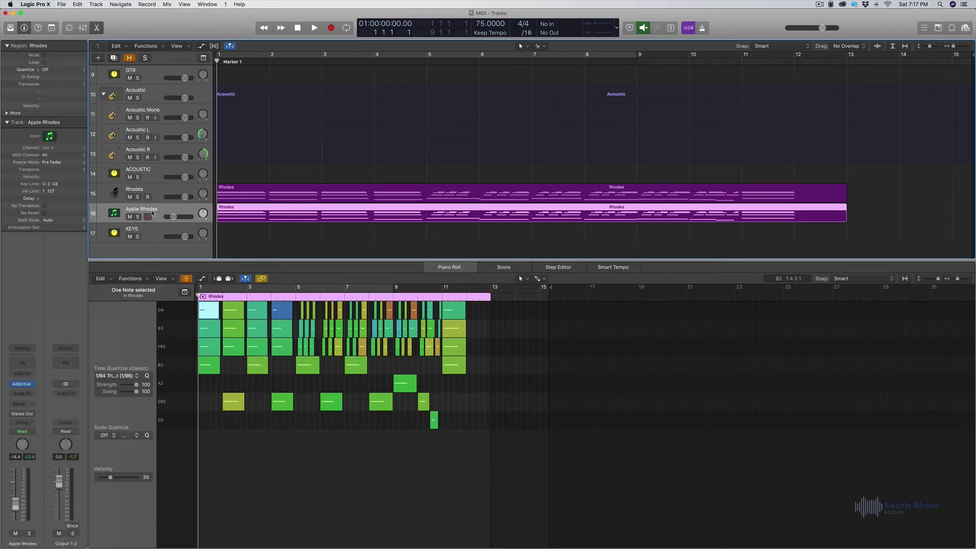
{"action": "key", "text": "Delete"}
{"action": "key", "text": "super+BackSpace"}
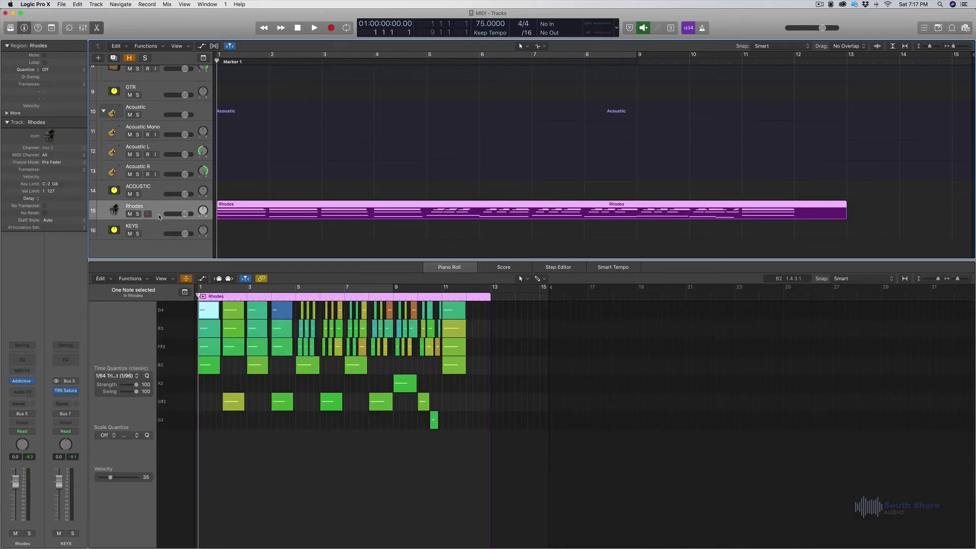
Step: Duplicate the Rhodes track and copy its MIDI region onto the new track at bar 1
{"action": "key", "text": "super+d"}
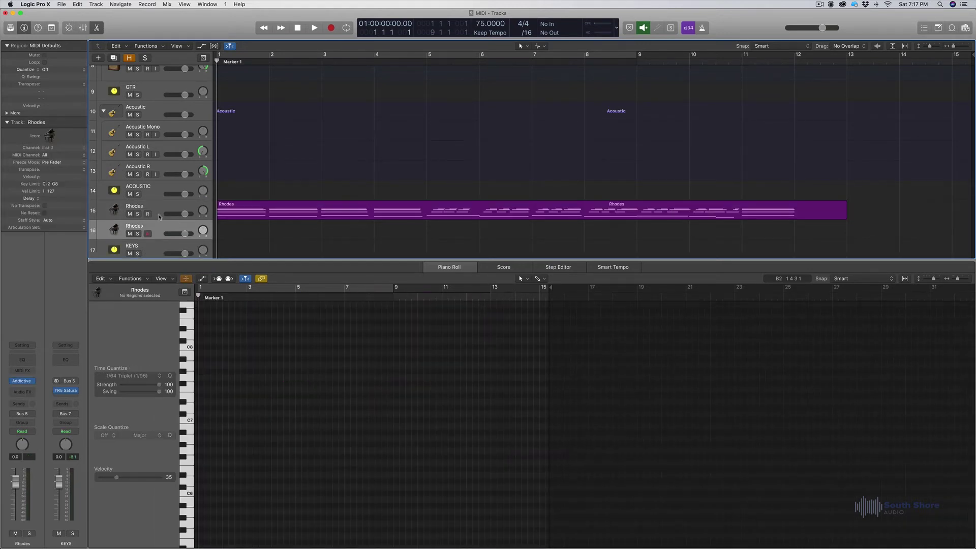
{"action": "left_click", "coordinate": [263, 217]}
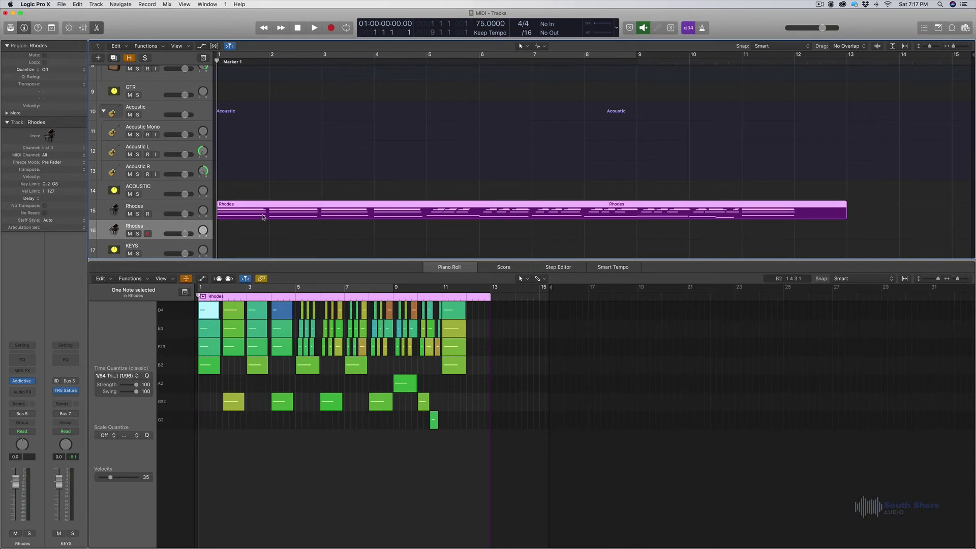
{"action": "left_click_drag", "start_coordinate": [263, 217], "coordinate": [262, 237]}
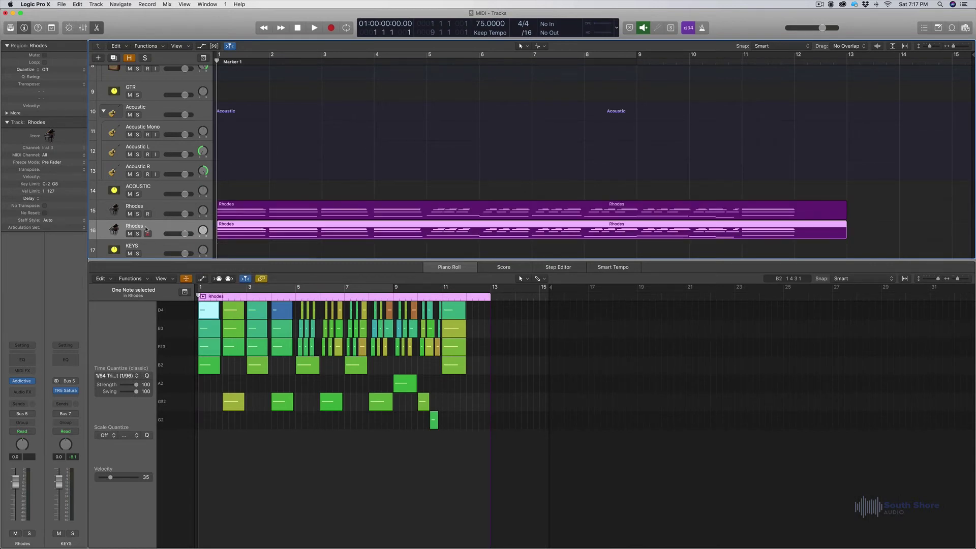
Step: Load the Mark One Real Stereo preset in Addictive Keys on the duplicate Rhodes track and audition it briefly
{"action": "left_click", "coordinate": [21, 381]}
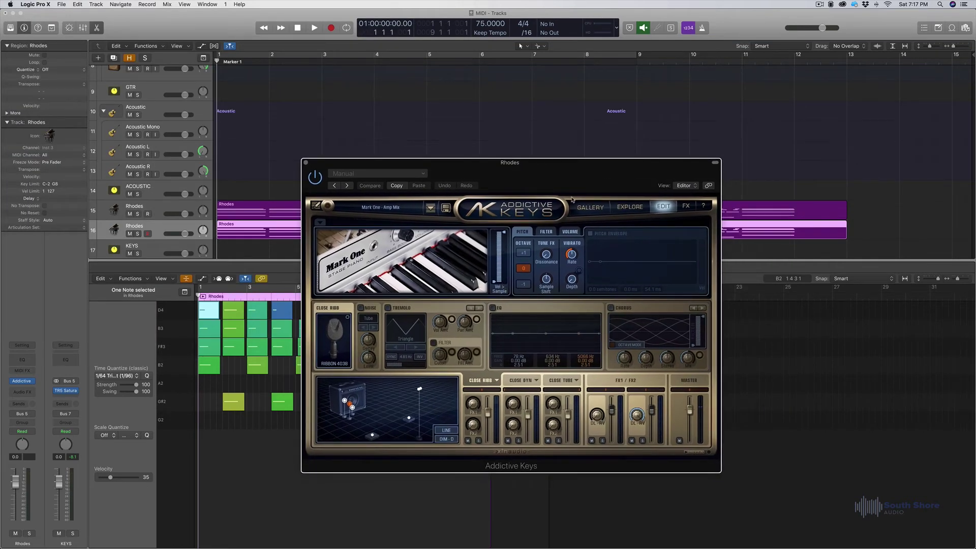
{"action": "left_click", "coordinate": [600, 209]}
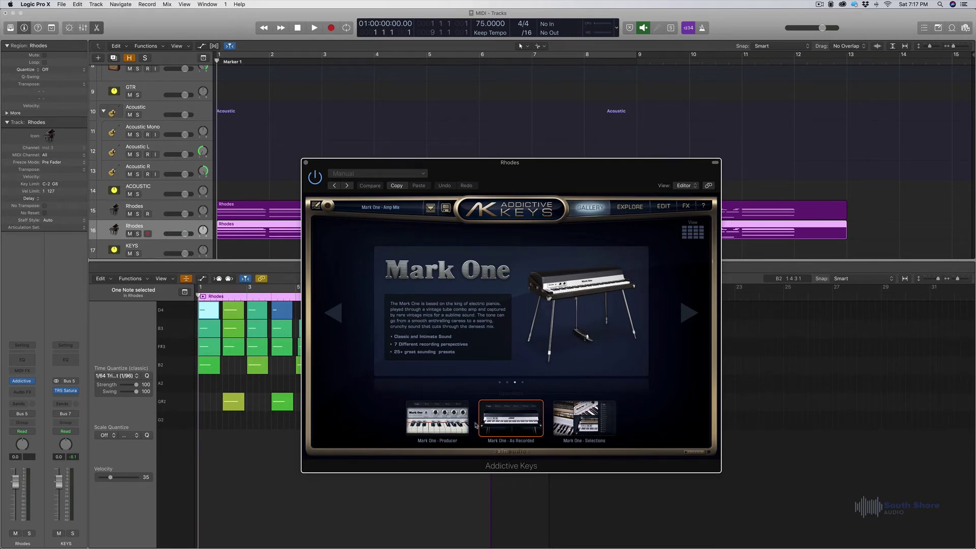
{"action": "left_click", "coordinate": [459, 425]}
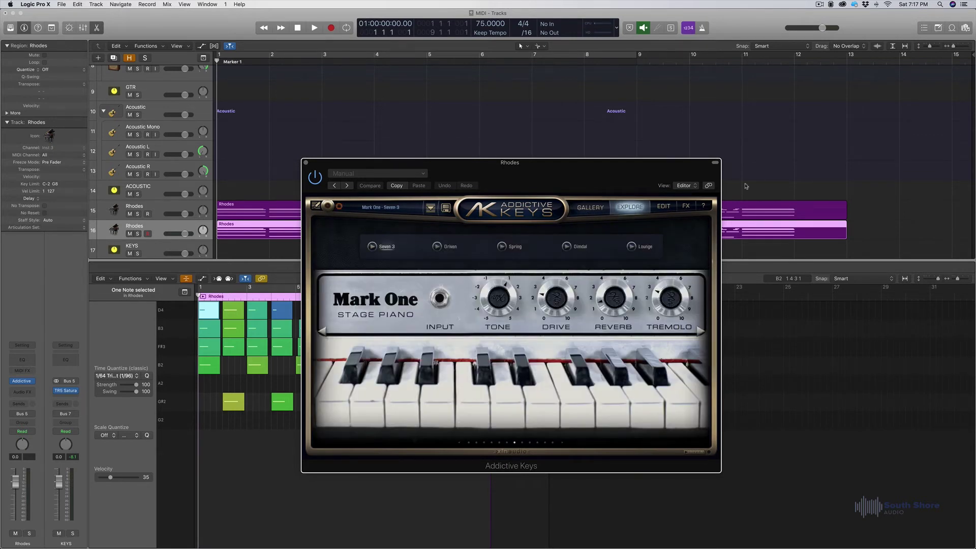
{"action": "left_click", "coordinate": [701, 331]}
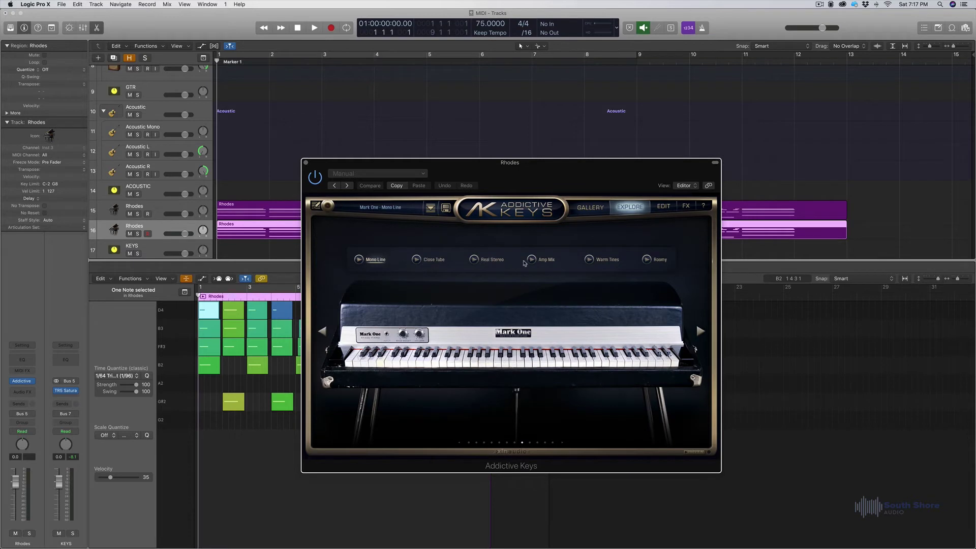
{"action": "left_click", "coordinate": [474, 260]}
{"action": "left_click", "coordinate": [473, 259]}
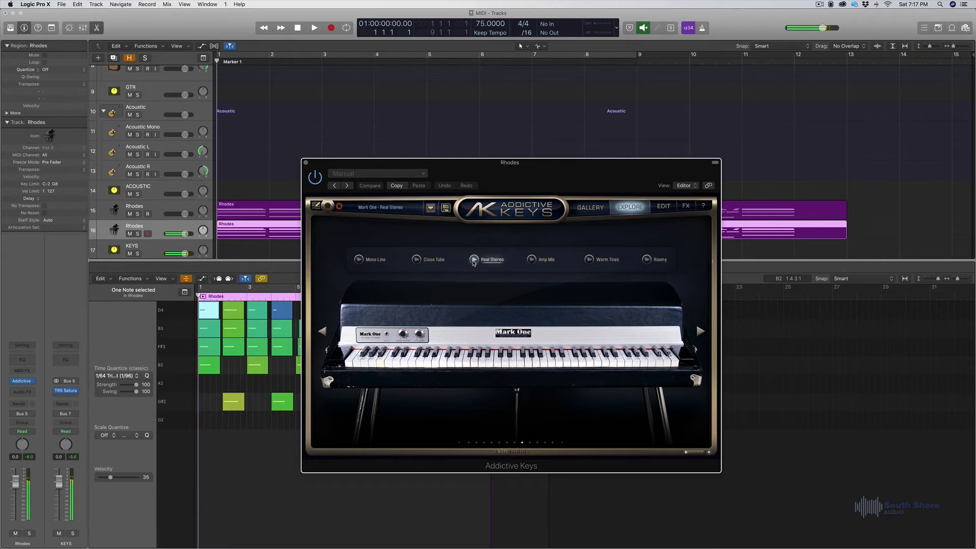
{"action": "key", "text": "space"}
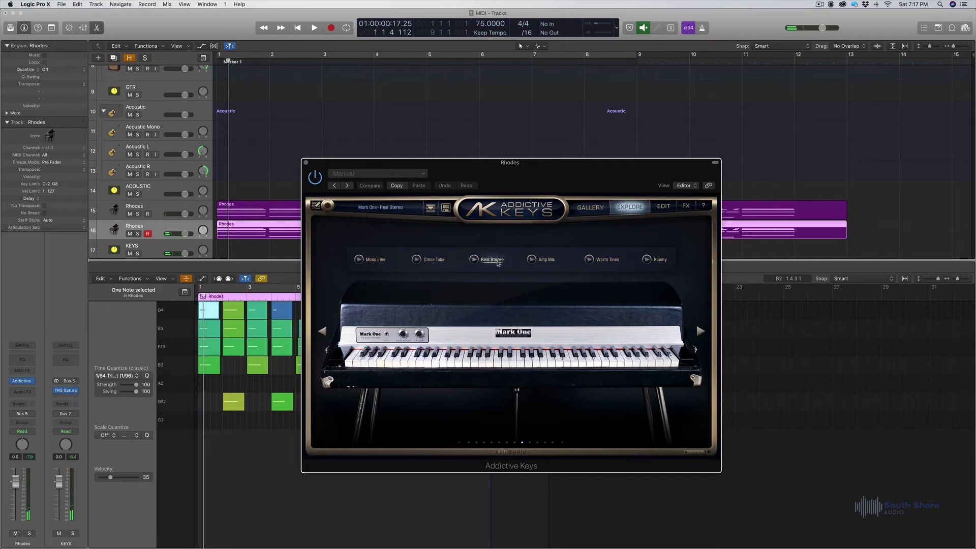
Step: Raise the FX2 send levels of the Dim-D and Floor PZM channels on the Addictive Keys FX page
{"action": "left_click", "coordinate": [664, 207]}
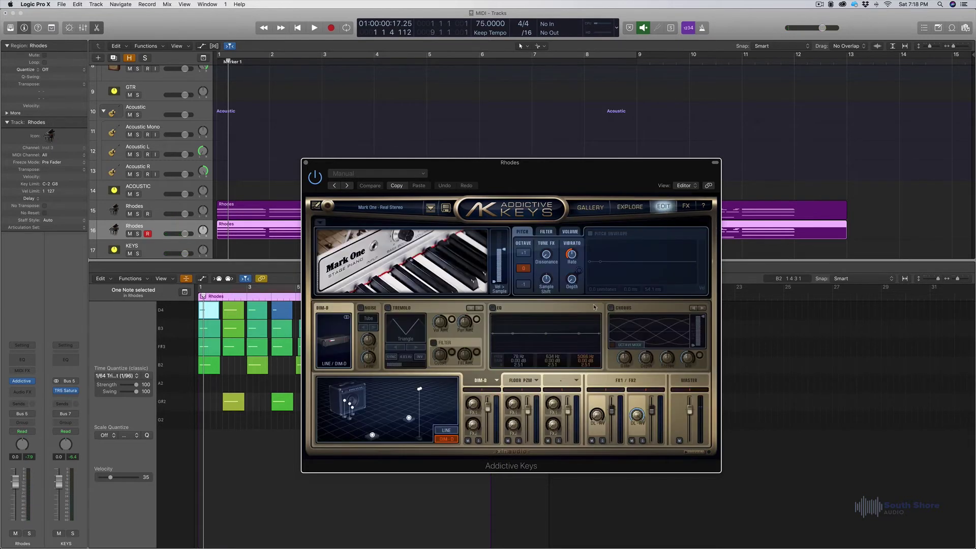
{"action": "left_click", "coordinate": [686, 208]}
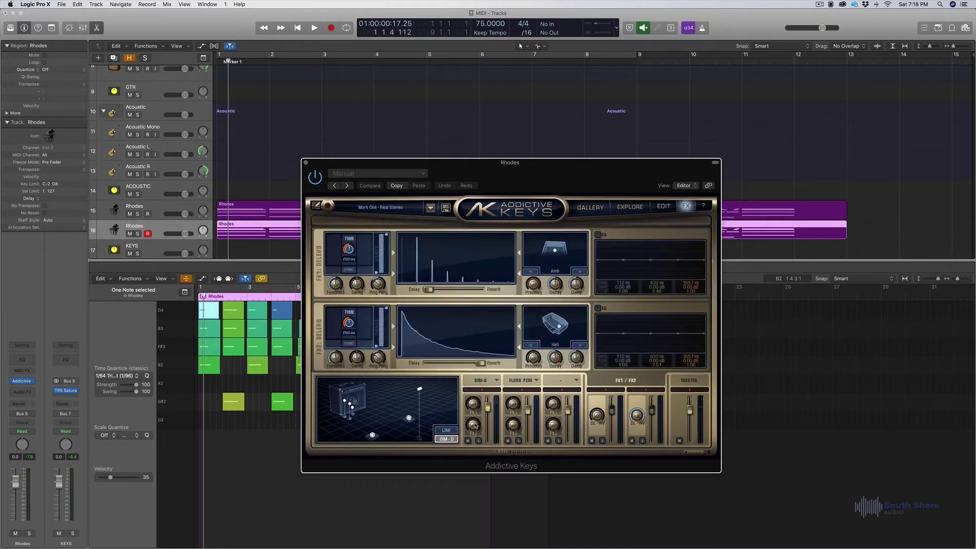
{"action": "left_click_drag", "start_coordinate": [519, 429], "coordinate": [478, 398]}
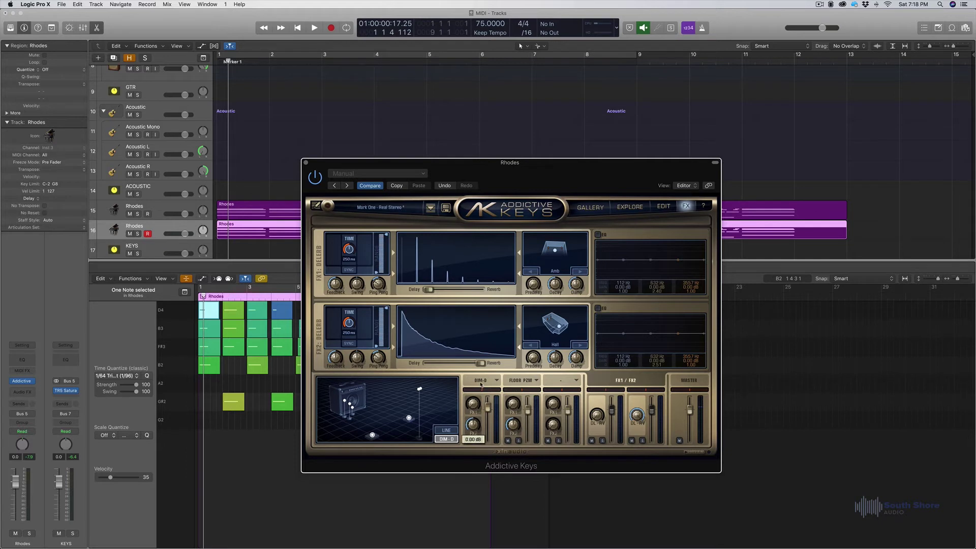
{"action": "left_click_drag", "start_coordinate": [514, 426], "coordinate": [479, 412]}
Step: Lower the duplicate Rhodes track's volume to -∞ dB and return the playhead to the start of the project
{"action": "left_click_drag", "start_coordinate": [184, 234], "coordinate": [95, 235]}
{"action": "key", "text": "Return"}
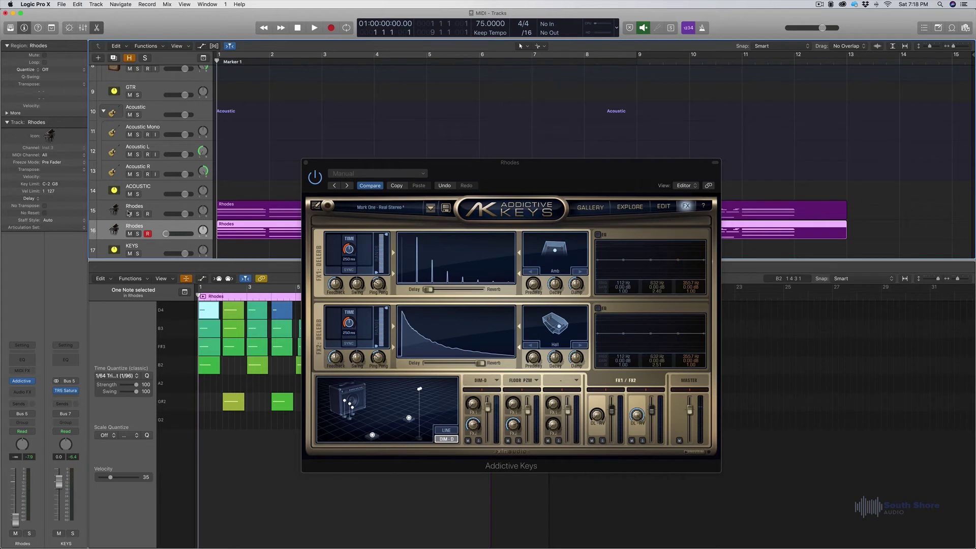
{"action": "left_click", "coordinate": [147, 210]}
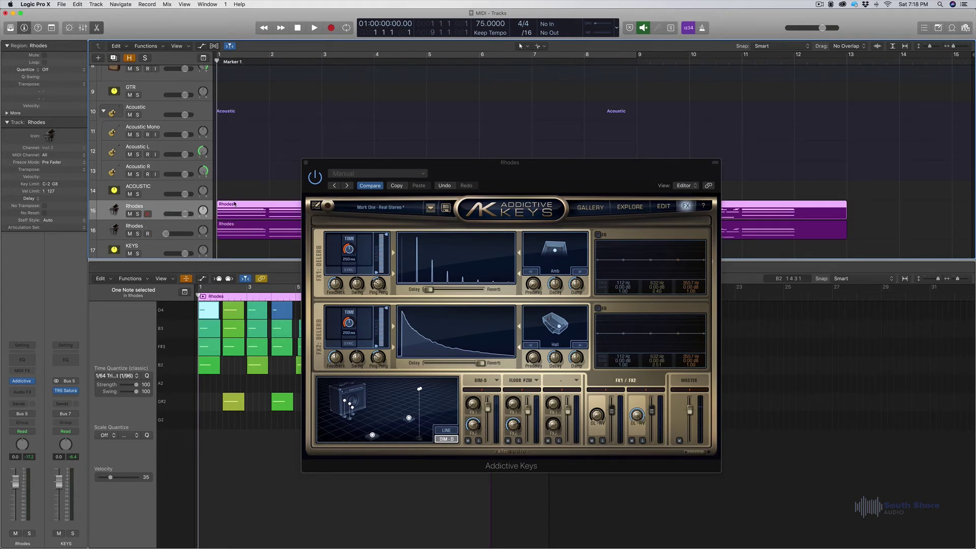
{"action": "left_click", "coordinate": [158, 227]}
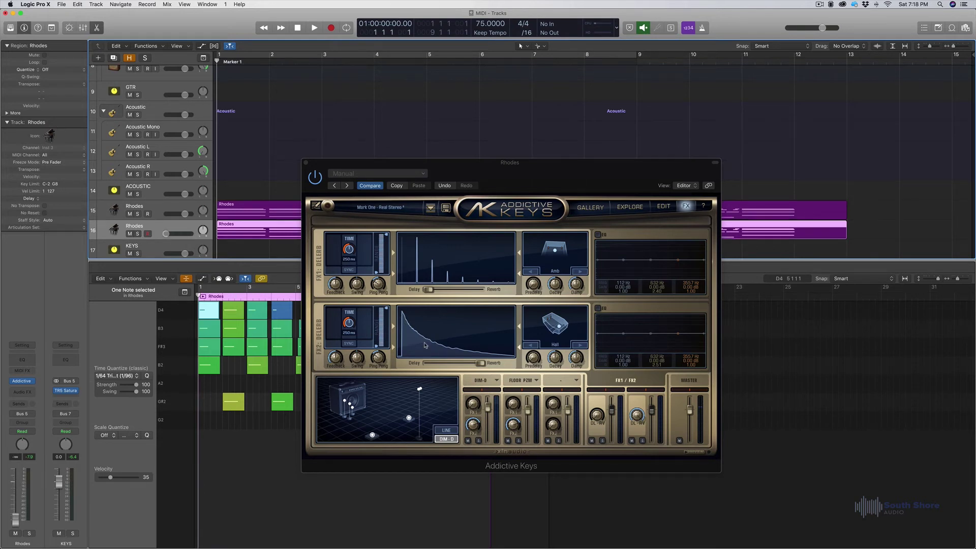
{"action": "left_click", "coordinate": [514, 427]}
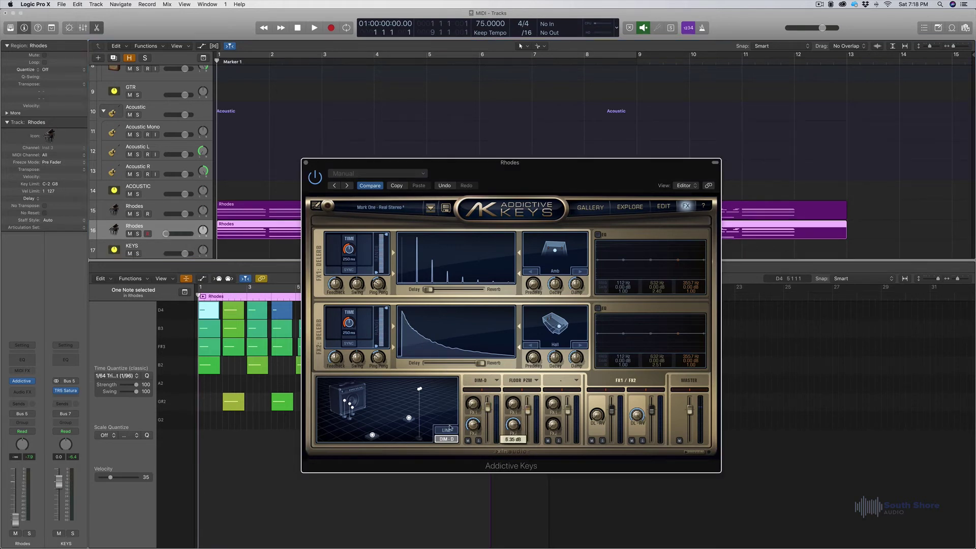
{"action": "mouse_move", "coordinate": [472, 425]}
{"action": "left_click_drag", "start_coordinate": [166, 234], "coordinate": [159, 234]}
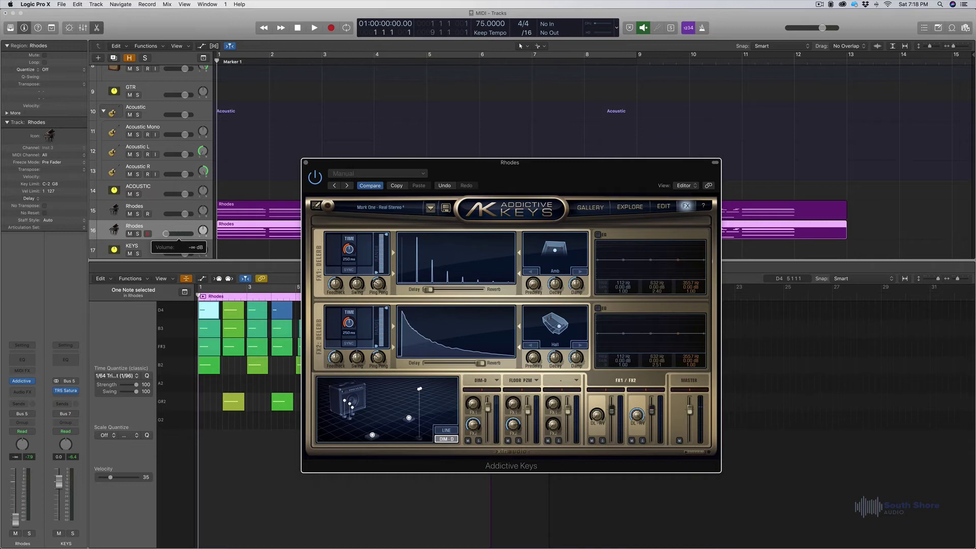
Step: Play the project and bring the duplicate Rhodes track's volume up to -15.0 dB under the original
{"action": "key", "text": "space"}
{"action": "left_click_drag", "start_coordinate": [165, 234], "coordinate": [173, 234]}
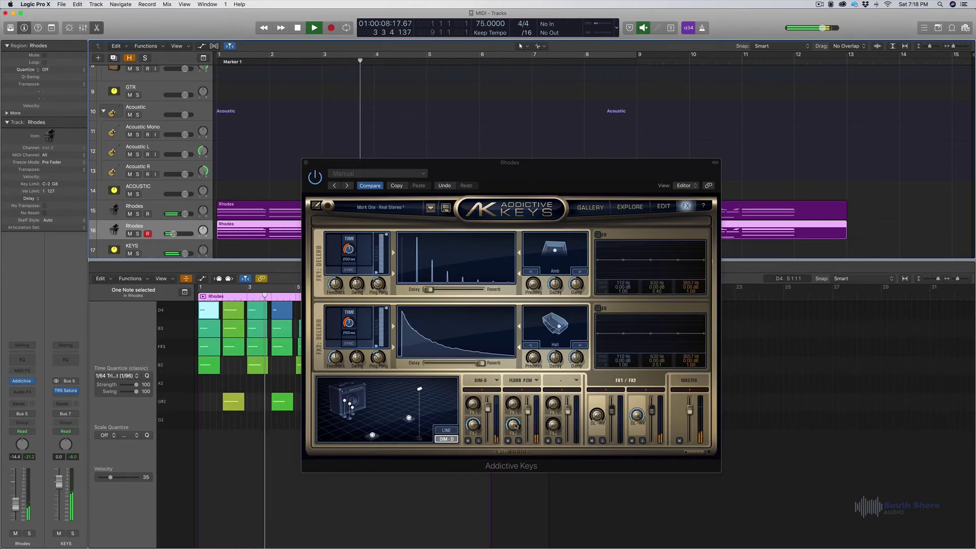
{"action": "left_click", "coordinate": [472, 425]}
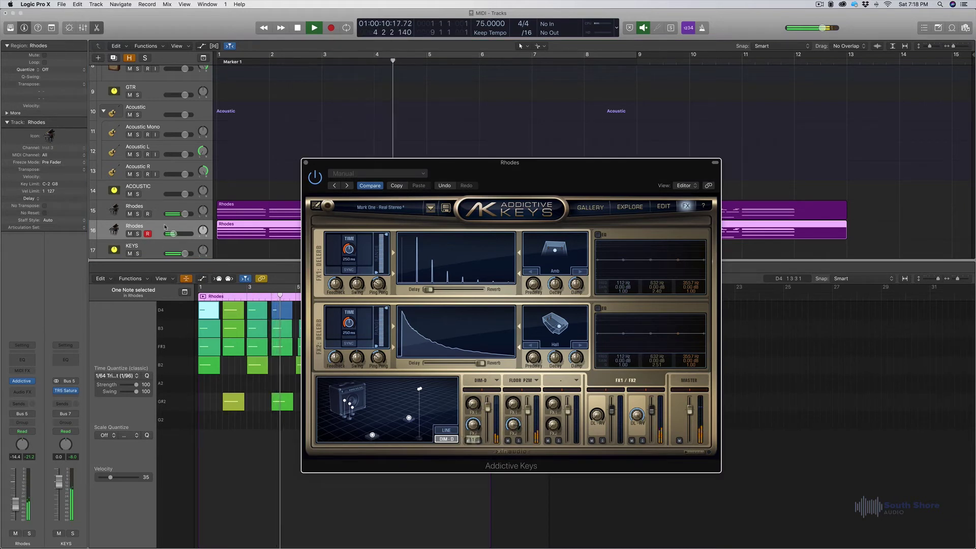
{"action": "left_click_drag", "start_coordinate": [173, 234], "coordinate": [173, 234]}
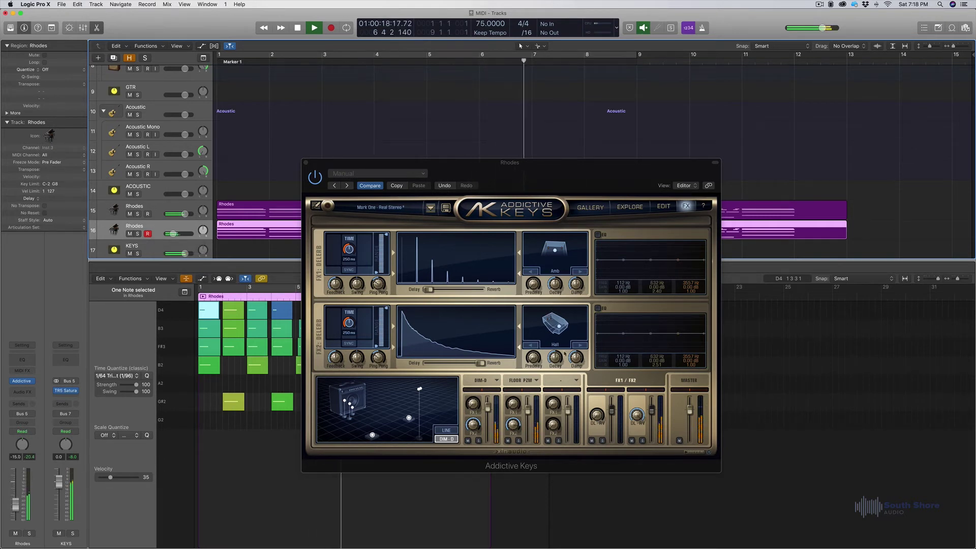
Step: Set the FX2 Hall decay to 90% while auditioning the duplicate Rhodes track in solo from the project start
{"action": "left_click_drag", "start_coordinate": [557, 358], "coordinate": [559, 336]}
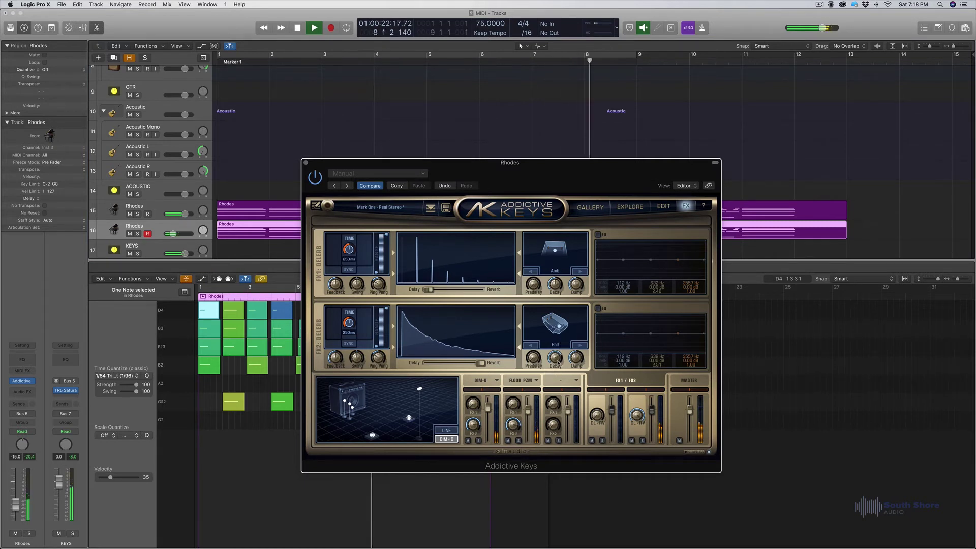
{"action": "left_click_drag", "start_coordinate": [496, 173], "coordinate": [698, 300]}
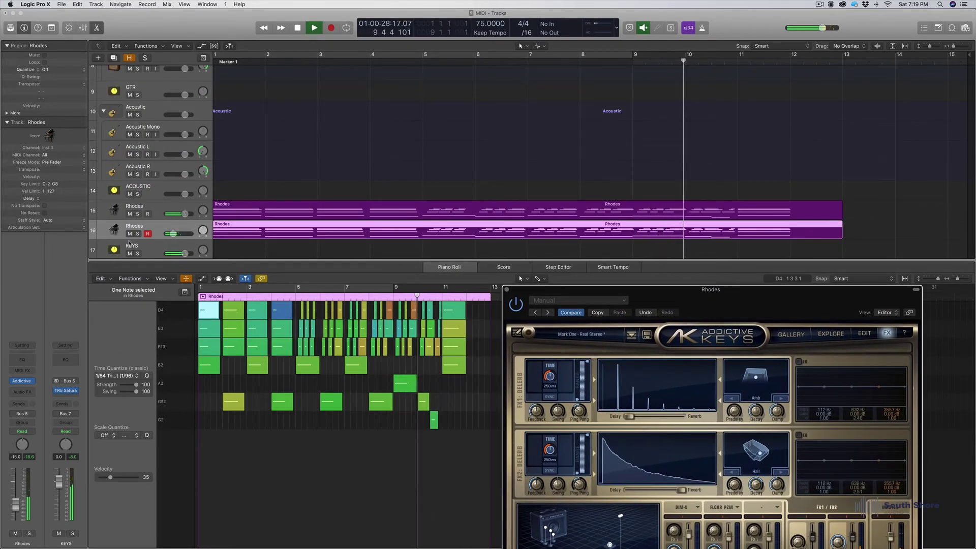
{"action": "left_click", "coordinate": [139, 234]}
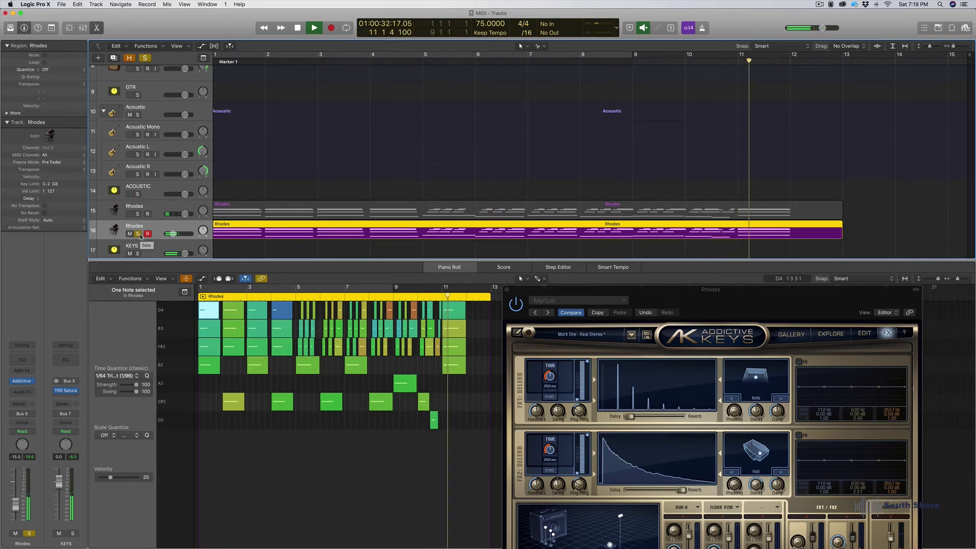
{"action": "key", "text": "shift+Return"}
{"action": "key", "text": "Return"}
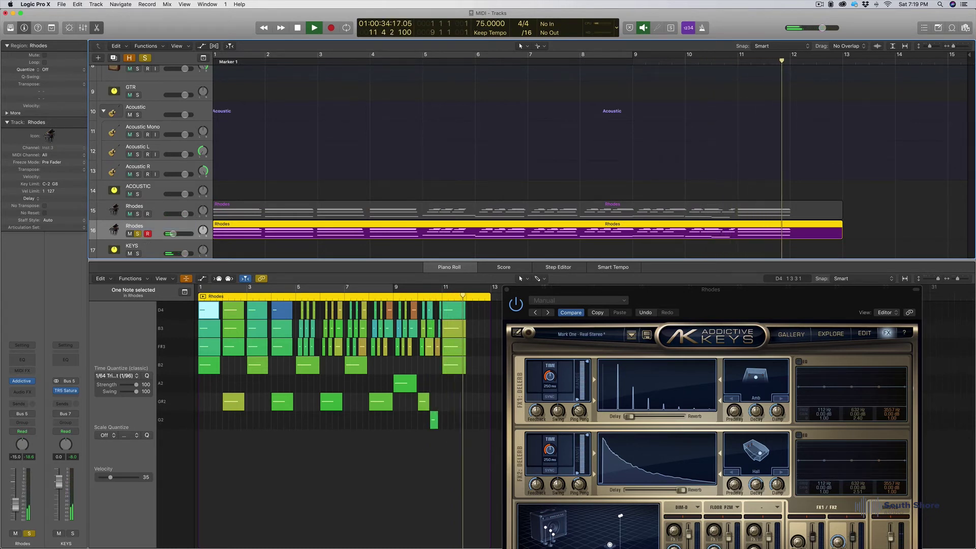
{"action": "key", "text": "Return"}
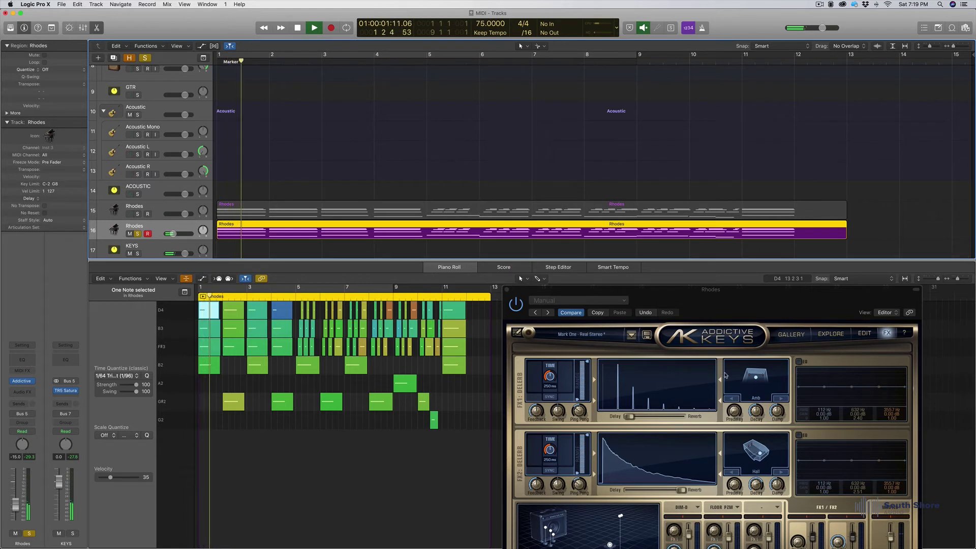
{"action": "left_click_drag", "start_coordinate": [720, 322], "coordinate": [716, 226]}
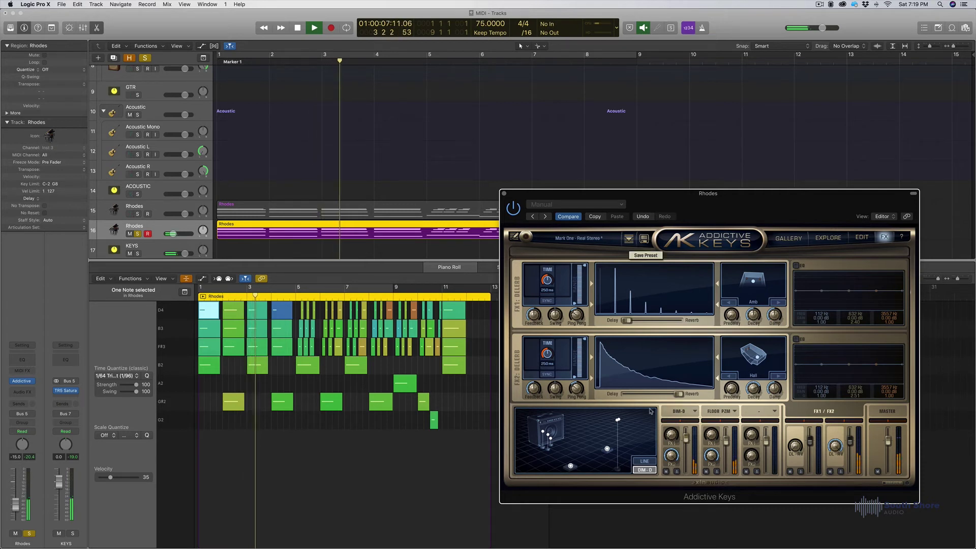
{"action": "left_click_drag", "start_coordinate": [758, 378], "coordinate": [757, 375]}
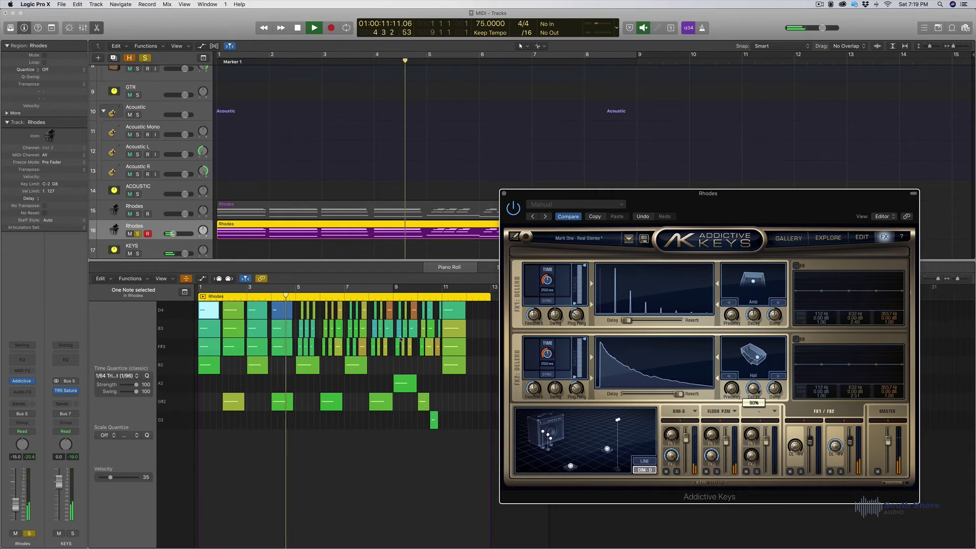
Step: Take the duplicate Rhodes track out of solo and set its volume to -14.0 dB
{"action": "left_click", "coordinate": [138, 234]}
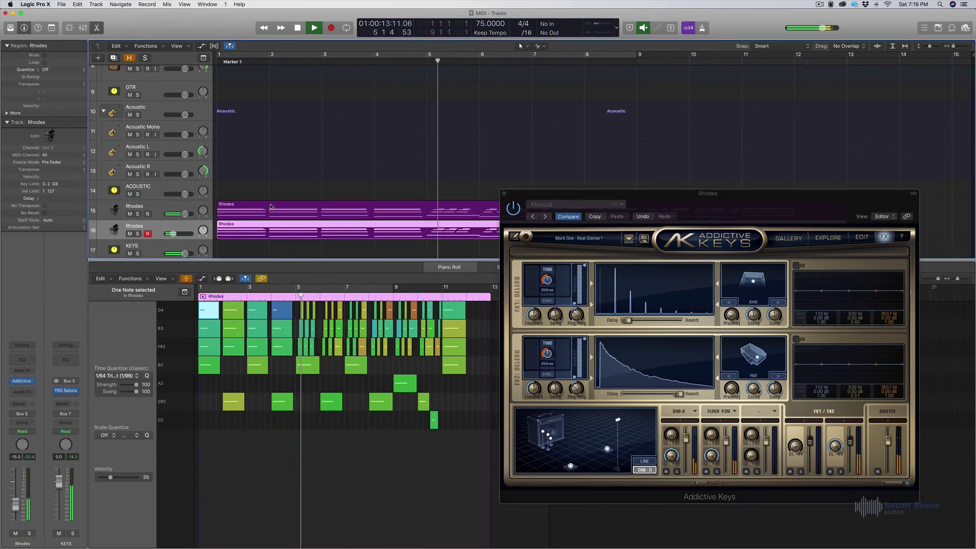
{"action": "left_click_drag", "start_coordinate": [176, 235], "coordinate": [174, 234]}
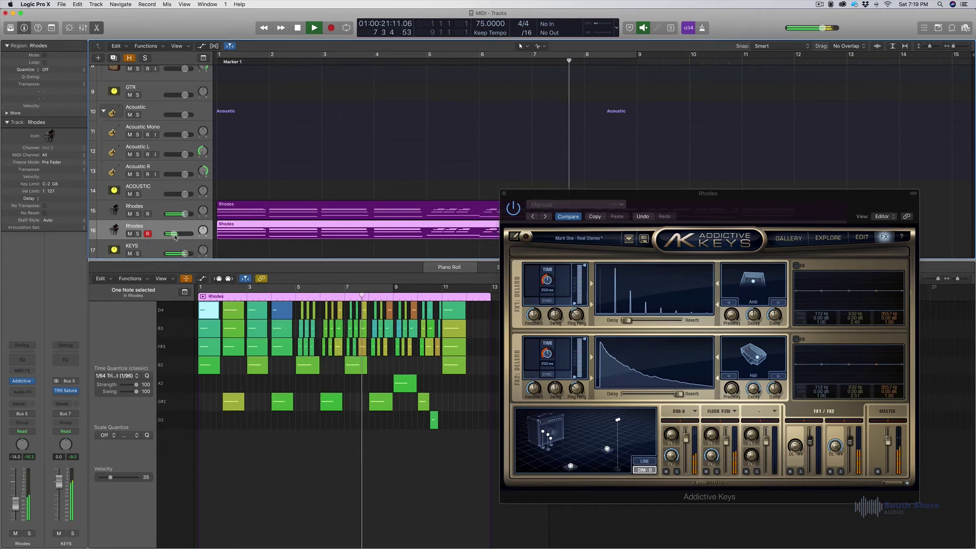
Step: Fine-tune the FX2 Hall decay during playback, stop the project and close the Addictive Keys window
{"action": "left_click", "coordinate": [749, 395]}
{"action": "left_click_drag", "start_coordinate": [750, 395], "coordinate": [750, 398]}
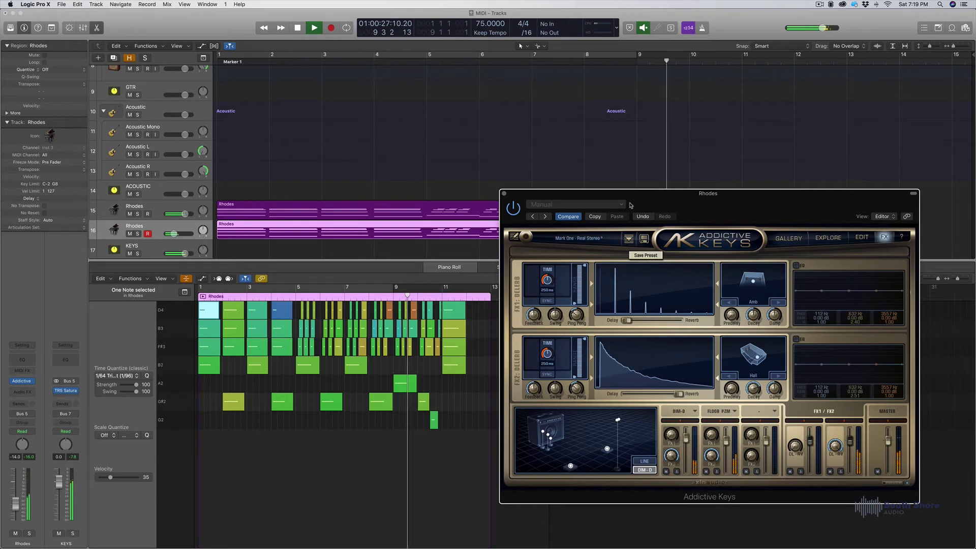
{"action": "key", "text": "space"}
{"action": "scroll", "coordinate": [550, 189], "scroll_direction": "down", "scroll_amount": 1}
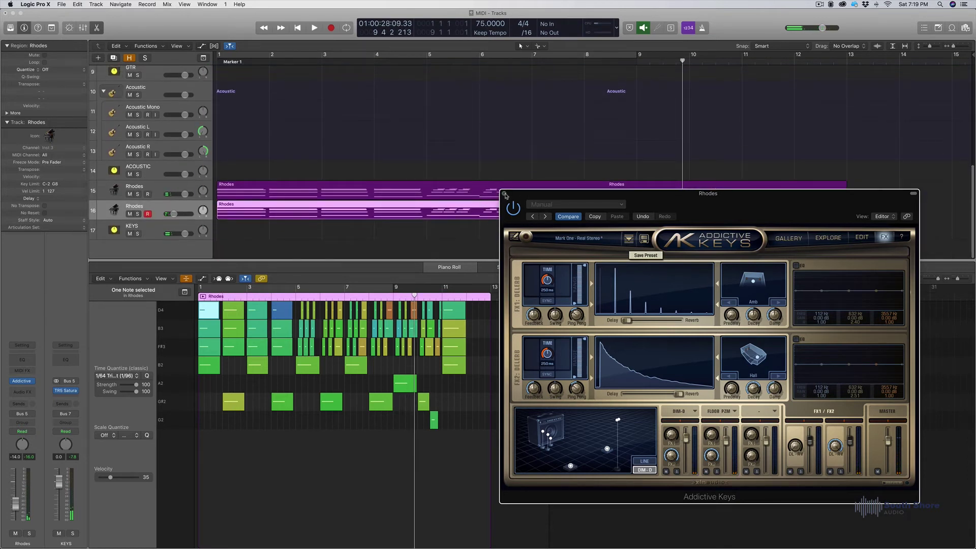
{"action": "left_click", "coordinate": [503, 193]}
{"action": "scroll", "coordinate": [505, 198], "scroll_direction": "right", "scroll_amount": 1}
{"action": "scroll", "coordinate": [506, 198], "scroll_direction": "left", "scroll_amount": 1}
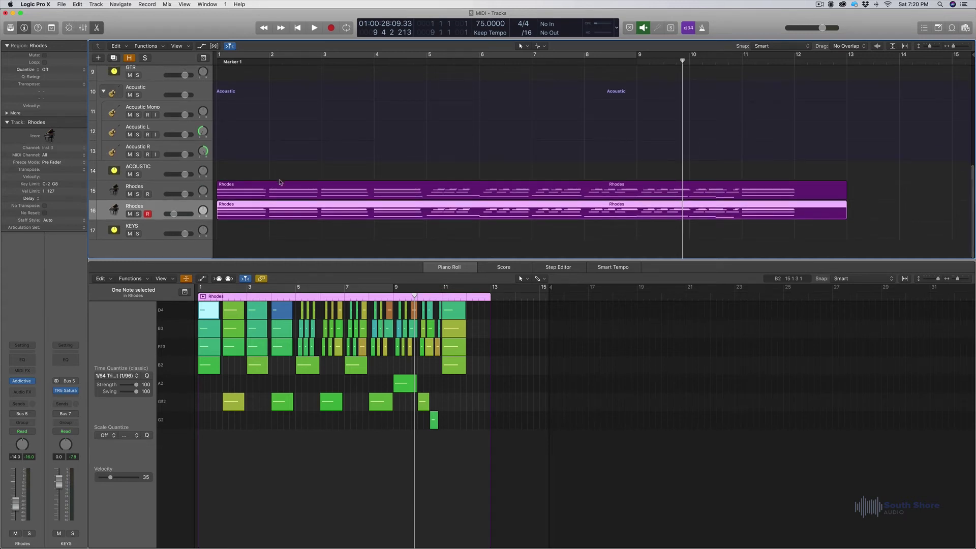
{"action": "key", "text": "super+Right"}
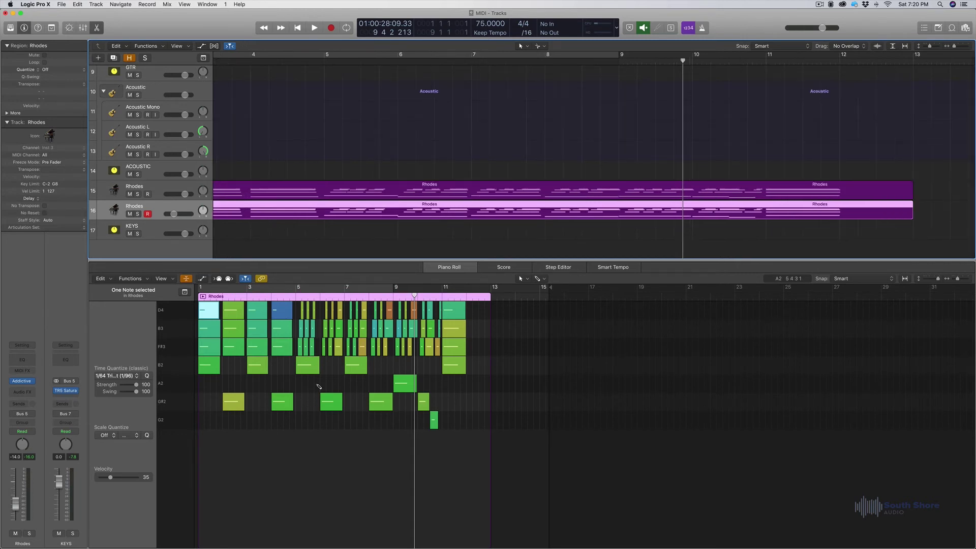
{"action": "scroll", "coordinate": [314, 193], "scroll_direction": "left", "scroll_amount": 8}
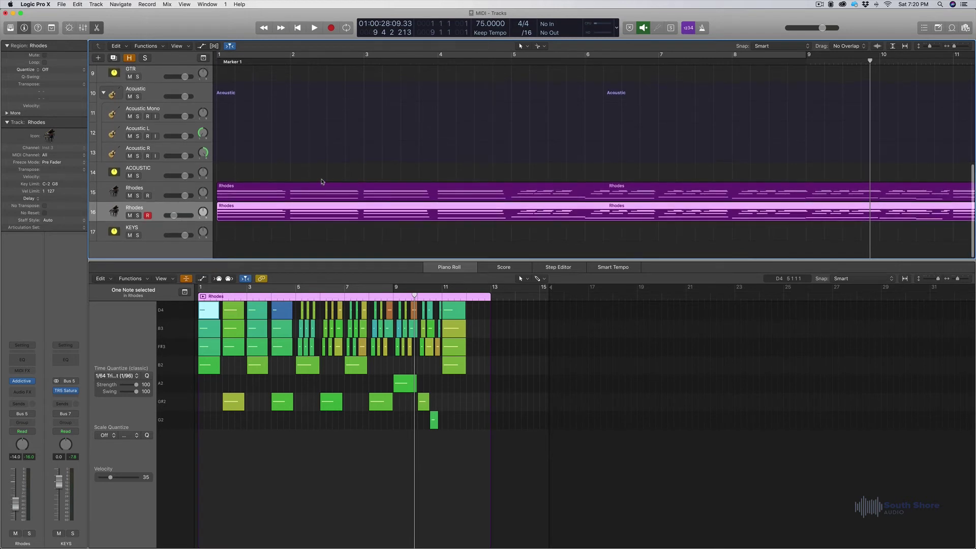
{"action": "scroll", "coordinate": [321, 181], "scroll_direction": "down", "scroll_amount": 1}
{"action": "scroll", "coordinate": [321, 182], "scroll_direction": "up", "scroll_amount": 1}
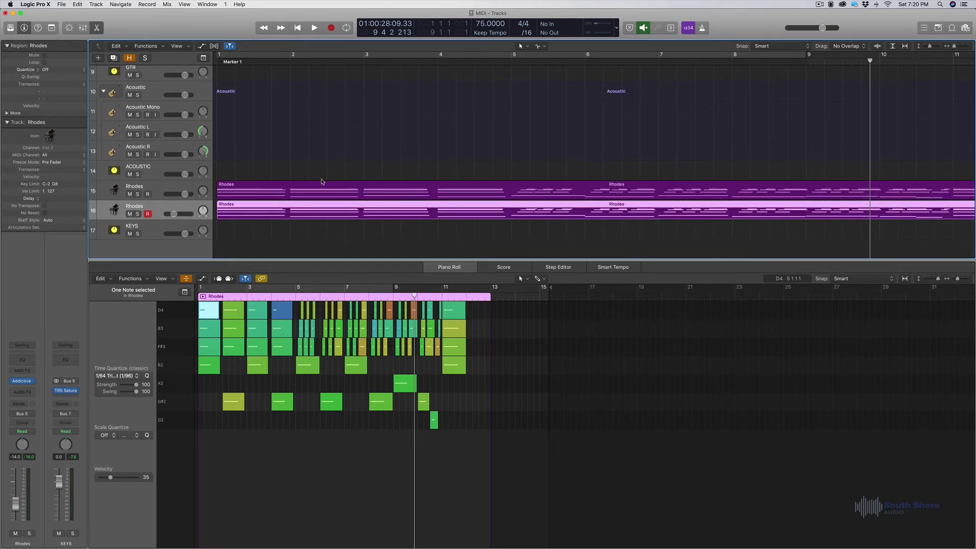
Step: Solo the original Rhodes track and listen to its chords from the start of bar 2
{"action": "scroll", "coordinate": [321, 181], "scroll_direction": "right", "scroll_amount": 1}
{"action": "scroll", "coordinate": [321, 182], "scroll_direction": "left", "scroll_amount": 1}
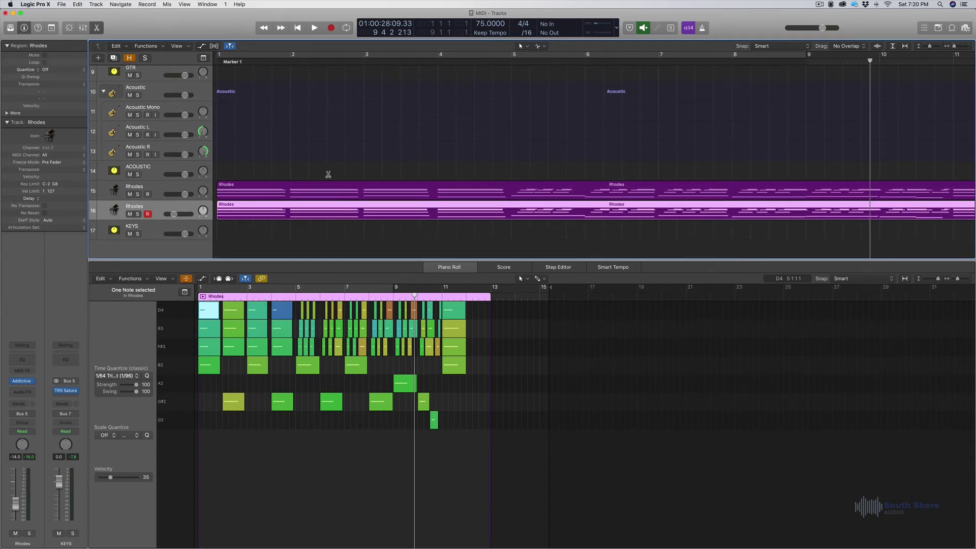
{"action": "key", "text": "super+Left"}
{"action": "key", "text": "super+Right"}
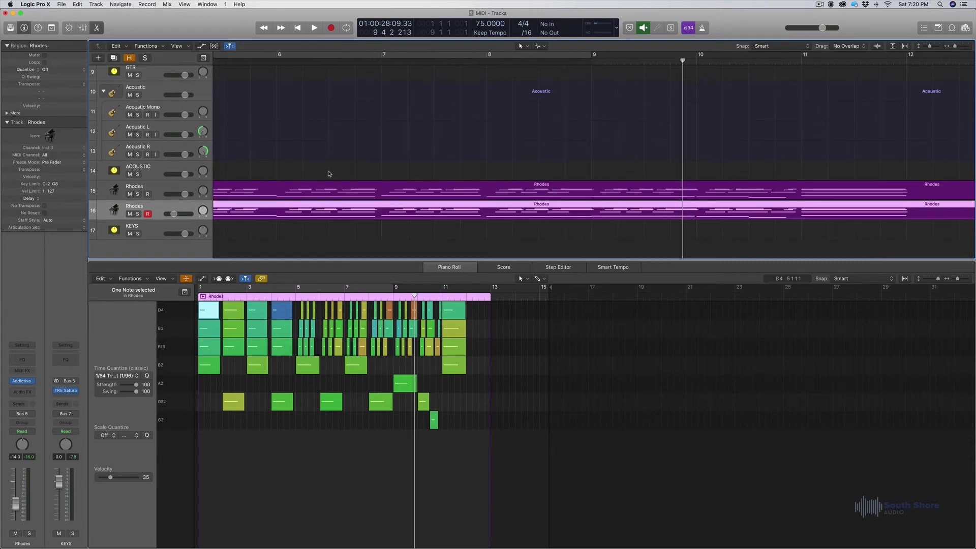
{"action": "scroll", "coordinate": [328, 173], "scroll_direction": "left", "scroll_amount": 10}
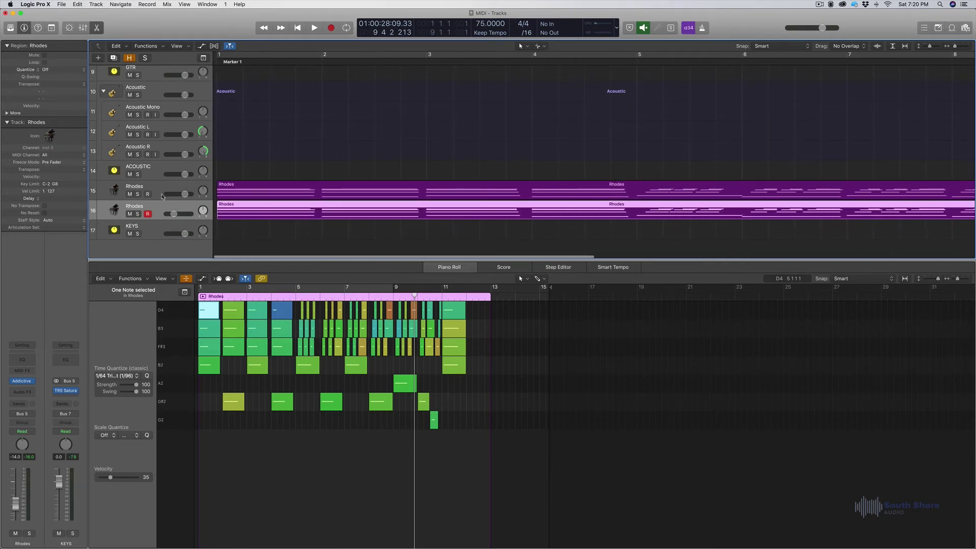
{"action": "left_click", "coordinate": [138, 194]}
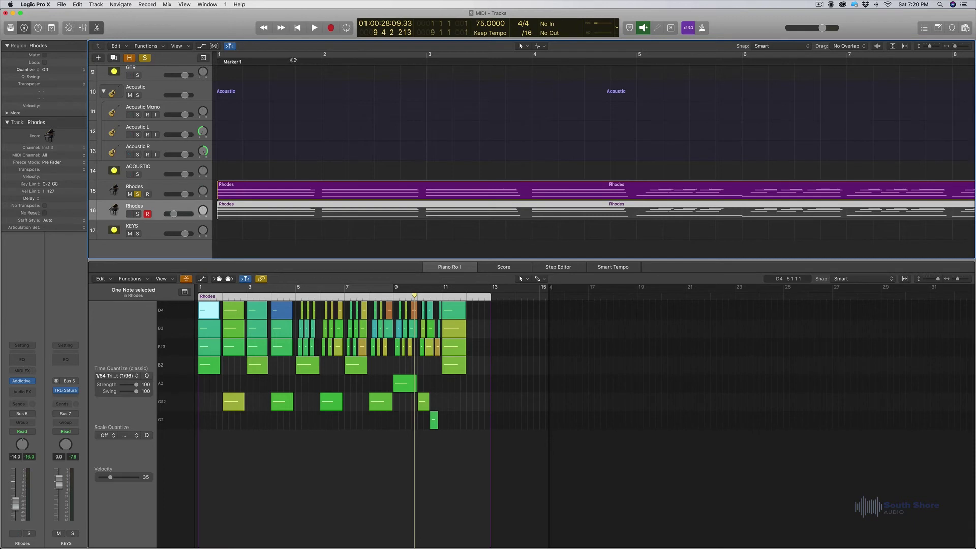
{"action": "left_click", "coordinate": [341, 60]}
{"action": "key", "text": "space"}
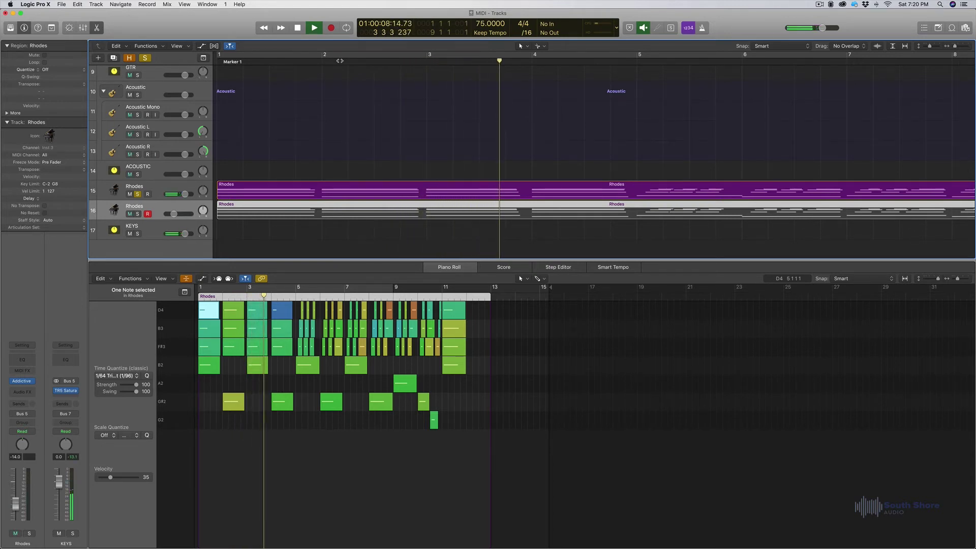
{"action": "key", "text": "space"}
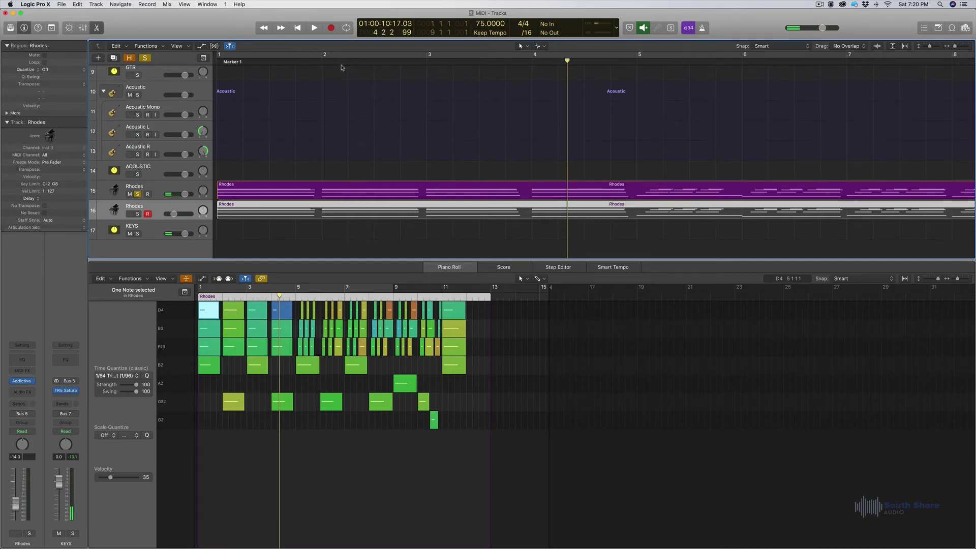
Step: Move the playhead over the second Rhodes chord and settle it just after the start of bar 2
{"action": "scroll", "coordinate": [335, 62], "scroll_direction": "up", "scroll_amount": 1}
{"action": "left_click", "coordinate": [340, 61]}
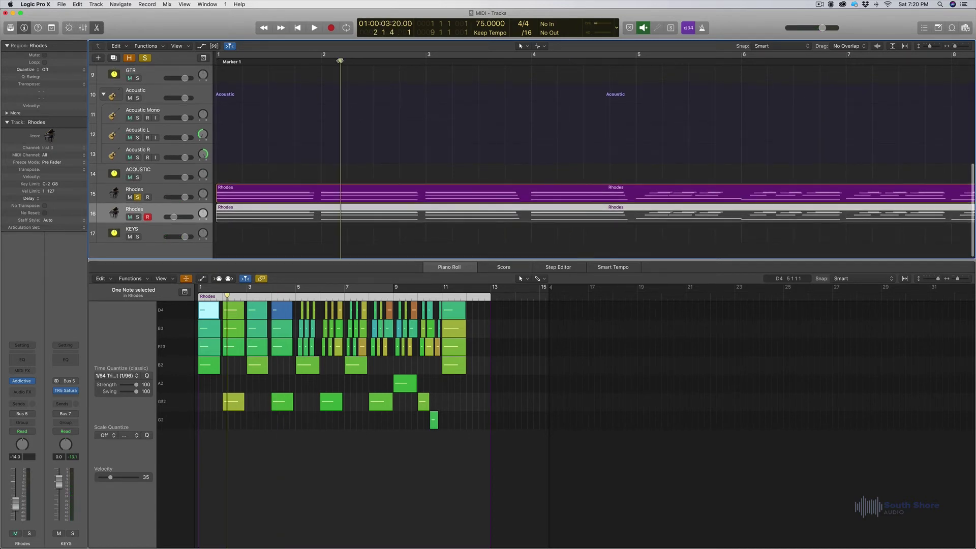
{"action": "left_click_drag", "start_coordinate": [341, 60], "coordinate": [367, 61]}
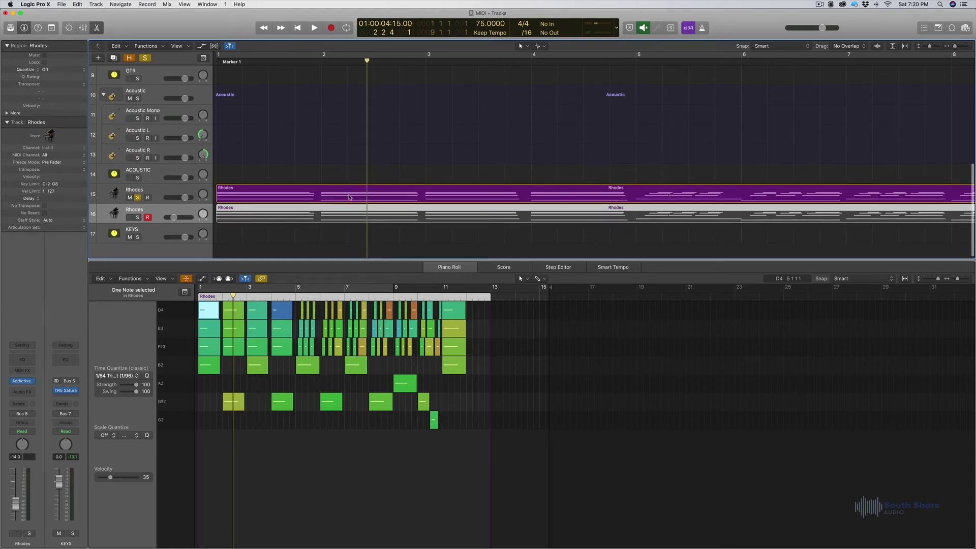
{"action": "left_click", "coordinate": [336, 62]}
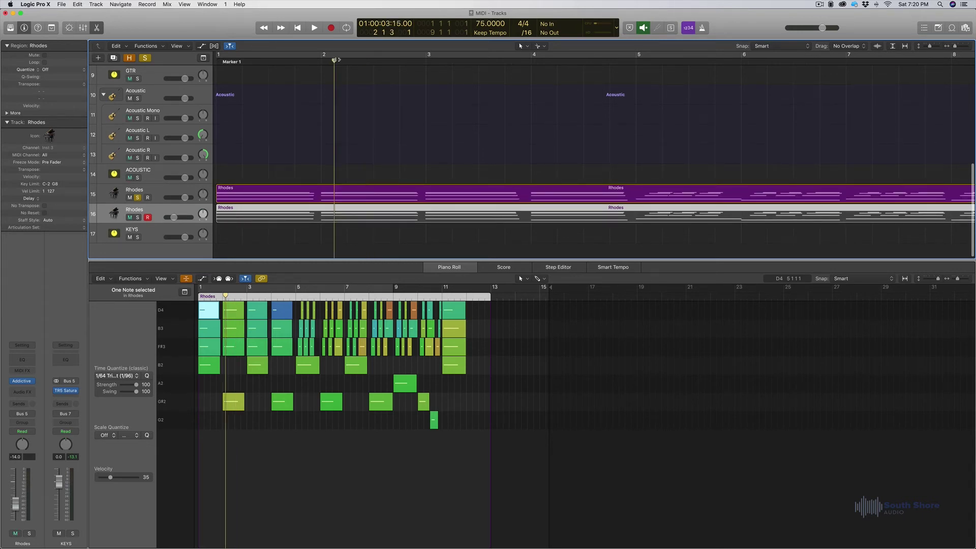
{"action": "mouse_move", "coordinate": [333, 61]}
{"action": "left_mouse_down"}
{"action": "mouse_move", "coordinate": [343, 60]}
{"action": "mouse_move", "coordinate": [334, 68]}
{"action": "left_mouse_up"}
Step: Examine the gap between the first and second Rhodes chords up close, placing the playhead just before bar 2
{"action": "key", "text": "super+Right"}
{"action": "key", "text": "super+Right"}
{"action": "key", "text": "super+Right"}
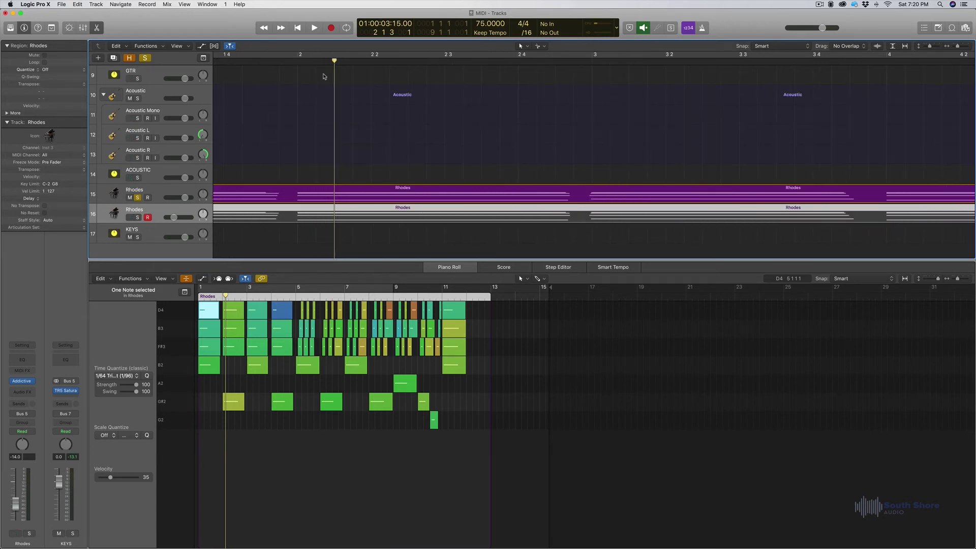
{"action": "scroll", "coordinate": [312, 88], "scroll_direction": "left", "scroll_amount": 5}
{"action": "scroll", "coordinate": [312, 88], "scroll_direction": "right", "scroll_amount": 8}
{"action": "scroll", "coordinate": [312, 88], "scroll_direction": "left", "scroll_amount": 3}
{"action": "scroll", "coordinate": [312, 89], "scroll_direction": "right", "scroll_amount": 2}
{"action": "scroll", "coordinate": [313, 89], "scroll_direction": "left", "scroll_amount": 1}
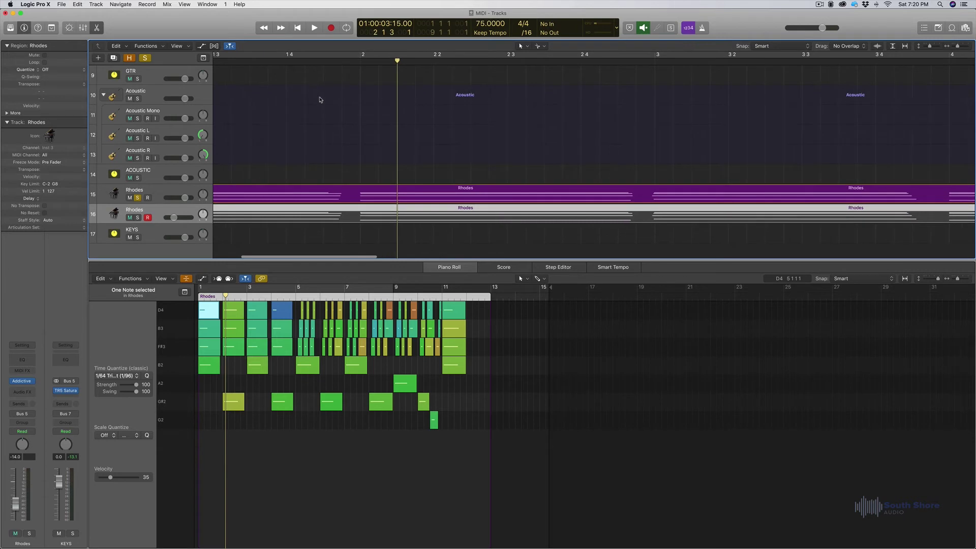
{"action": "scroll", "coordinate": [320, 97], "scroll_direction": "right", "scroll_amount": 3}
{"action": "key", "text": "super+Left"}
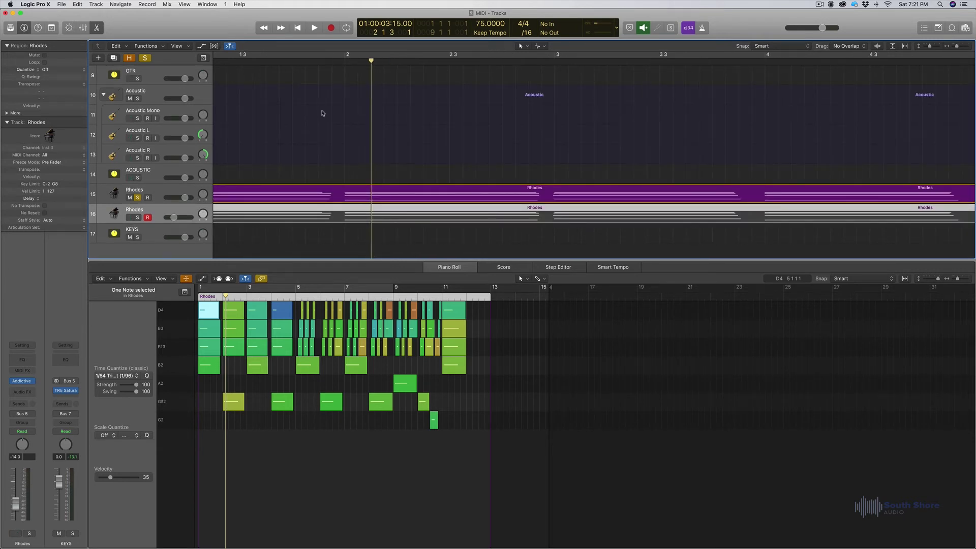
{"action": "left_click", "coordinate": [341, 60]}
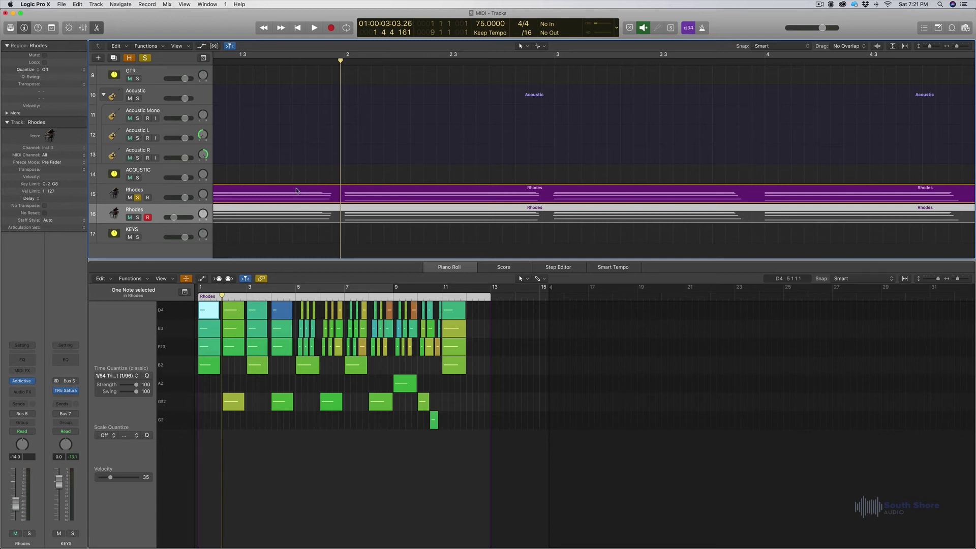
Step: Clear the solo and move the playhead back to late in bar 1 on the drummer and bass tracks
{"action": "scroll", "coordinate": [349, 197], "scroll_direction": "up", "scroll_amount": 8}
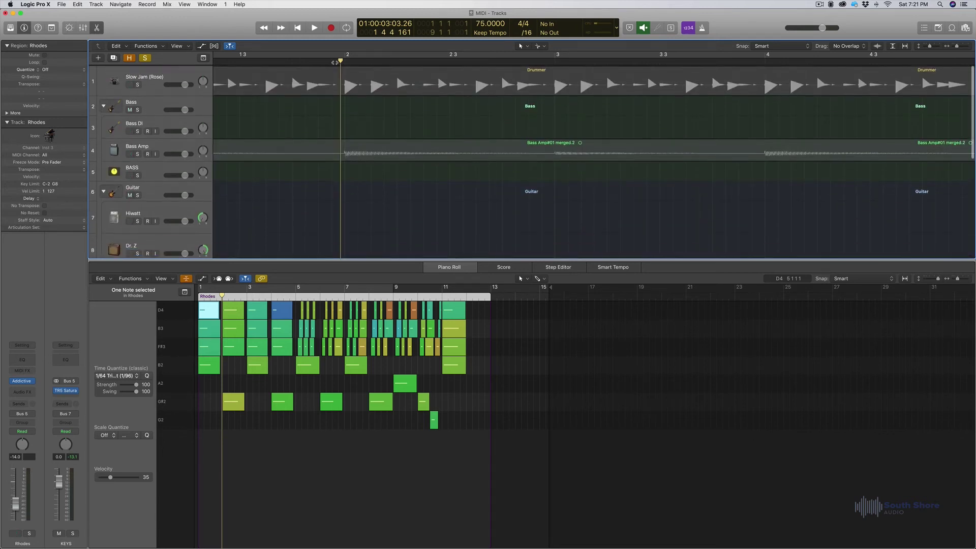
{"action": "left_click", "coordinate": [144, 58]}
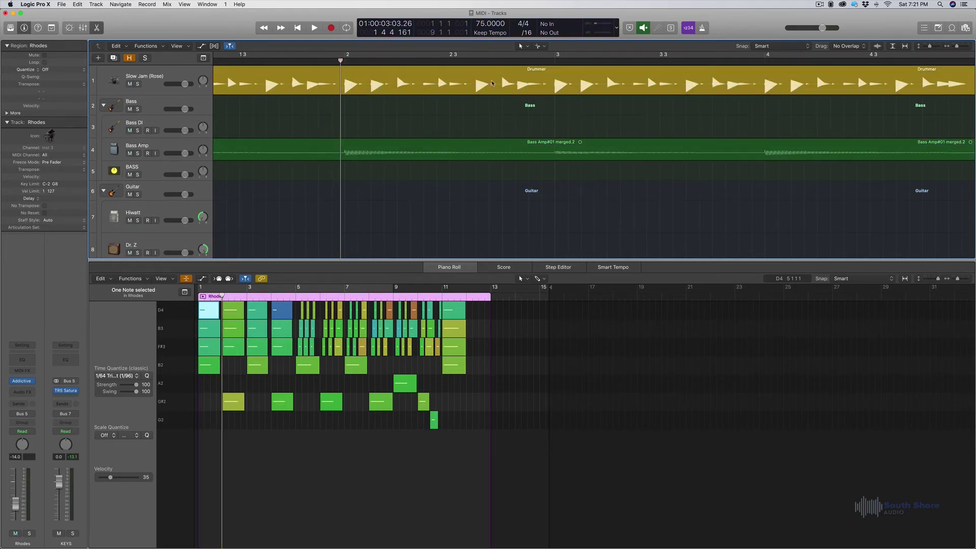
{"action": "left_click_drag", "start_coordinate": [618, 59], "coordinate": [324, 71]}
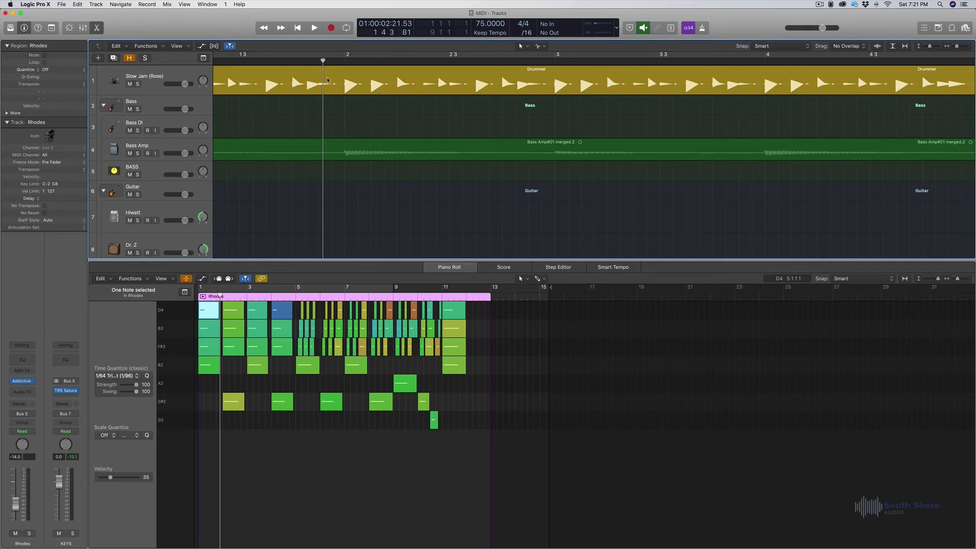
Step: Trace the chord change around bar 2 on both Rhodes tracks with the playhead, ending just before bar 2
{"action": "scroll", "coordinate": [325, 122], "scroll_direction": "down", "scroll_amount": 10}
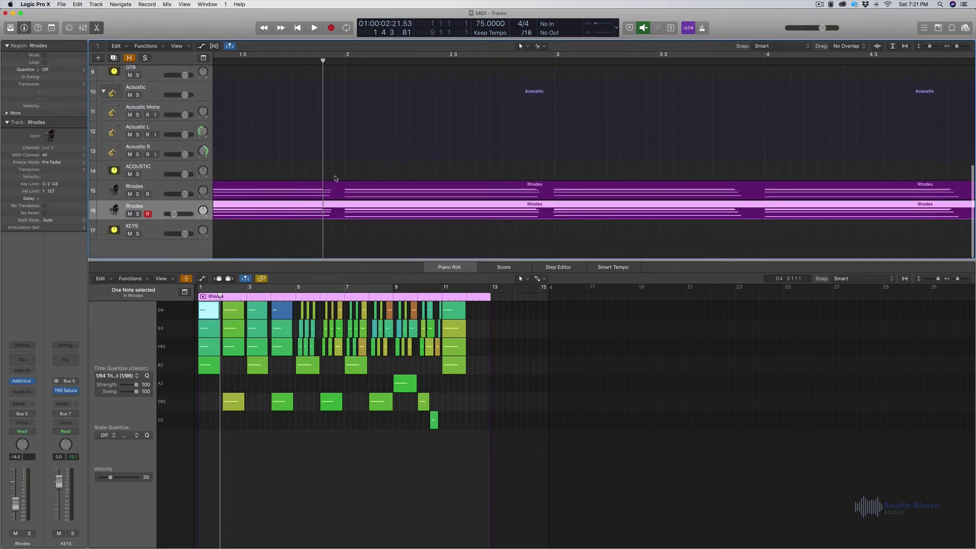
{"action": "scroll", "coordinate": [355, 204], "scroll_direction": "left", "scroll_amount": 5}
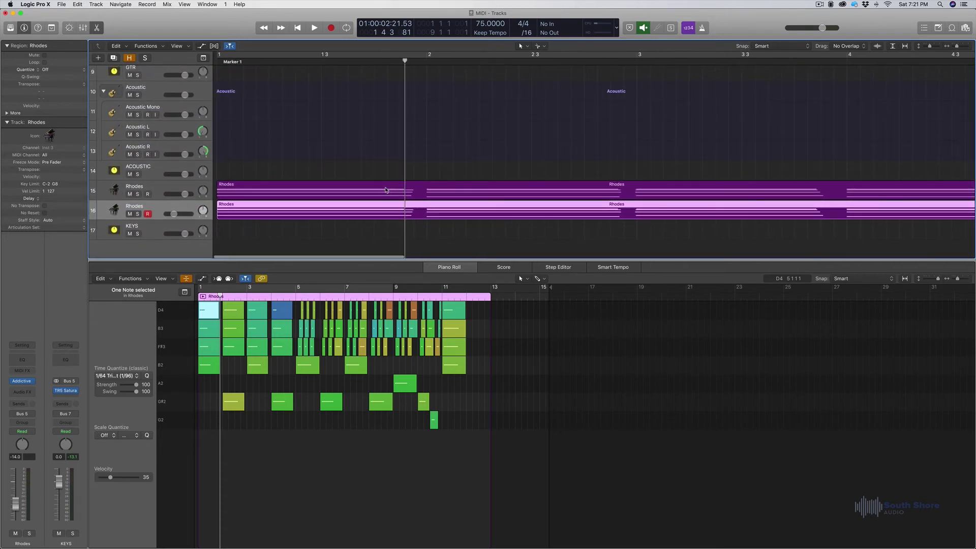
{"action": "left_click_drag", "start_coordinate": [405, 61], "coordinate": [484, 66]}
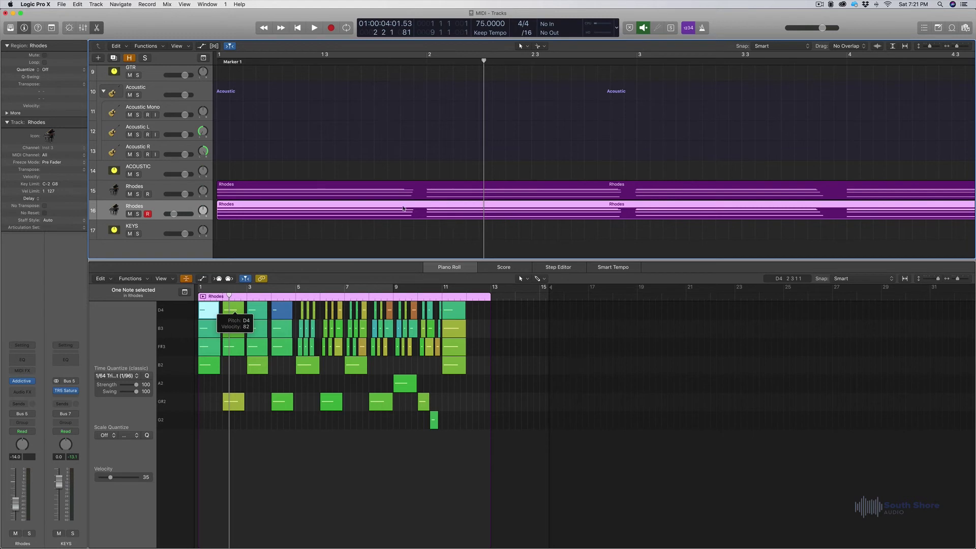
{"action": "left_click_drag", "start_coordinate": [428, 62], "coordinate": [480, 62]}
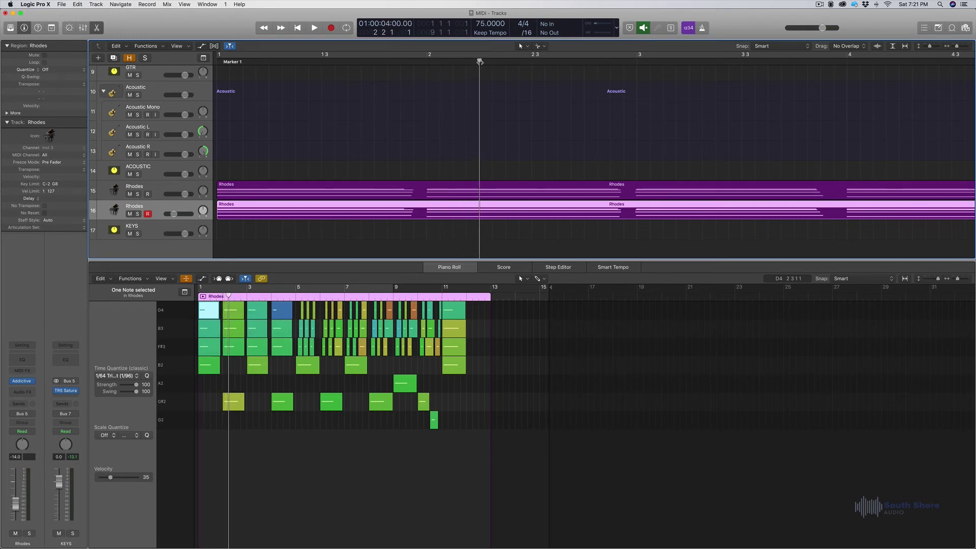
{"action": "left_click_drag", "start_coordinate": [473, 62], "coordinate": [423, 62]}
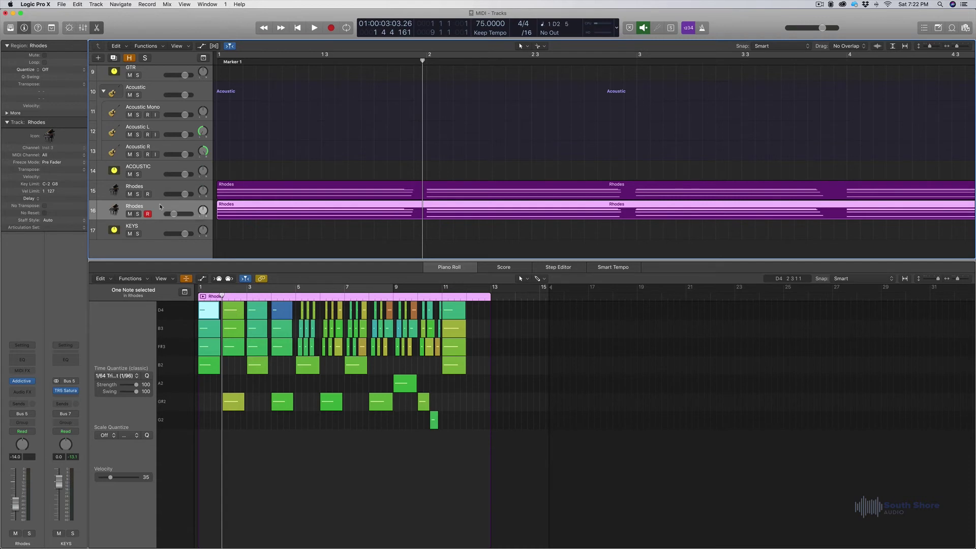
Step: Create one new software instrument track below the duplicate Rhodes using the ES P (Polyphonic Synth) instrument
{"action": "key", "text": "alt+super+n"}
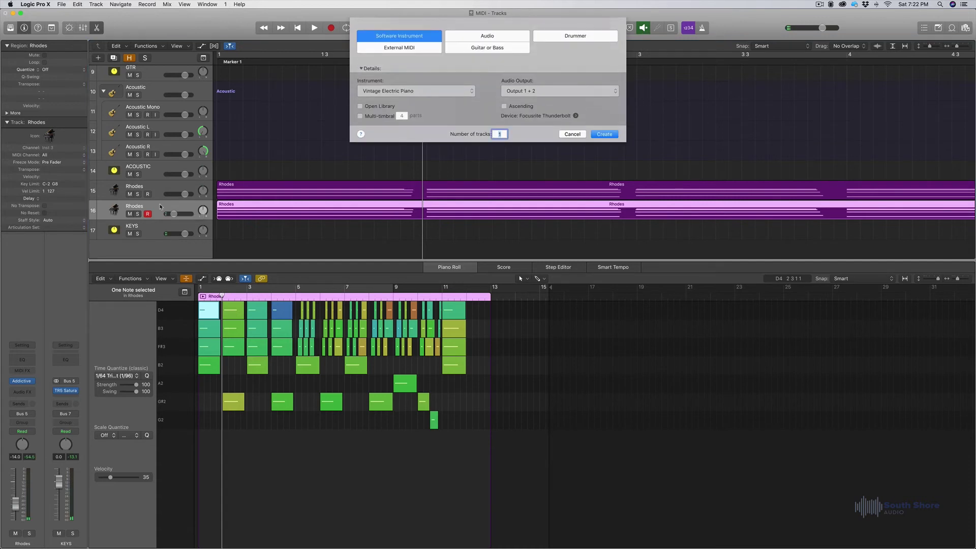
{"action": "left_click", "coordinate": [402, 91]}
{"action": "mouse_move", "coordinate": [413, 151]}
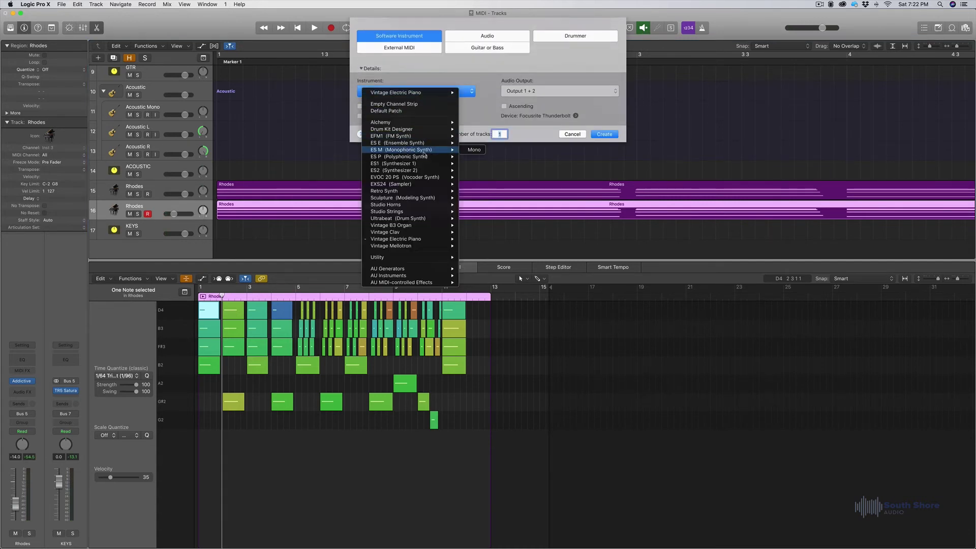
{"action": "left_click", "coordinate": [471, 157]}
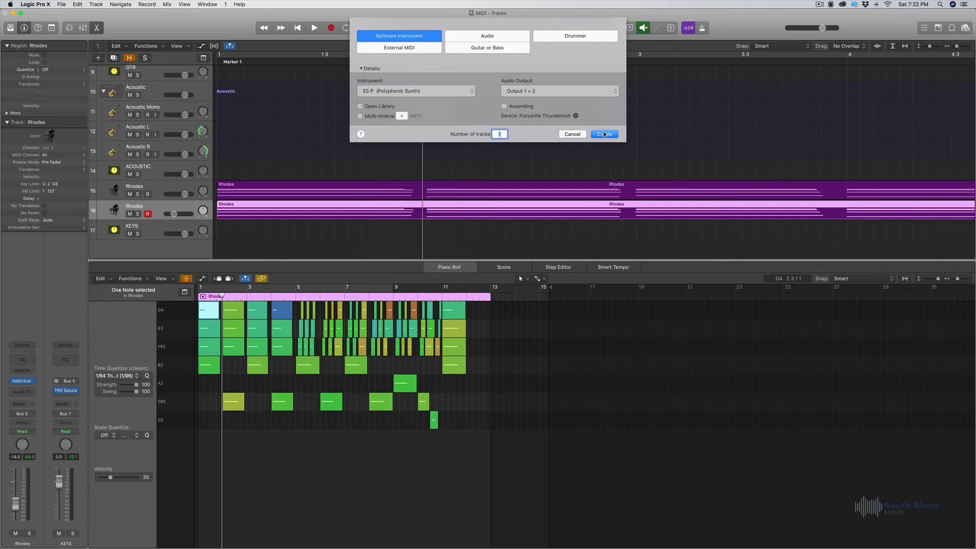
{"action": "left_click", "coordinate": [604, 134]}
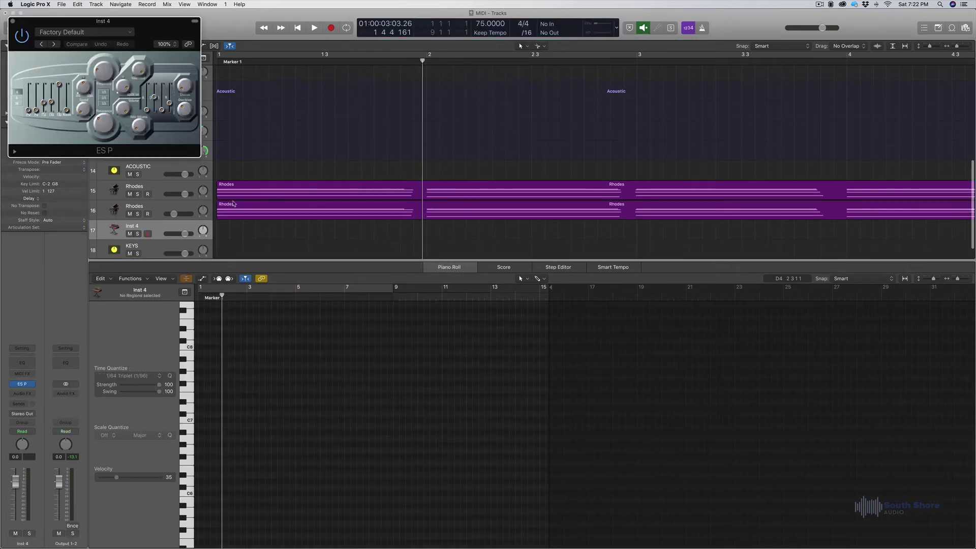
Step: Arm the new synth track for recording and load the Square Pad preset in ES P
{"action": "left_click_drag", "start_coordinate": [144, 34], "coordinate": [528, 61]}
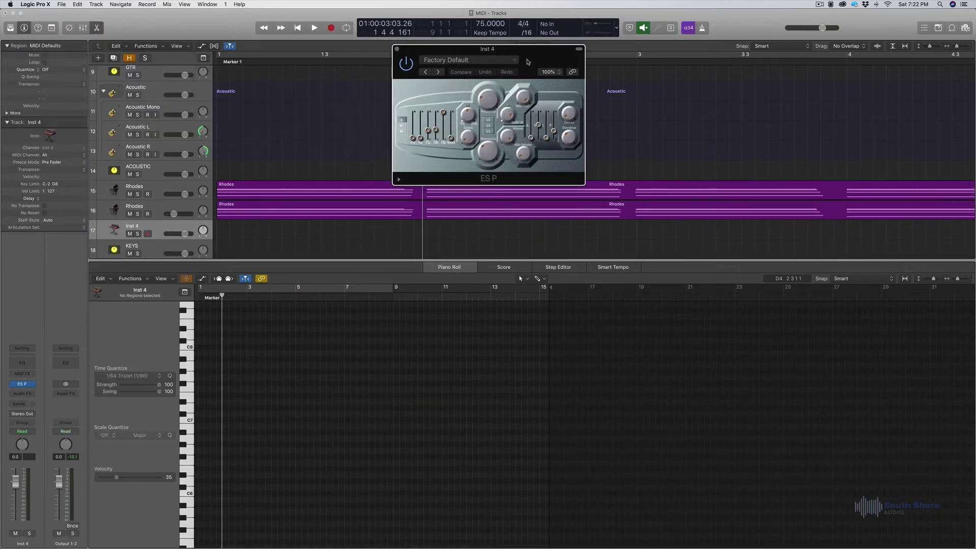
{"action": "left_click", "coordinate": [148, 235]}
{"action": "left_click", "coordinate": [148, 234]}
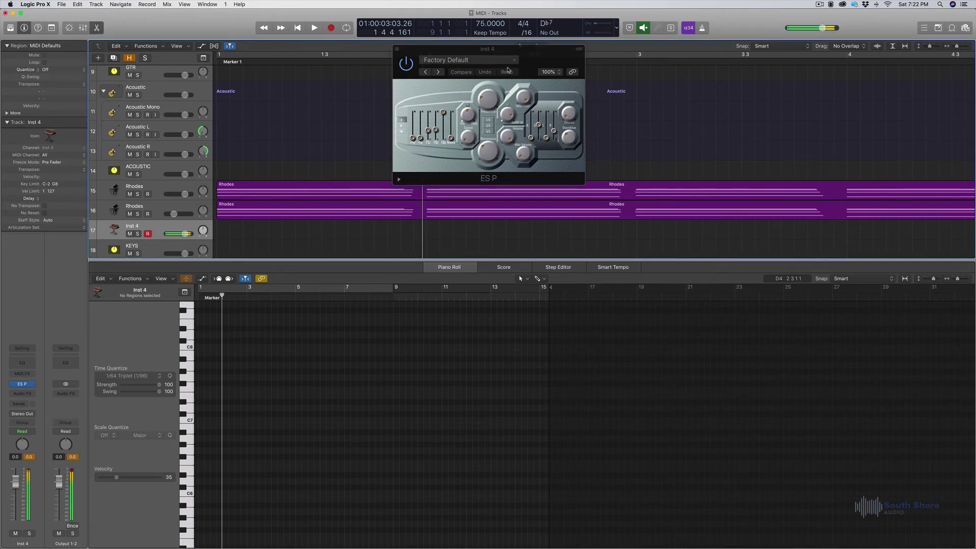
{"action": "left_click", "coordinate": [498, 60]}
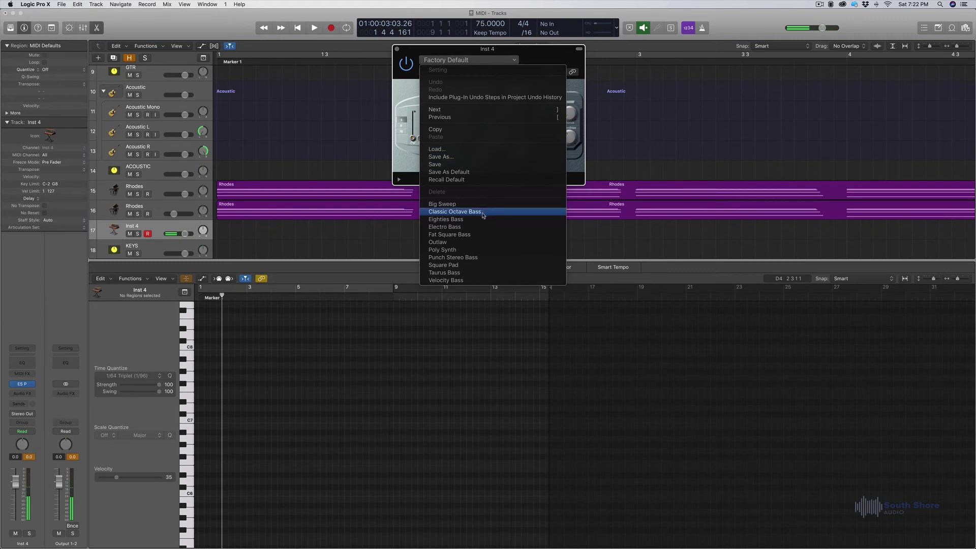
{"action": "left_click", "coordinate": [480, 264]}
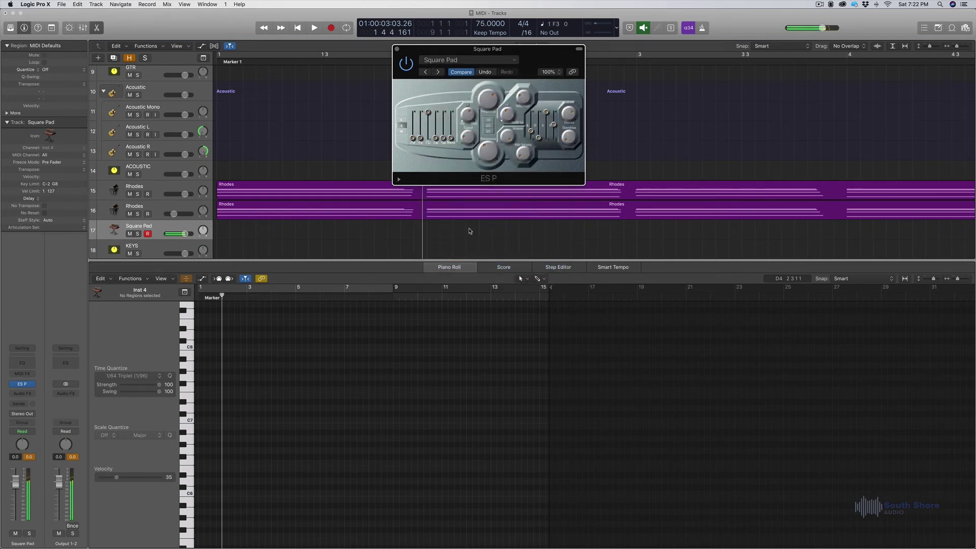
Step: Move the ES P window clear of the arrangement, rehearse the pad against playback from the start, and return to the beginning
{"action": "left_click_drag", "start_coordinate": [488, 51], "coordinate": [582, 57]}
{"action": "key", "text": "Return"}
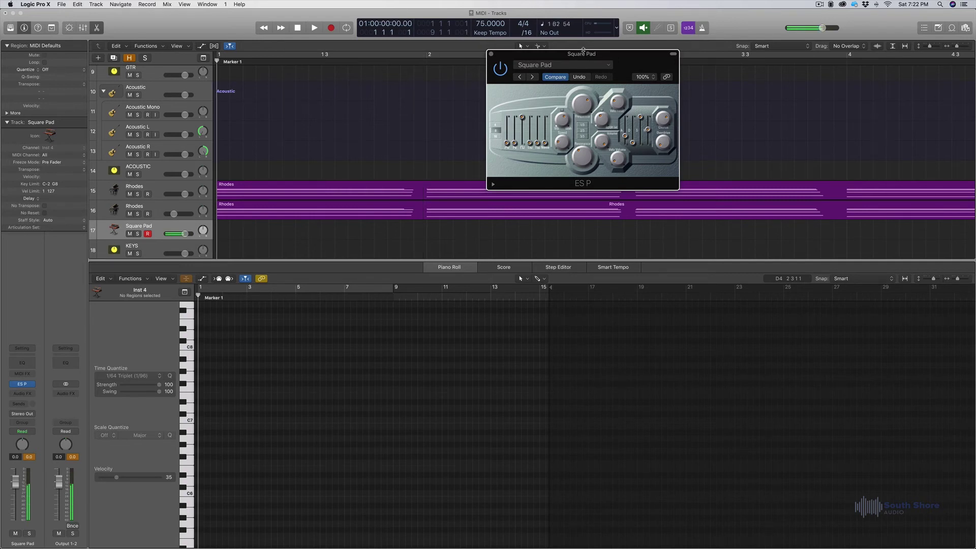
{"action": "key", "text": "space"}
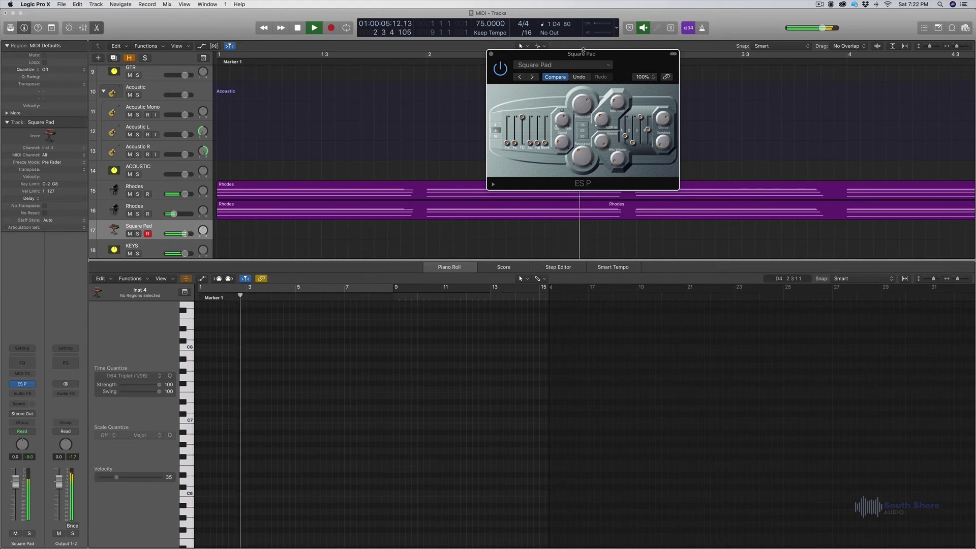
{"action": "key", "text": "space"}
{"action": "key", "text": "Return"}
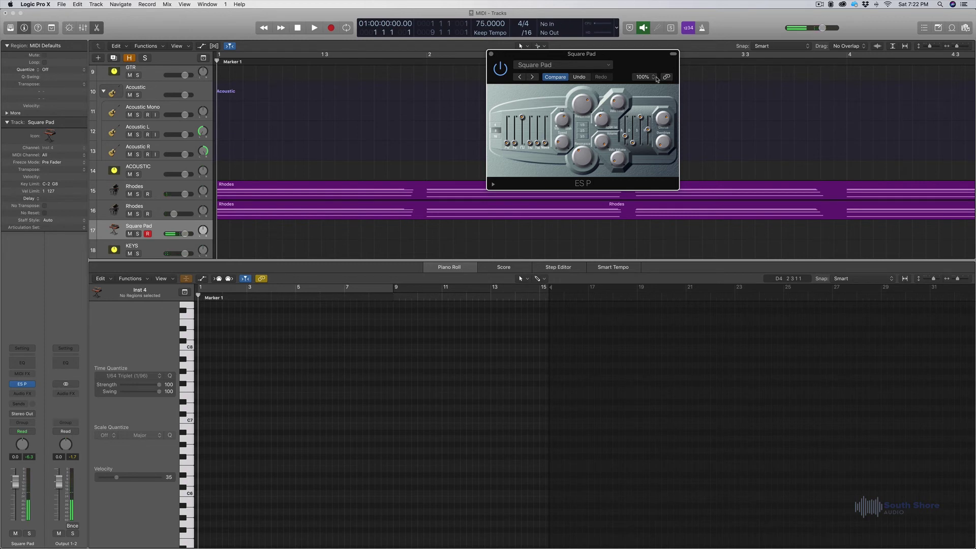
Step: Record a sustained Square Pad part with the notes B3 and D4 from the project start into bar 6
{"action": "key", "text": "r"}
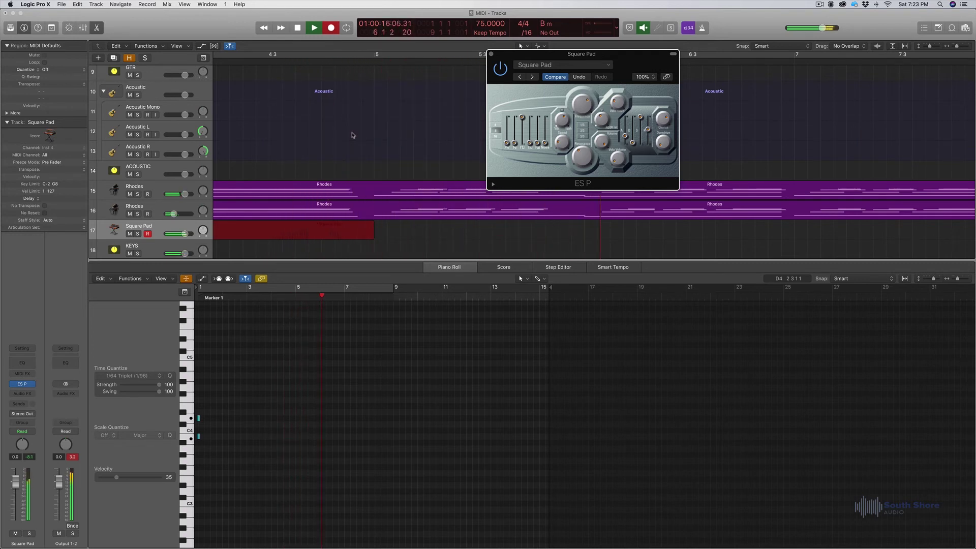
{"action": "key", "text": "space"}
{"action": "scroll", "coordinate": [352, 137], "scroll_direction": "left", "scroll_amount": 5}
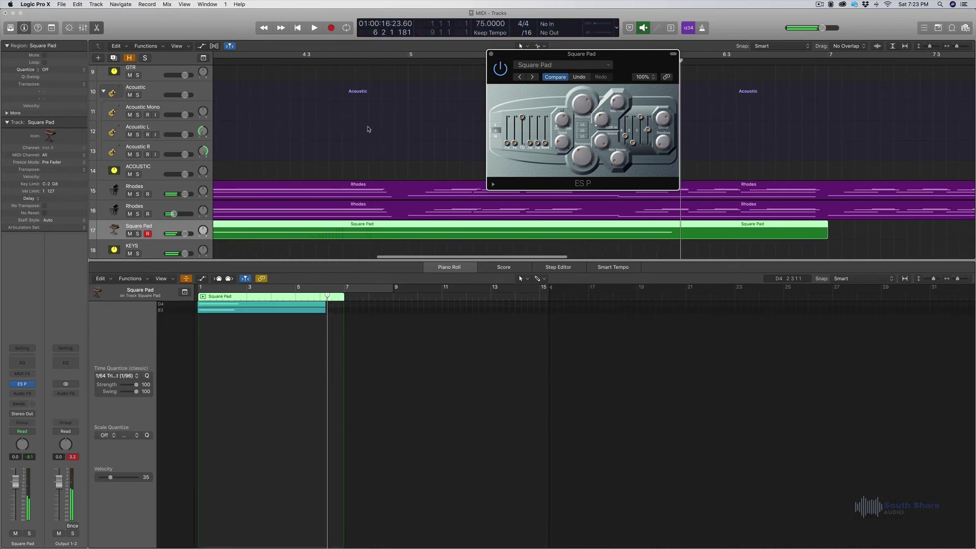
{"action": "scroll", "coordinate": [353, 142], "scroll_direction": "left", "scroll_amount": 5}
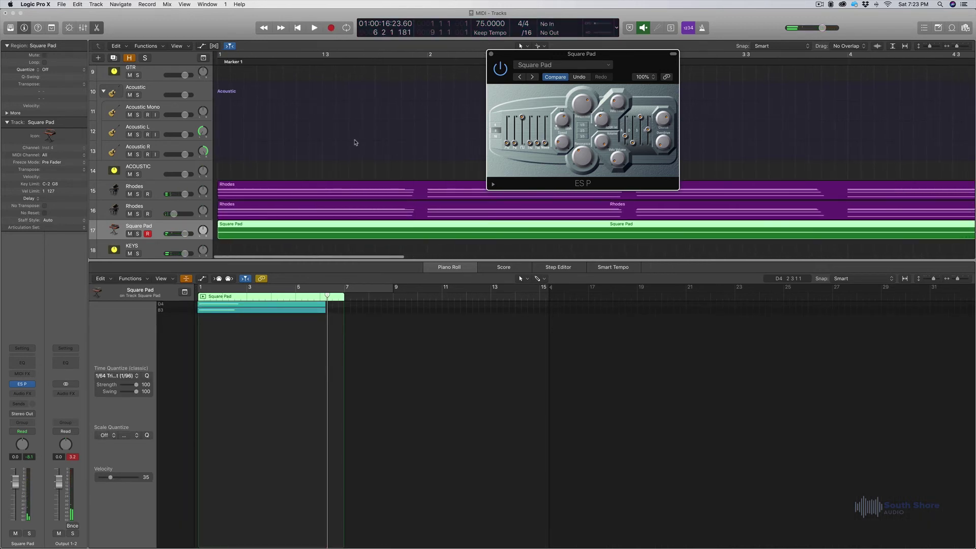
Step: Examine the Square Pad region's sustained B3 and D4 notes in the Piano Roll and play the part from the project start
{"action": "key", "text": "super+Left"}
{"action": "key", "text": "super+Left"}
{"action": "key", "text": "super+Left"}
{"action": "key", "text": "super+Left"}
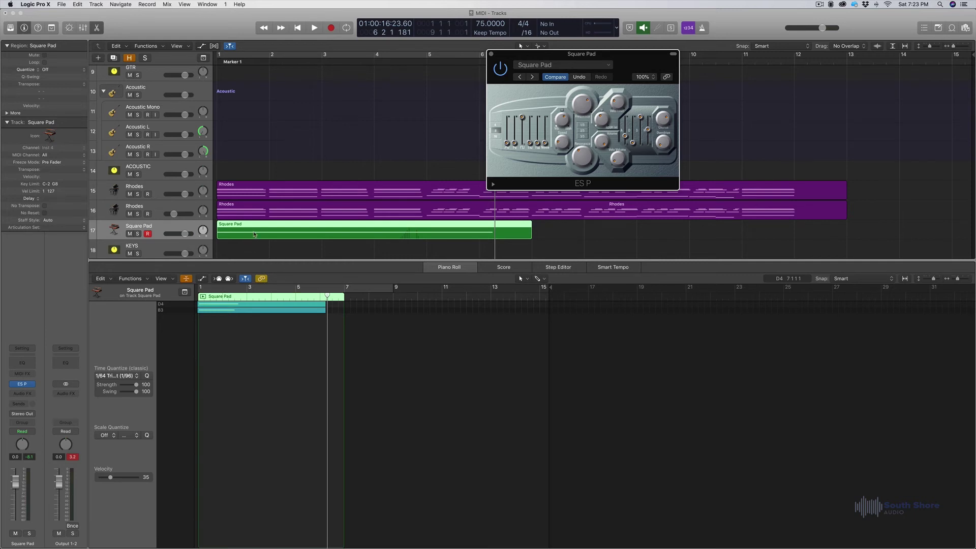
{"action": "key", "text": "e"}
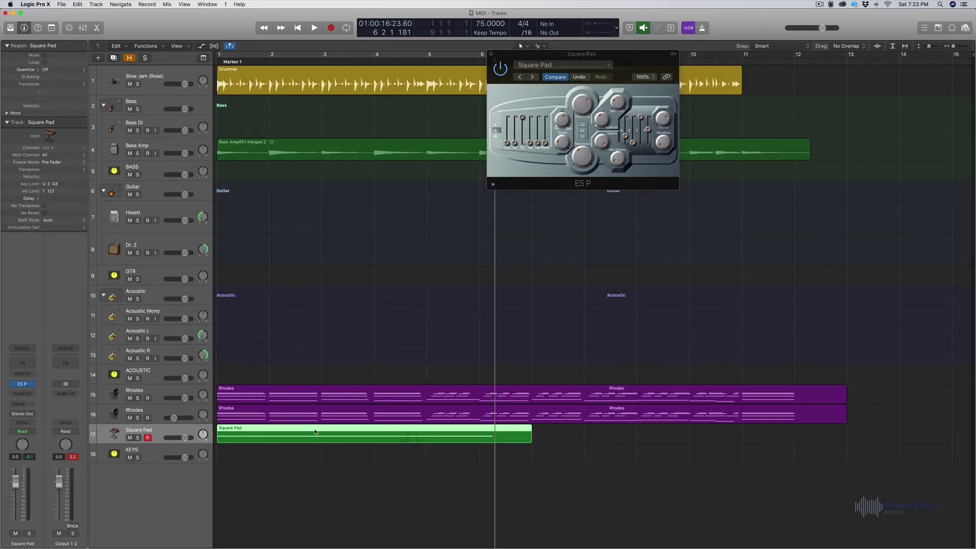
{"action": "key", "text": "e"}
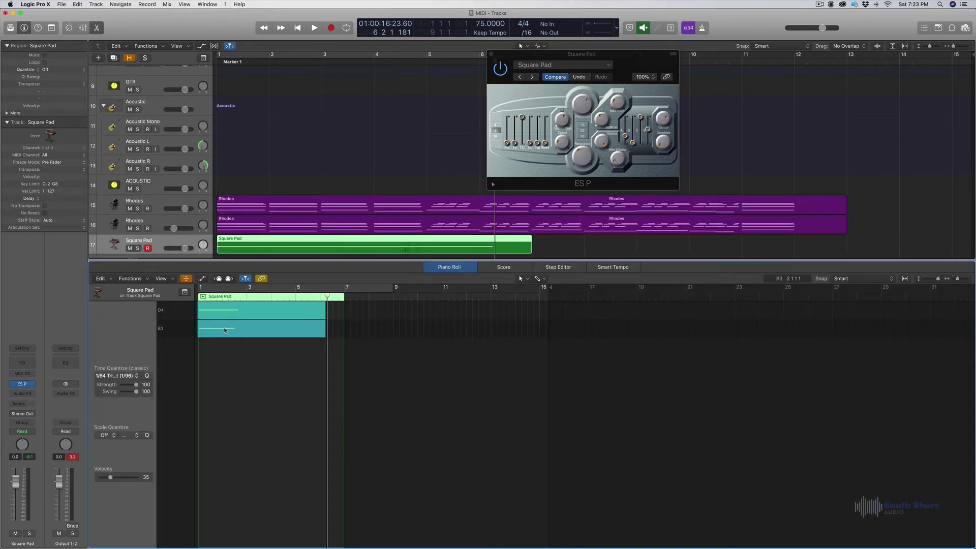
{"action": "scroll", "coordinate": [228, 341], "scroll_direction": "up", "scroll_amount": 10}
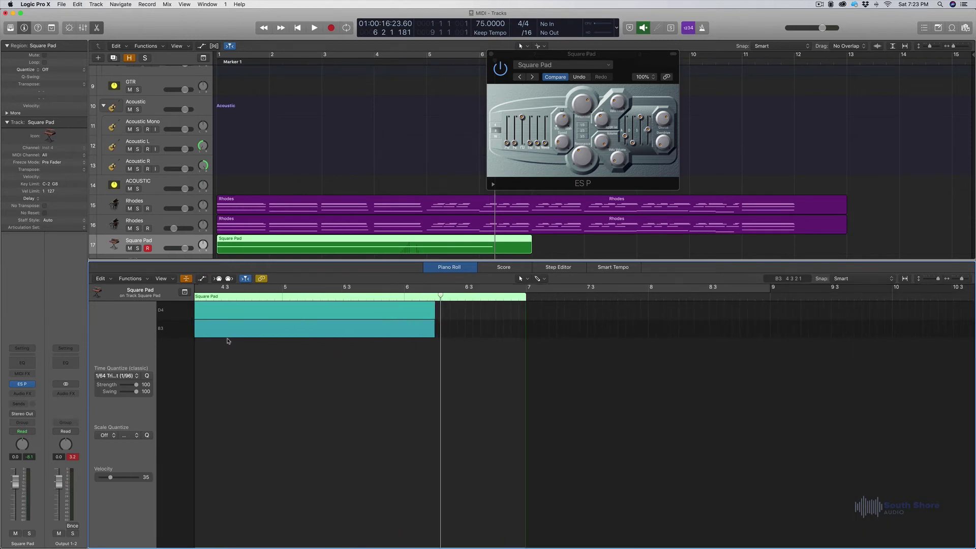
{"action": "scroll", "coordinate": [236, 349], "scroll_direction": "left", "scroll_amount": 3}
{"action": "left_click_drag", "start_coordinate": [229, 367], "coordinate": [214, 309]}
{"action": "left_click", "coordinate": [250, 383]}
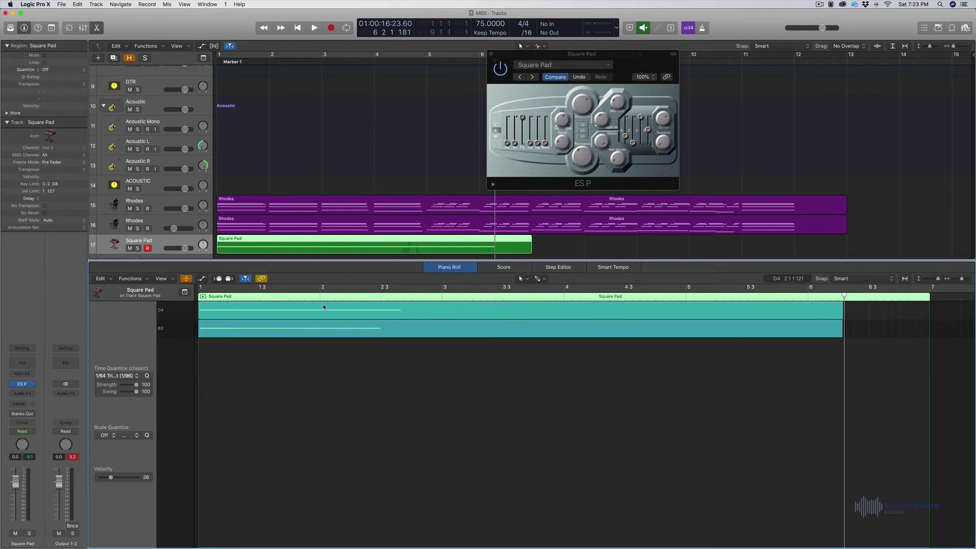
{"action": "key", "text": "Return"}
{"action": "key", "text": "space"}
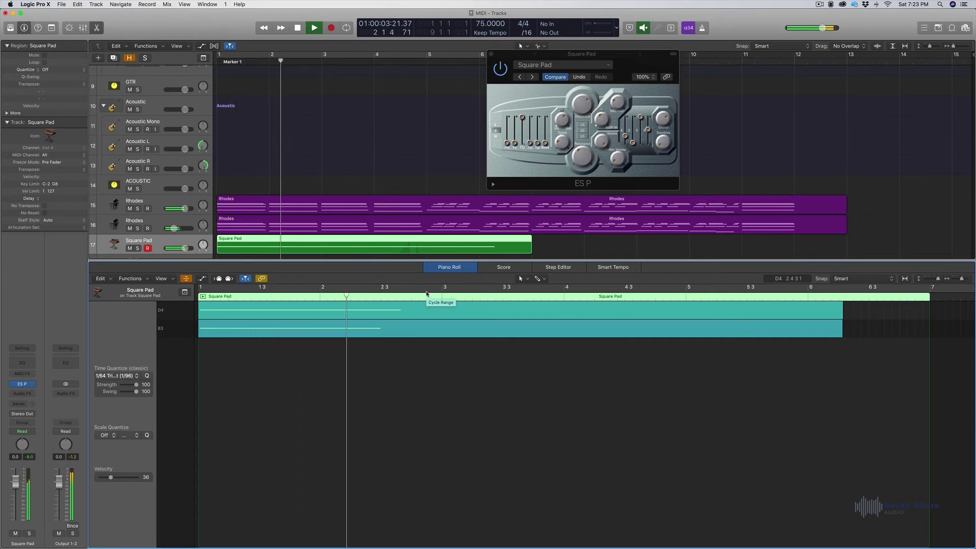
{"action": "key", "text": "space"}
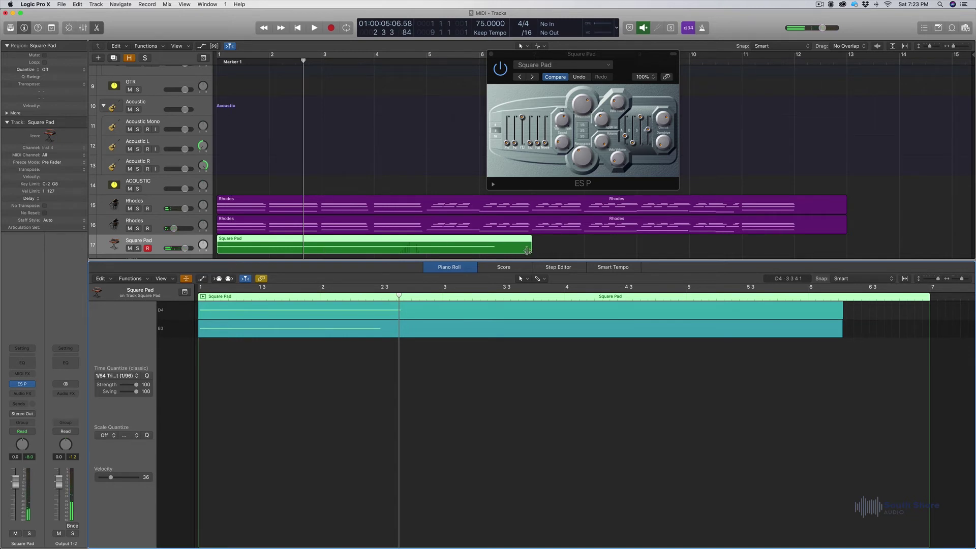
Step: Extend the Square Pad region to bar 13, level with the ends of the Rhodes regions, and return to the project start
{"action": "left_click_drag", "start_coordinate": [528, 249], "coordinate": [844, 226]}
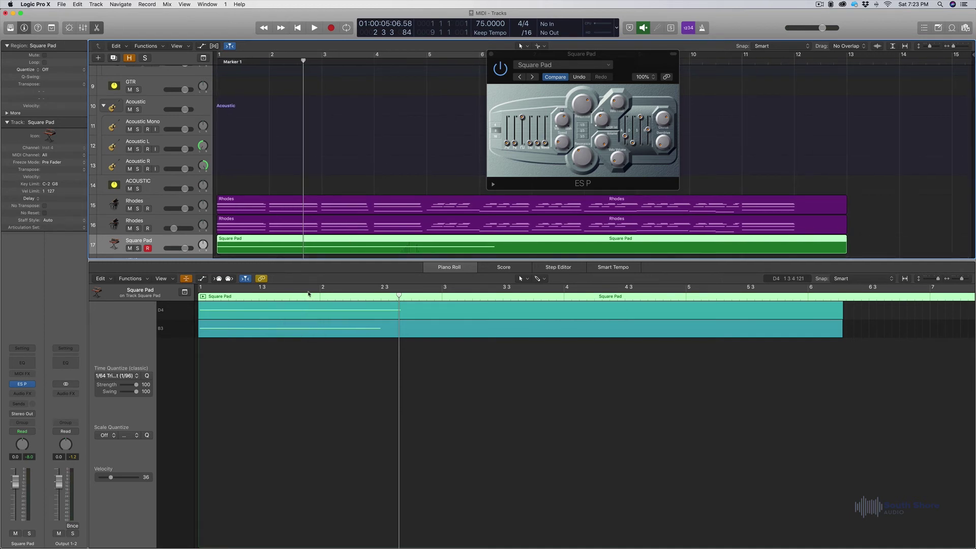
{"action": "left_click", "coordinate": [200, 295]}
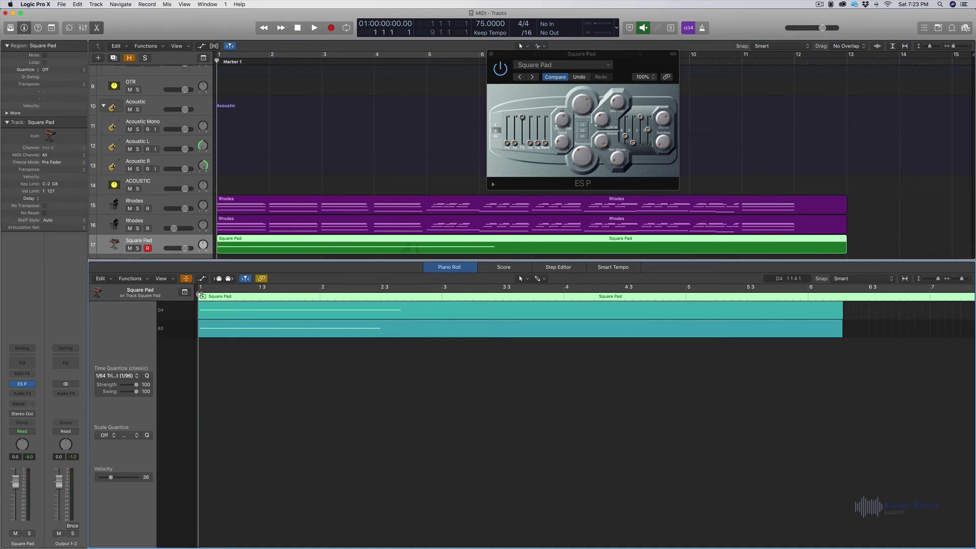
{"action": "left_click_drag", "start_coordinate": [200, 295], "coordinate": [610, 294]}
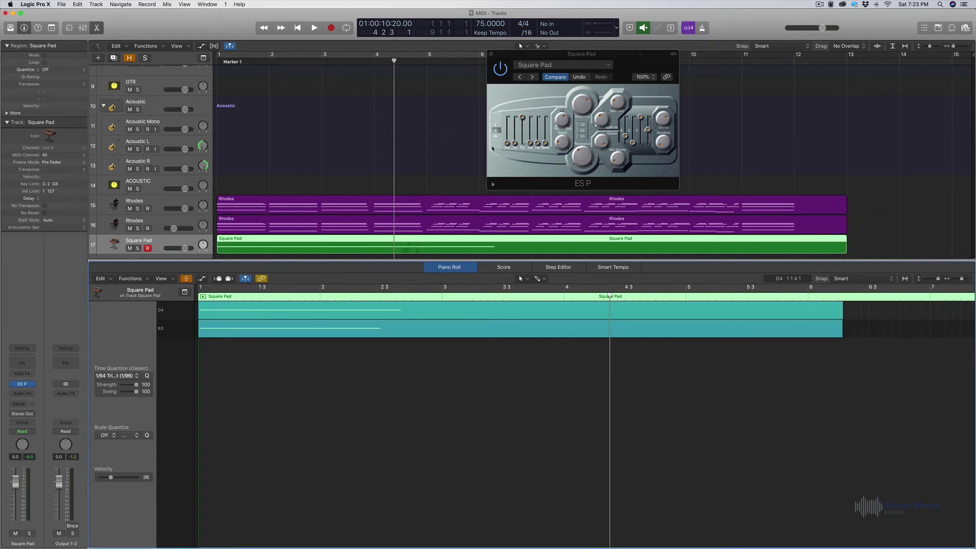
{"action": "left_click", "coordinate": [216, 60]}
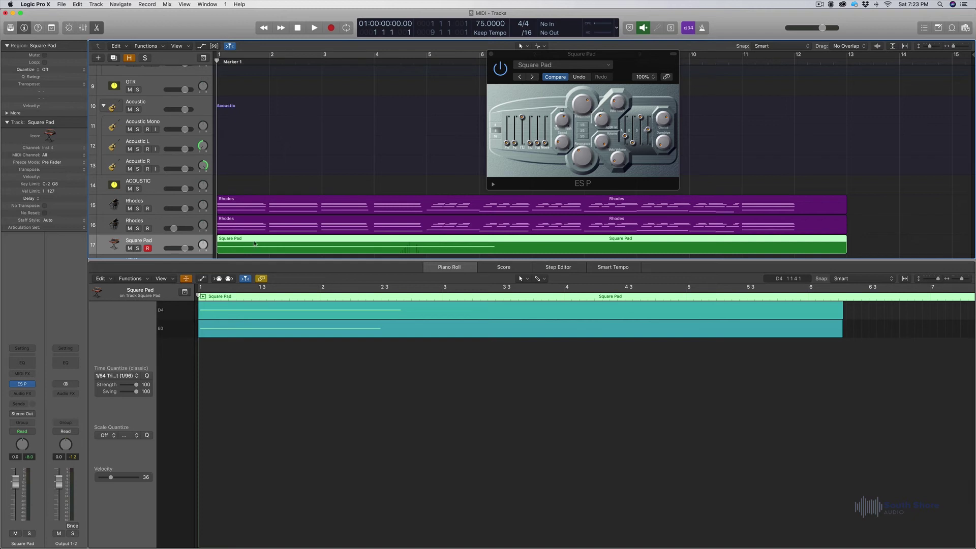
Step: Play the arrangement from about bar 4, stop in bar 5, and close the ES P window and the Piano Roll
{"action": "left_click", "coordinate": [373, 61]}
{"action": "scroll", "coordinate": [390, 92], "scroll_direction": "up", "scroll_amount": 2}
{"action": "scroll", "coordinate": [387, 114], "scroll_direction": "down", "scroll_amount": 4}
{"action": "key", "text": "space"}
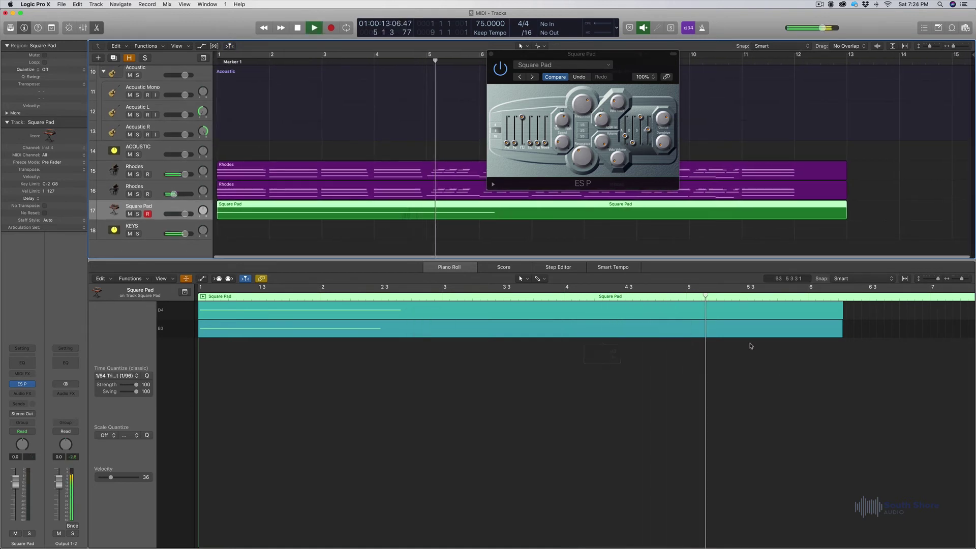
{"action": "key", "text": "space"}
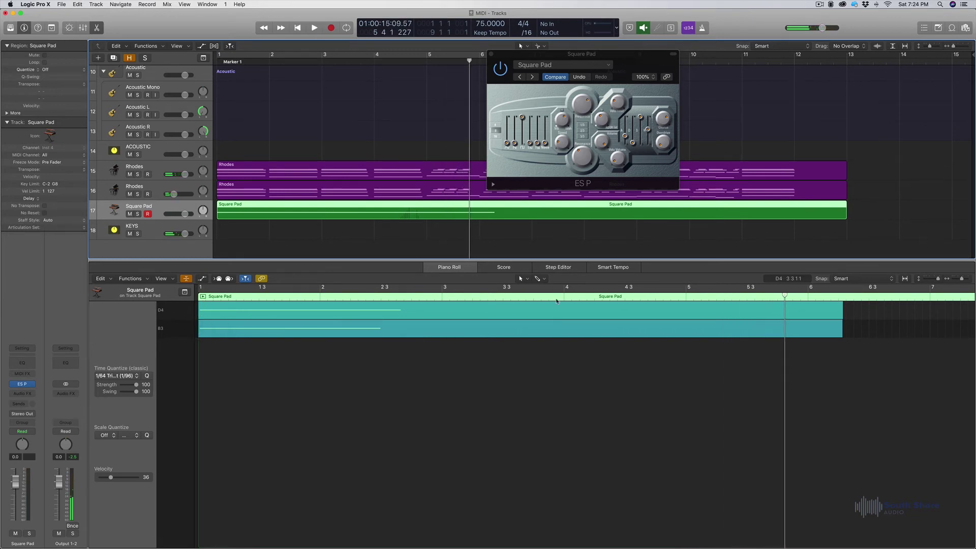
{"action": "left_click", "coordinate": [491, 53]}
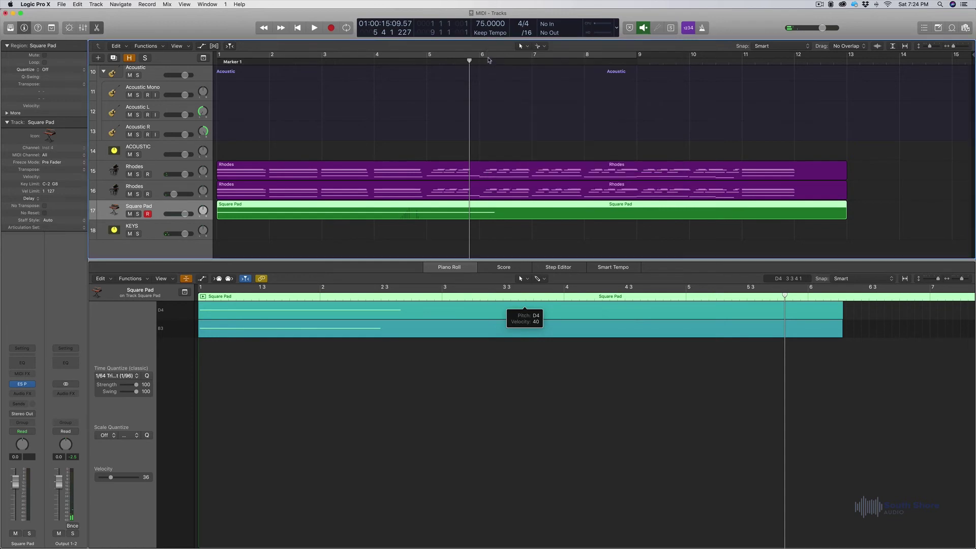
{"action": "key", "text": "e"}
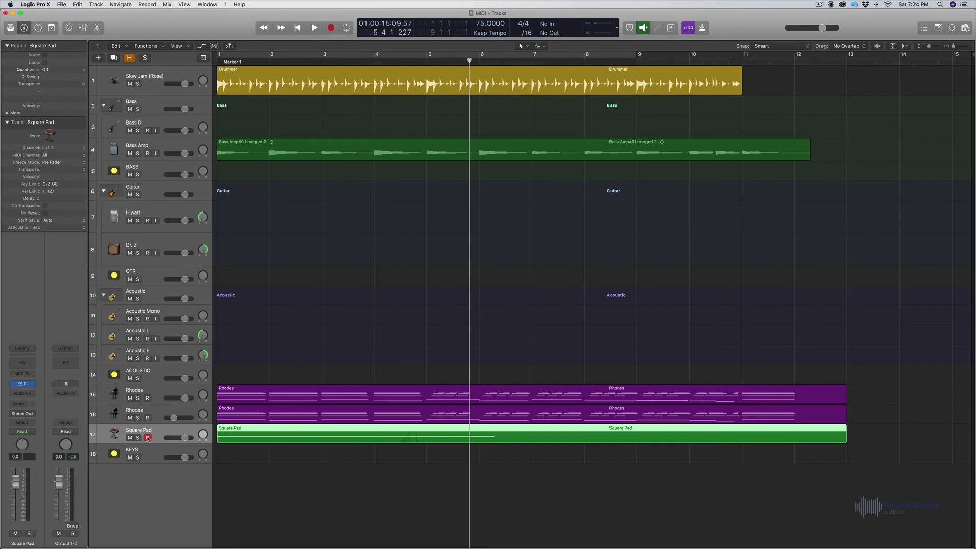
Step: Duplicate the first Rhodes track with its settings and copy its MIDI region onto the new track at bar 1
{"action": "left_click", "coordinate": [179, 393]}
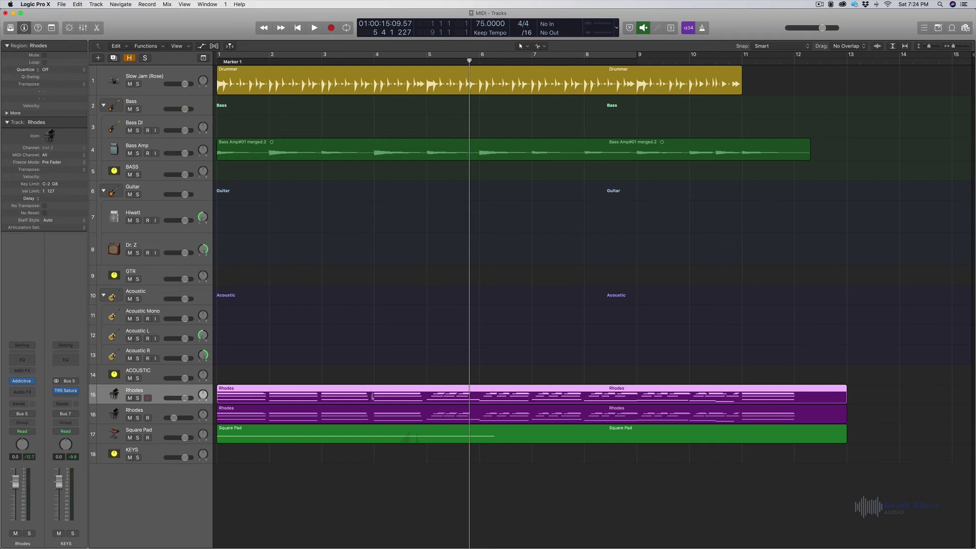
{"action": "key", "text": "super+d"}
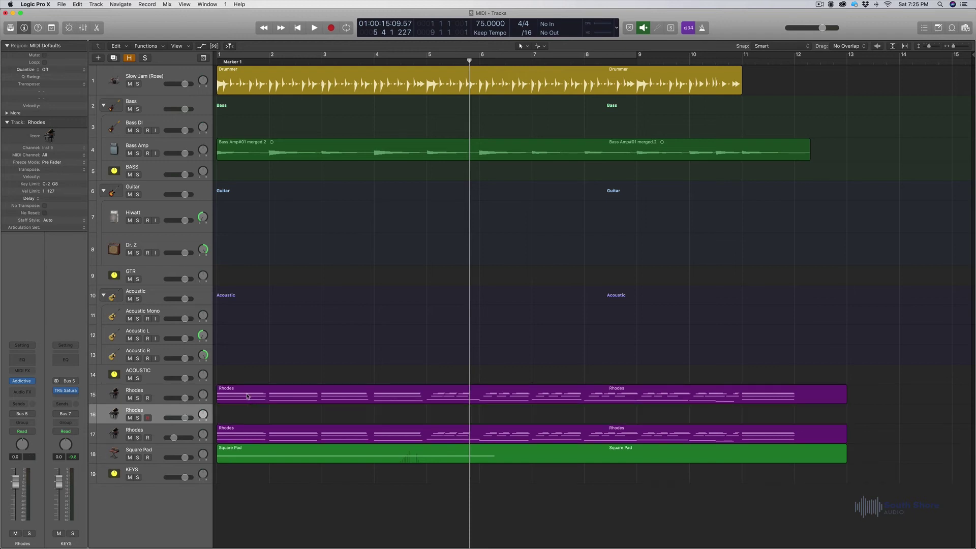
{"action": "left_click_drag", "start_coordinate": [247, 397], "coordinate": [238, 414]}
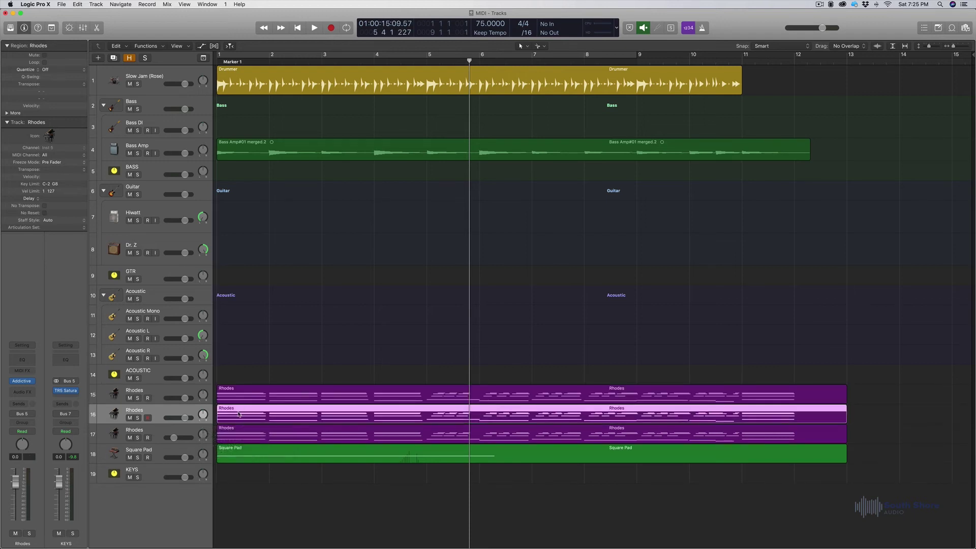
Step: Mute the MIDI region on the original Rhodes track 15 to keep it as a backup
{"action": "left_click", "coordinate": [281, 400]}
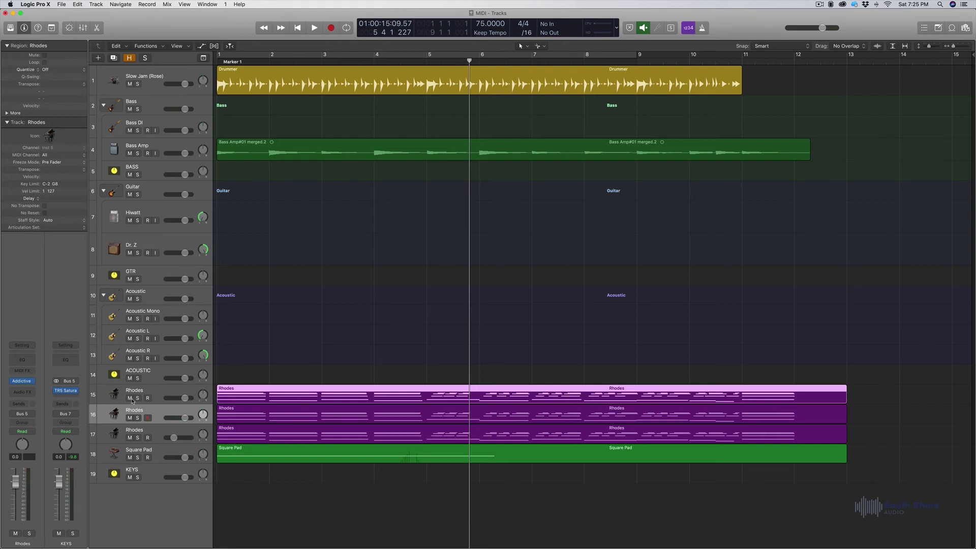
{"action": "right_click", "coordinate": [408, 394]}
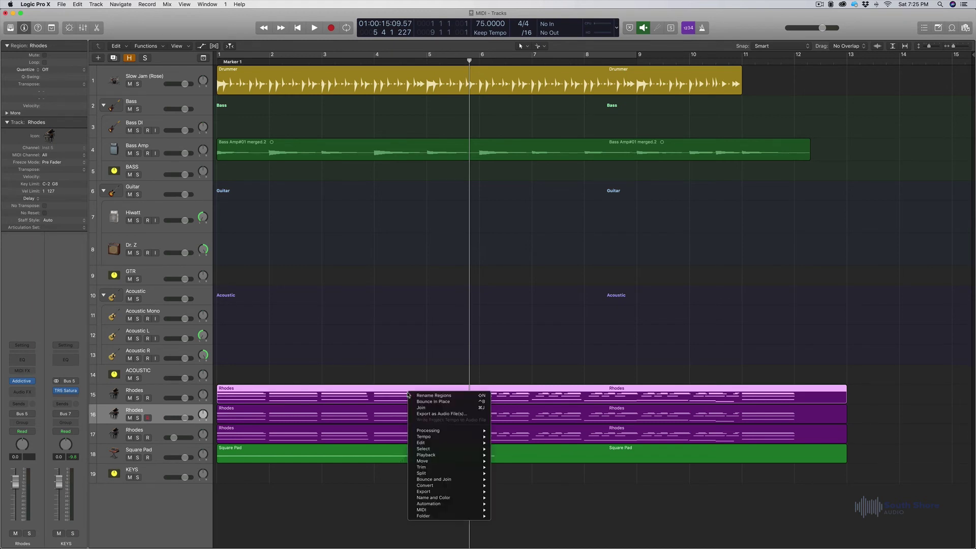
{"action": "left_click", "coordinate": [407, 395]}
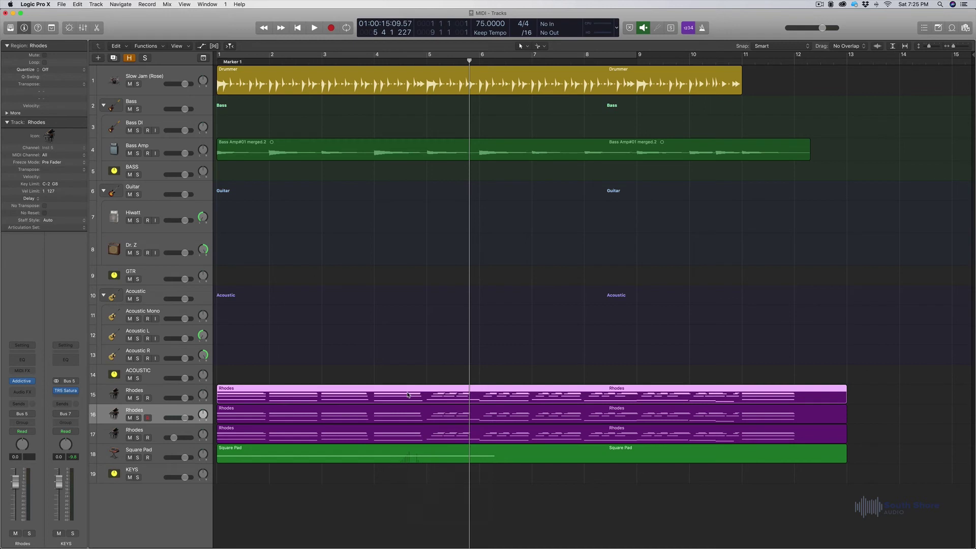
{"action": "key", "text": "ctrl+m"}
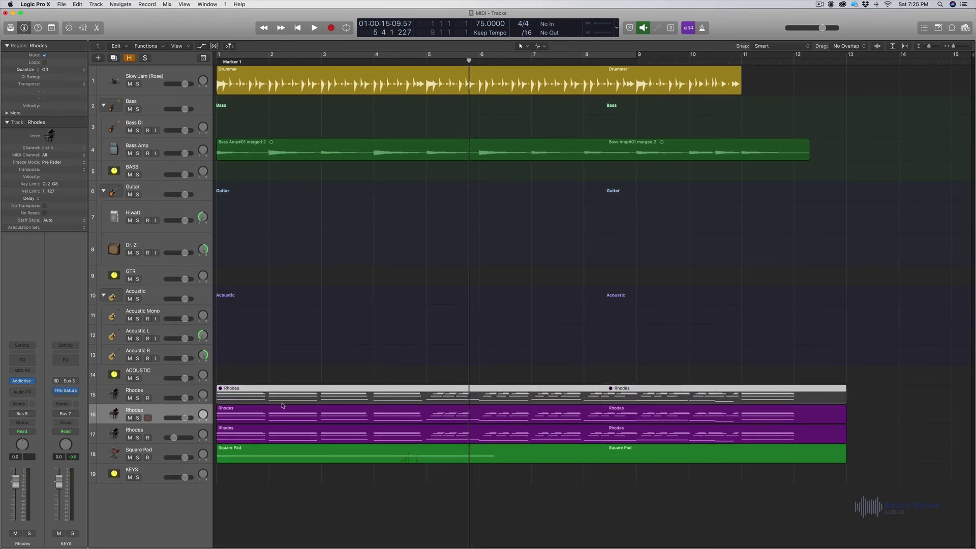
Step: Bounce the copied Rhodes region in place to a new track, leaving the source as is and naming the bounce Rhodes
{"action": "left_click", "coordinate": [256, 415]}
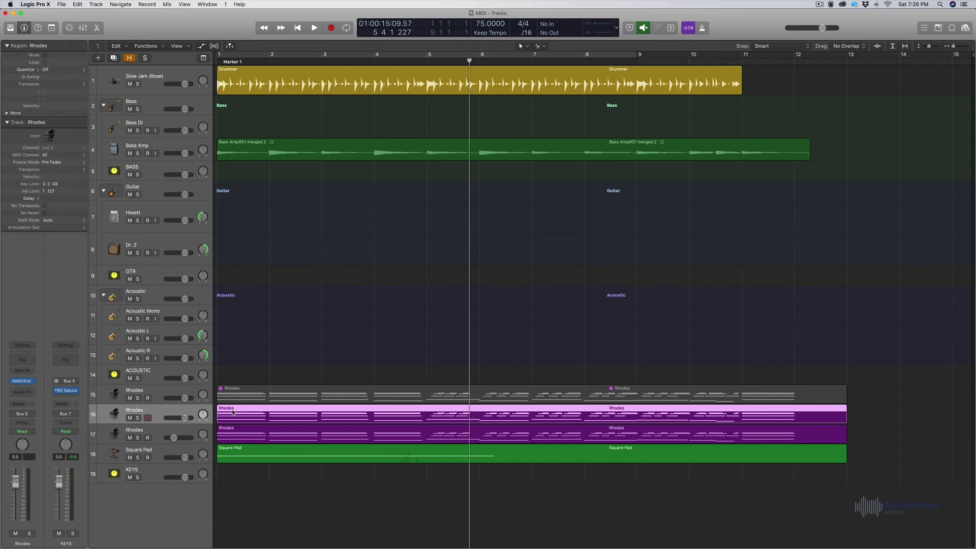
{"action": "right_click", "coordinate": [288, 416]}
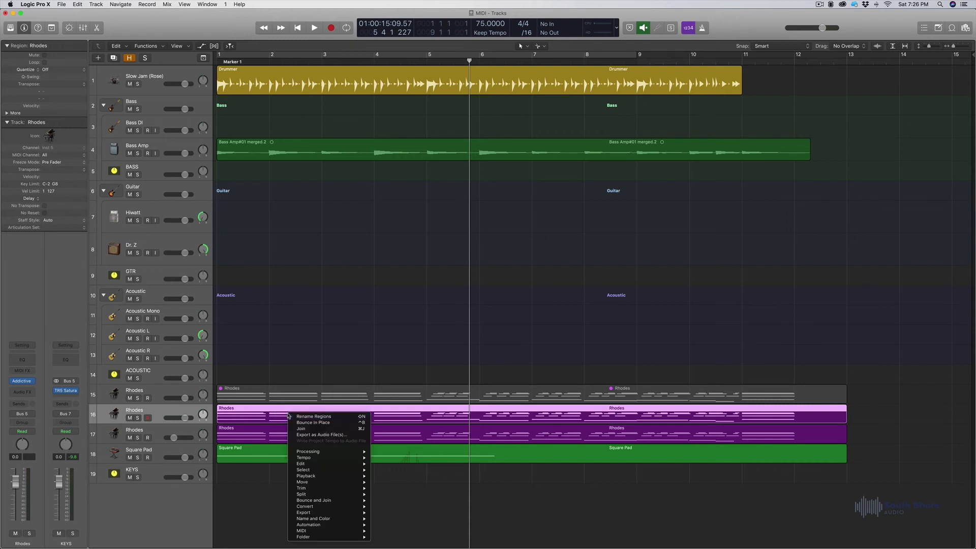
{"action": "left_click", "coordinate": [309, 423]}
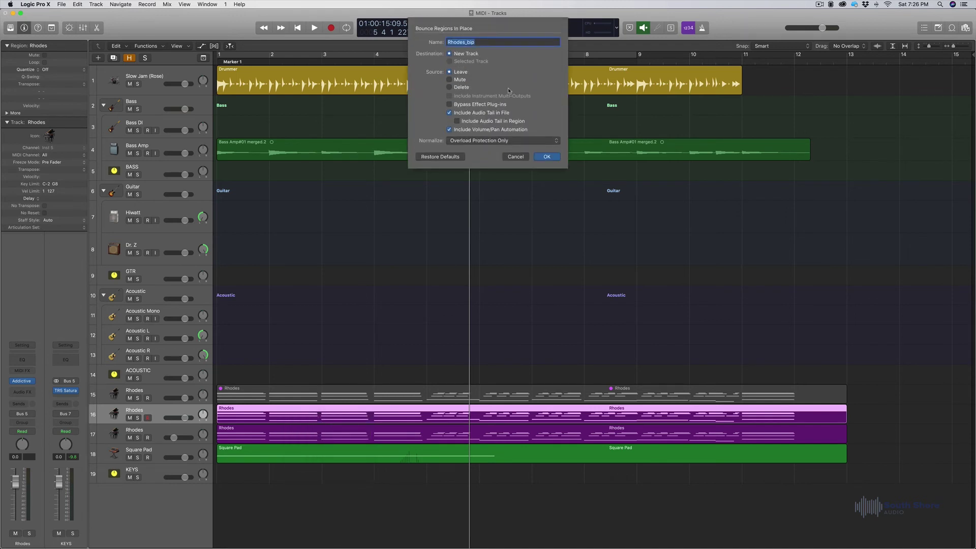
{"action": "left_click", "coordinate": [477, 42]}
{"action": "key", "text": "BackSpace"}
{"action": "key", "text": "BackSpace"}
{"action": "key", "text": "BackSpace"}
{"action": "key", "text": "BackSpace"}
{"action": "left_click", "coordinate": [552, 162]}
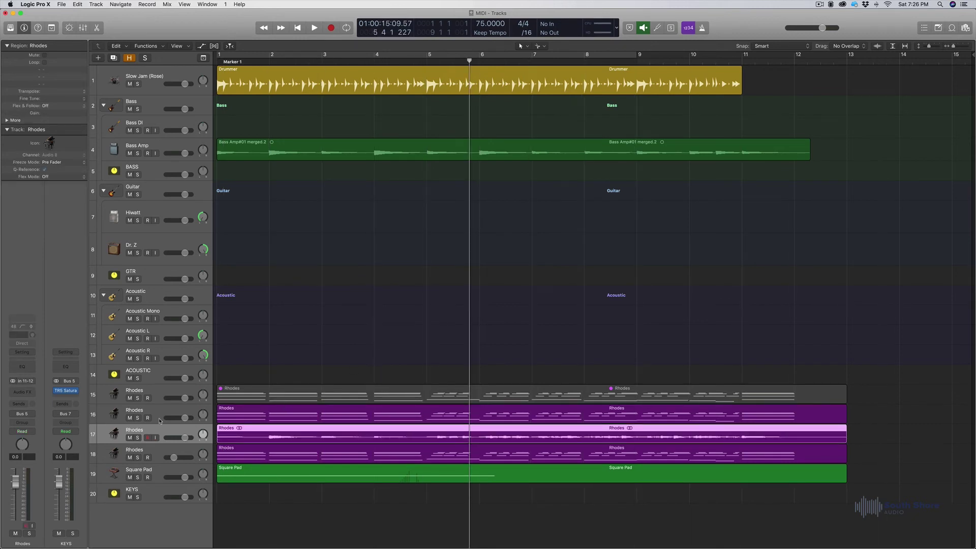
Step: Delete the duplicated Rhodes MIDI region on track 16 together with its track
{"action": "left_click", "coordinate": [169, 408]}
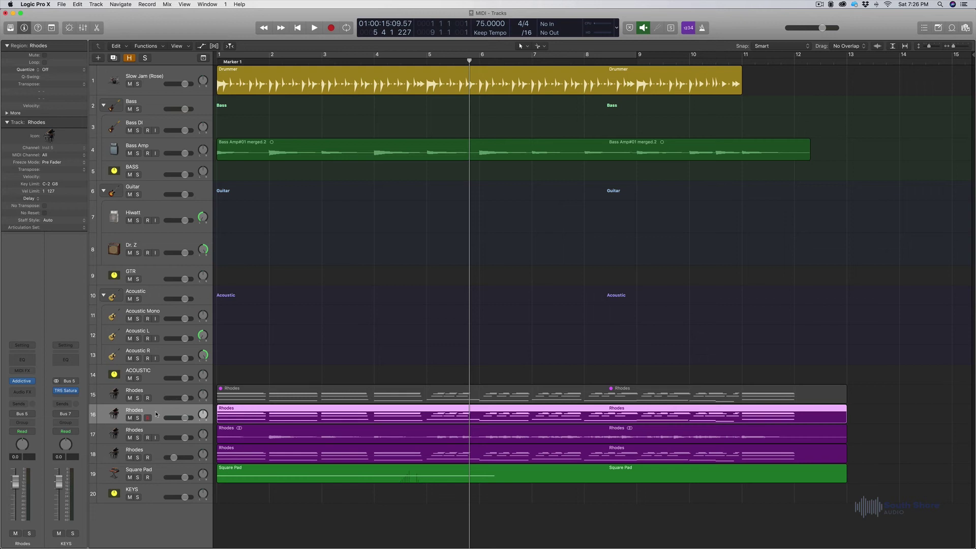
{"action": "key", "text": "Delete"}
{"action": "key", "text": "super+BackSpace"}
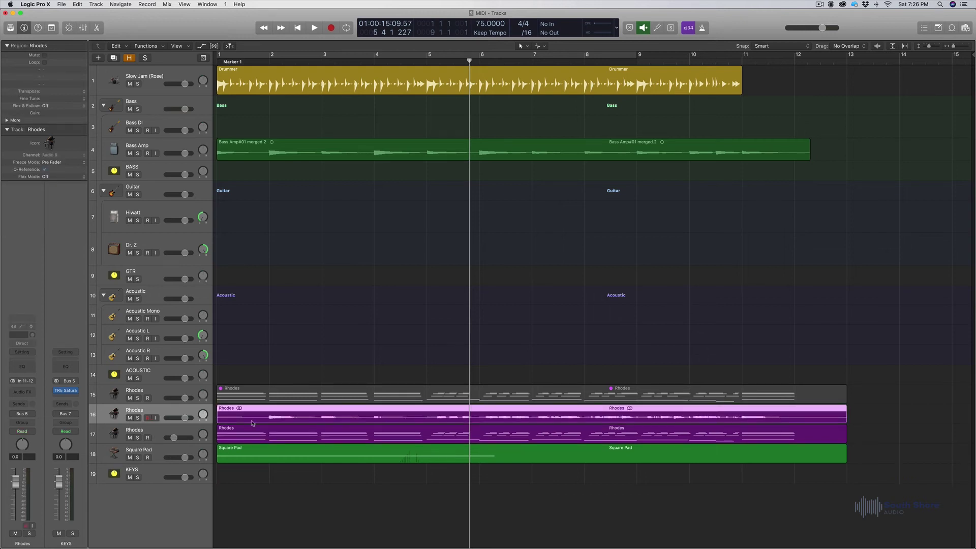
Step: Play the arrangement from about the middle of bar 3 to check the bounced Rhodes audio, and stop in bar 5
{"action": "left_click_drag", "start_coordinate": [263, 57], "coordinate": [352, 62]}
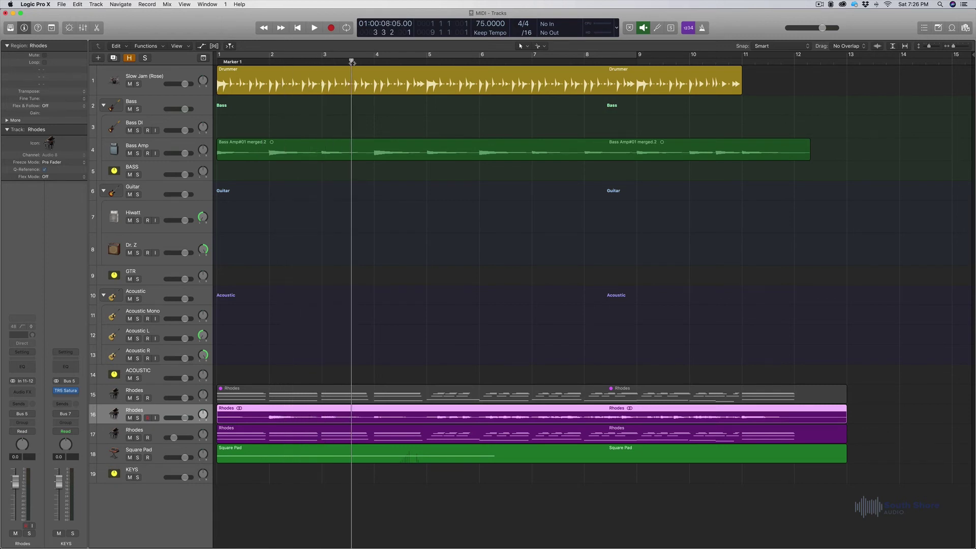
{"action": "key", "text": "space"}
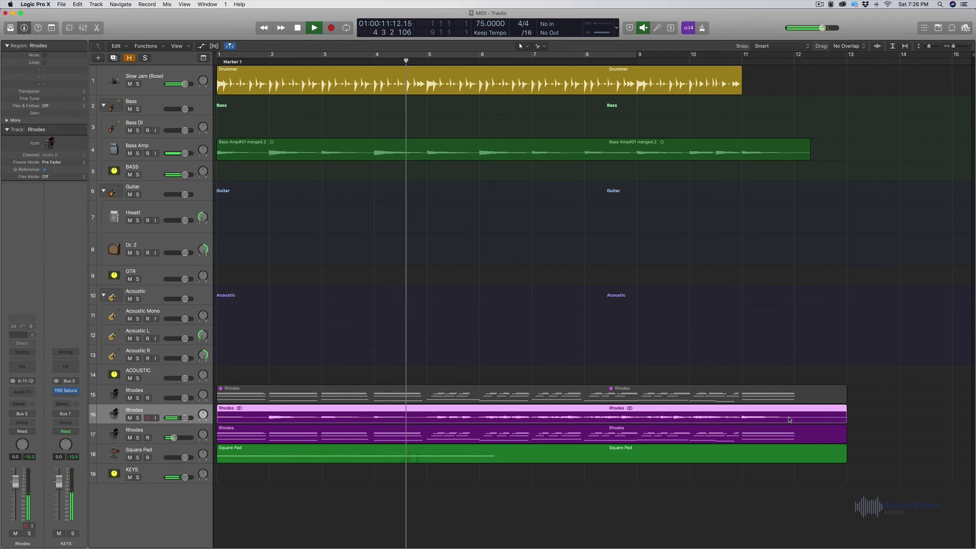
{"action": "key", "text": "space"}
{"action": "scroll", "coordinate": [292, 412], "scroll_direction": "right", "scroll_amount": 1}
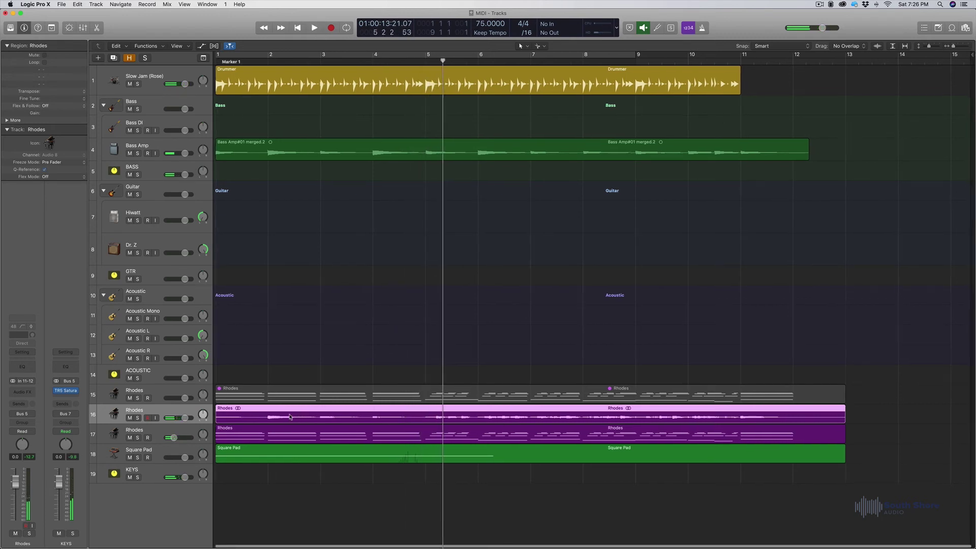
{"action": "scroll", "coordinate": [290, 417], "scroll_direction": "left", "scroll_amount": 1}
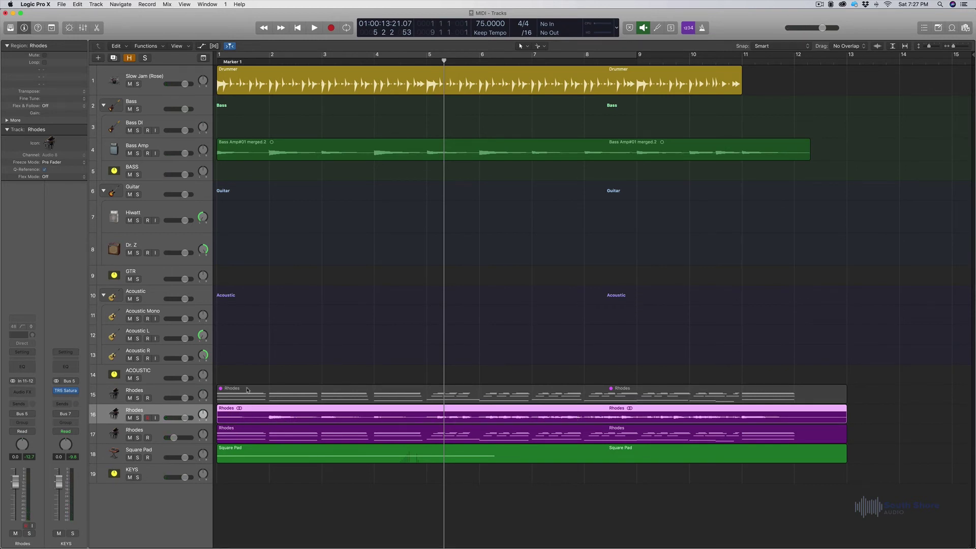
Step: Select the original Rhodes track with its muted MIDI region and return to the project start
{"action": "left_click", "coordinate": [151, 395]}
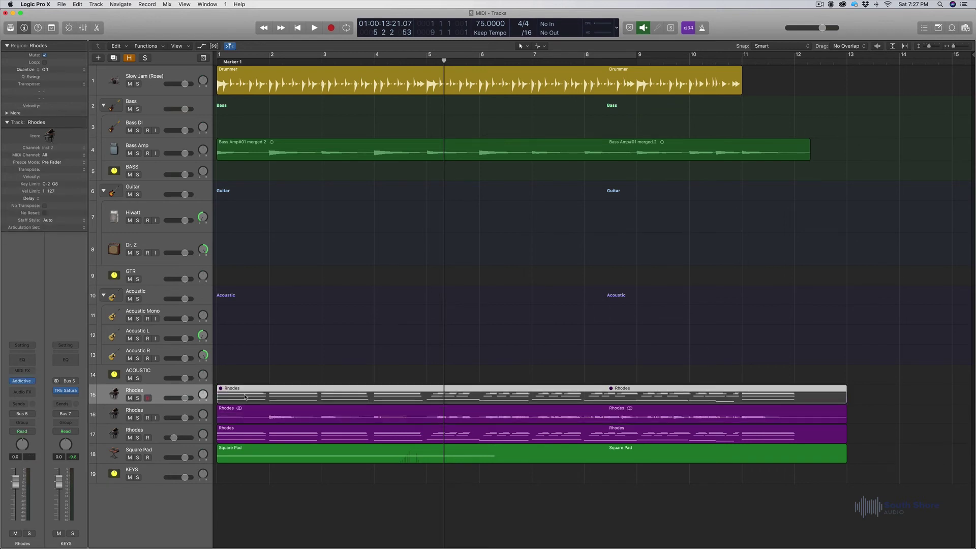
{"action": "key", "text": "Return"}
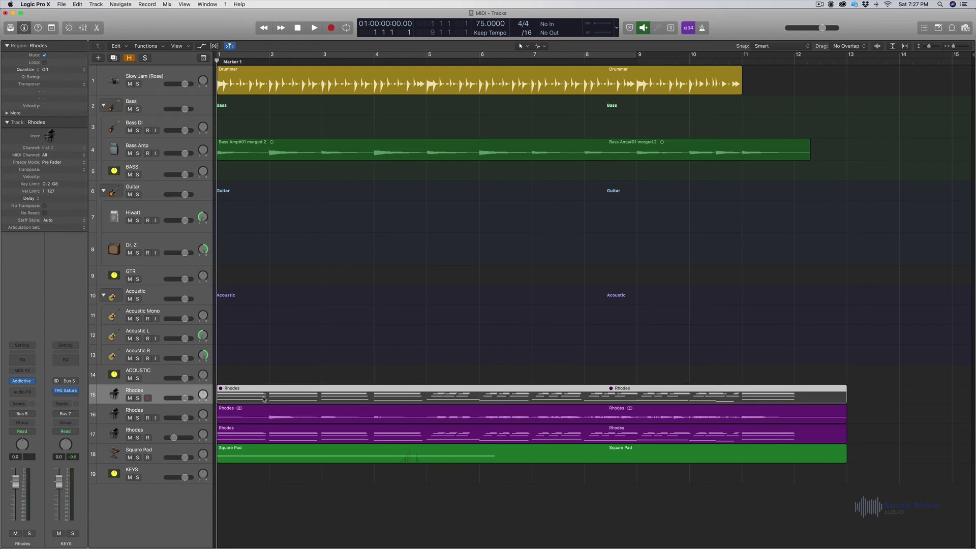
{"action": "scroll", "coordinate": [263, 400], "scroll_direction": "right", "scroll_amount": 1}
{"action": "scroll", "coordinate": [265, 399], "scroll_direction": "left", "scroll_amount": 1}
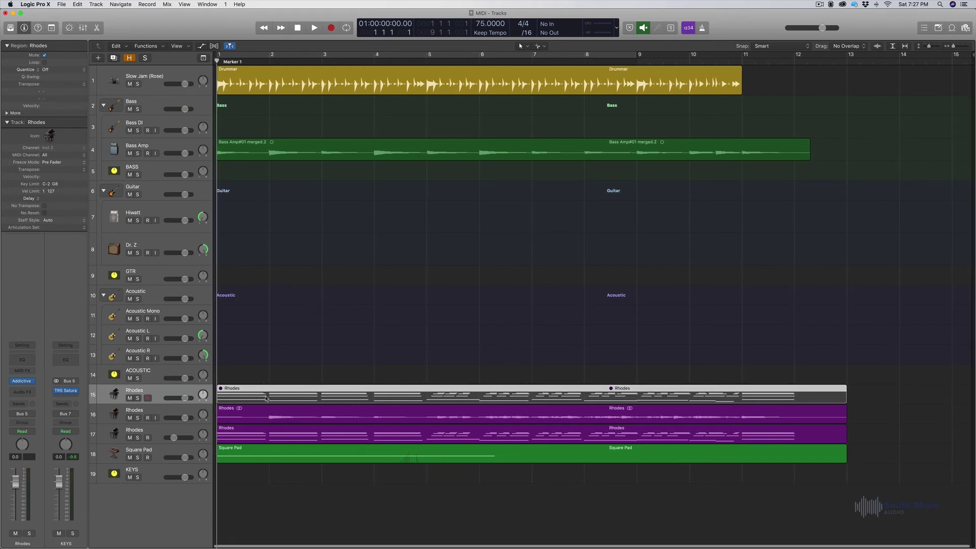
Step: Unmute the original Rhodes MIDI region on track 15
{"action": "scroll", "coordinate": [272, 400], "scroll_direction": "right", "scroll_amount": 1}
{"action": "scroll", "coordinate": [279, 400], "scroll_direction": "left", "scroll_amount": 1}
{"action": "scroll", "coordinate": [287, 401], "scroll_direction": "right", "scroll_amount": 1}
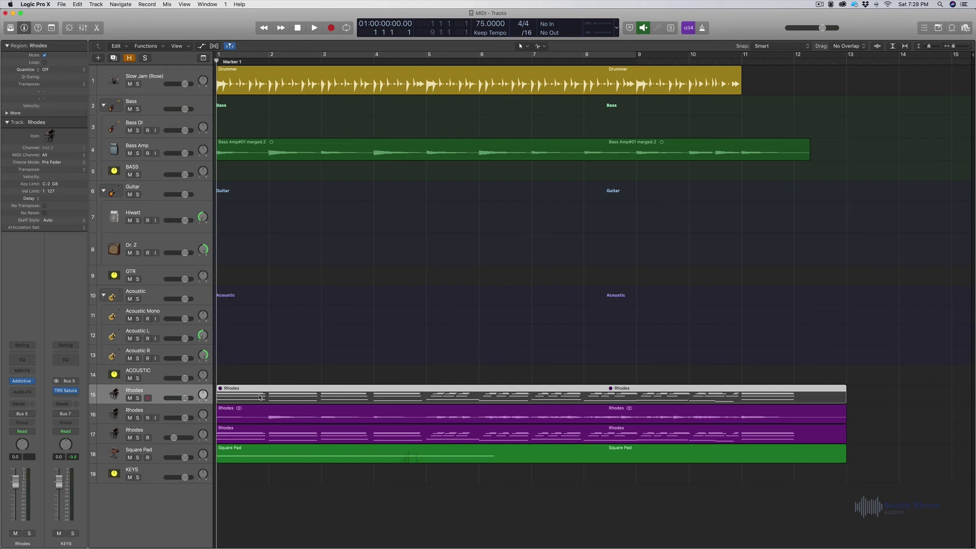
{"action": "key", "text": "ctrl+m"}
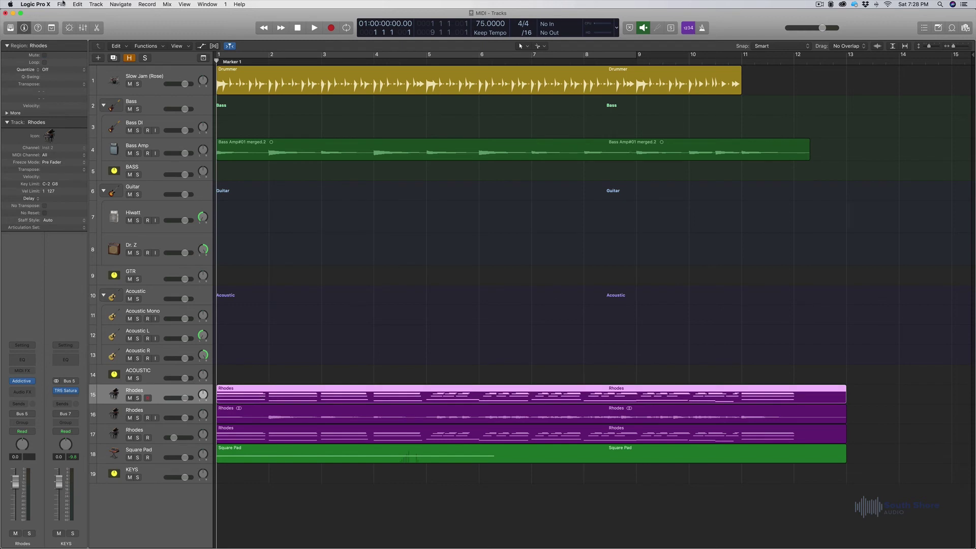
Step: Open the MIDI file export for the selected Rhodes region, browse to the Desktop folder, and cancel the export
{"action": "left_click", "coordinate": [62, 4]}
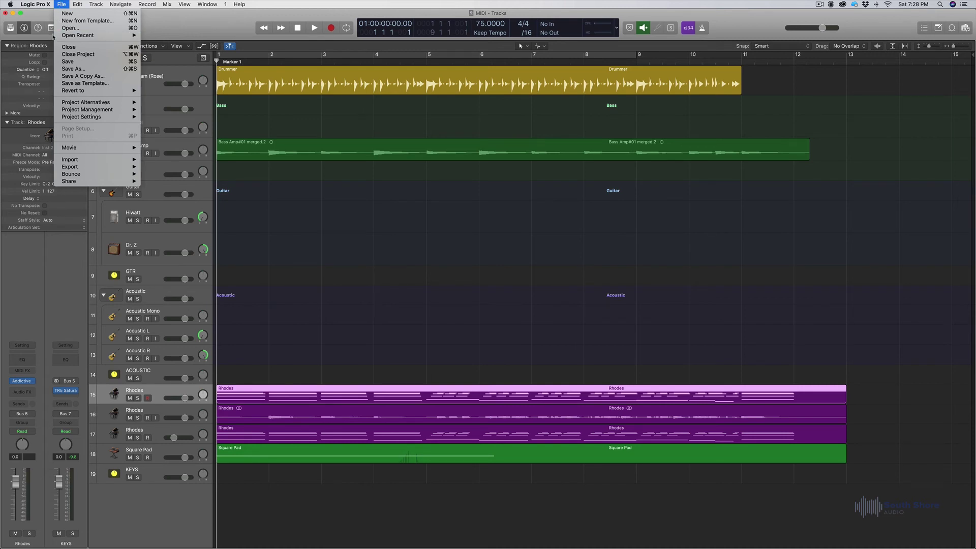
{"action": "mouse_move", "coordinate": [79, 167]}
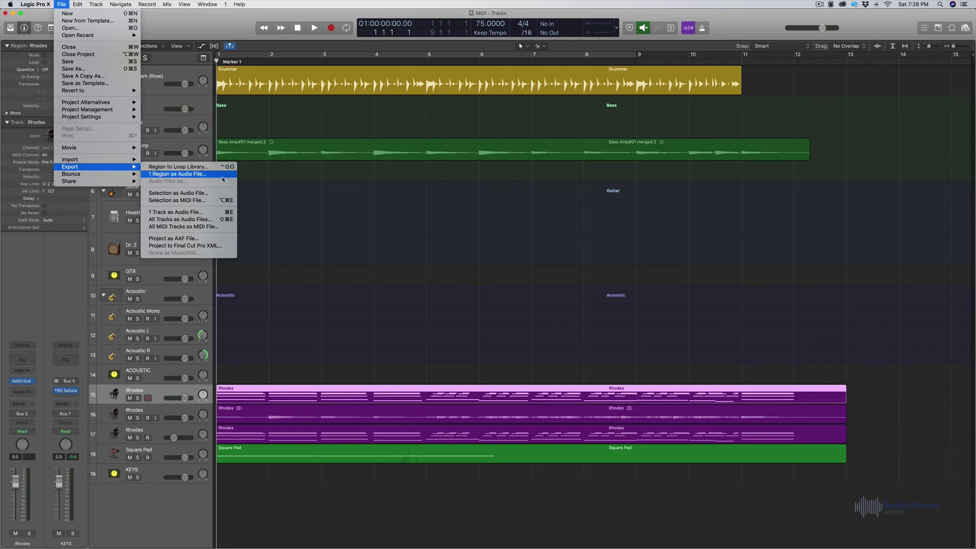
{"action": "left_click", "coordinate": [172, 201]}
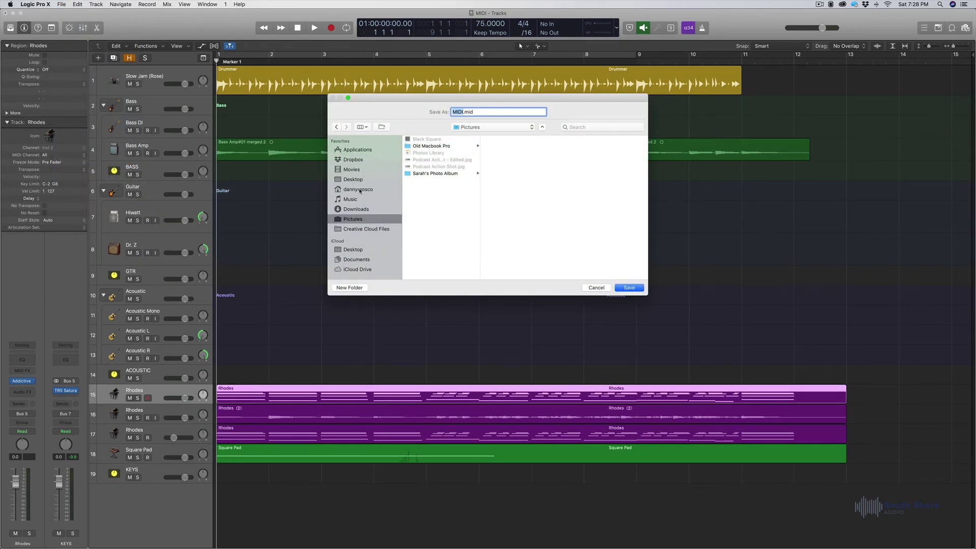
{"action": "left_click", "coordinate": [360, 191]}
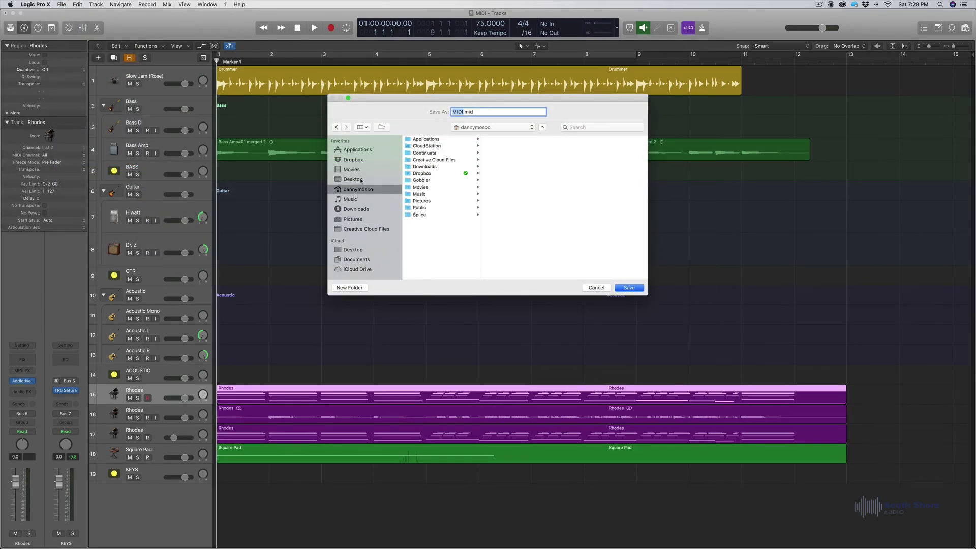
{"action": "left_click", "coordinate": [361, 181]}
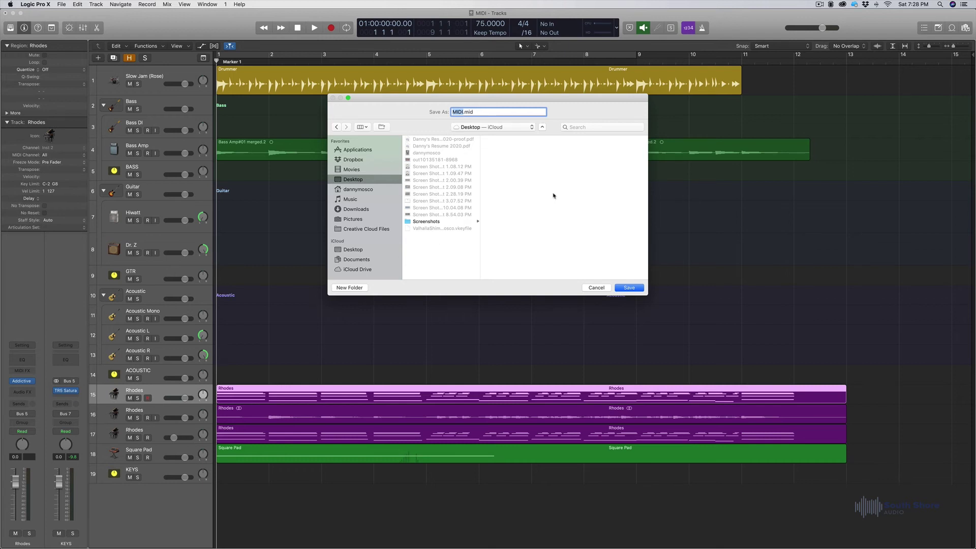
{"action": "left_click", "coordinate": [601, 289]}
{"action": "scroll", "coordinate": [323, 386], "scroll_direction": "left", "scroll_amount": 1}
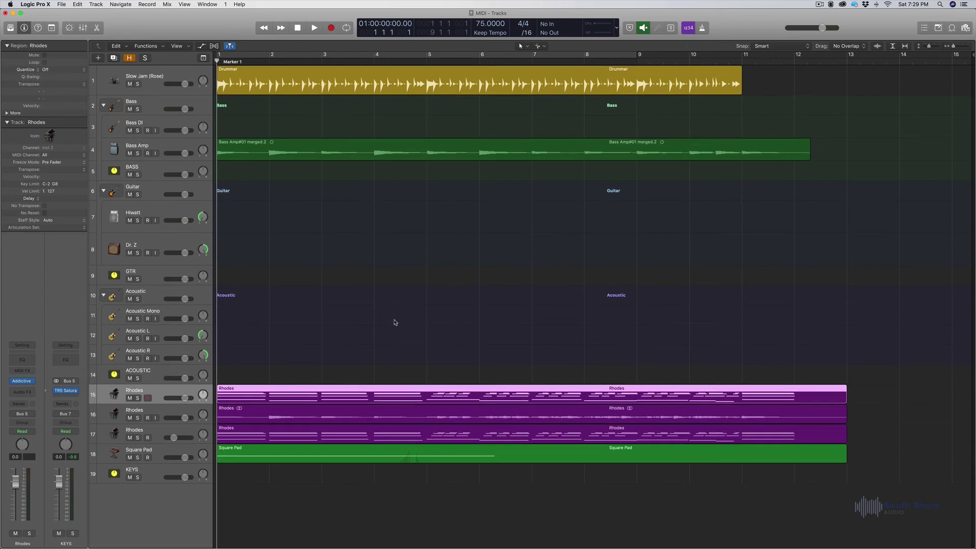
Step: View the Square Pad region's notes and velocities in the Piano Roll, and close the editor
{"action": "key", "text": "p"}
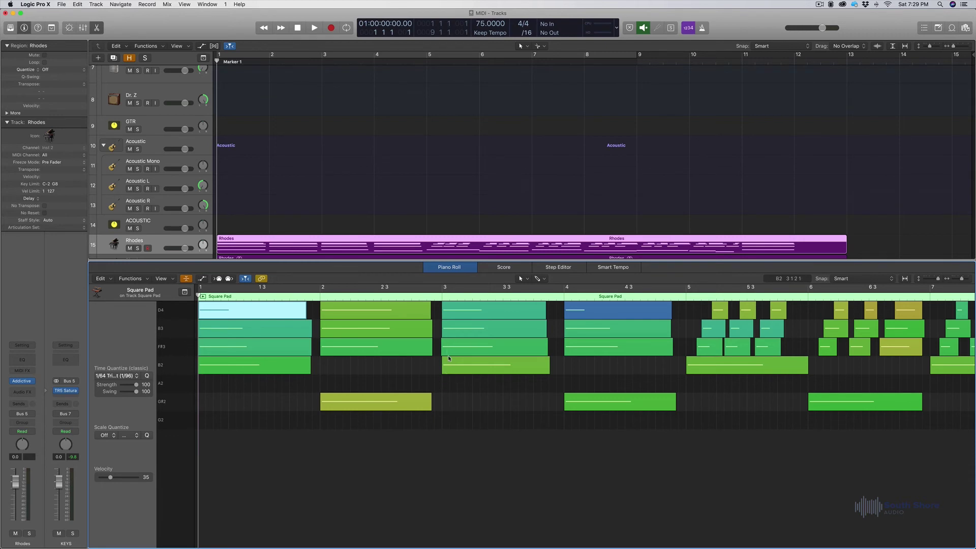
{"action": "mouse_move", "coordinate": [506, 363]}
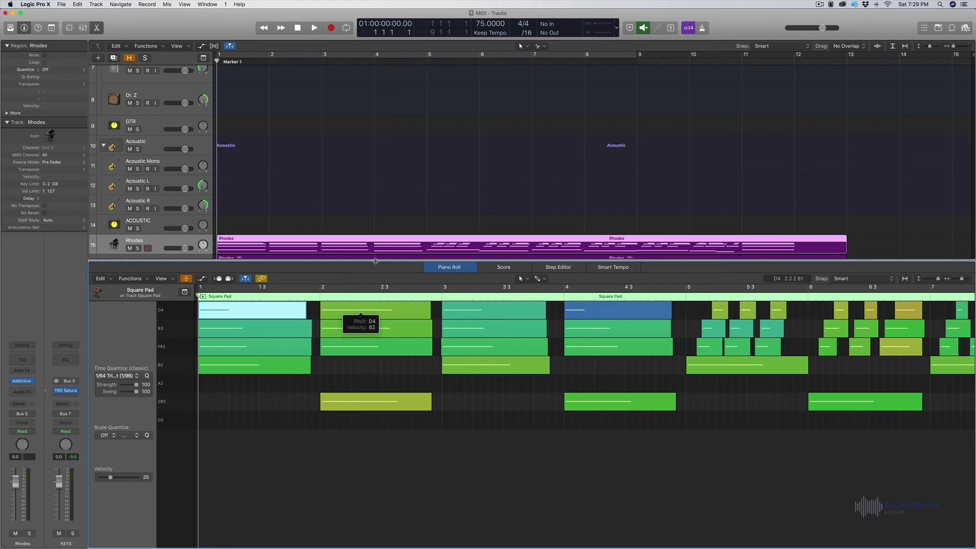
{"action": "left_click_drag", "start_coordinate": [375, 261], "coordinate": [356, 547]}
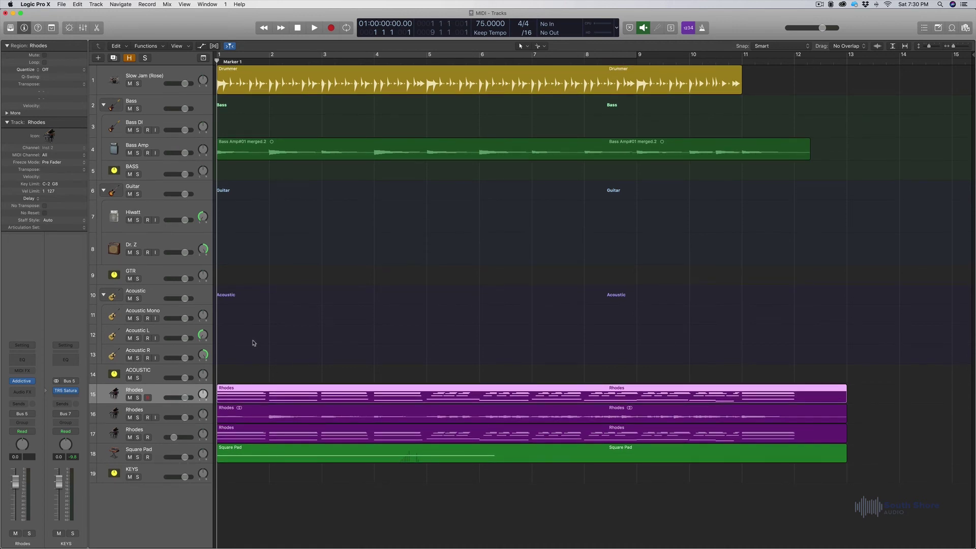
Step: Bounce the Square Pad region in place to a new track, leaving the source as is, with overload protection only
{"action": "left_click", "coordinate": [308, 455]}
{"action": "right_click", "coordinate": [227, 460]}
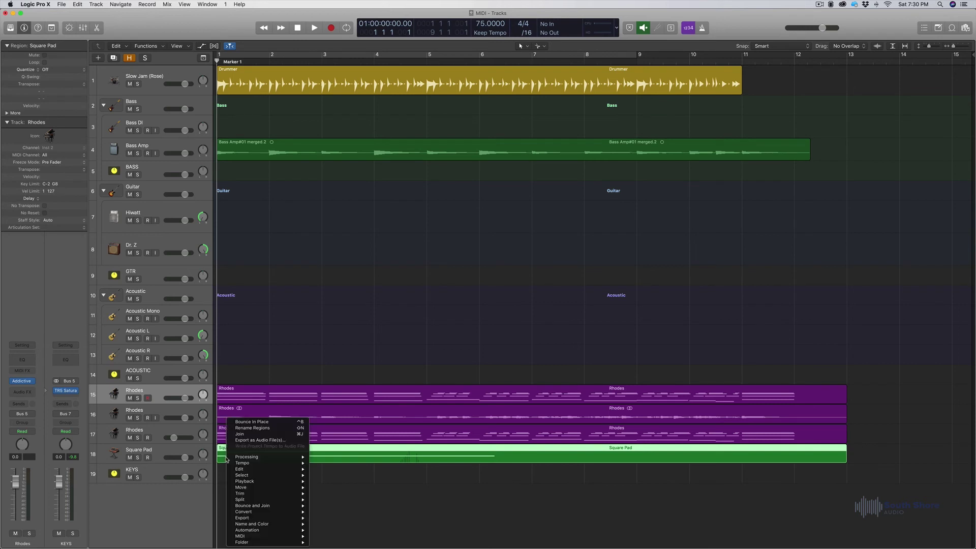
{"action": "left_click", "coordinate": [244, 421]}
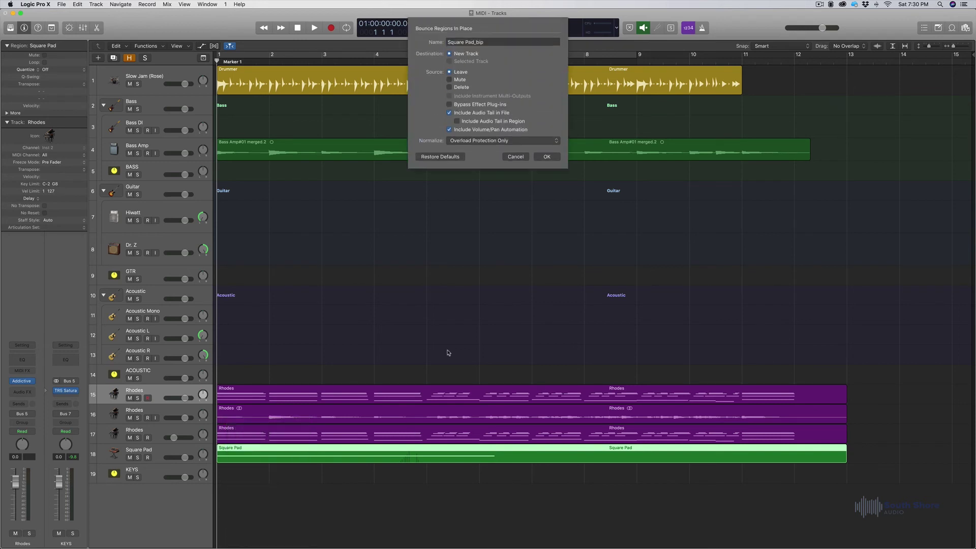
{"action": "left_click", "coordinate": [548, 158]}
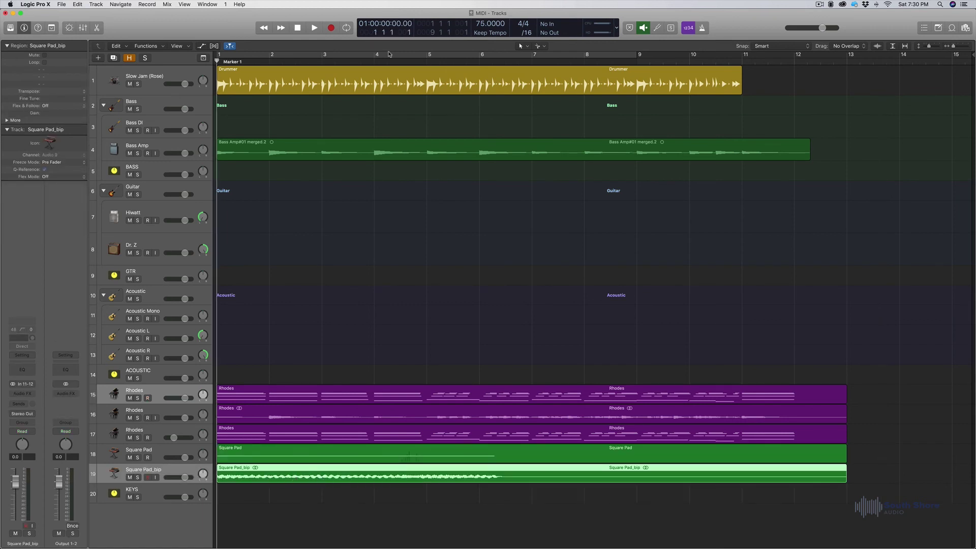
Step: Play the arrangement from early bar 2 to bar 3, and slightly increase the bounced Square Pad track's height
{"action": "left_click_drag", "start_coordinate": [324, 62], "coordinate": [278, 75]}
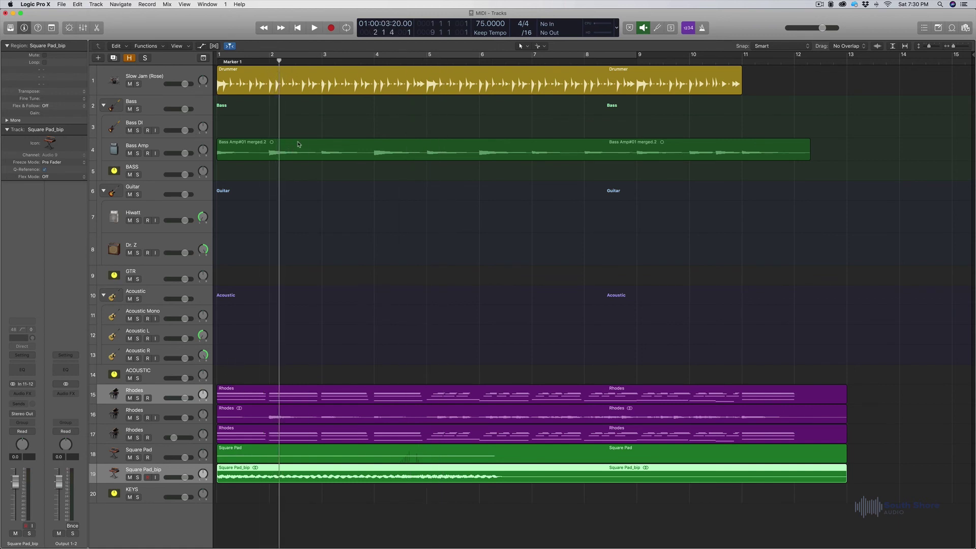
{"action": "key", "text": "space"}
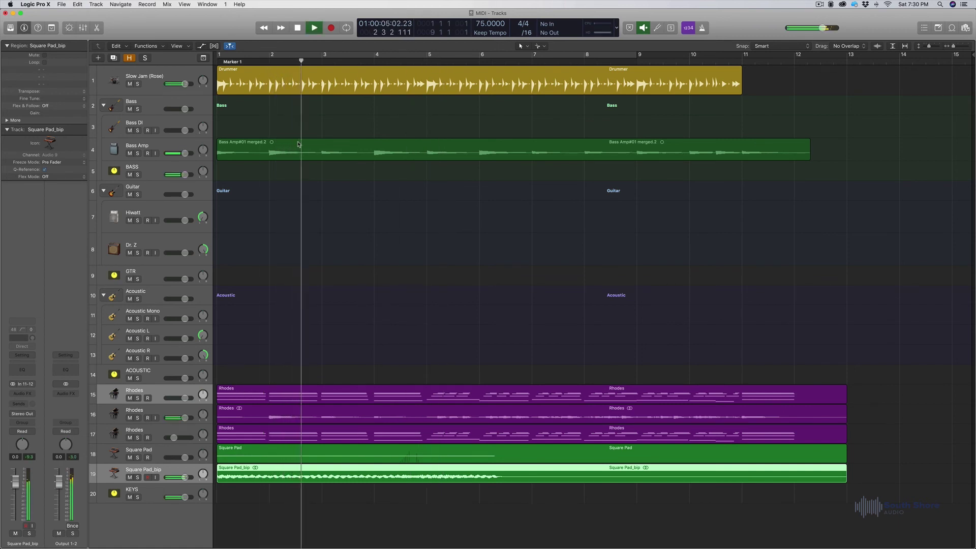
{"action": "key", "text": "space"}
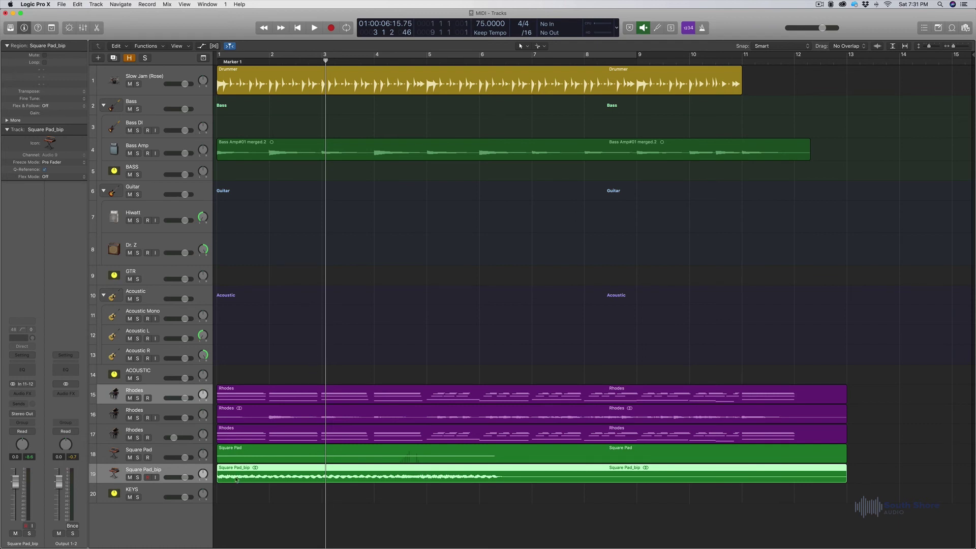
{"action": "left_click_drag", "start_coordinate": [197, 484], "coordinate": [197, 488]}
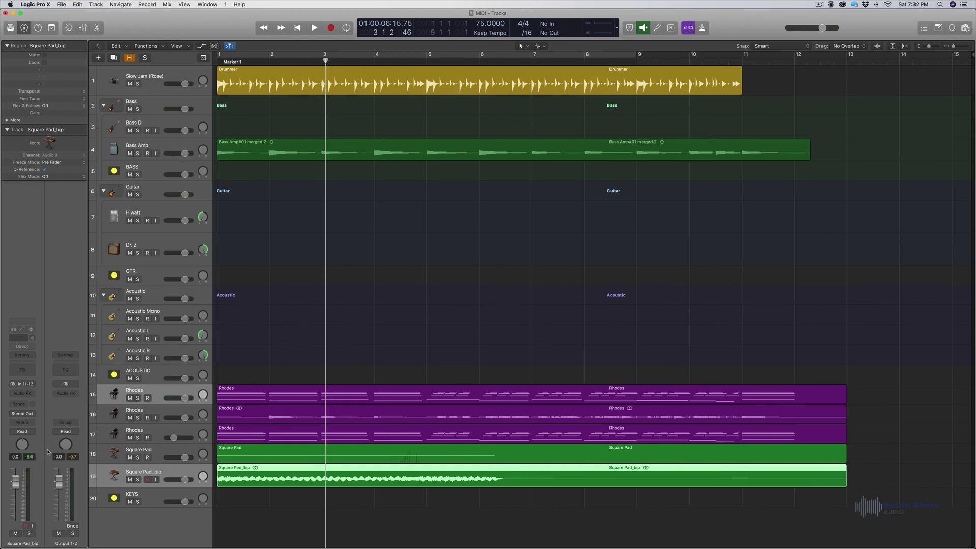
Step: Replace the instrument on the Rhodes track 17 with Studio Strings in stereo, and move its window clear of the track headers
{"action": "left_click", "coordinate": [159, 437]}
{"action": "left_click", "coordinate": [32, 382]}
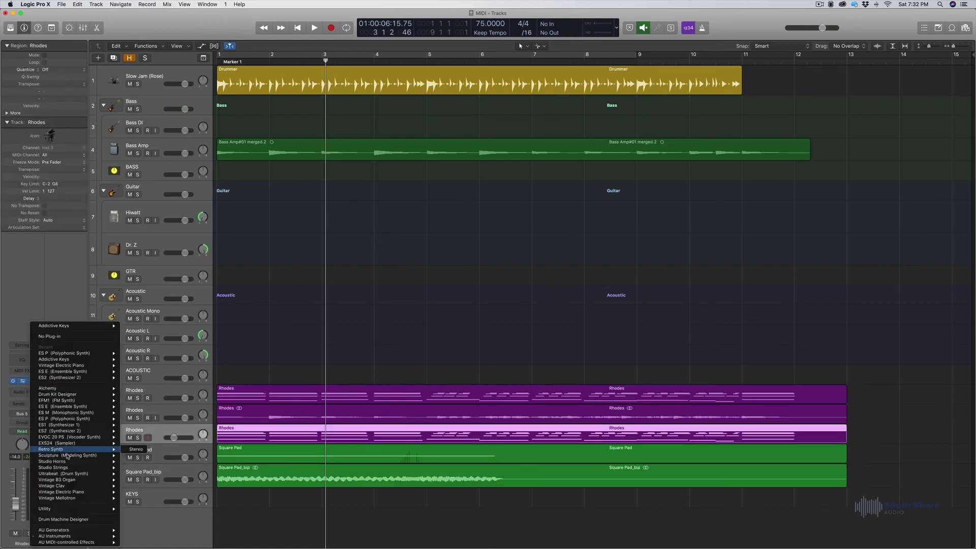
{"action": "mouse_move", "coordinate": [77, 468]}
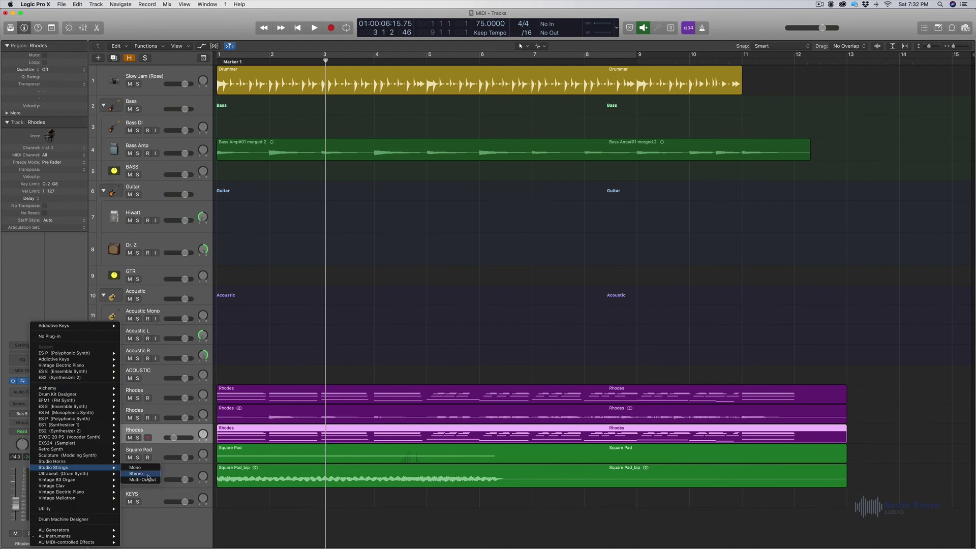
{"action": "left_click", "coordinate": [147, 475]}
{"action": "left_click_drag", "start_coordinate": [256, 44], "coordinate": [755, 165]}
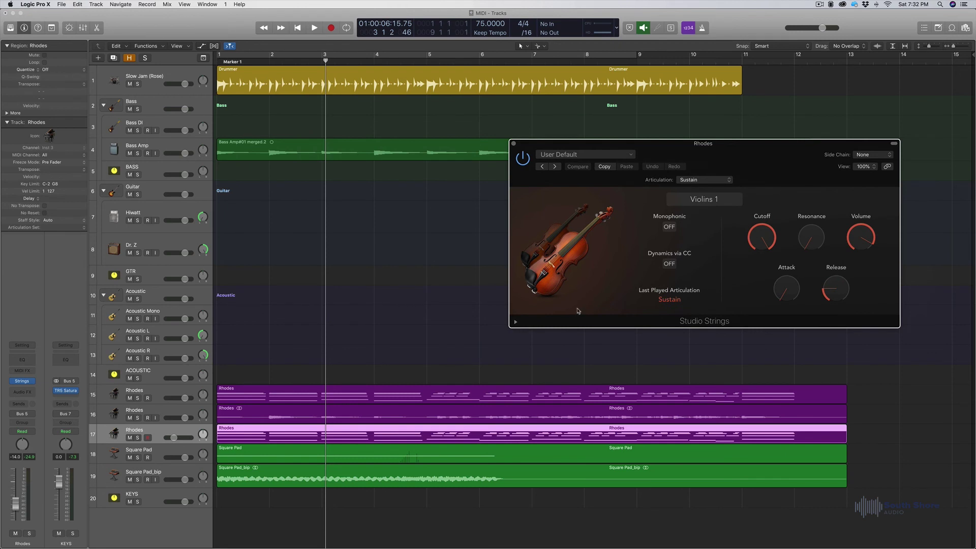
Step: Solo the Rhodes track 17, raise its volume to about -0.2 dB, and play from the project start
{"action": "left_click", "coordinate": [137, 437]}
{"action": "left_click_drag", "start_coordinate": [173, 438], "coordinate": [184, 439]}
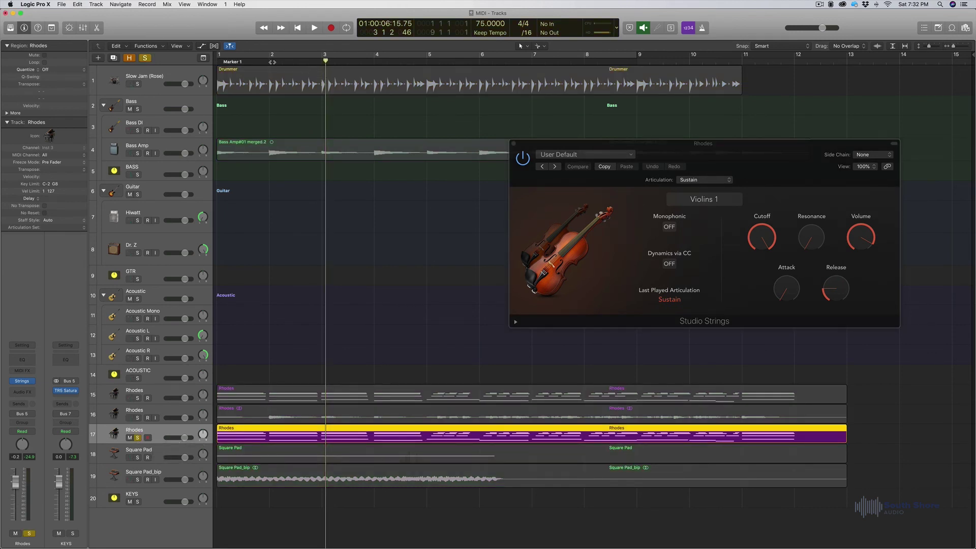
{"action": "left_click", "coordinate": [218, 62]}
{"action": "key", "text": "space"}
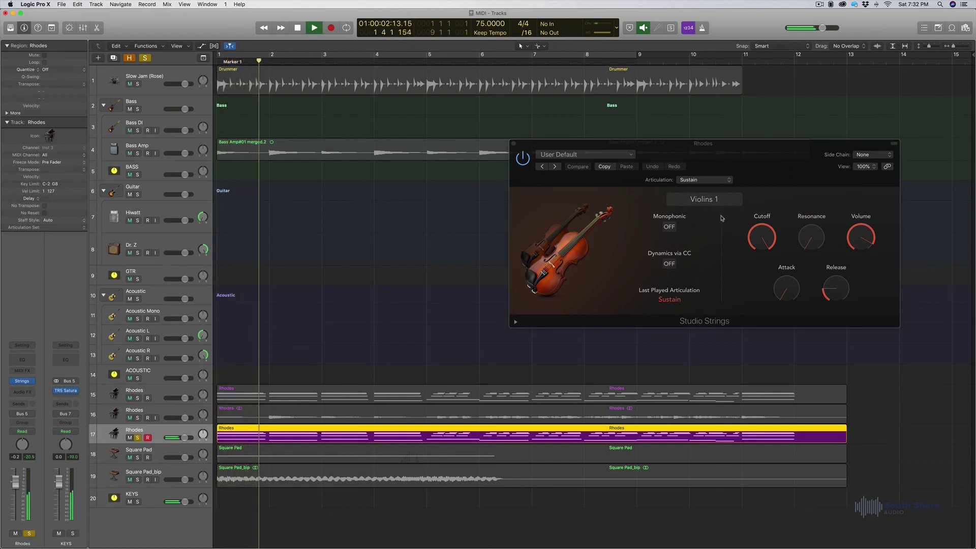
Step: Lower the Studio Strings cutoff and slightly raise its resonance during playback, stop in bar 8, and close the instrument window
{"action": "mouse_move", "coordinate": [790, 289]}
{"action": "left_click", "coordinate": [675, 300]}
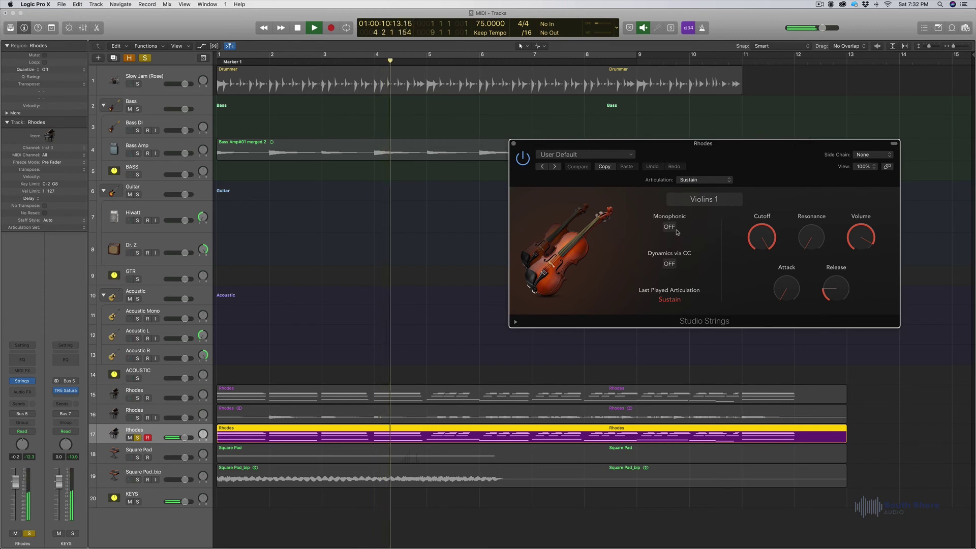
{"action": "left_click_drag", "start_coordinate": [761, 237], "coordinate": [753, 288]}
{"action": "mouse_move", "coordinate": [809, 242]}
{"action": "left_mouse_down"}
{"action": "mouse_move", "coordinate": [808, 229]}
{"action": "mouse_move", "coordinate": [808, 238]}
{"action": "left_mouse_up"}
{"action": "left_click_drag", "start_coordinate": [790, 292], "coordinate": [783, 348]}
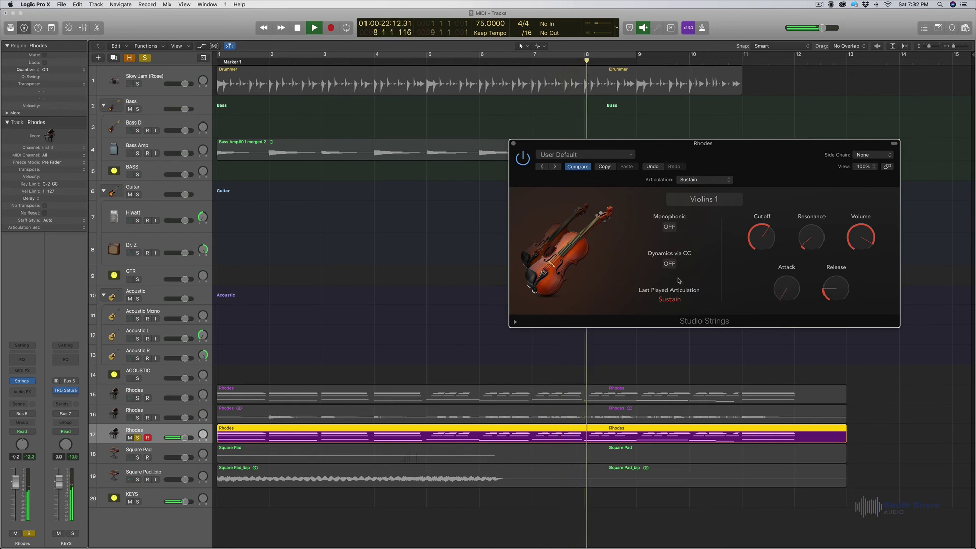
{"action": "key", "text": "space"}
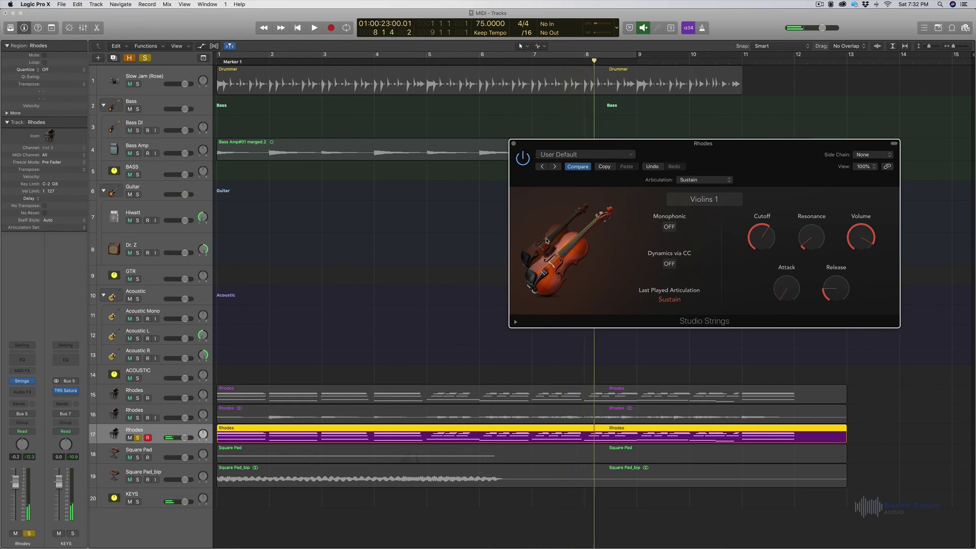
{"action": "left_click", "coordinate": [513, 144]}
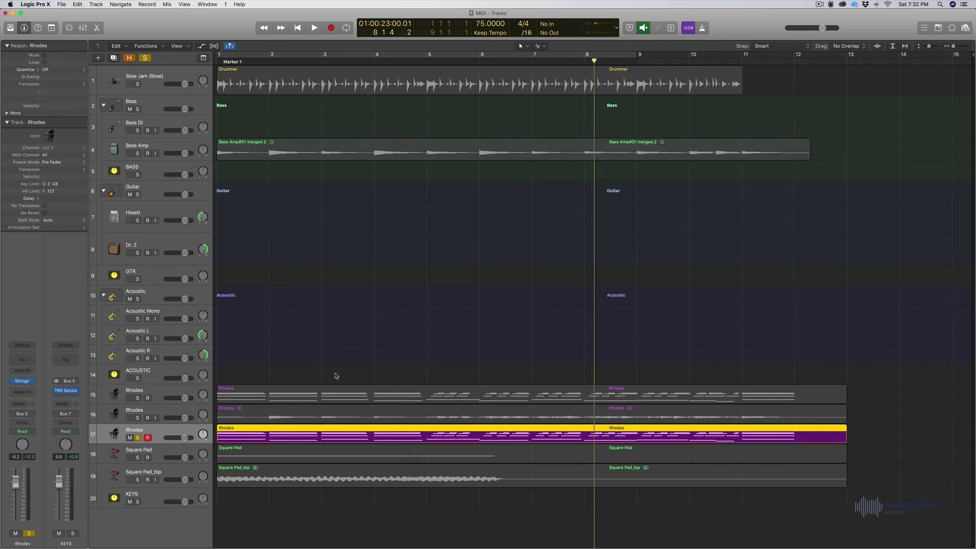
Step: Turn off solo on the Rhodes track 17 and return to the project start
{"action": "scroll", "coordinate": [597, 383], "scroll_direction": "right", "scroll_amount": 1}
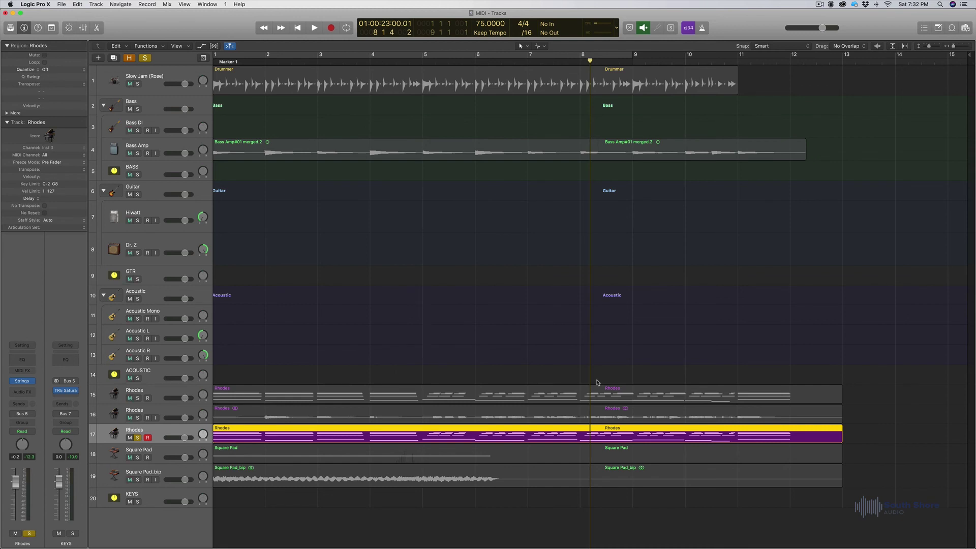
{"action": "scroll", "coordinate": [597, 382], "scroll_direction": "left", "scroll_amount": 1}
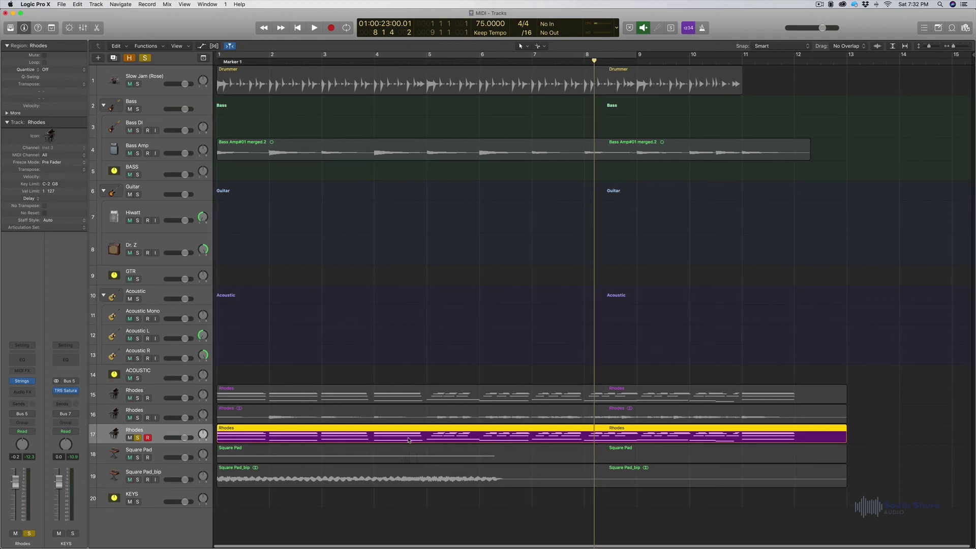
{"action": "scroll", "coordinate": [463, 434], "scroll_direction": "left", "scroll_amount": 1}
{"action": "left_click", "coordinate": [137, 437]}
{"action": "scroll", "coordinate": [392, 410], "scroll_direction": "left", "scroll_amount": 1}
{"action": "scroll", "coordinate": [391, 415], "scroll_direction": "right", "scroll_amount": 1}
{"action": "scroll", "coordinate": [487, 423], "scroll_direction": "left", "scroll_amount": 1}
{"action": "scroll", "coordinate": [486, 423], "scroll_direction": "right", "scroll_amount": 1}
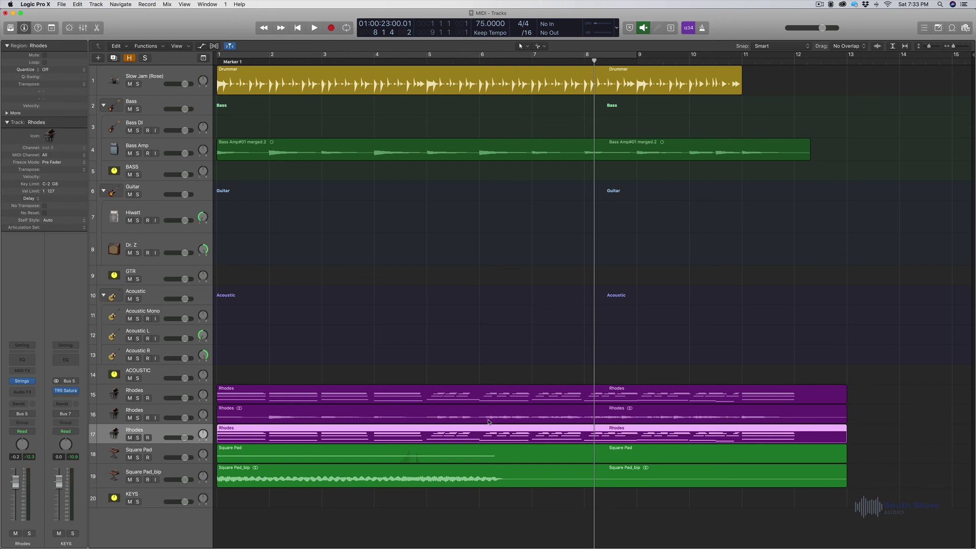
{"action": "key", "text": "Return"}
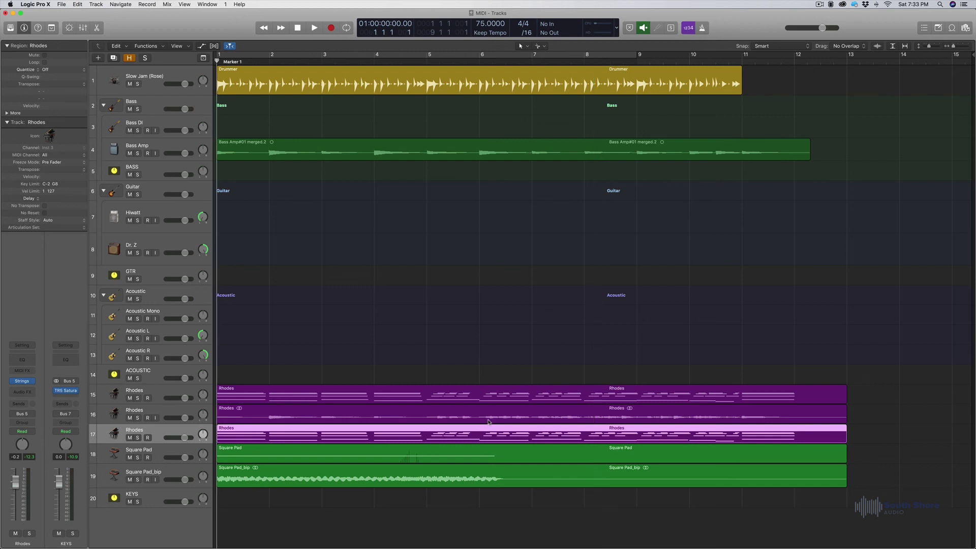